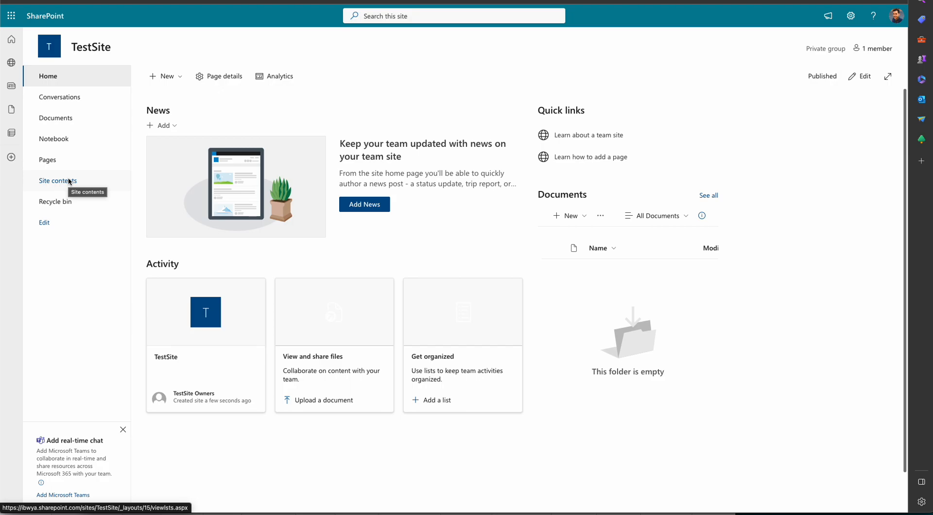
# Create a blank list named StudentsofConcern in the site contents, without showing it in the site navigation.
pyautogui.click(68, 181)
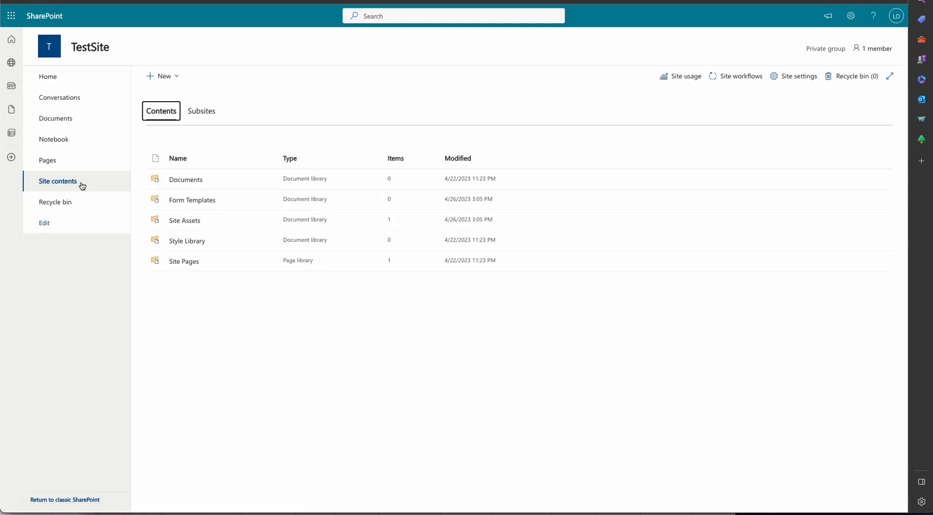
pyautogui.click(173, 80)
pyautogui.click(164, 97)
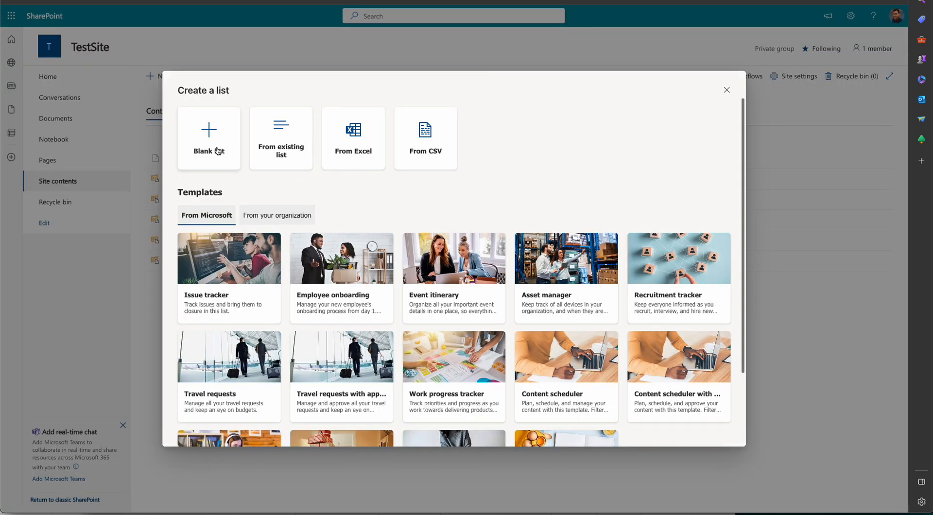
pyautogui.click(218, 151)
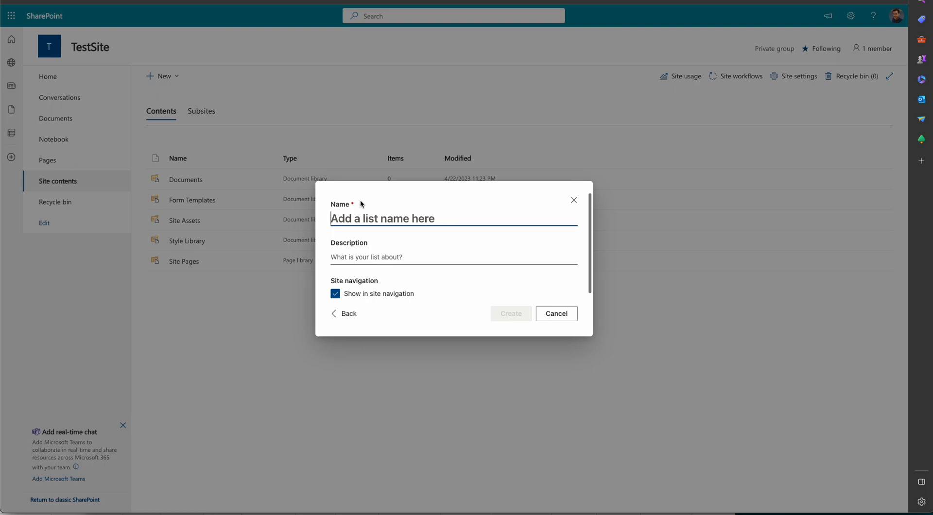
pyautogui.write('StudentSa')
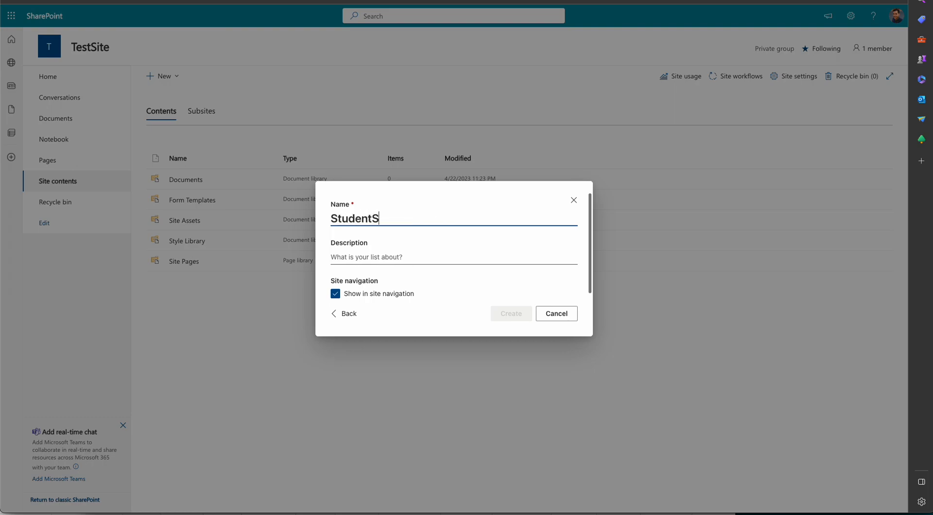
pyautogui.press('BackSpace')
pyautogui.press('BackSpace')
pyautogui.write('sofConcern')
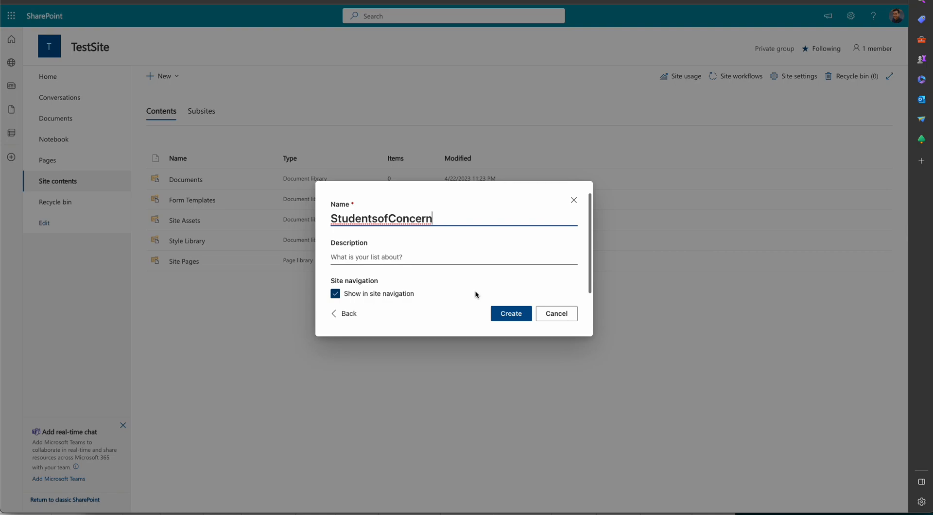
pyautogui.click(335, 294)
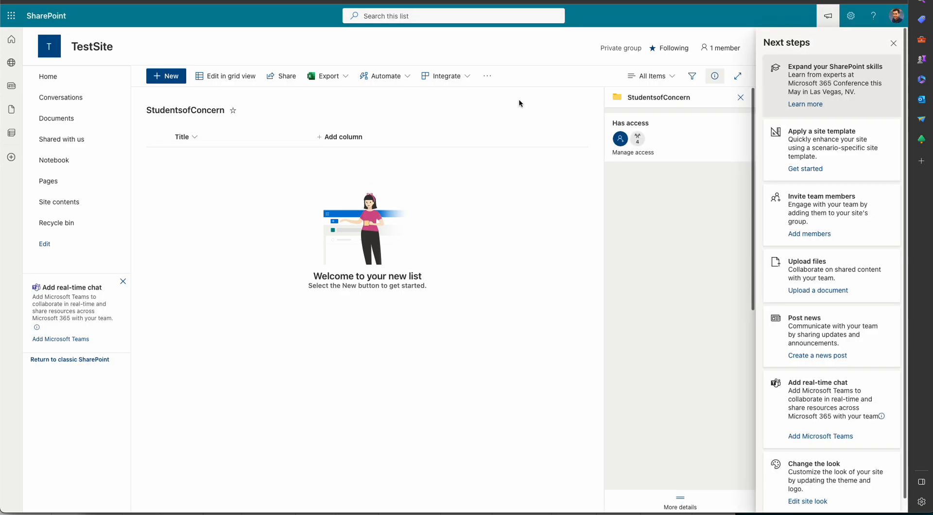
# Create a second blank list named ConcernLogs in the site contents, excluded from the site navigation.
pyautogui.click(68, 202)
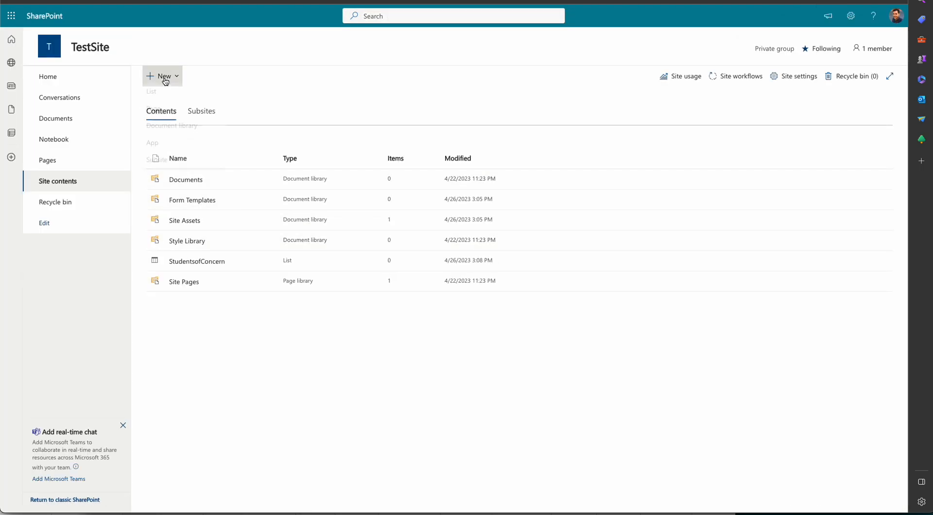
pyautogui.click(163, 76)
pyautogui.click(157, 95)
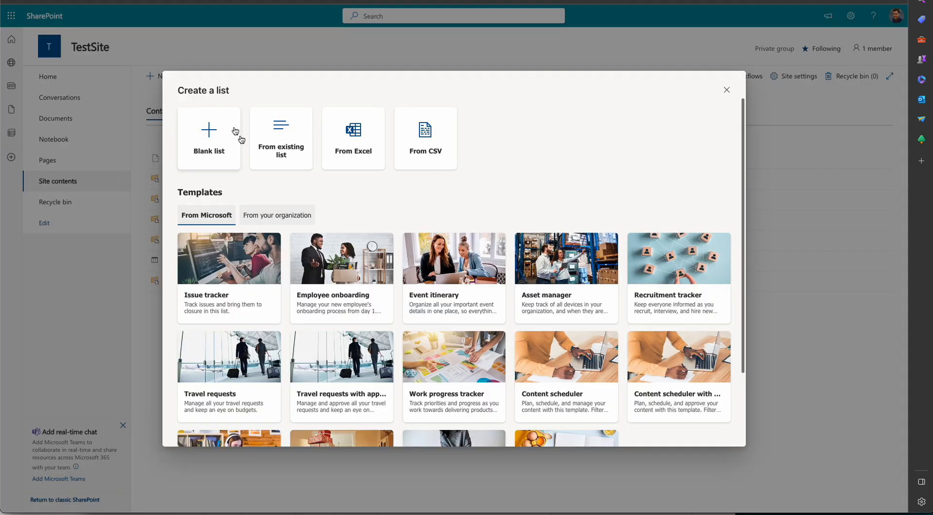
pyautogui.click(211, 158)
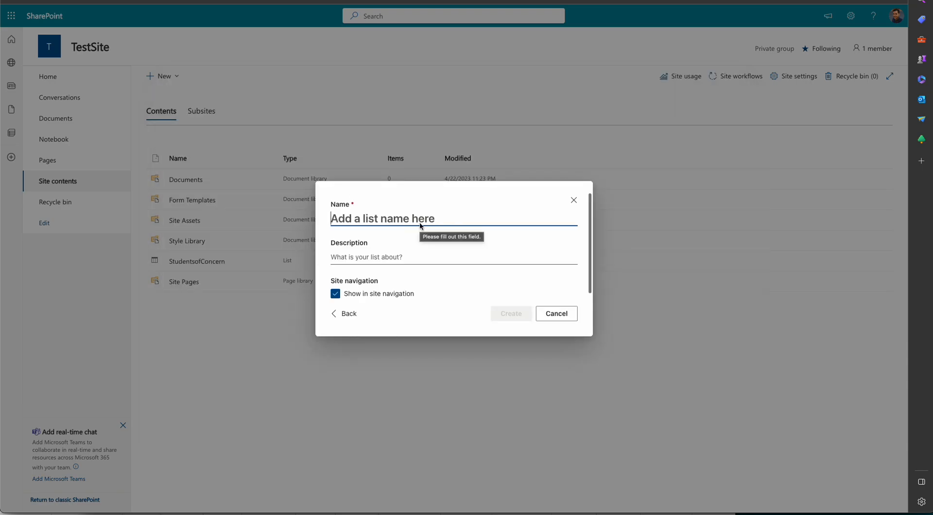
pyautogui.write('ConcernLogs')
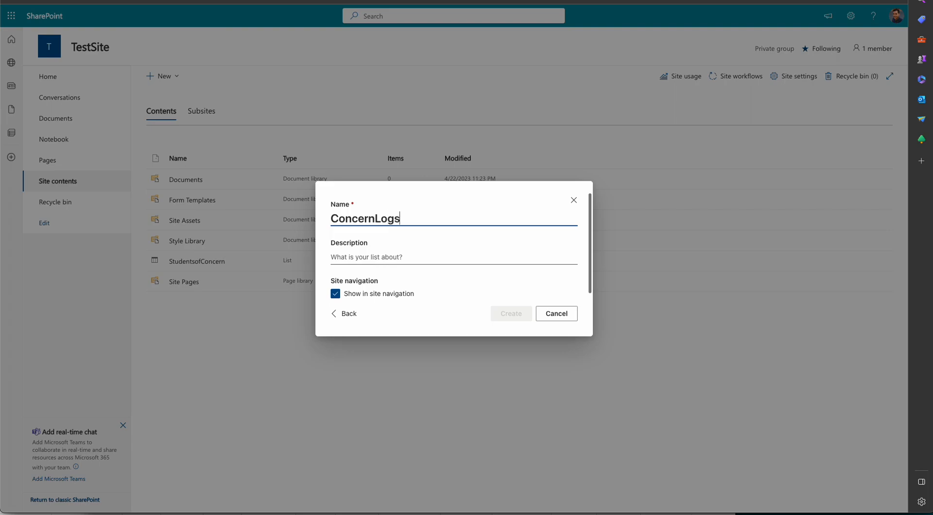
pyautogui.click(334, 294)
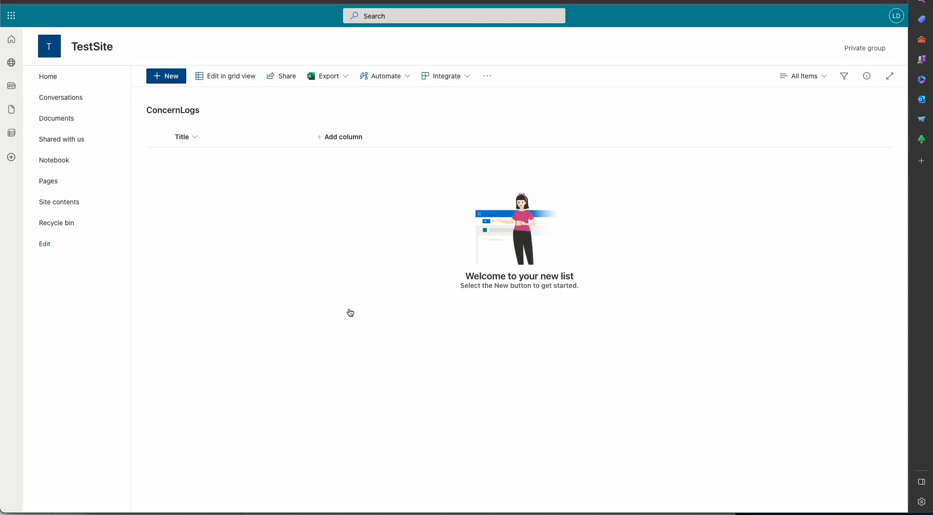
# Open the StudentsofConcern list from the site contents and add a single-line text column named FirstName.
pyautogui.click(54, 203)
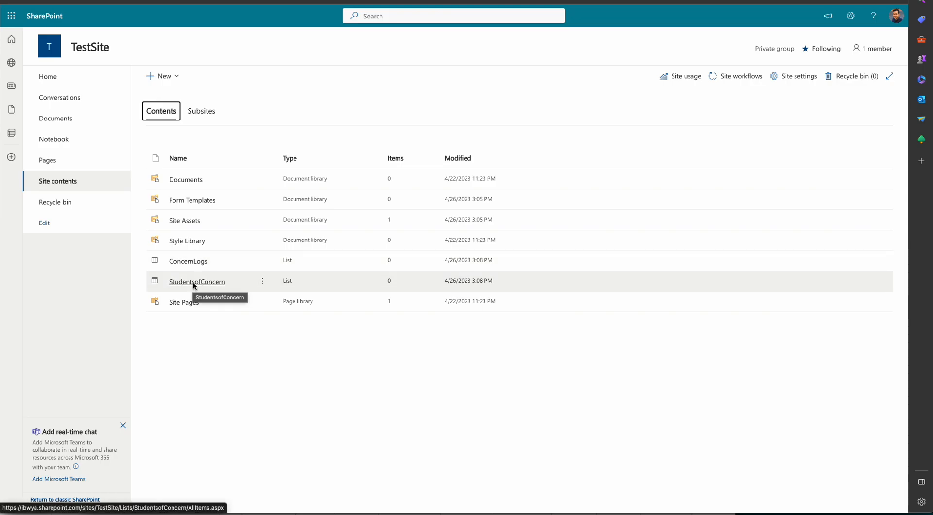
pyautogui.click(193, 282)
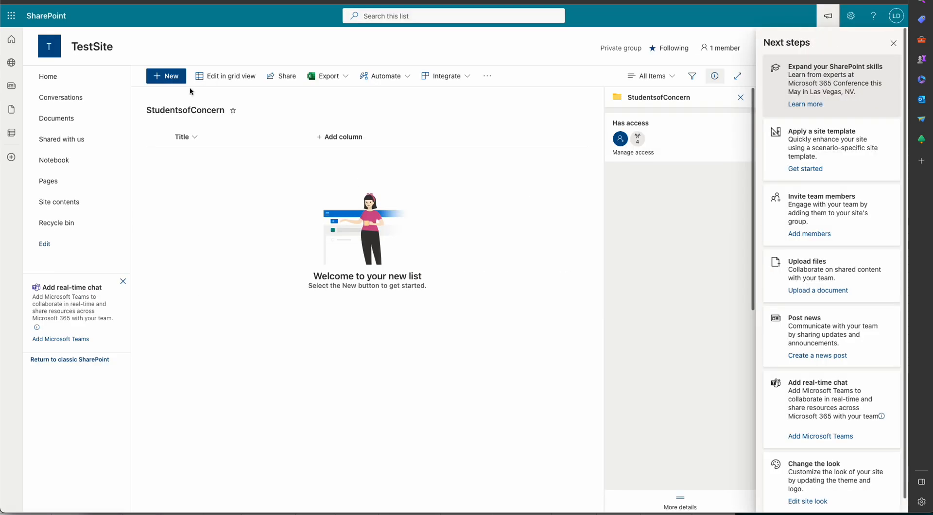
pyautogui.click(321, 137)
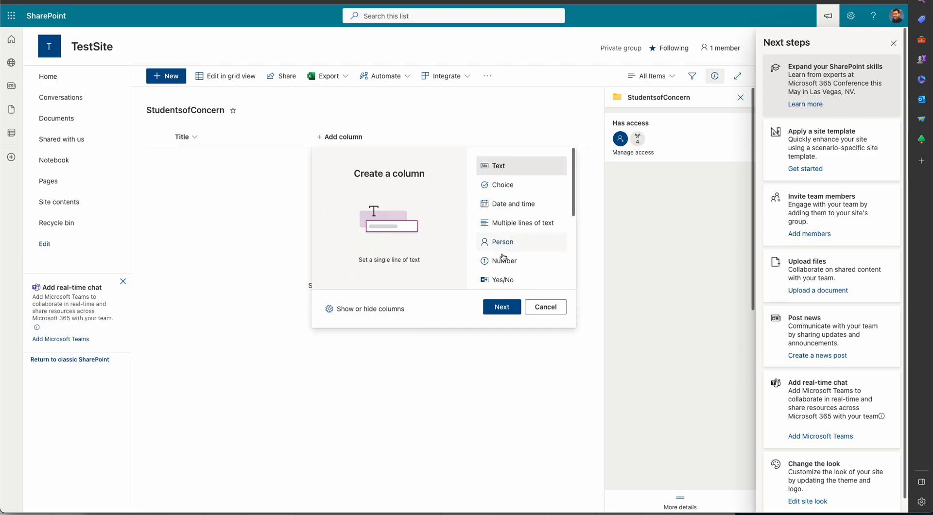
pyautogui.click(501, 307)
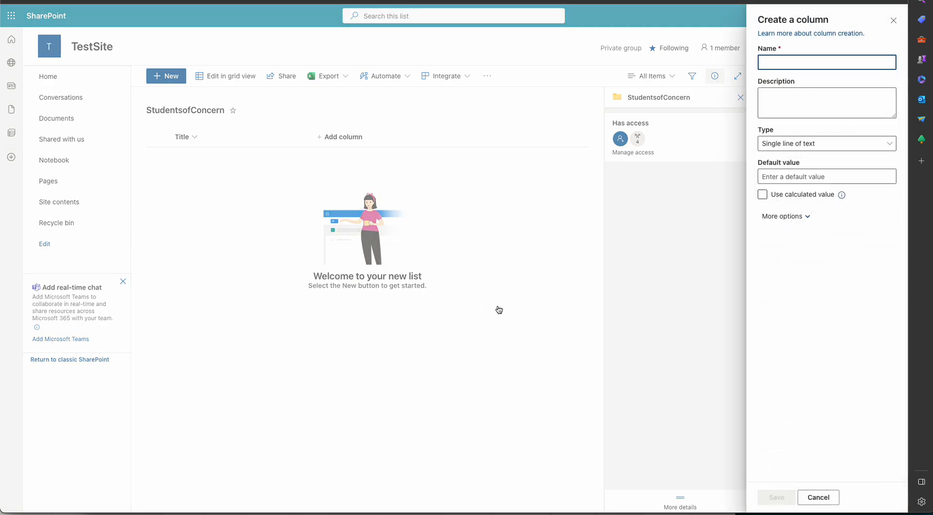
pyautogui.write('FirstName')
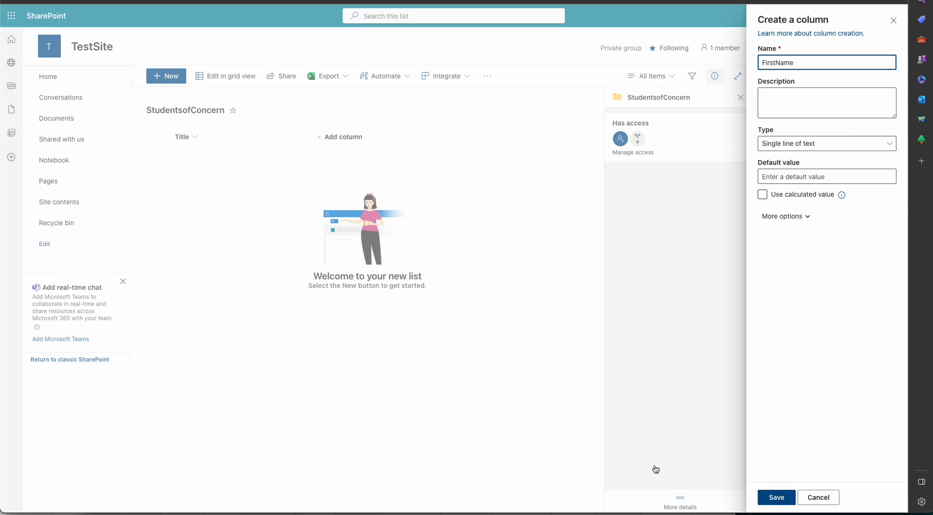
pyautogui.click(774, 500)
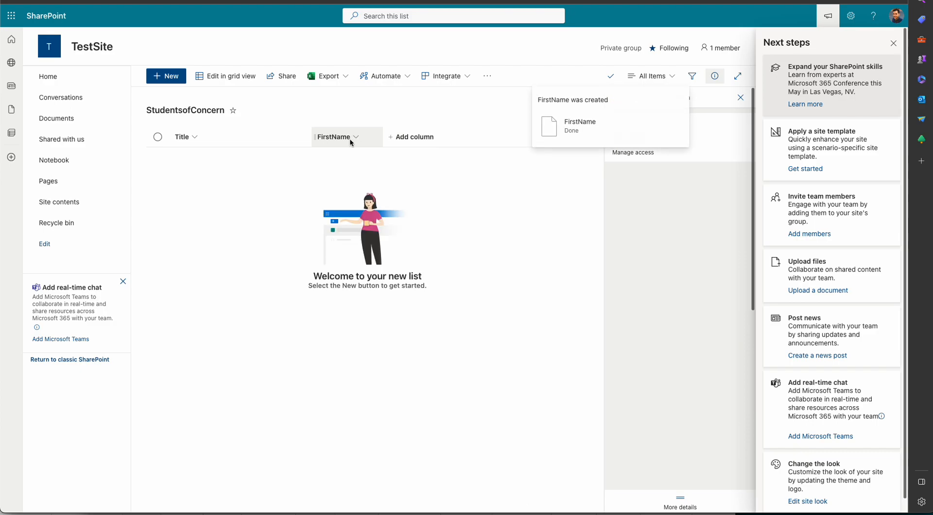
# Add a single-line text column named LastName, and dismiss the next-steps suggestions and the list details.
pyautogui.click(402, 137)
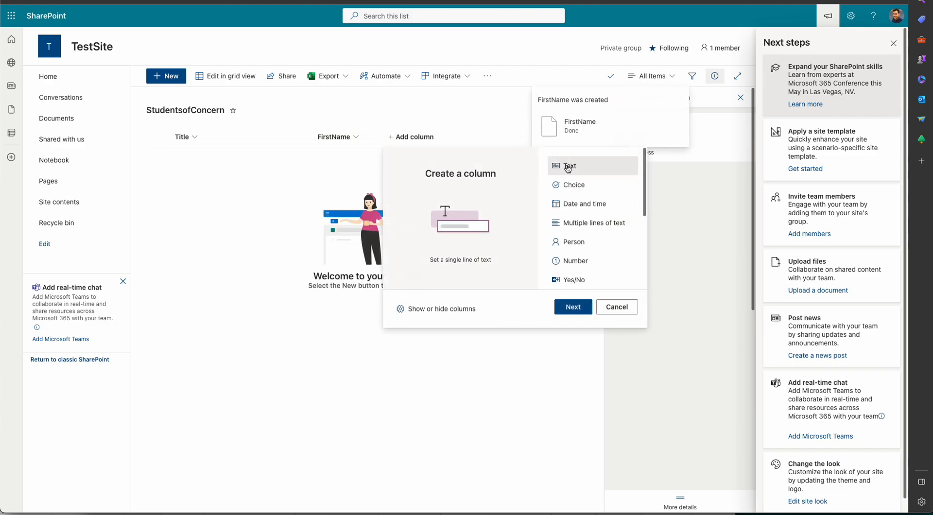
pyautogui.click(571, 307)
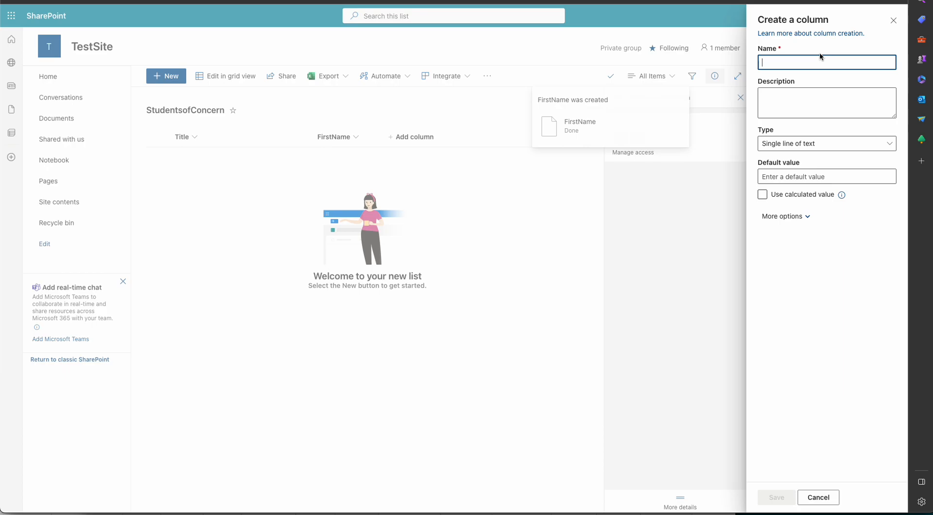
pyautogui.write('LastName')
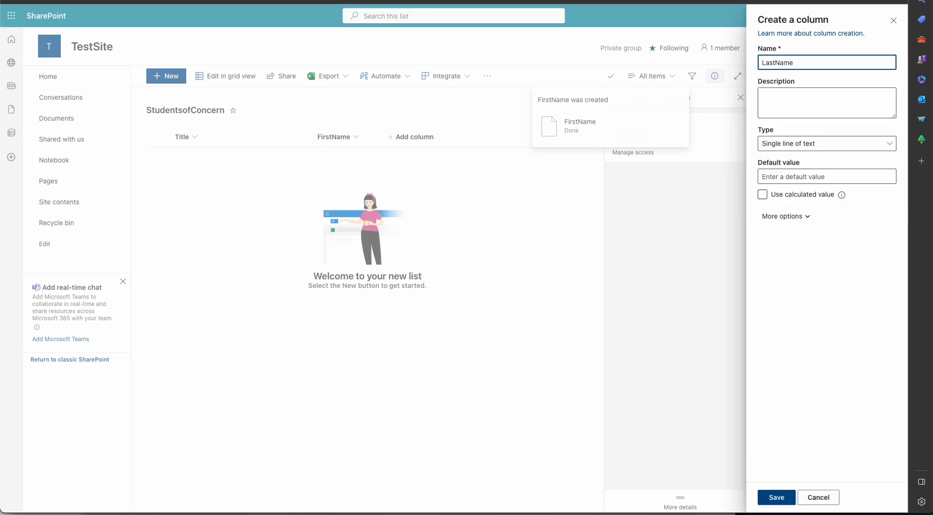
pyautogui.click(769, 497)
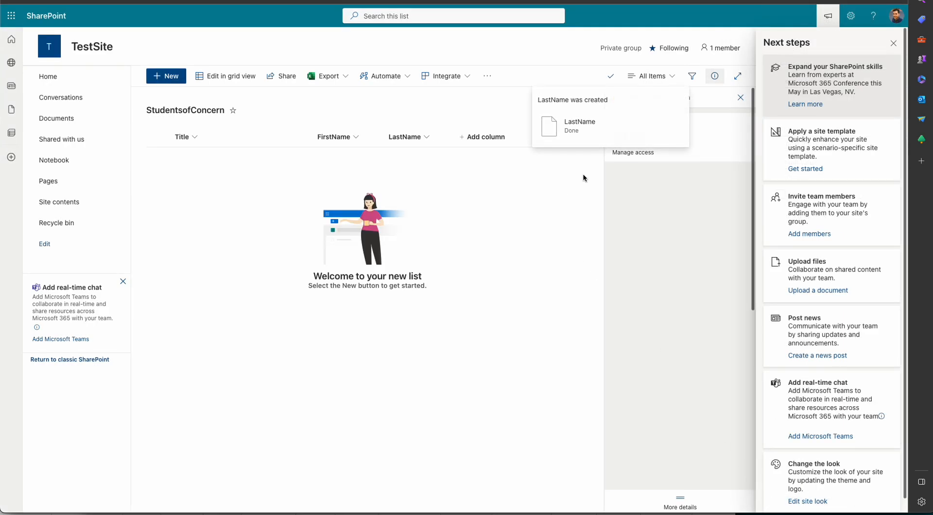
pyautogui.click(890, 42)
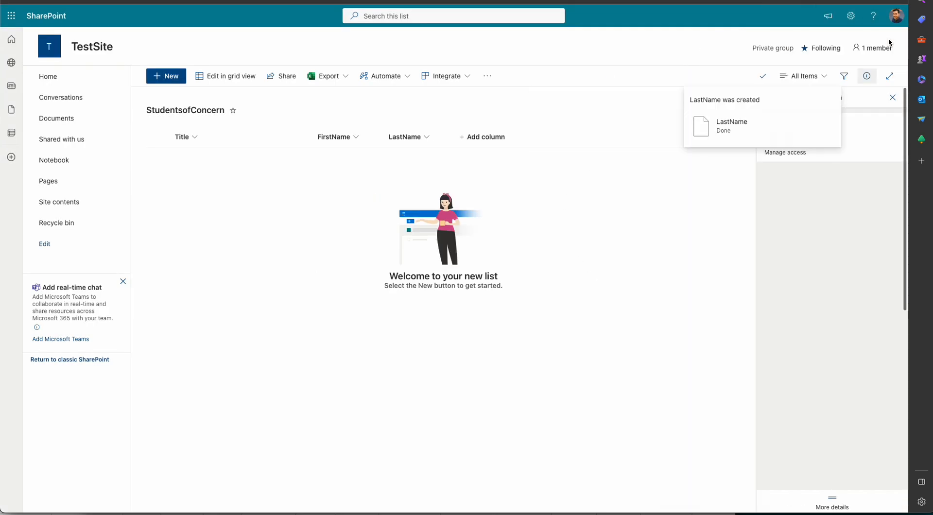
pyautogui.click(889, 98)
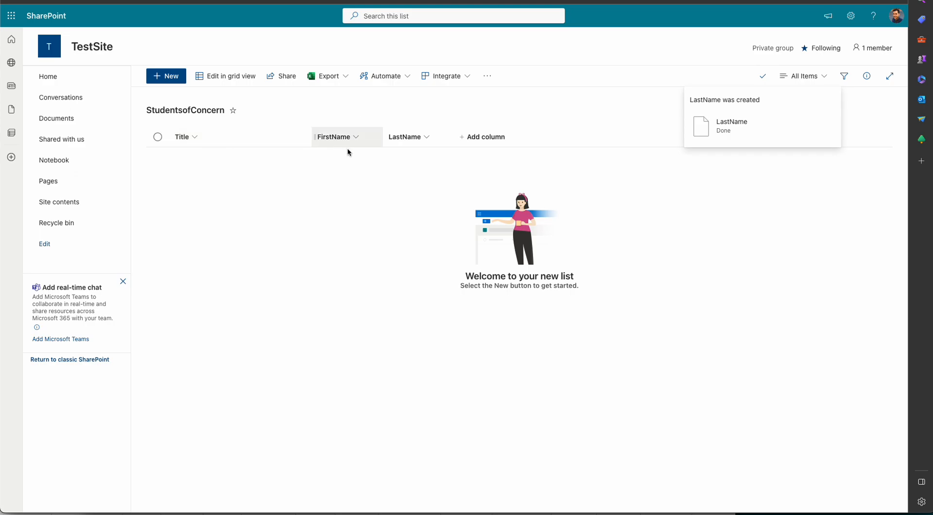
# Start a new Choice column in the StudentsofConcern list and name it Status.
pyautogui.click(462, 140)
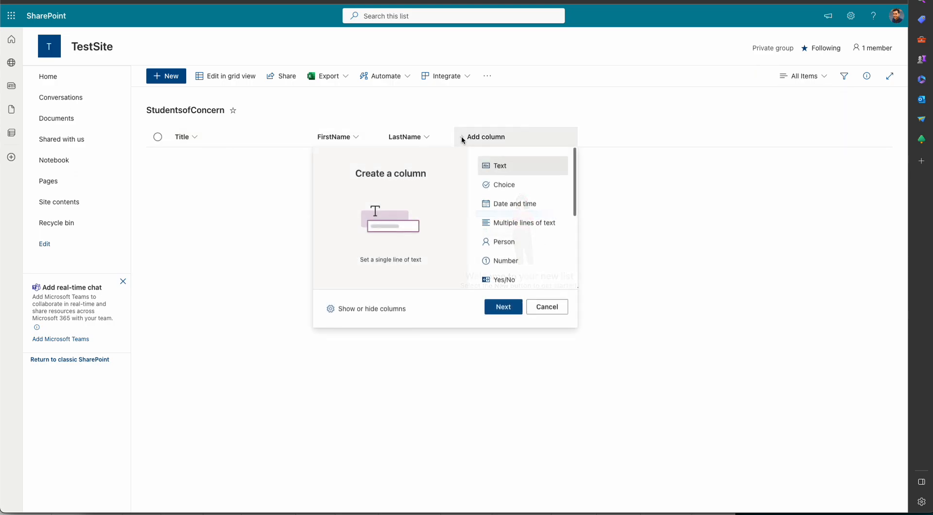
pyautogui.click(503, 189)
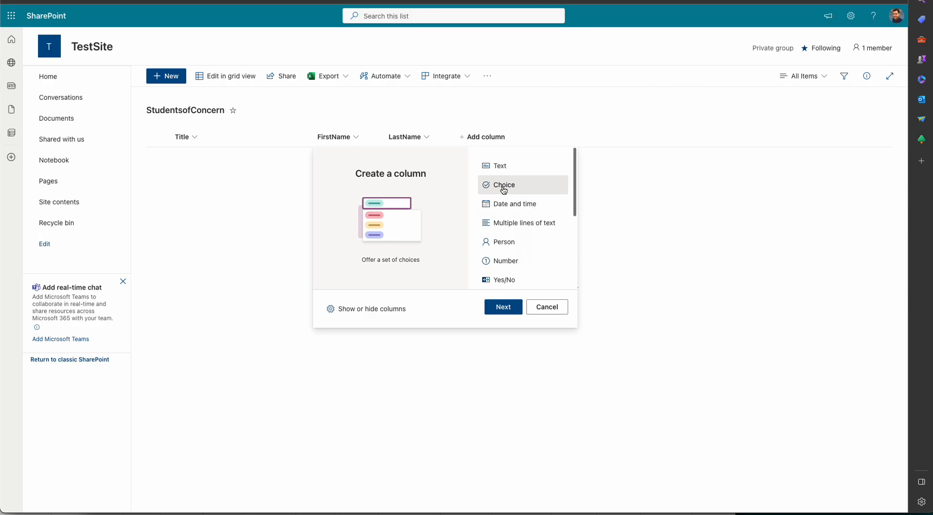
pyautogui.click(502, 307)
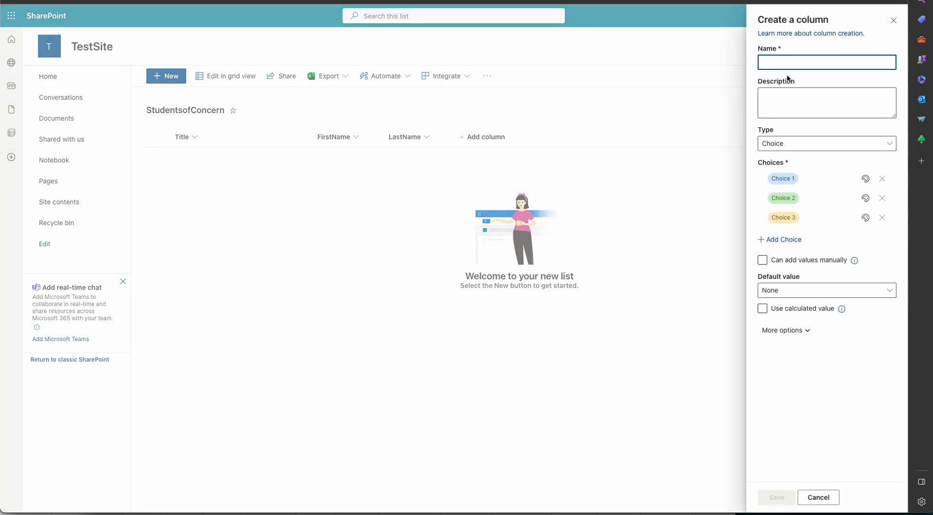
pyautogui.write('S')
pyautogui.press('BackSpace')
pyautogui.write('St')
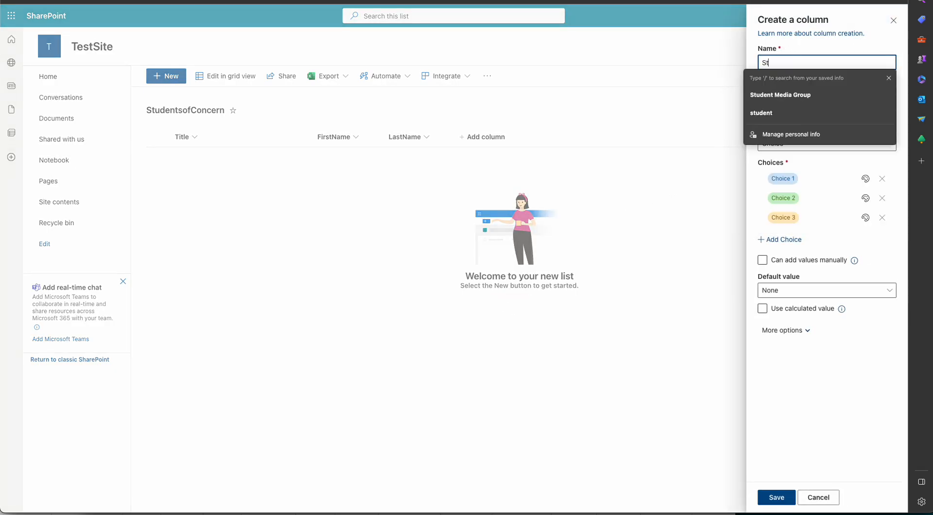
pyautogui.write('atus')
# Set the Status column's three choices to IEP, Intervention and LEP, and save the column.
pyautogui.click(800, 179)
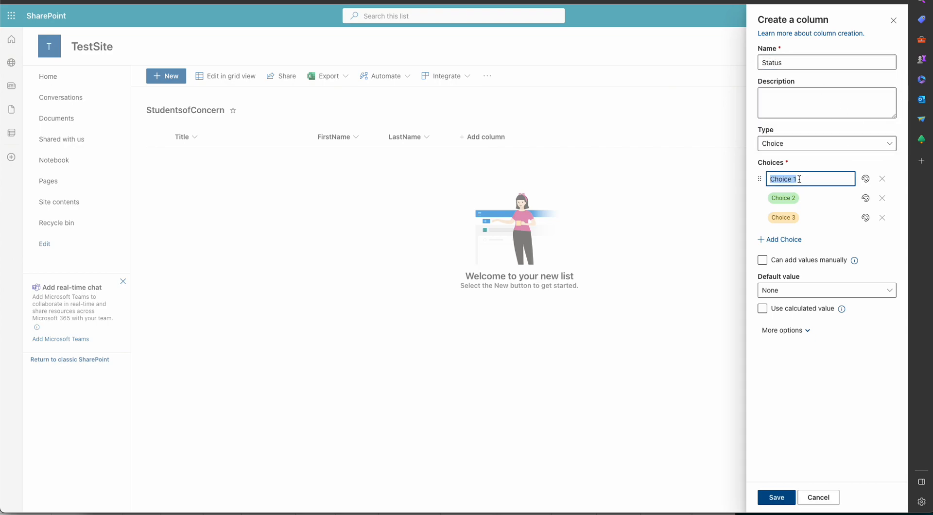
pyautogui.write('IEP')
pyautogui.press('Return')
pyautogui.write('INte')
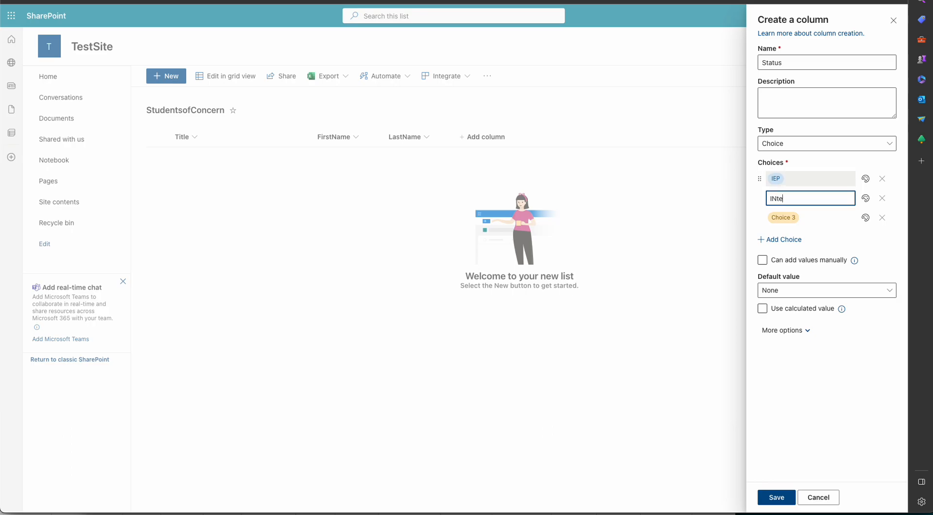
pyautogui.write('rvention')
pyautogui.press('Return')
pyautogui.write('LEP')
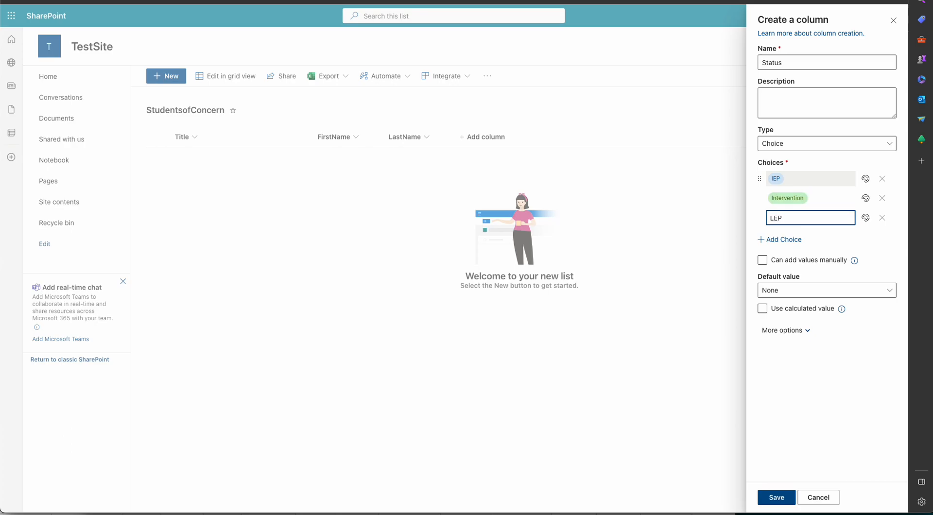
pyautogui.click(782, 499)
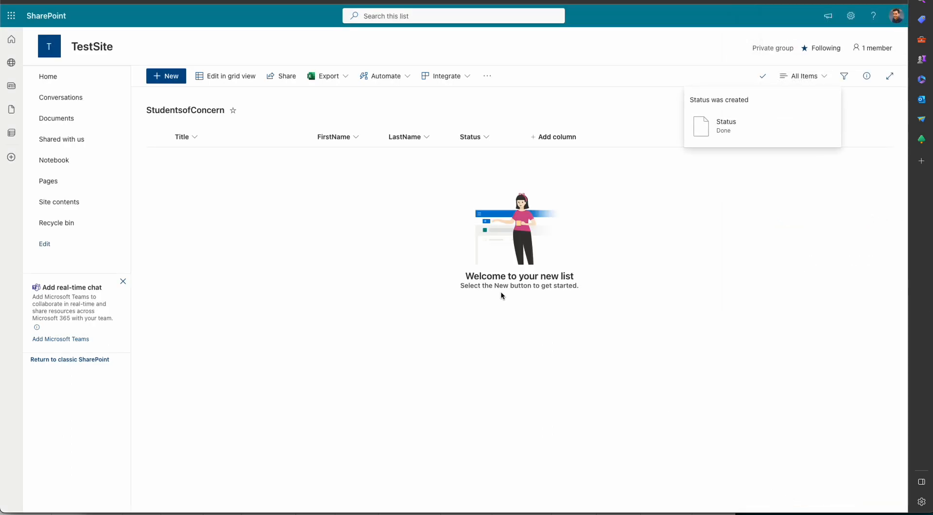
# Open the ConcernLogs list from the site contents and add a single-line text column named Description.
pyautogui.click(76, 208)
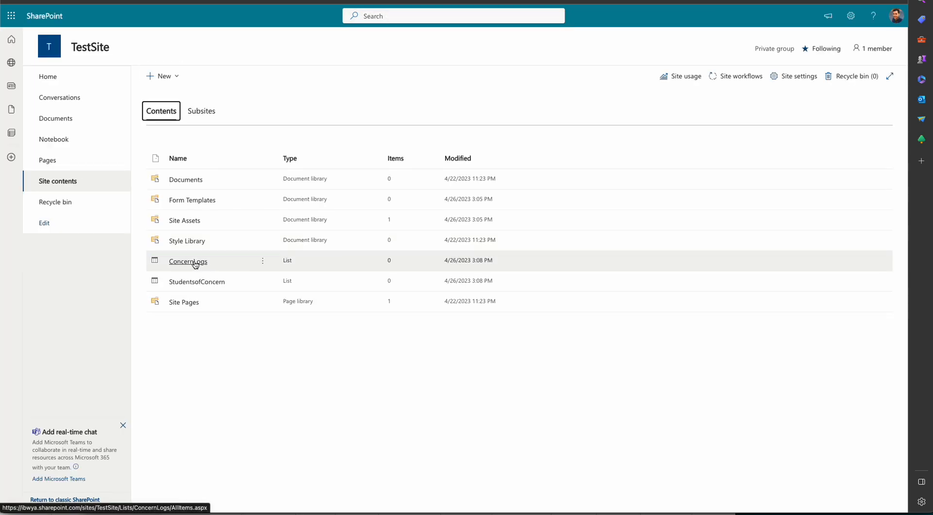
pyautogui.click(195, 264)
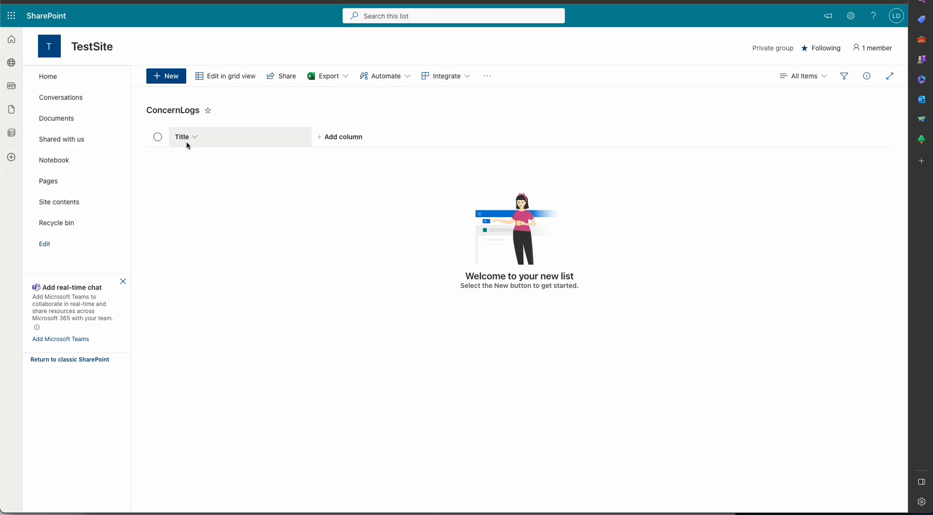
pyautogui.click(339, 139)
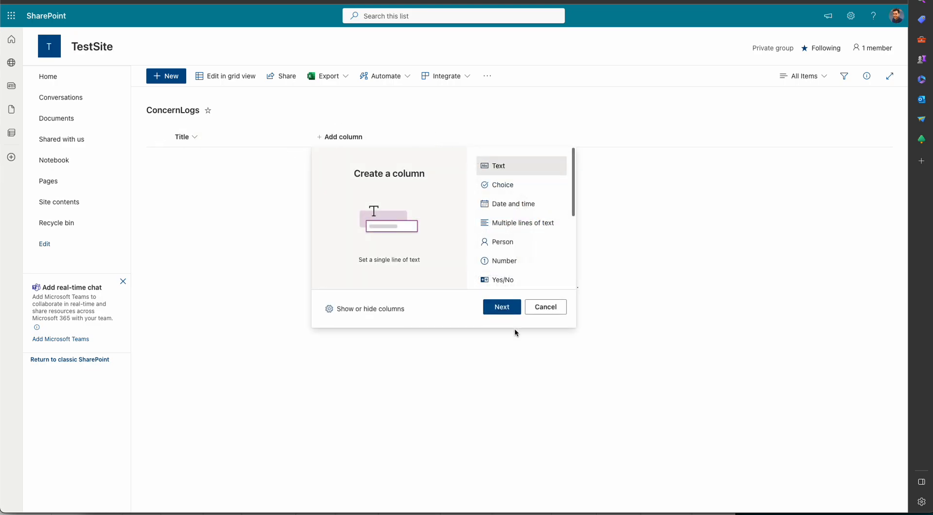
pyautogui.click(503, 309)
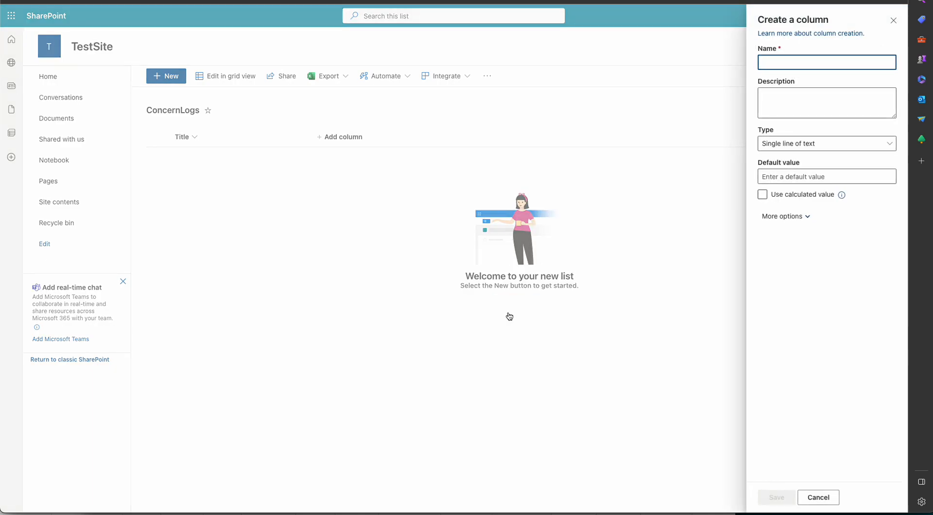
pyautogui.write('Description')
pyautogui.click(765, 488)
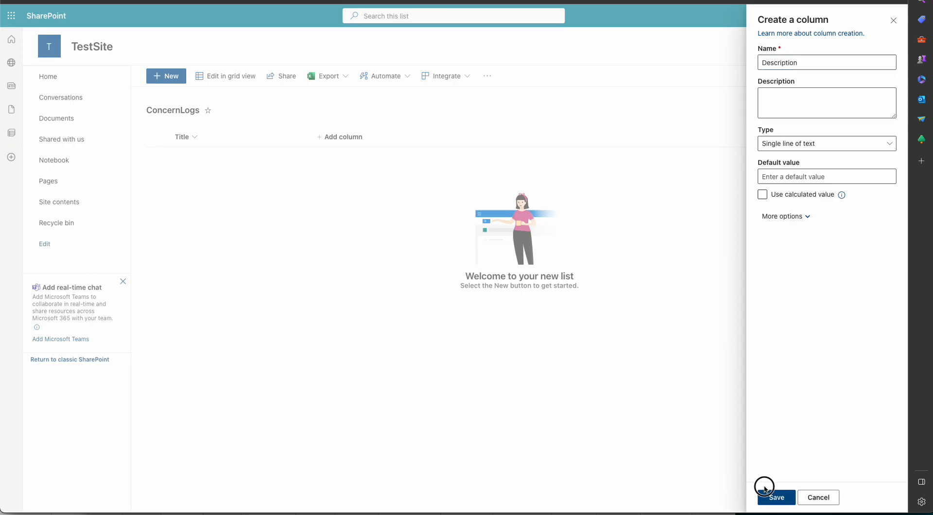
# Start a new Choice column in the ConcernLogs list and name it MeetingLength.
pyautogui.click(428, 140)
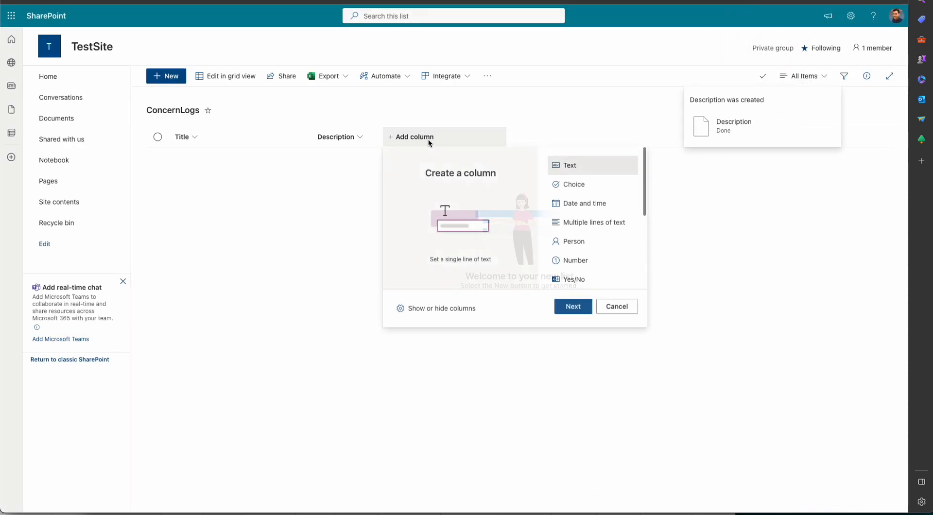
pyautogui.click(574, 184)
pyautogui.click(572, 305)
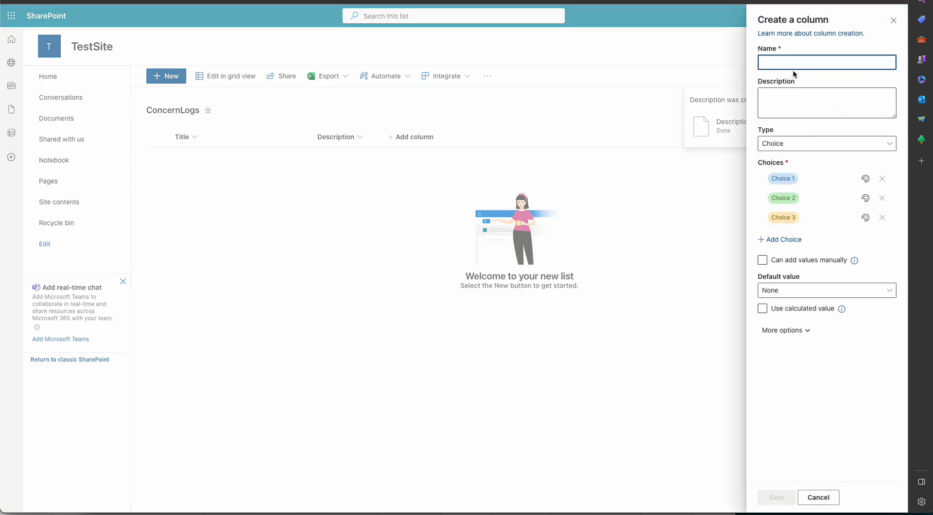
pyautogui.write('MeetingLength')
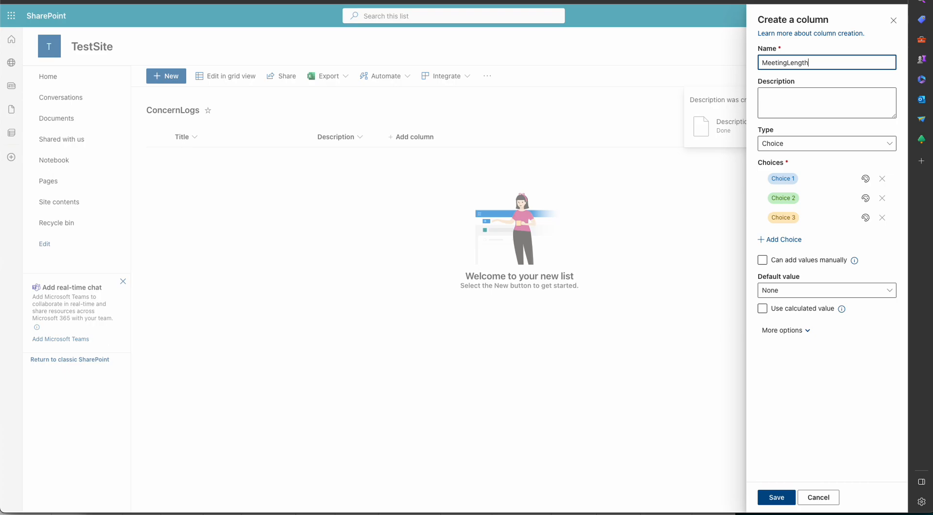
# Set the MeetingLength choices to 10 Minutes, 20 Minutes, 30 Minutes, 45 Minutes and 1 Hour, and save the column.
pyautogui.click(788, 174)
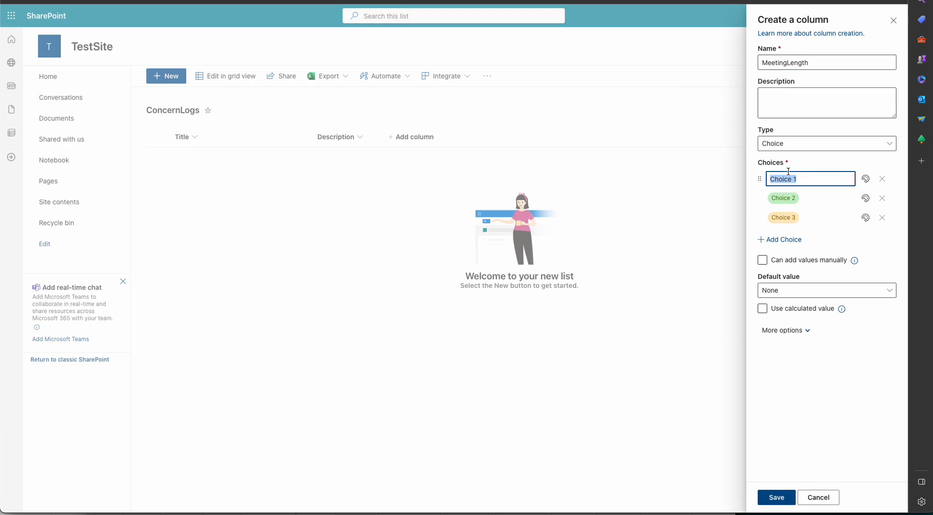
pyautogui.write('10 Minutes')
pyautogui.press('Return')
pyautogui.write('20 Minutes')
pyautogui.press('Return')
pyautogui.write('30 Minutes')
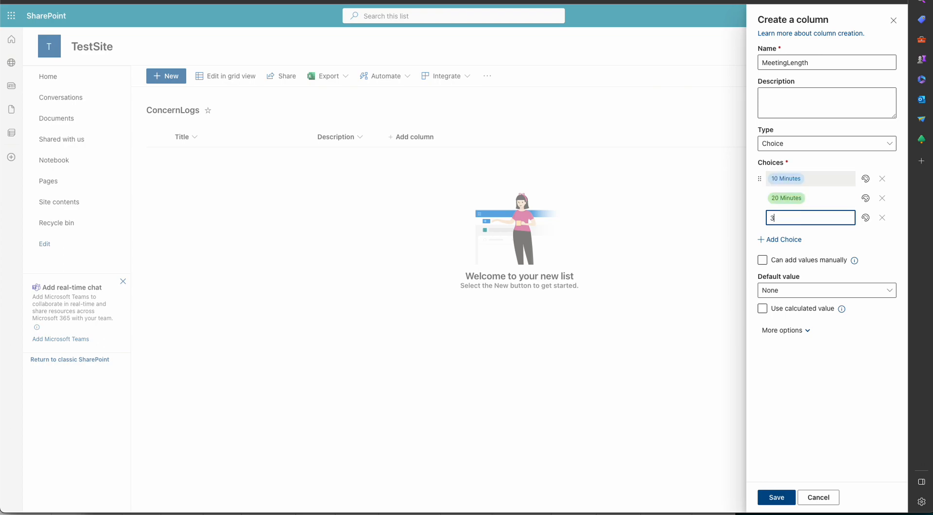
pyautogui.press('Return')
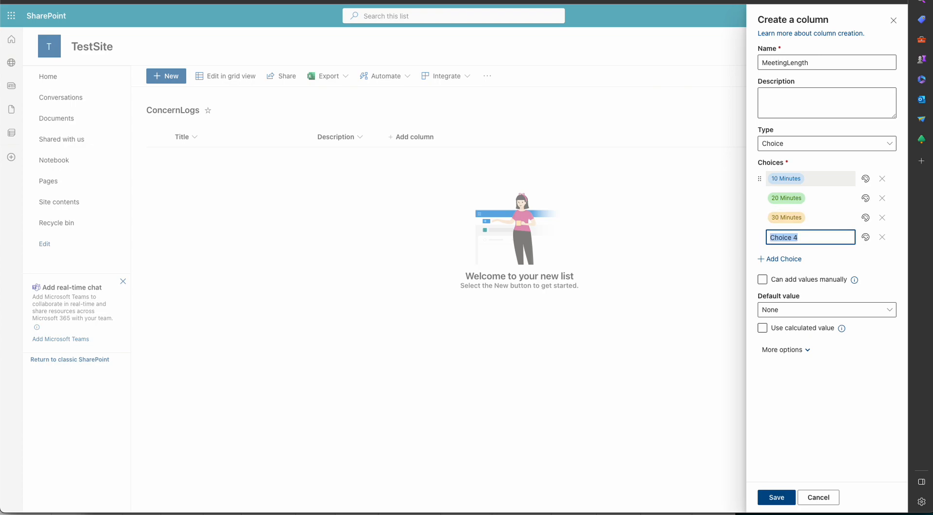
pyautogui.write('45 Minutes')
pyautogui.press('Return')
pyautogui.write('1 Hor')
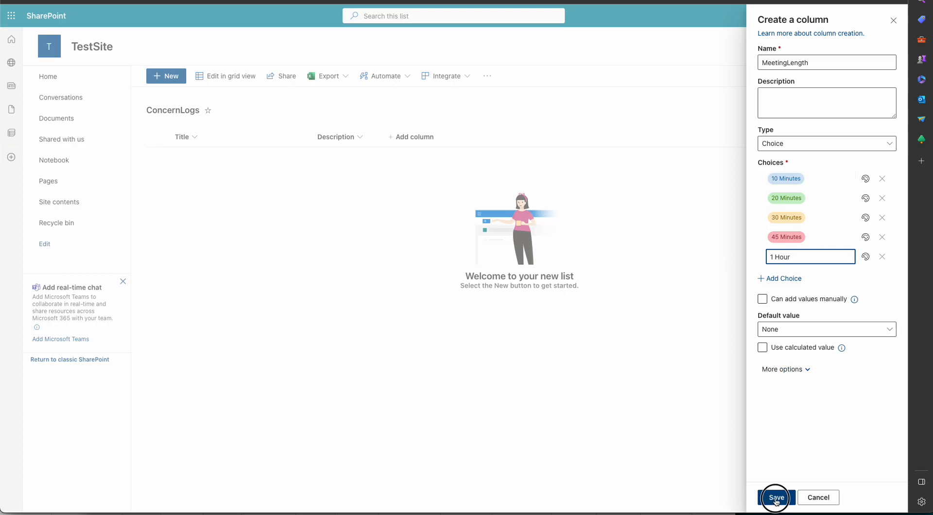
pyautogui.click(776, 498)
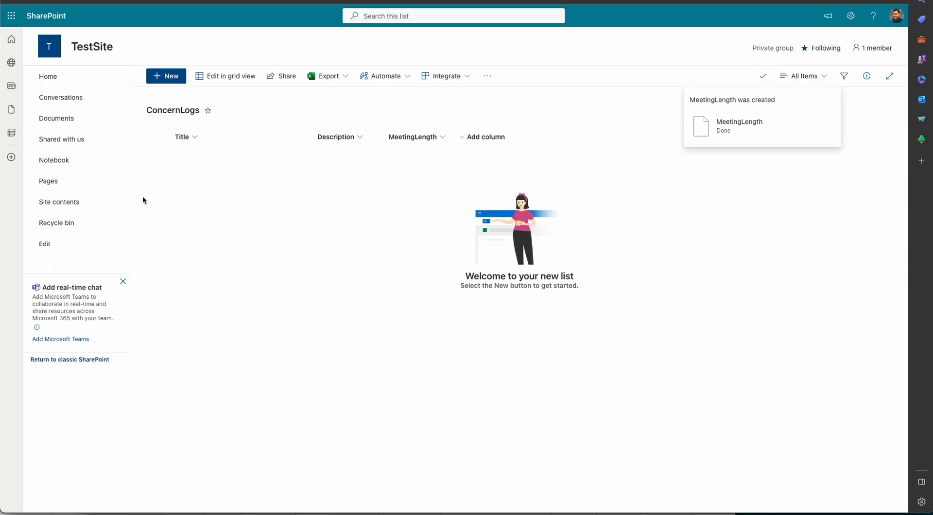
# Return to the site contents, switch to Power Apps and start a blank canvas app.
pyautogui.click(58, 202)
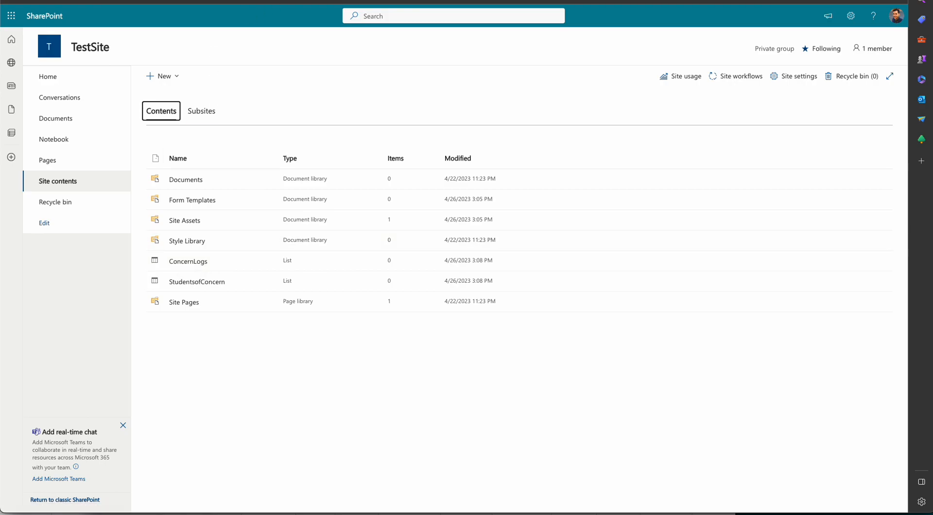
pyautogui.hotkey('ctrl', 'Tab')
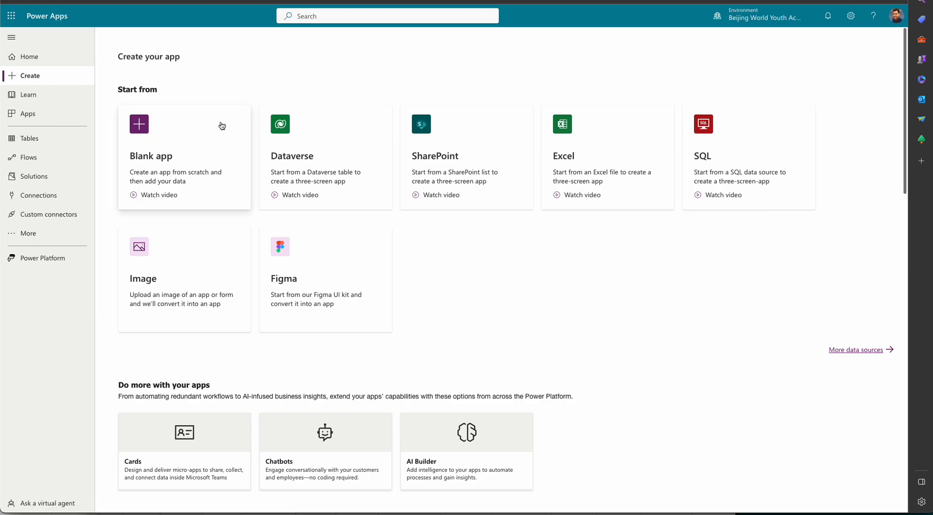
pyautogui.click(166, 145)
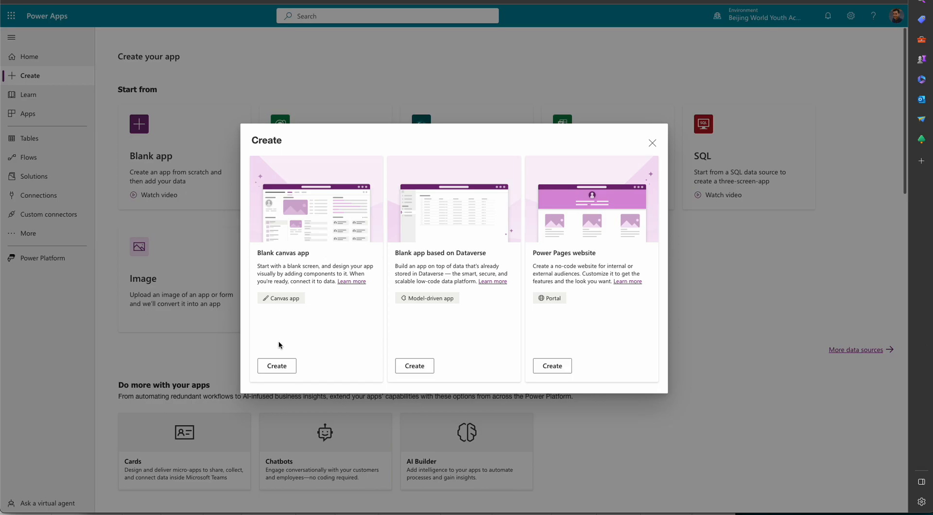
pyautogui.click(276, 365)
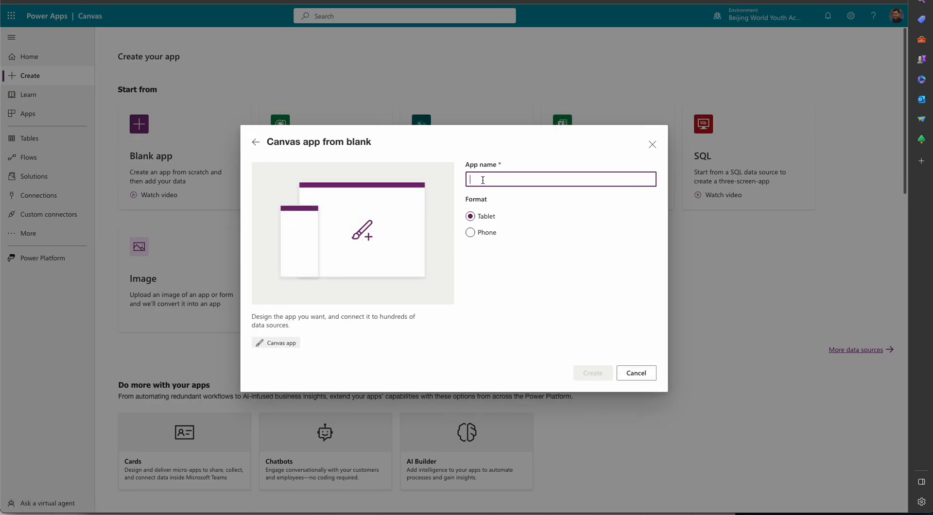
# Name the canvas app TestConcernApp, create it in Tablet format and skip the welcome dialog.
pyautogui.click(483, 180)
pyautogui.write('Test')
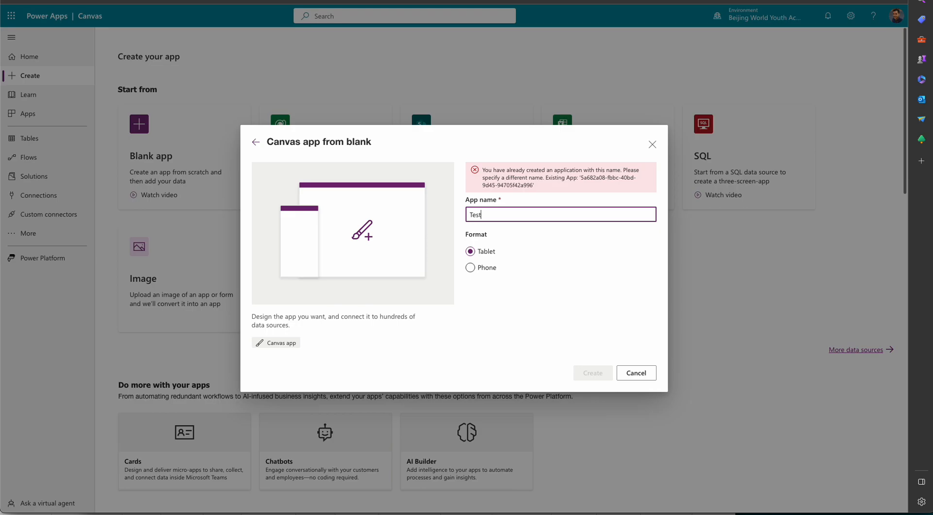
pyautogui.write('ConcernApp')
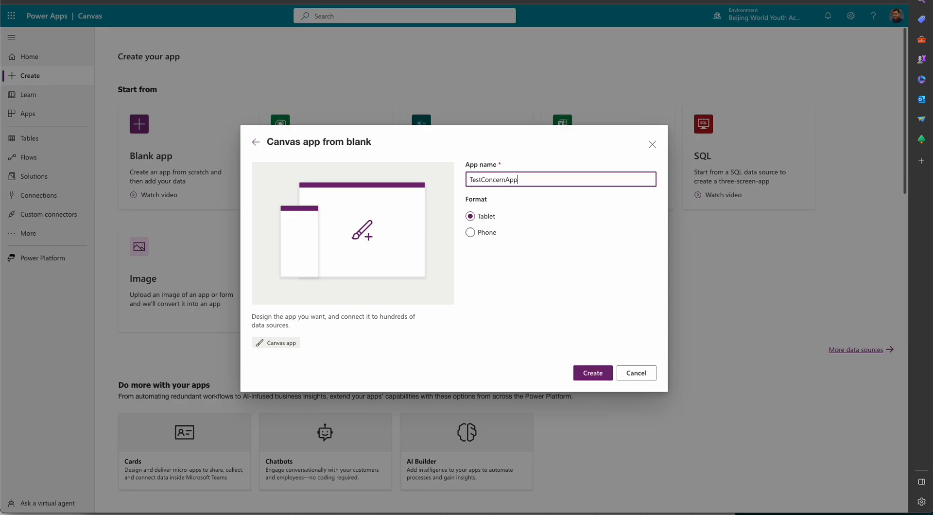
pyautogui.click(596, 373)
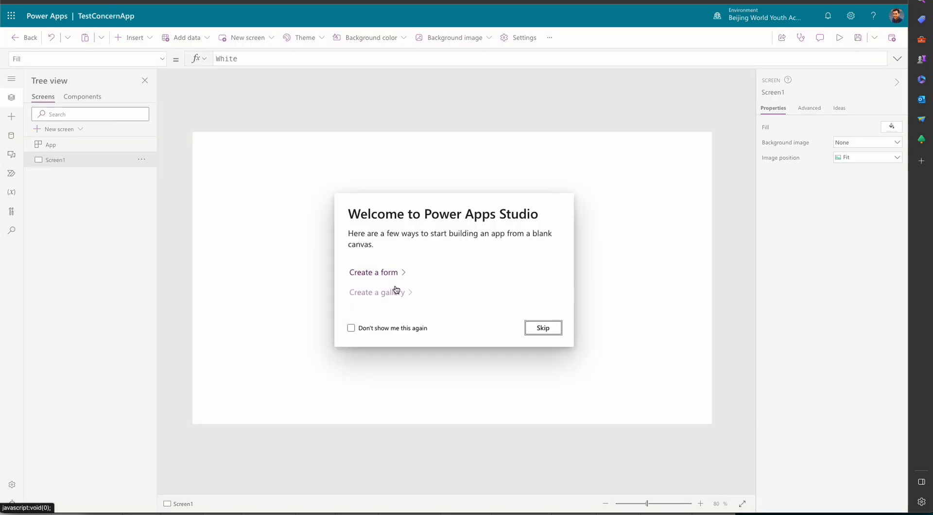
pyautogui.click(538, 328)
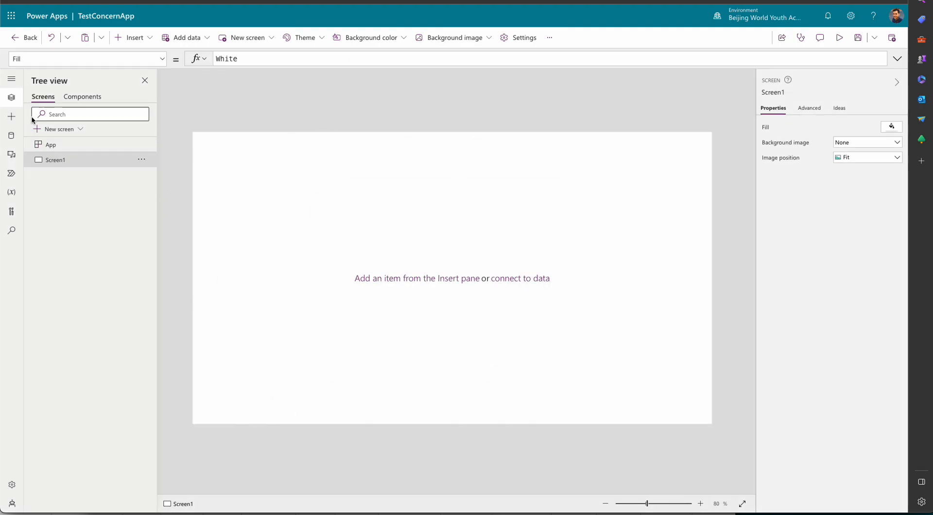
# Insert a rectangle as a full-width banner along the upper edge of Screen1 and add a text label on it.
pyautogui.click(12, 117)
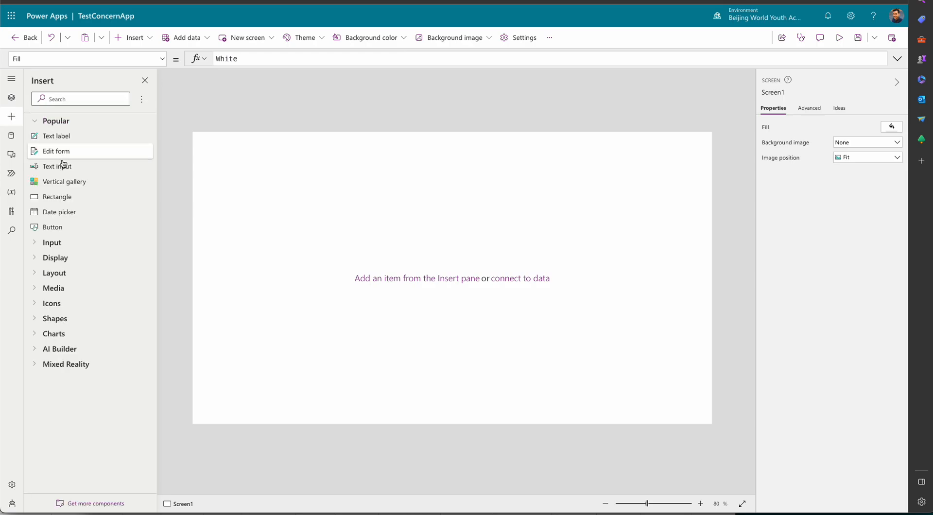
pyautogui.click(56, 198)
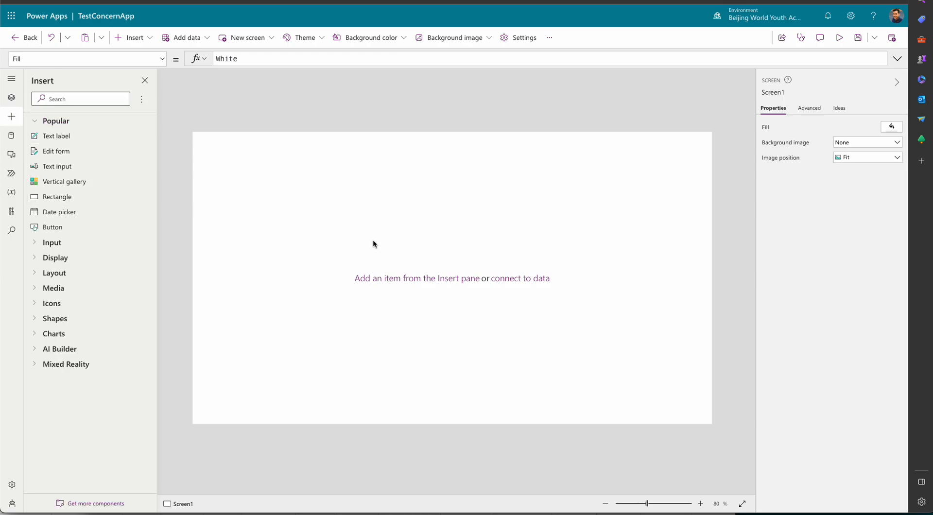
pyautogui.moveTo(267, 174); pyautogui.dragTo(718, 169)
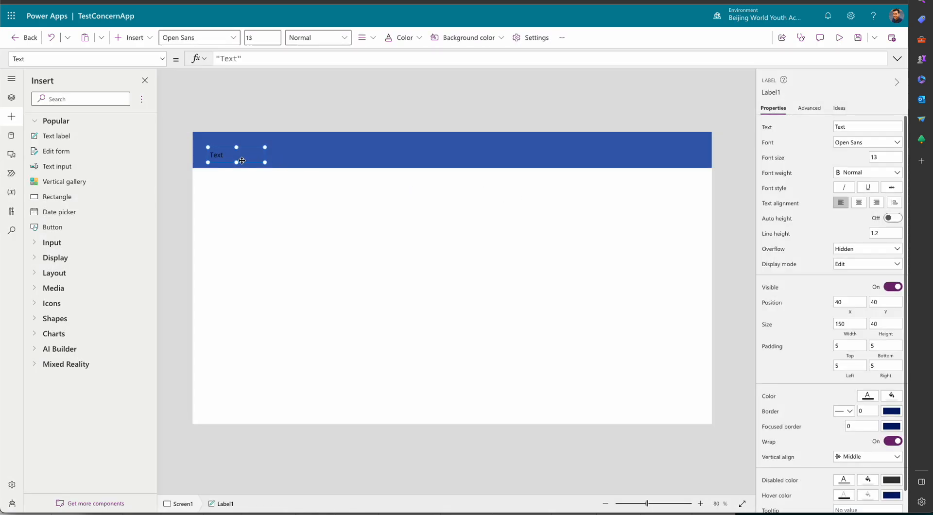
# Enlarge the banner's text label to about 691 by 55 and set its text to "Students of Concern".
pyautogui.moveTo(242, 160); pyautogui.dragTo(474, 157)
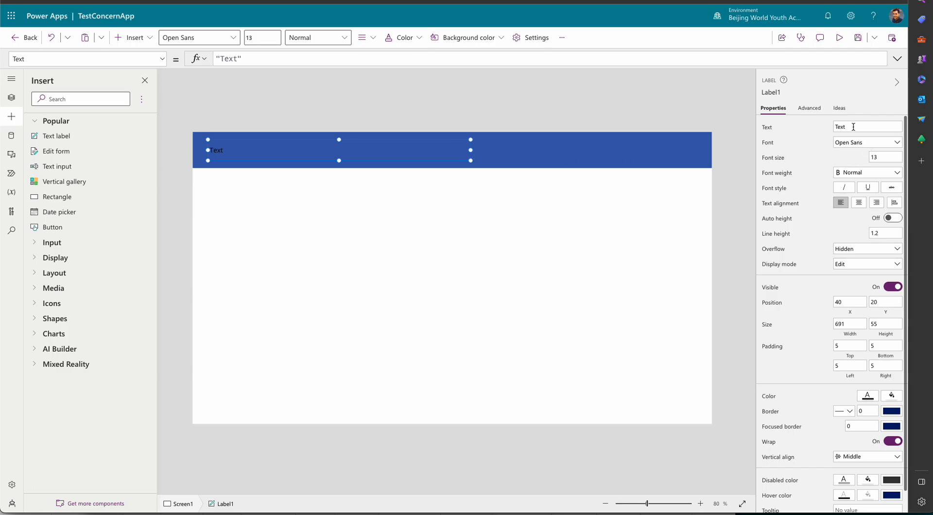
pyautogui.doubleClick(228, 58)
pyautogui.write('Students of Concern')
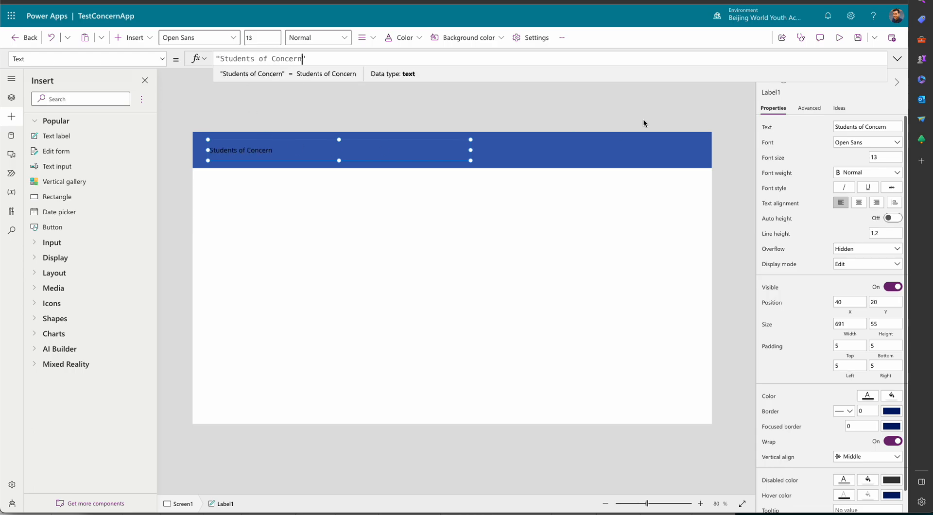
# Format the banner label with font size 20, Semibold weight and white text.
pyautogui.click(884, 155)
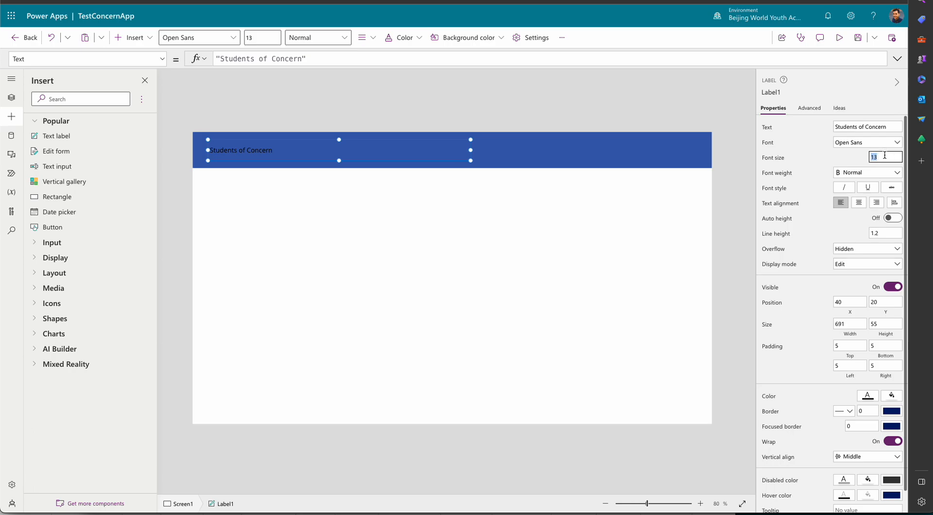
pyautogui.write('20')
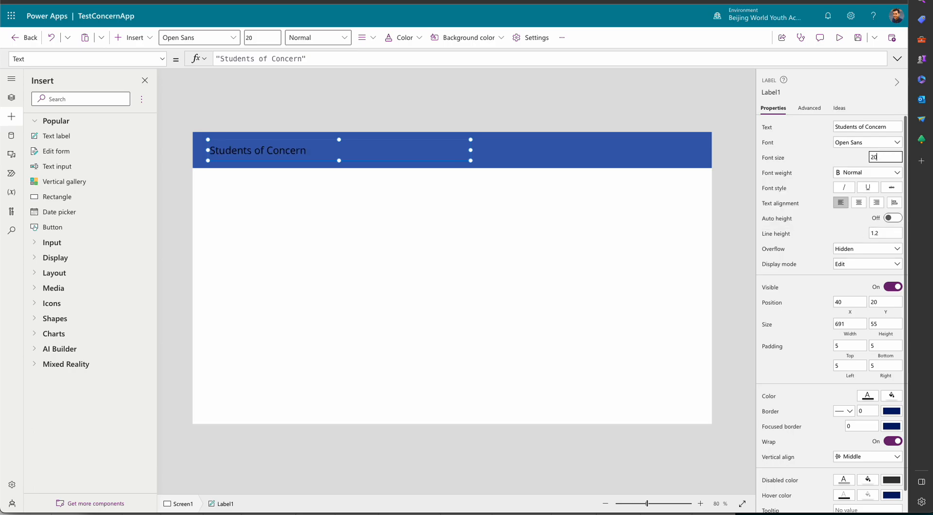
pyautogui.click(870, 172)
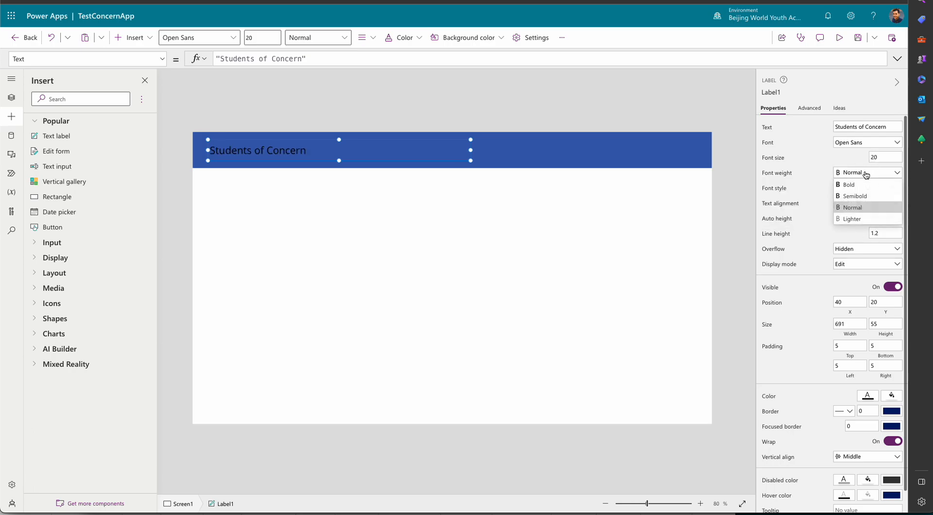
pyautogui.click(855, 197)
pyautogui.click(868, 395)
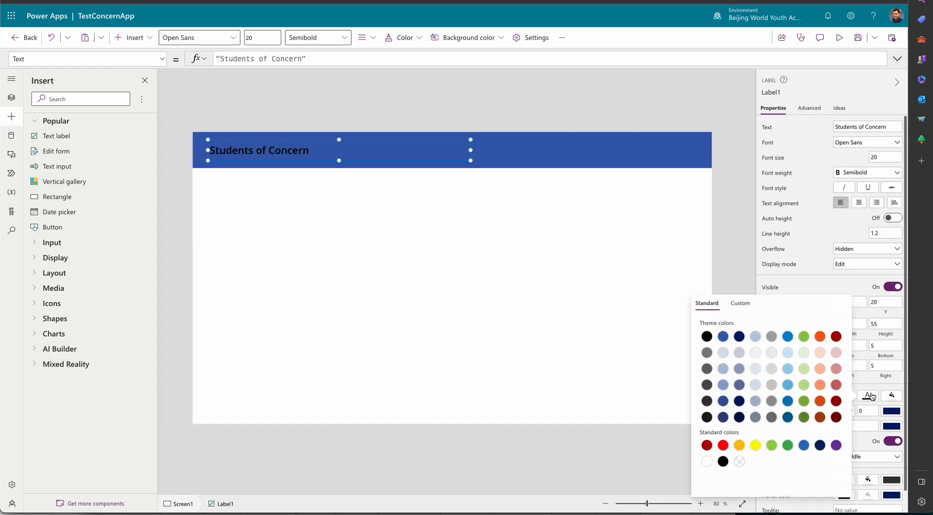
pyautogui.click(706, 461)
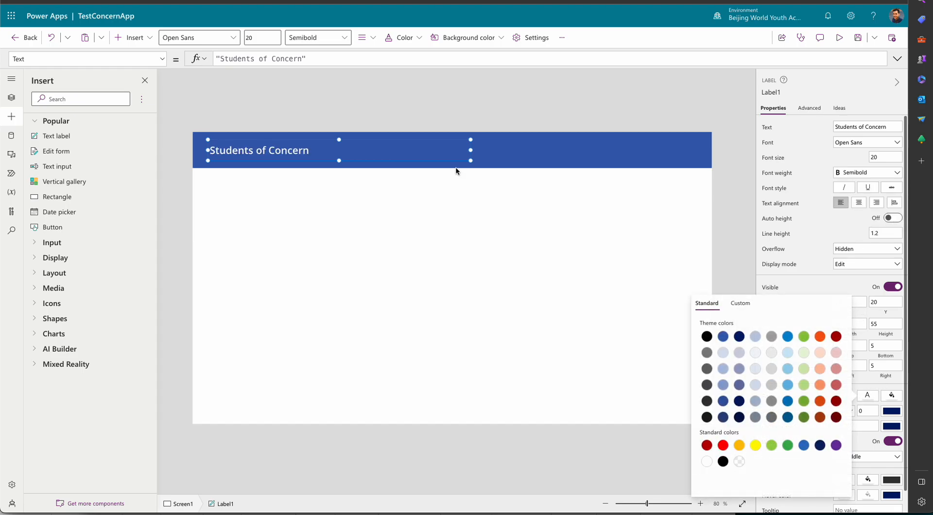
# Enlarge the banner label's font size first to 25 and finally to 30, and reposition the label at about X 79, Y 20.
pyautogui.click(893, 161)
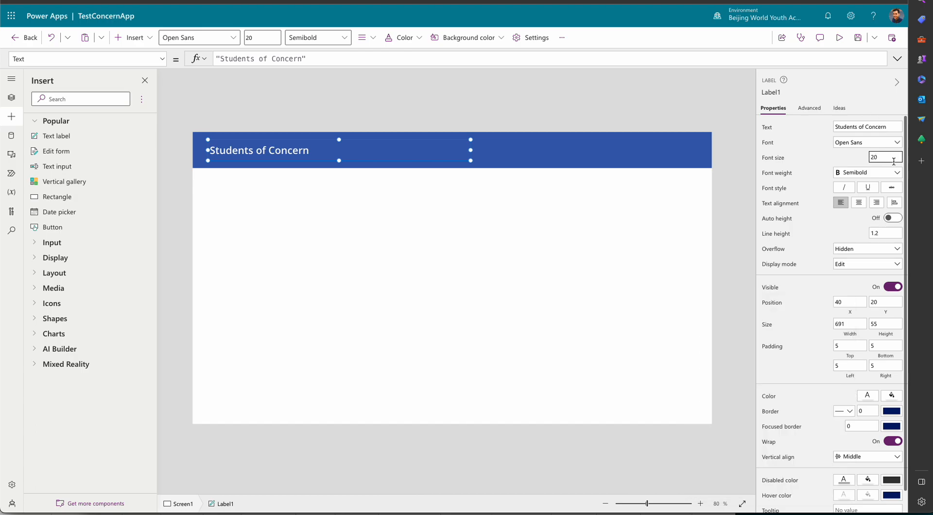
pyautogui.press('BackSpace')
pyautogui.write('5')
pyautogui.moveTo(356, 149); pyautogui.dragTo(377, 148)
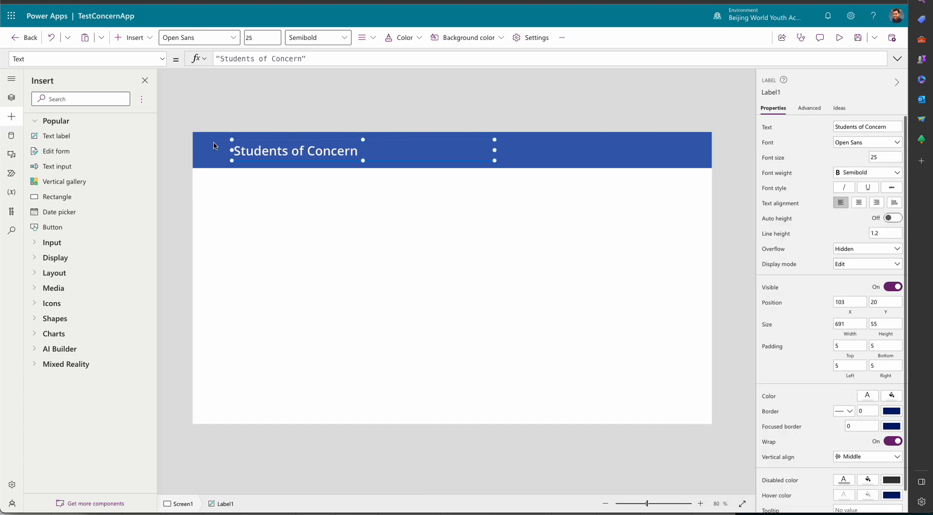
pyautogui.click(884, 158)
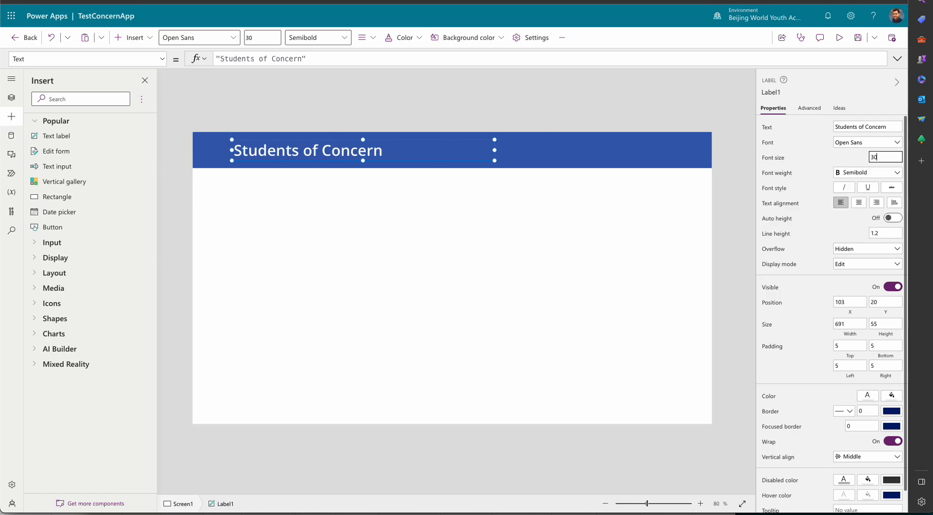
pyautogui.moveTo(403, 144)
pyautogui.mouseDown()
pyautogui.moveTo(375, 144)
pyautogui.moveTo(394, 146)
pyautogui.mouseUp()
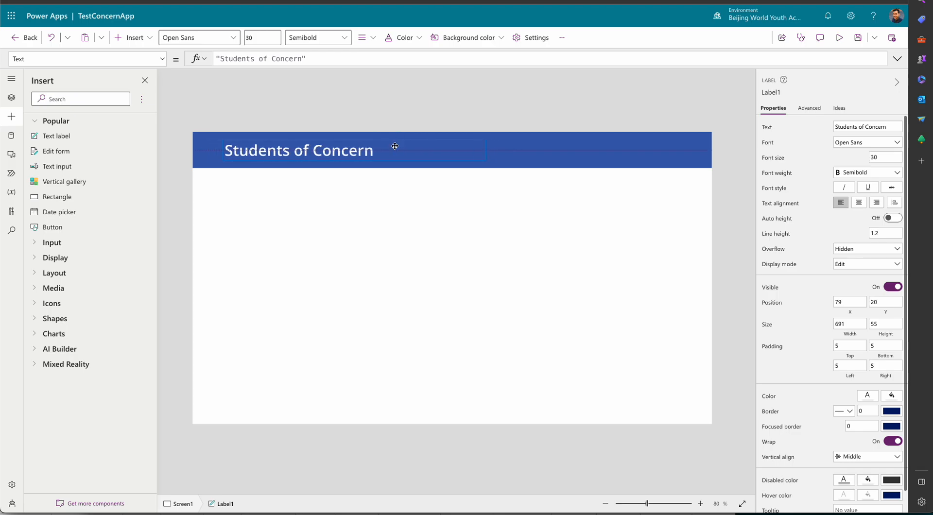
# Insert a vertical gallery directly below the banner at X 0, Y 95, sized about 413 by 673.
pyautogui.click(375, 218)
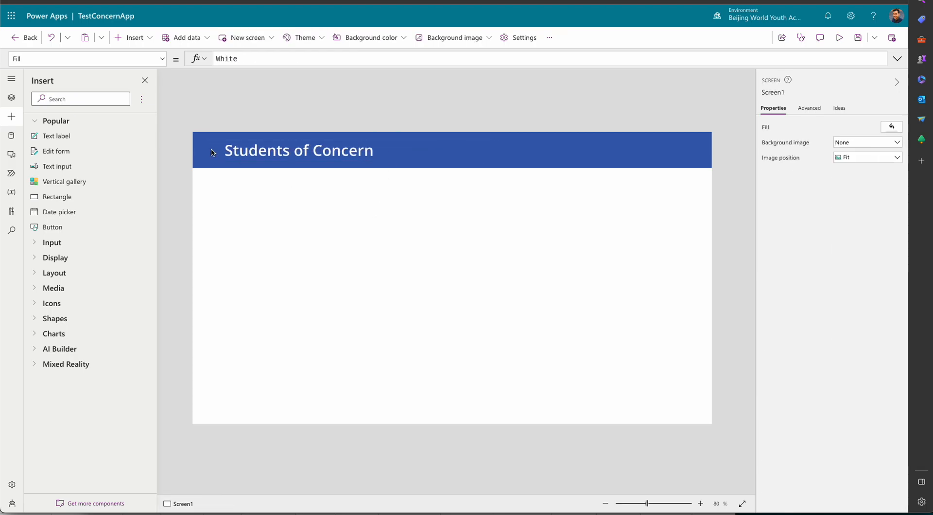
pyautogui.click(11, 116)
pyautogui.click(11, 116)
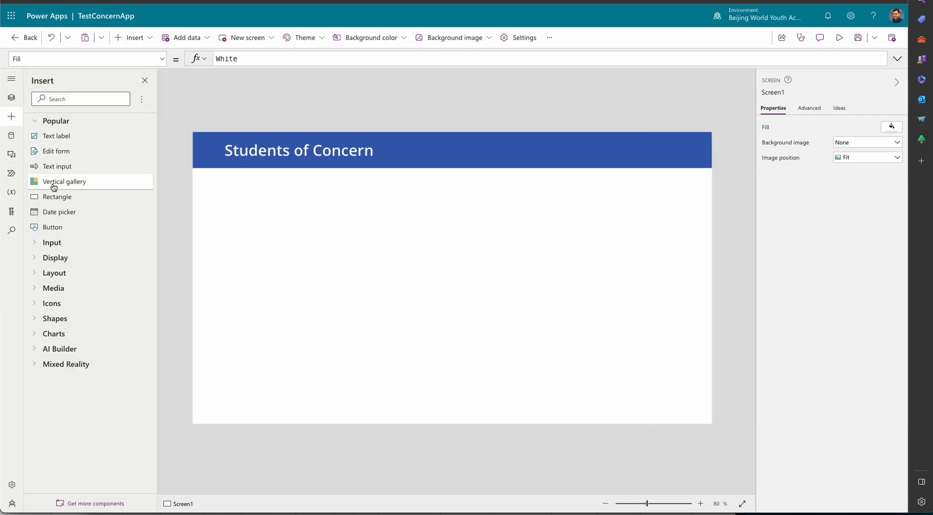
pyautogui.click(53, 182)
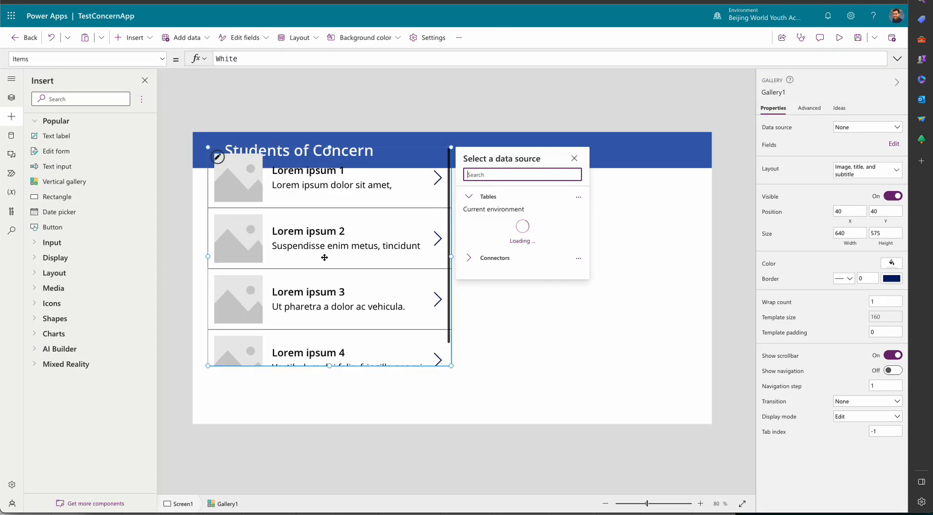
pyautogui.moveTo(316, 364); pyautogui.dragTo(308, 424)
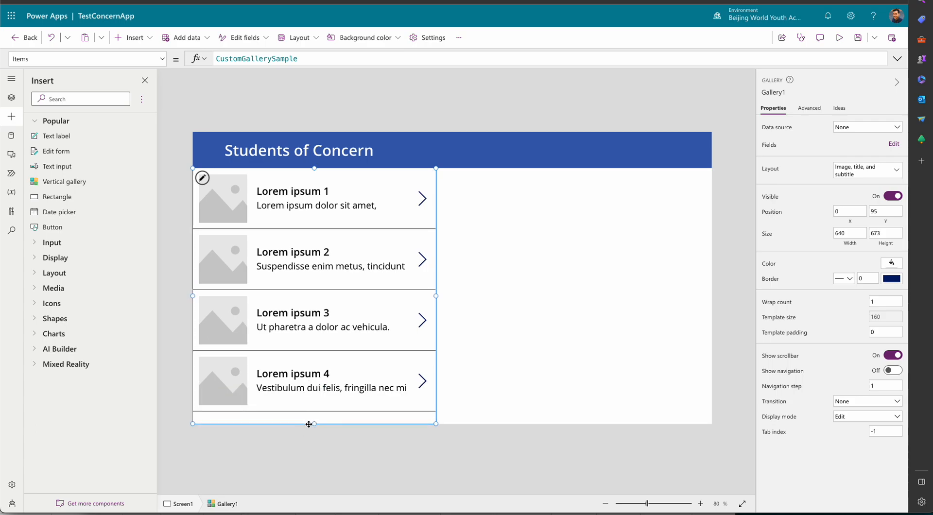
pyautogui.moveTo(437, 295); pyautogui.dragTo(350, 295)
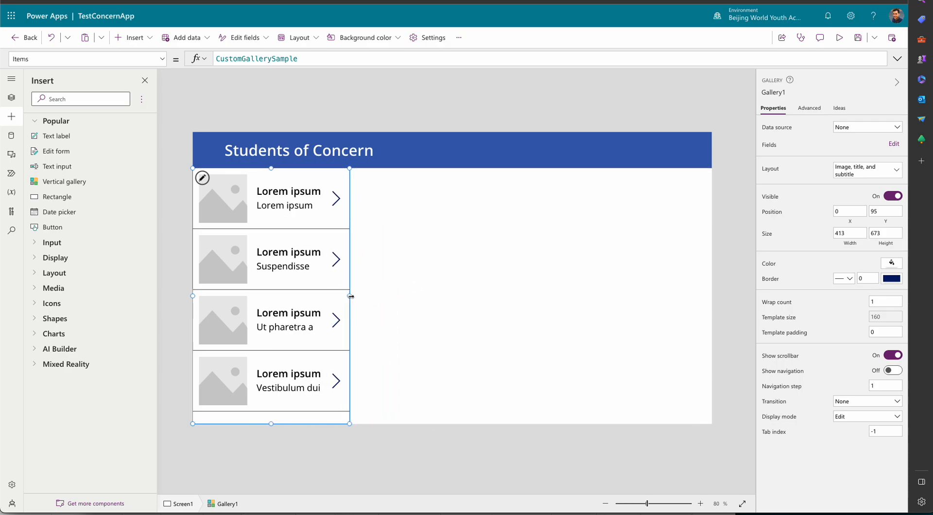
# Delete the placeholder image, title, subtitle and next arrow from the gallery template, keeping only the separator.
pyautogui.click(225, 207)
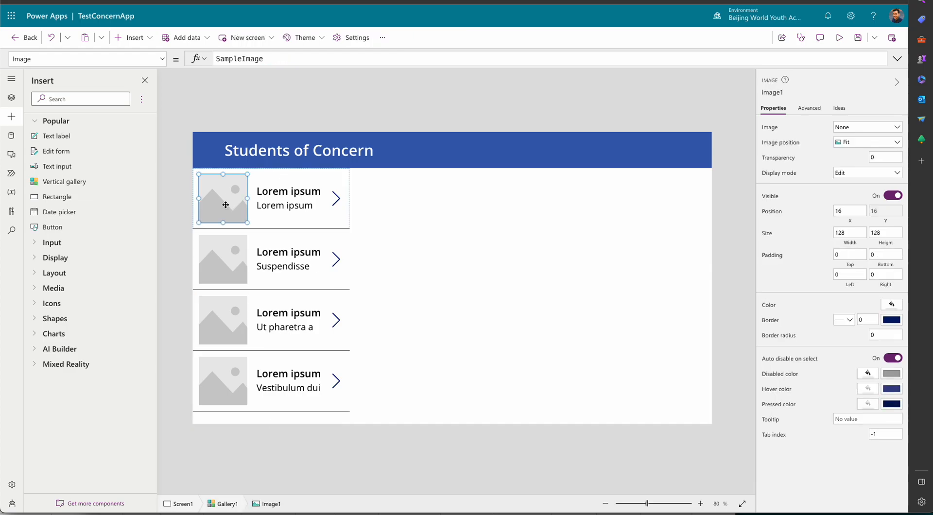
pyautogui.press('Delete')
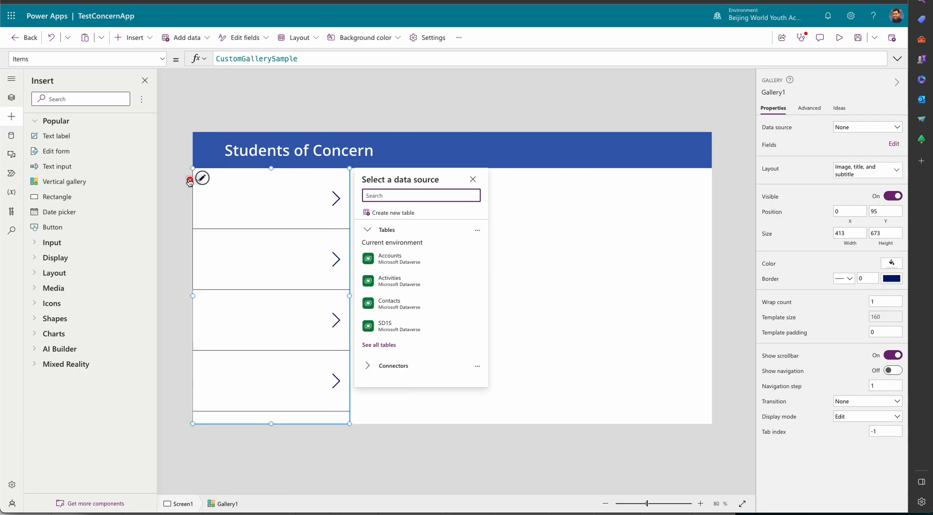
pyautogui.click(190, 180)
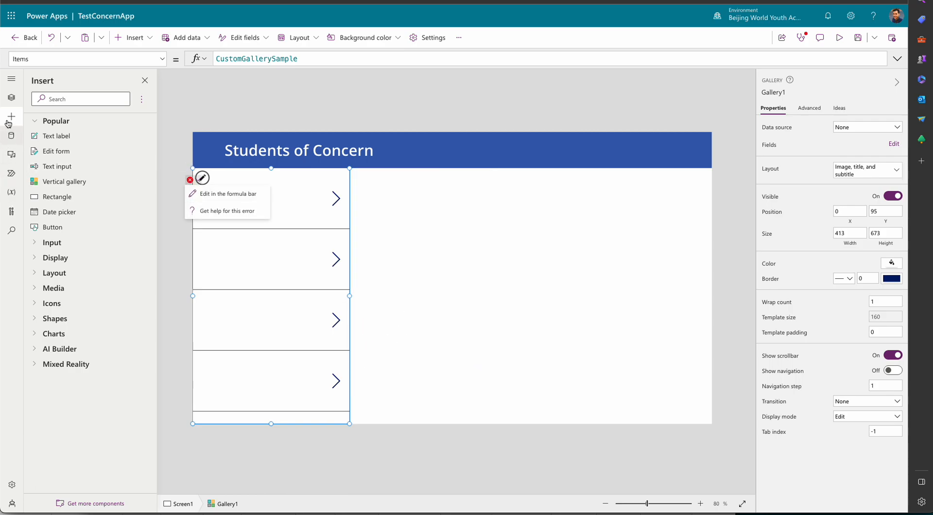
pyautogui.click(8, 100)
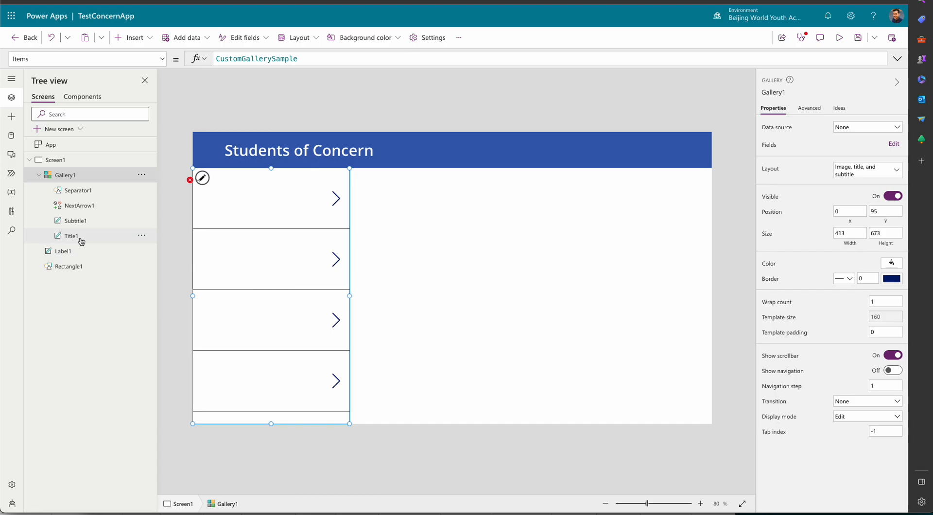
pyautogui.click(189, 180)
pyautogui.click(213, 192)
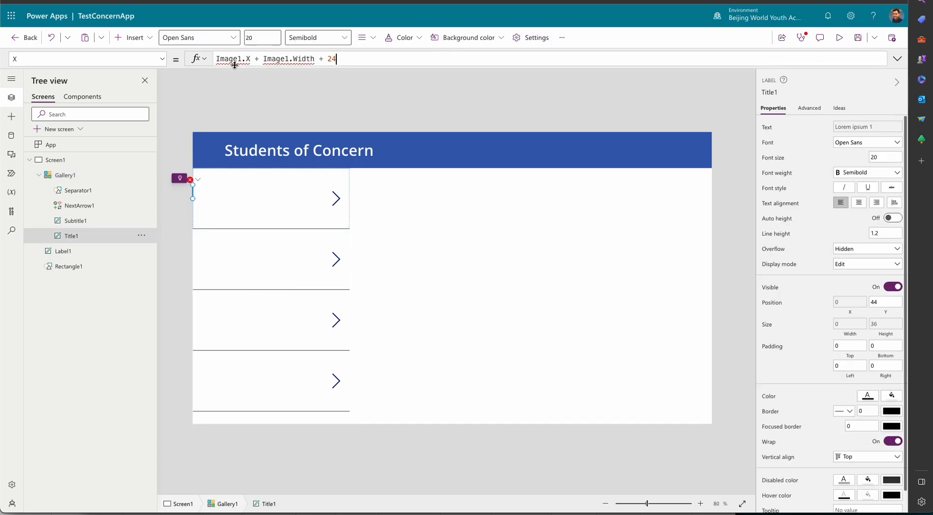
pyautogui.press('Delete')
pyautogui.click(97, 225)
pyautogui.press('Delete')
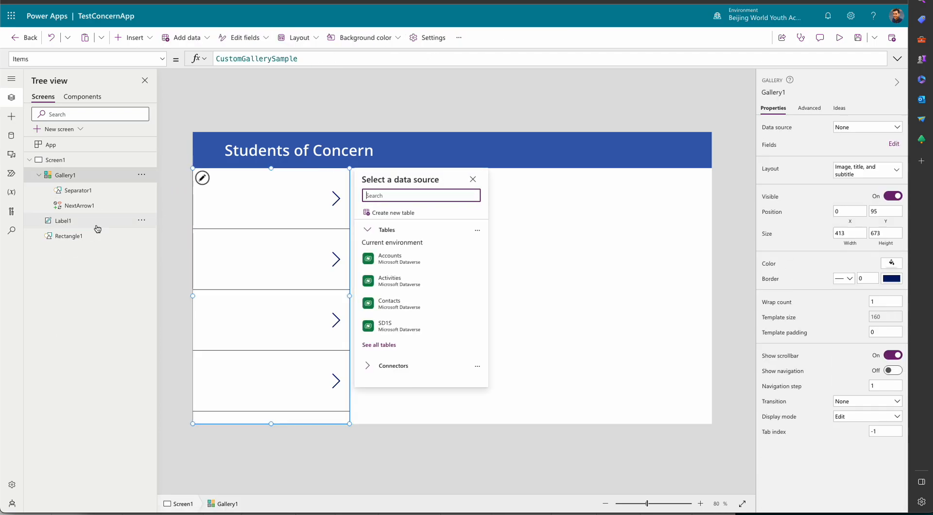
pyautogui.click(95, 206)
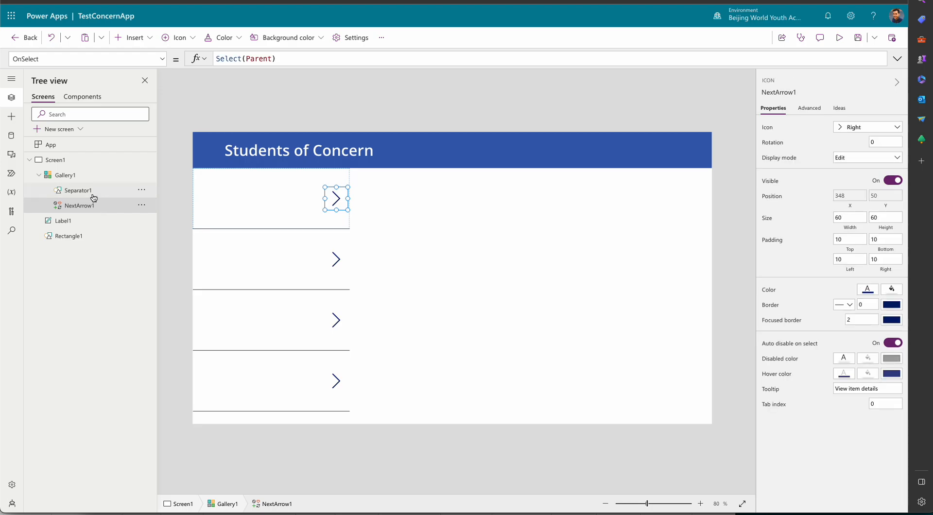
pyautogui.press('Delete')
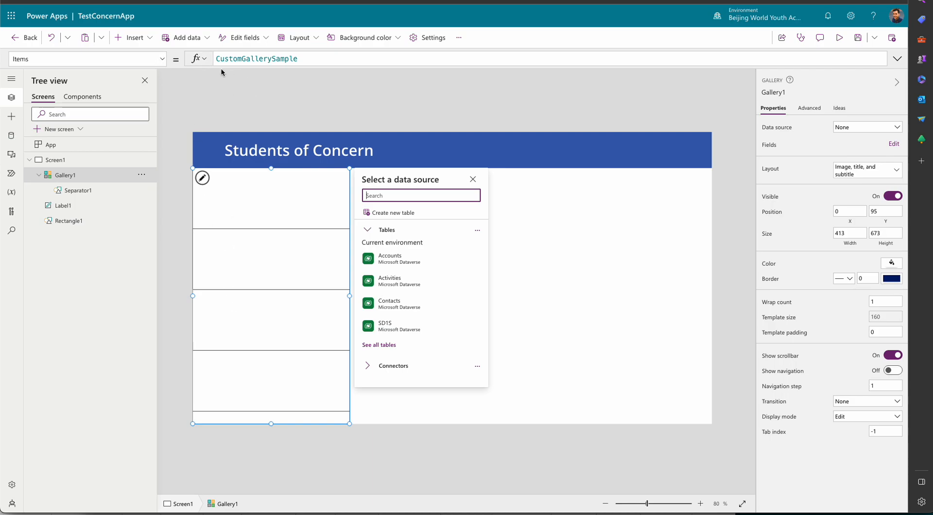
# Start adding data to the app by finding the SharePoint connector and choosing the first existing SharePoint connection.
pyautogui.moveTo(217, 58)
pyautogui.mouseDown()
pyautogui.moveTo(295, 58)
pyautogui.moveTo(216, 57)
pyautogui.mouseUp()
pyautogui.click(302, 59)
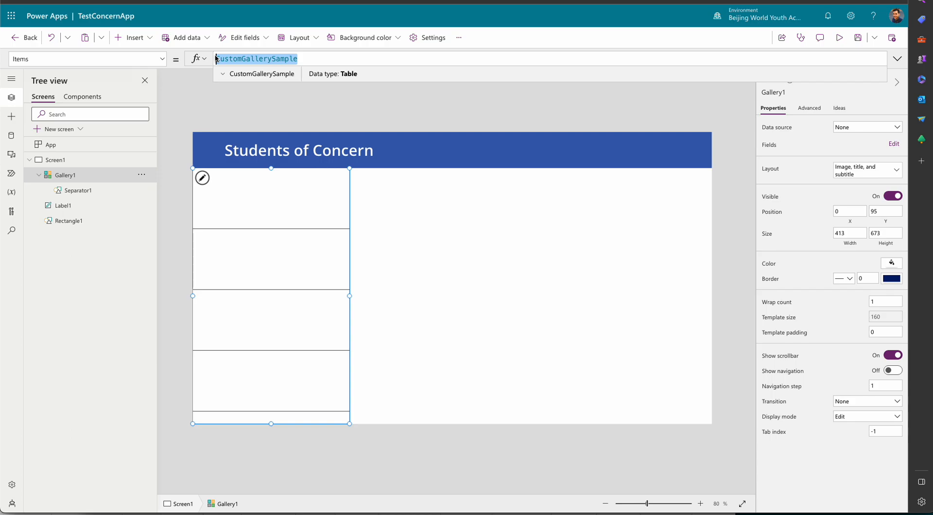
pyautogui.click(11, 138)
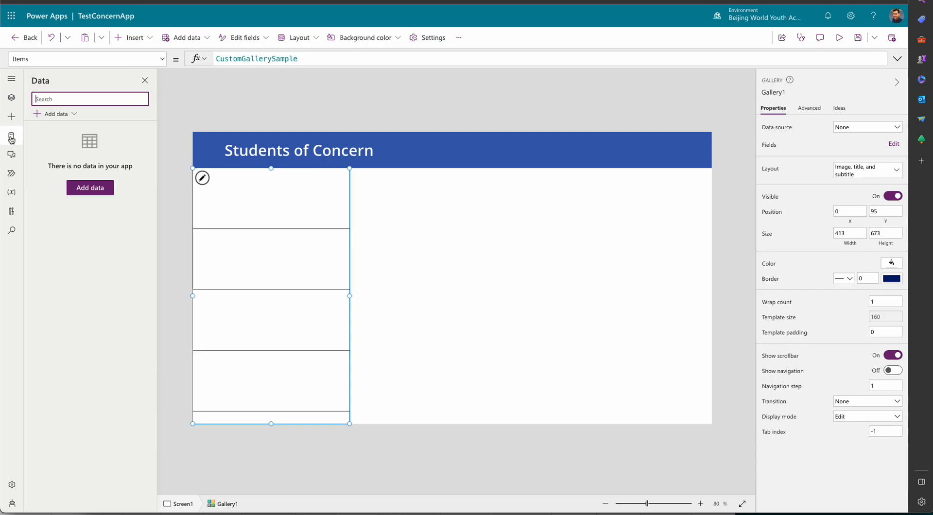
pyautogui.click(80, 183)
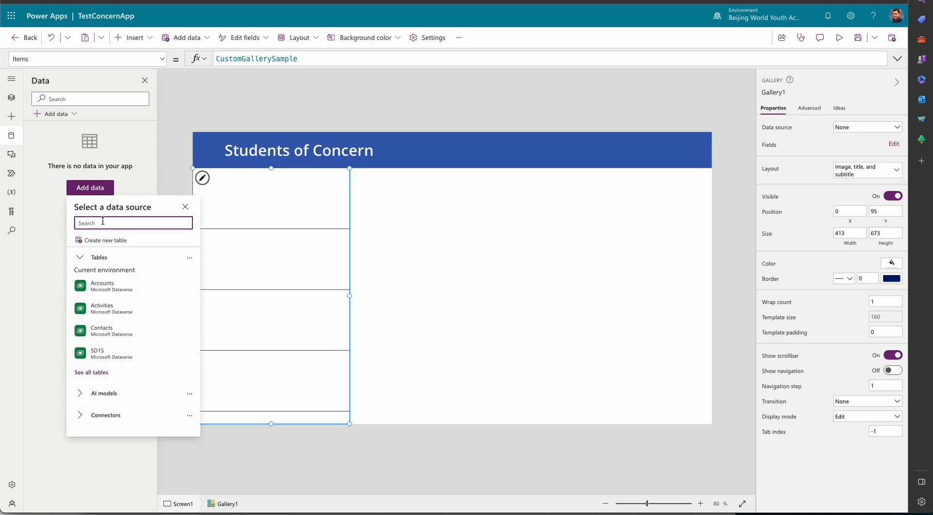
pyautogui.write('sharepoi')
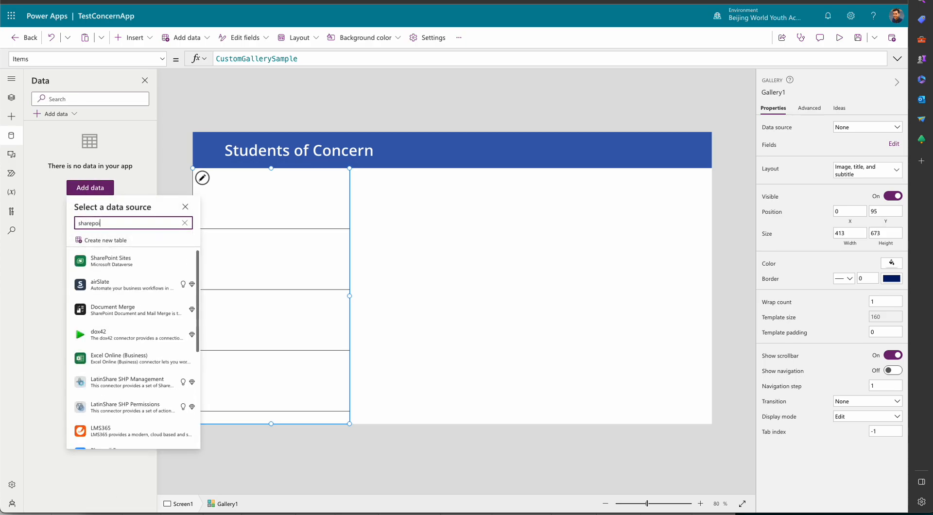
pyautogui.scroll(-3, 108, 298)
pyautogui.scroll(-2, 109, 298)
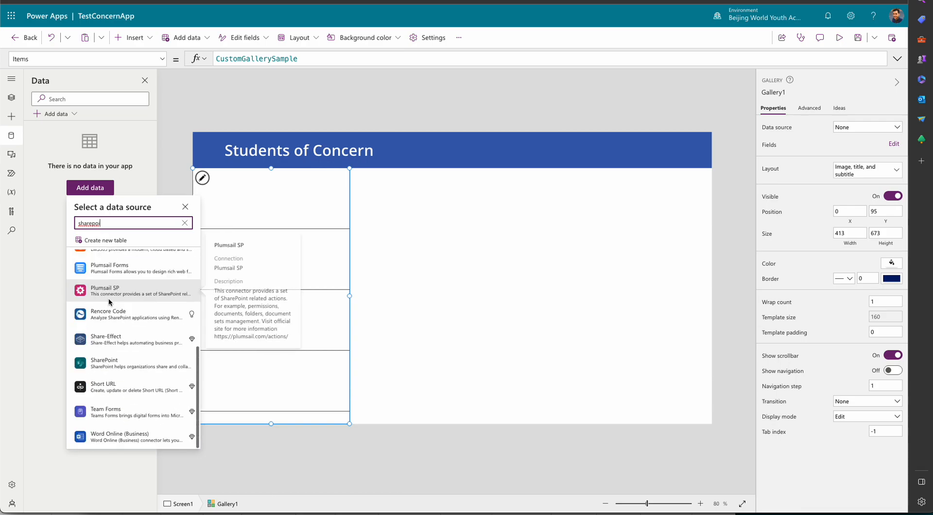
pyautogui.click(83, 366)
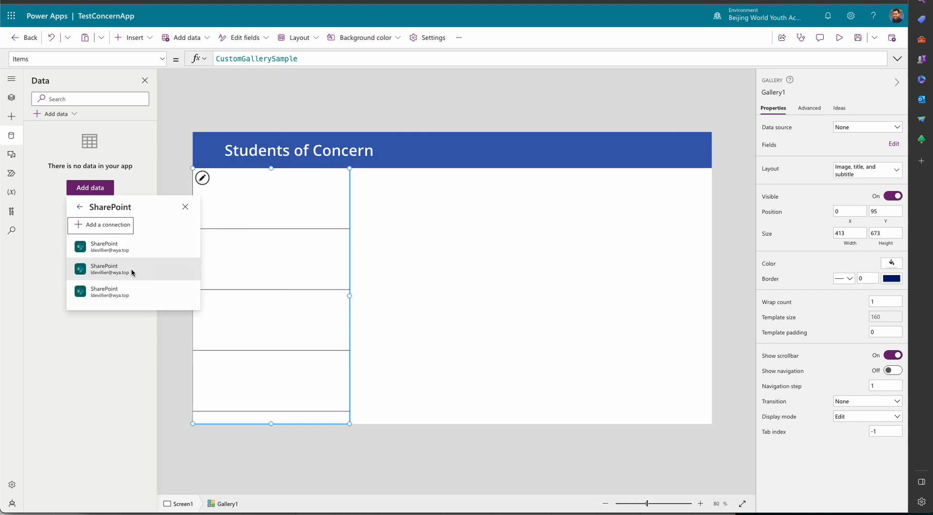
pyautogui.click(112, 248)
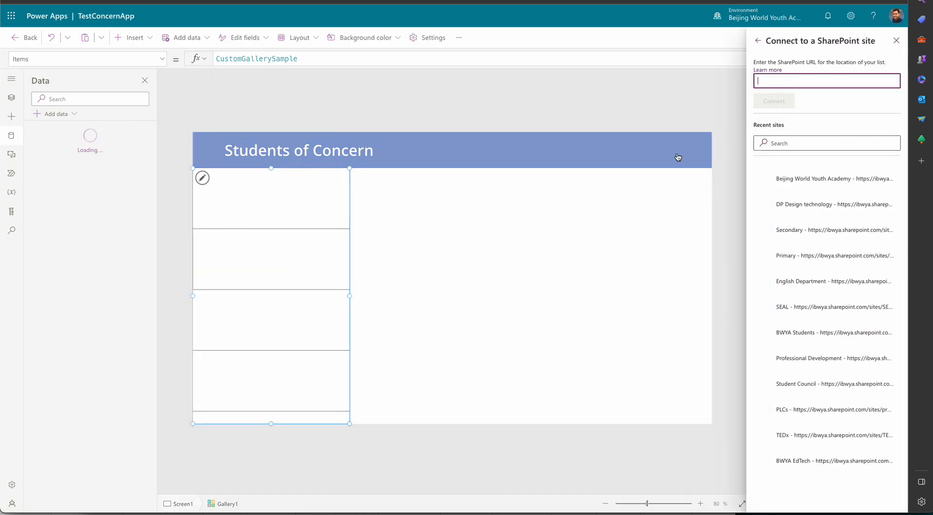
pyautogui.click(778, 145)
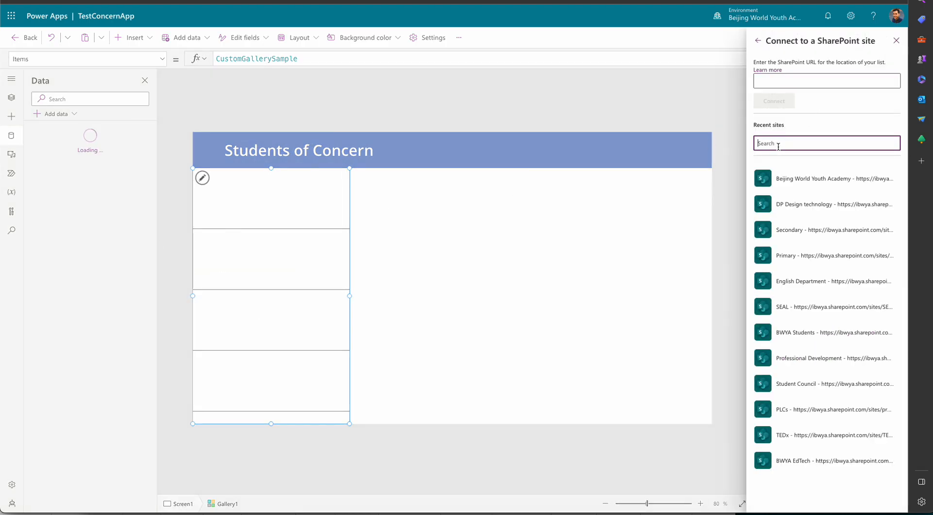
pyautogui.write('test')
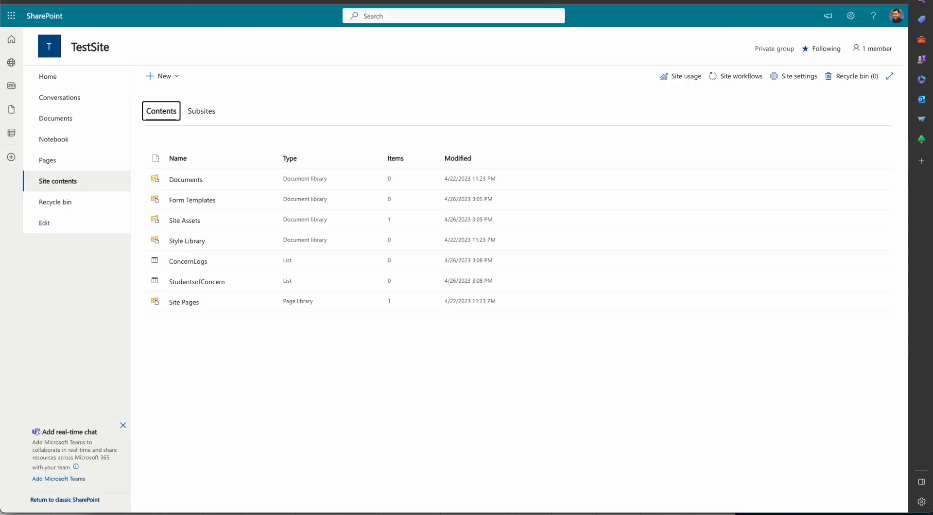
pyautogui.press('super+l')
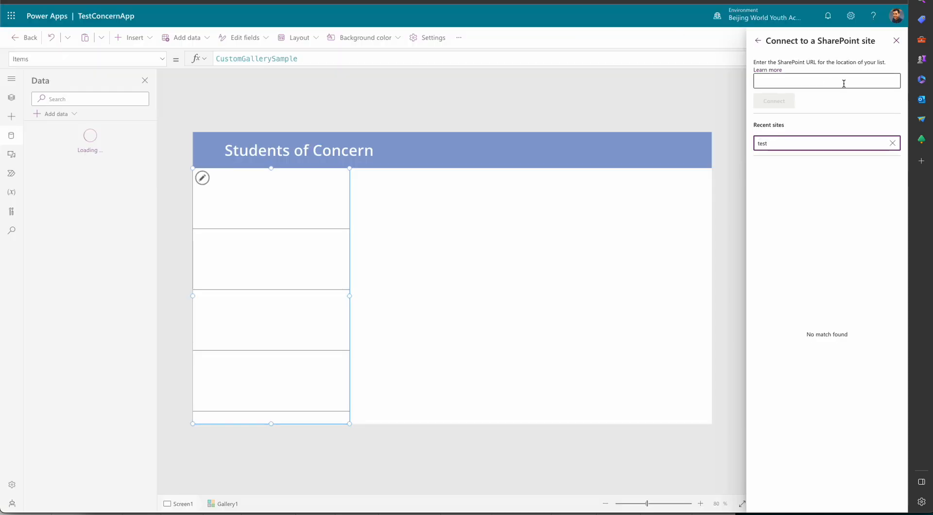
pyautogui.click(841, 82)
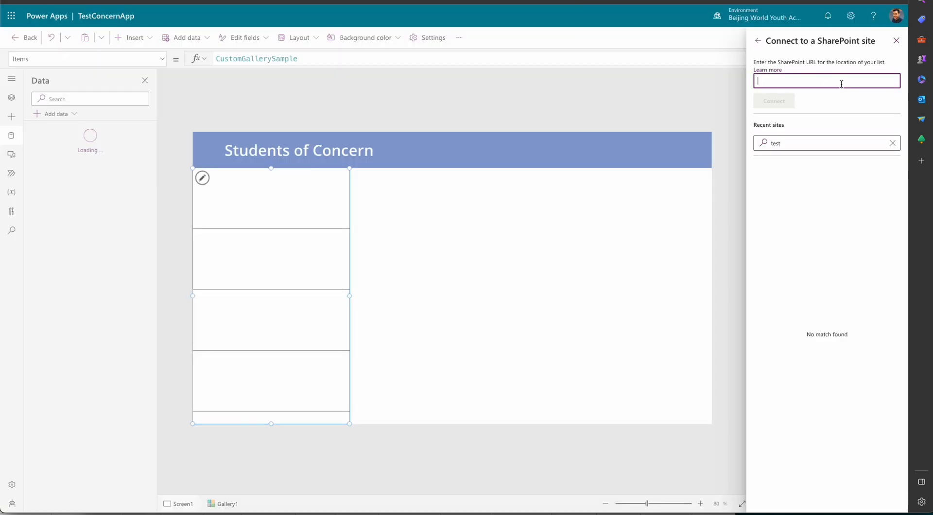
pyautogui.write('https://ibwya.sharepoint.com/sites/TestSite')
pyautogui.click(776, 104)
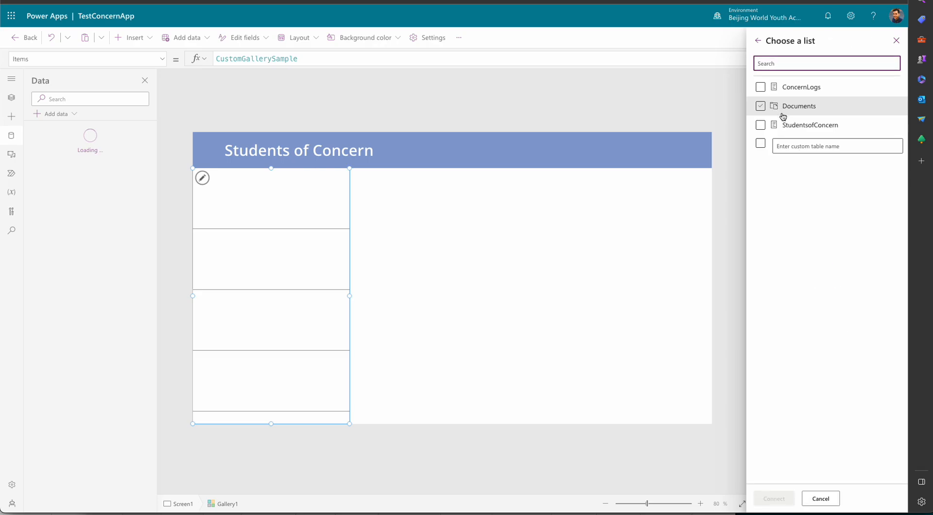
# Add the ConcernLogs and StudentsofConcern lists from the site as the app's data sources.
pyautogui.click(761, 88)
pyautogui.click(760, 125)
pyautogui.click(771, 500)
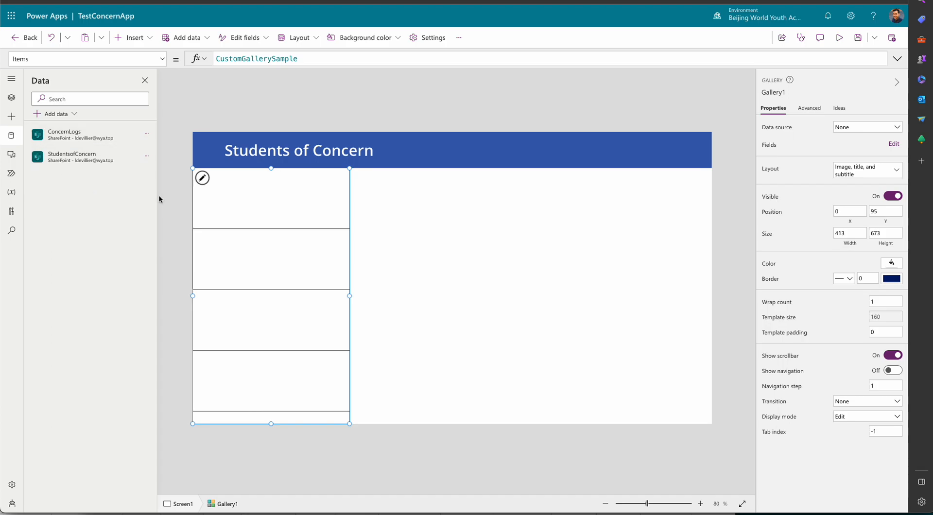
# Select the gallery and examine which of its properties can be set with a formula, including Items.
pyautogui.click(273, 212)
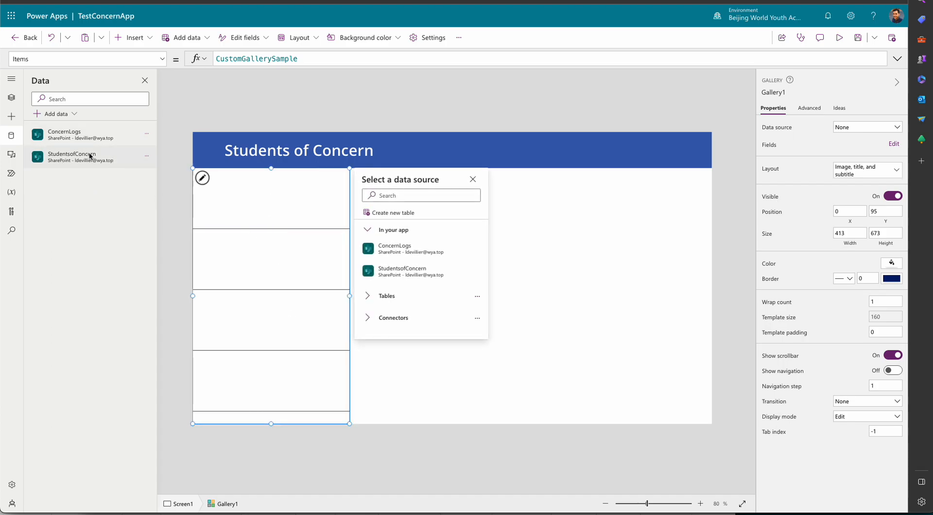
pyautogui.click(239, 63)
pyautogui.doubleClick(239, 60)
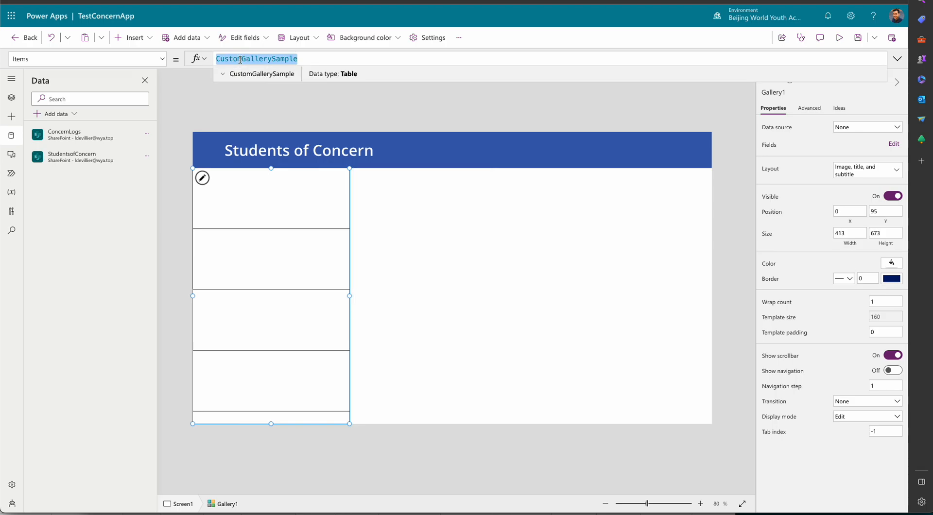
pyautogui.click(163, 59)
pyautogui.scroll(-3, 136, 132)
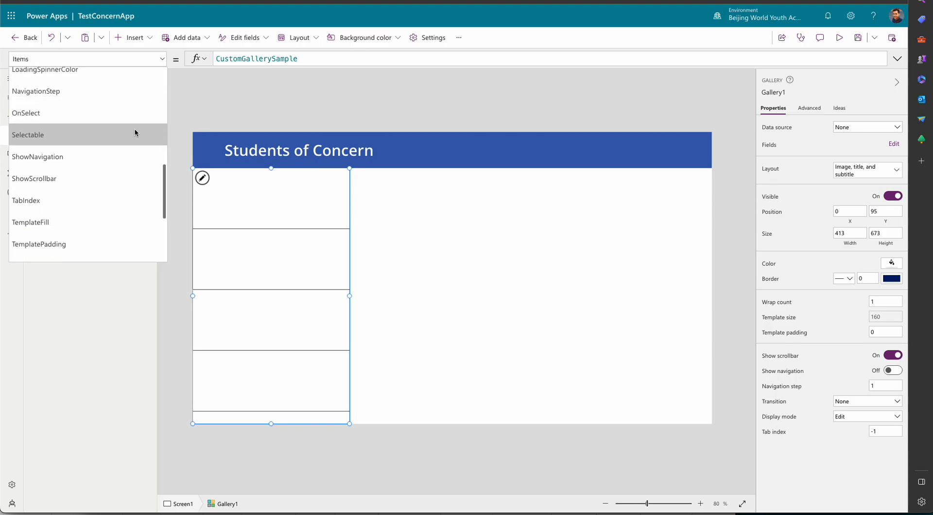
pyautogui.scroll(-3, 136, 131)
pyautogui.scroll(7, 135, 131)
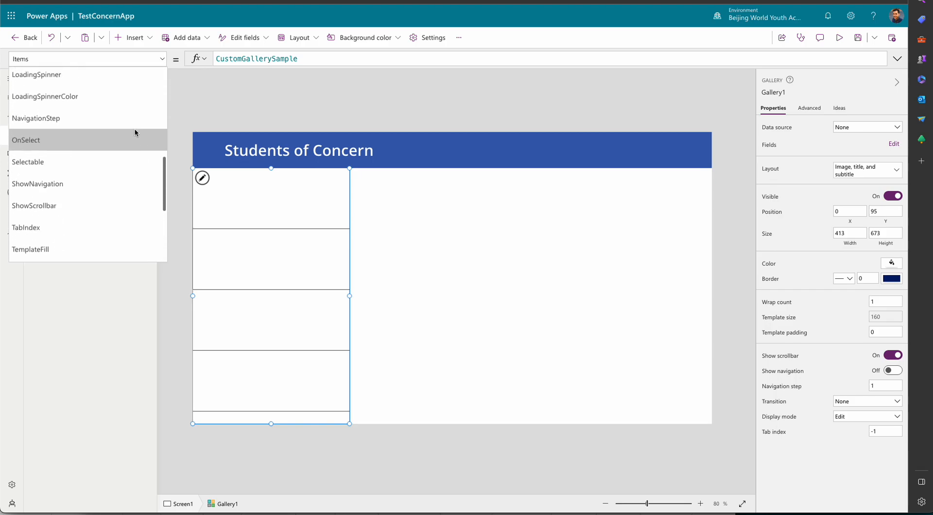
pyautogui.scroll(2, 136, 132)
pyautogui.scroll(2, 135, 132)
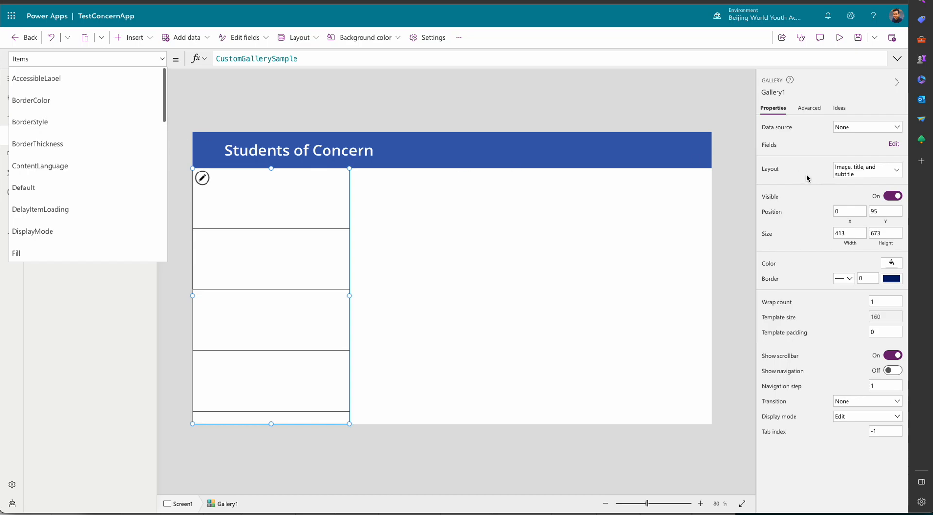
pyautogui.scroll(-6, 34, 141)
pyautogui.scroll(3, 30, 146)
pyautogui.click(29, 181)
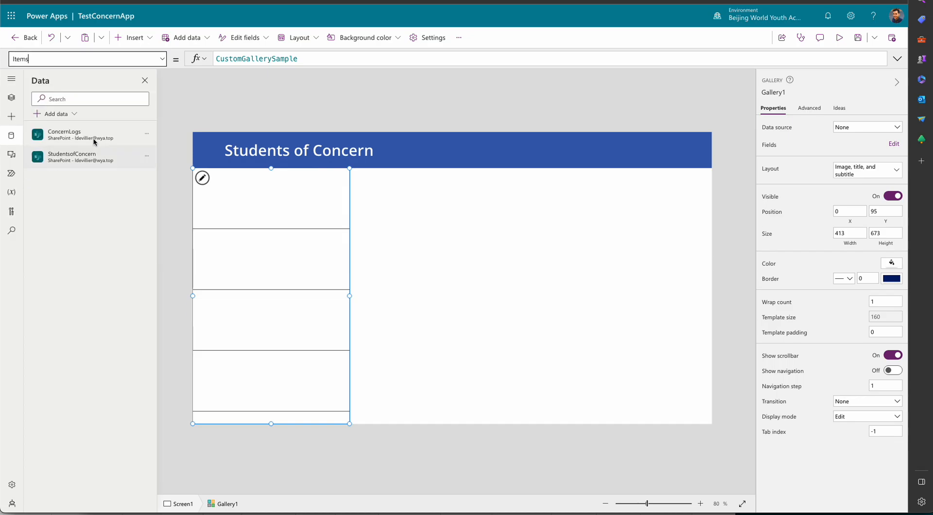
# Replace the gallery's Items formula with StudentsofConcern.
pyautogui.doubleClick(277, 58)
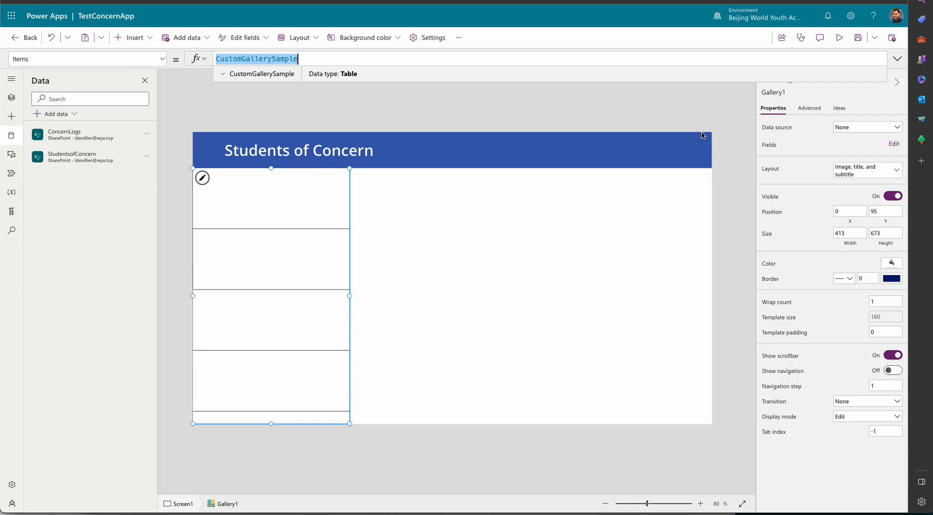
pyautogui.write('Studentsof')
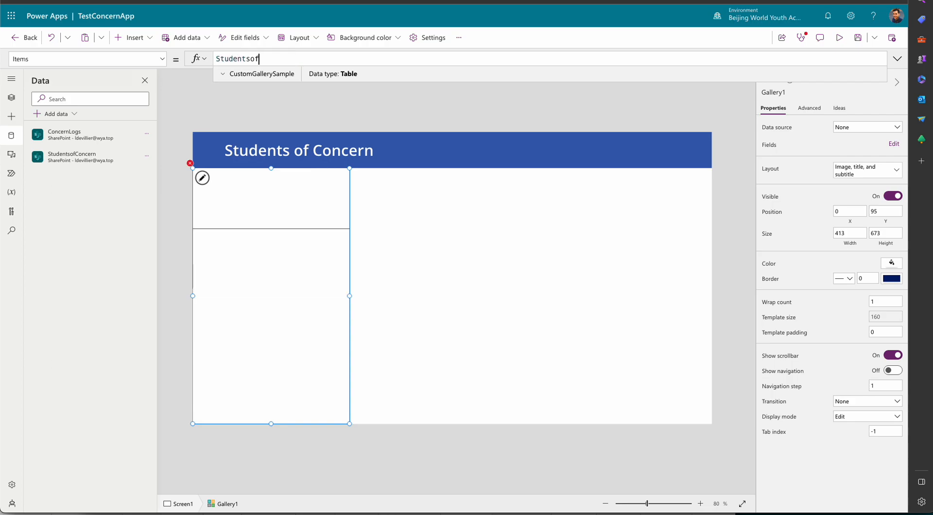
pyautogui.write('Concern')
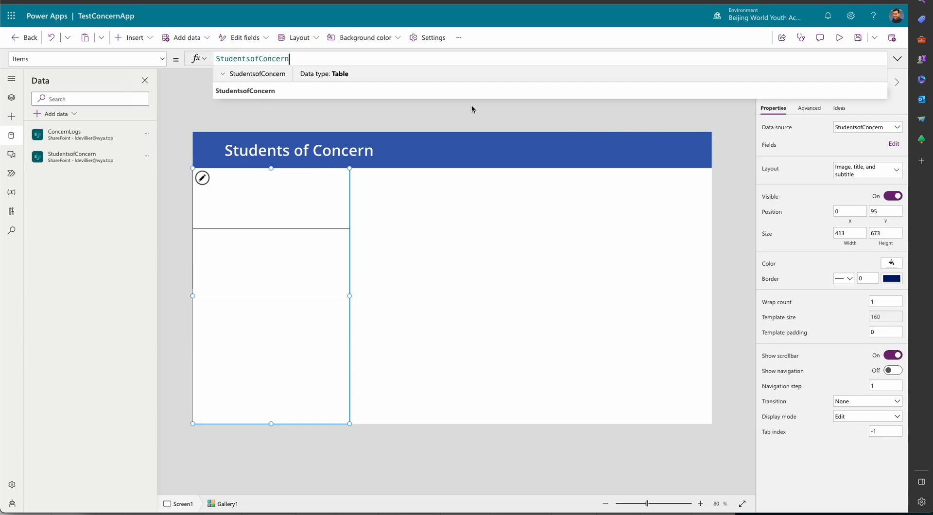
# Finish the gallery's StudentsofConcern formula, then switch to the SharePoint TestSite contents and open the StudentsofConcern list.
pyautogui.click(448, 95)
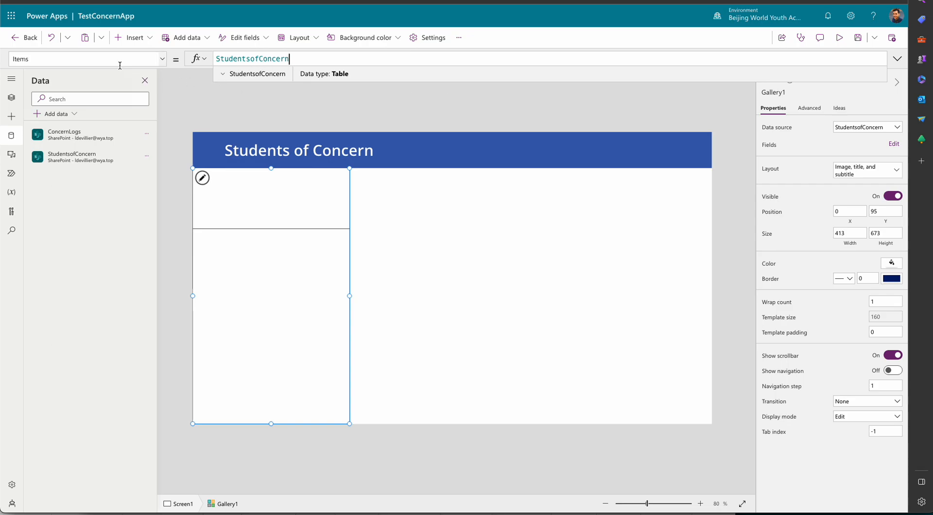
pyautogui.click(271, 110)
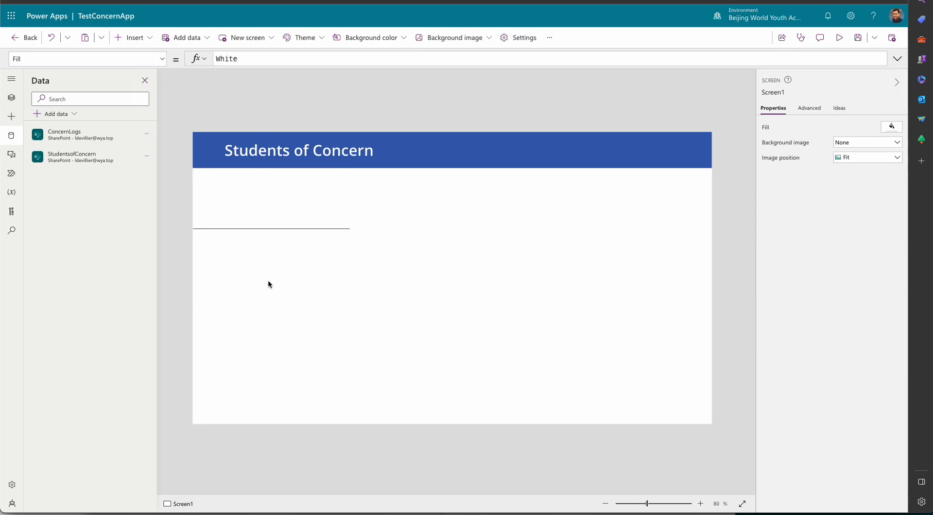
pyautogui.click(133, 1)
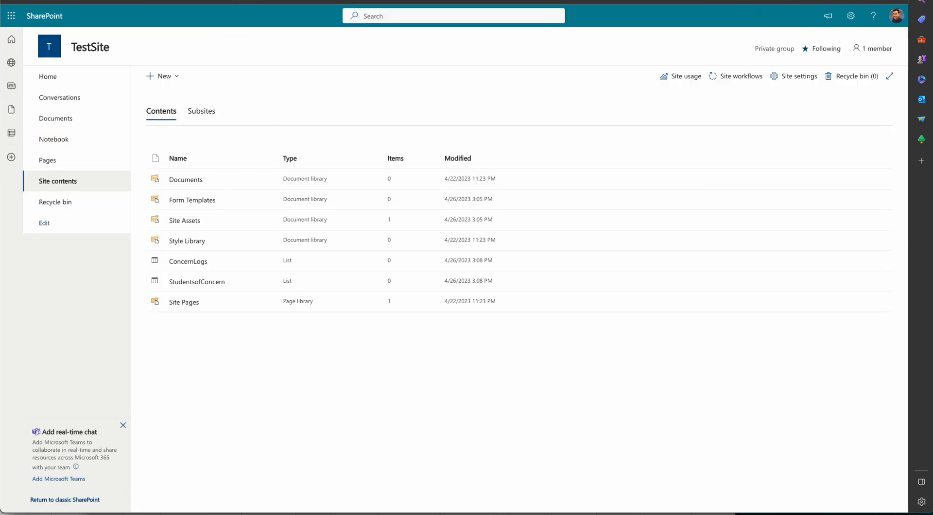
pyautogui.click(188, 284)
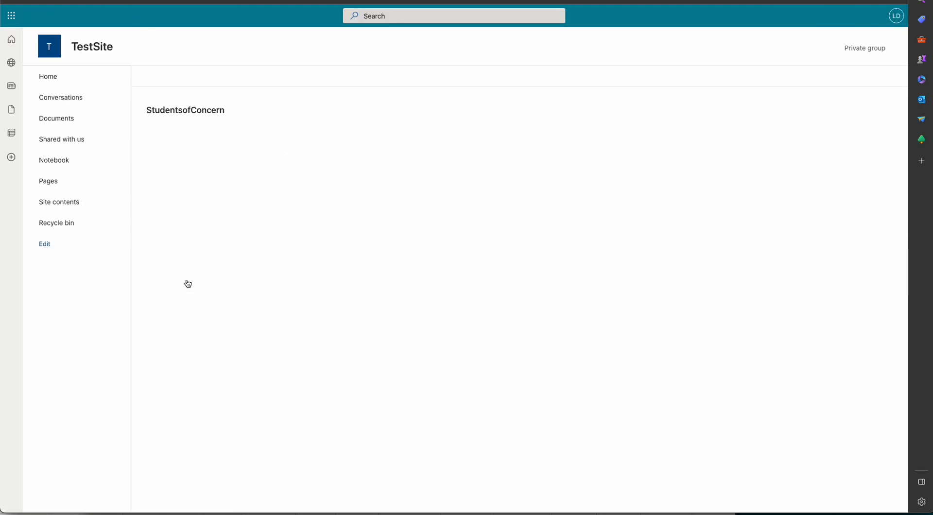
# Add a list item with Title 1, the student's first and last name, and Status IEP, and save it.
pyautogui.click(166, 76)
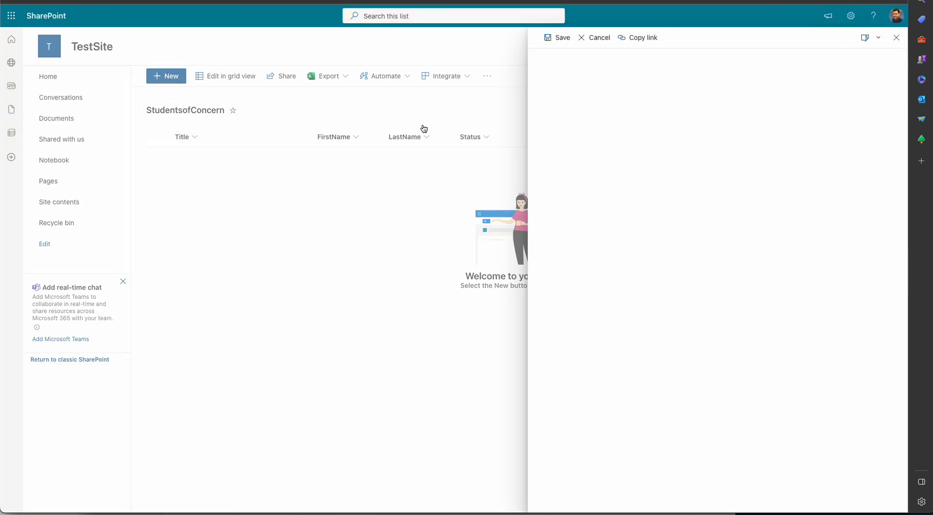
pyautogui.write('1')
pyautogui.click(589, 141)
pyautogui.write('Mike')
pyautogui.press('Tab')
pyautogui.write('Smitj')
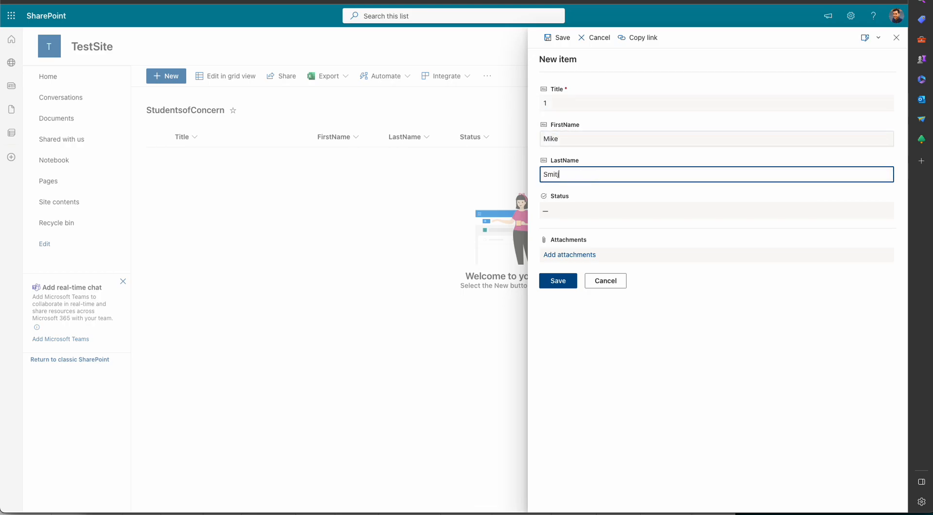
pyautogui.click(558, 211)
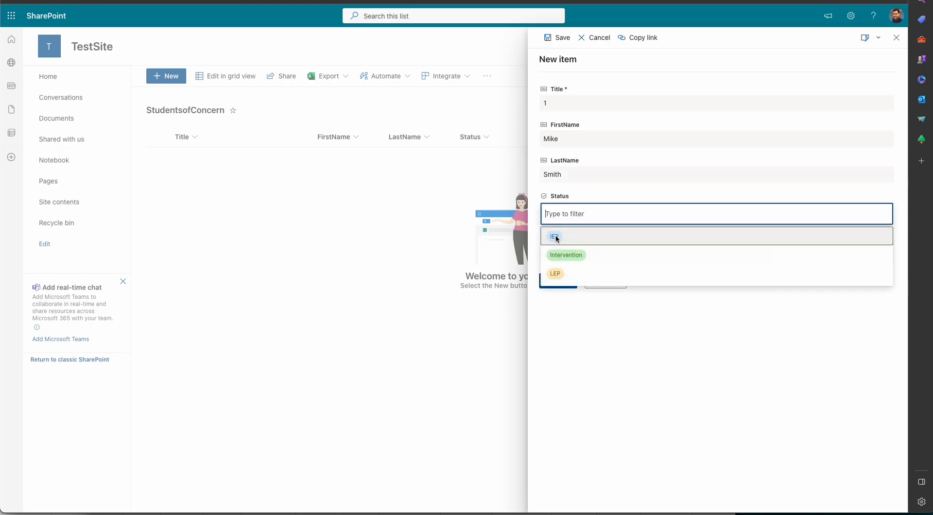
pyautogui.click(554, 237)
pyautogui.click(561, 281)
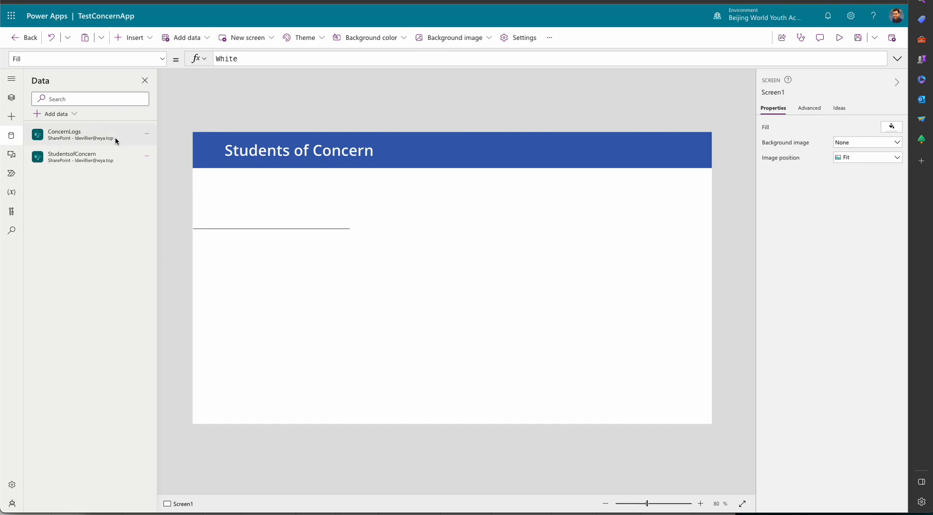
# Switch back to Power Apps and refresh the StudentsofConcern data source for the gallery.
pyautogui.click(148, 157)
pyautogui.click(152, 192)
pyautogui.click(245, 258)
# Insert a text label into the gallery's template and place it near the upper-left corner at X 24, Y 12.
pyautogui.click(12, 97)
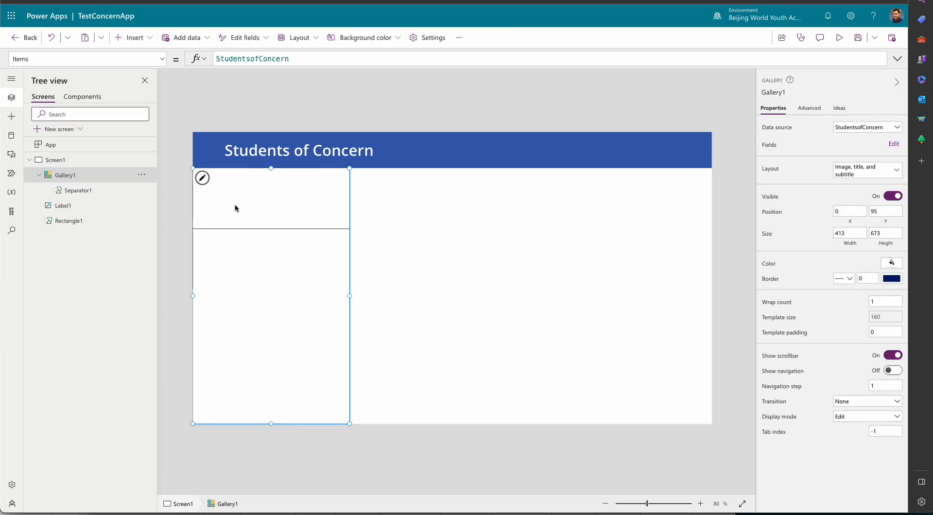
pyautogui.click(132, 38)
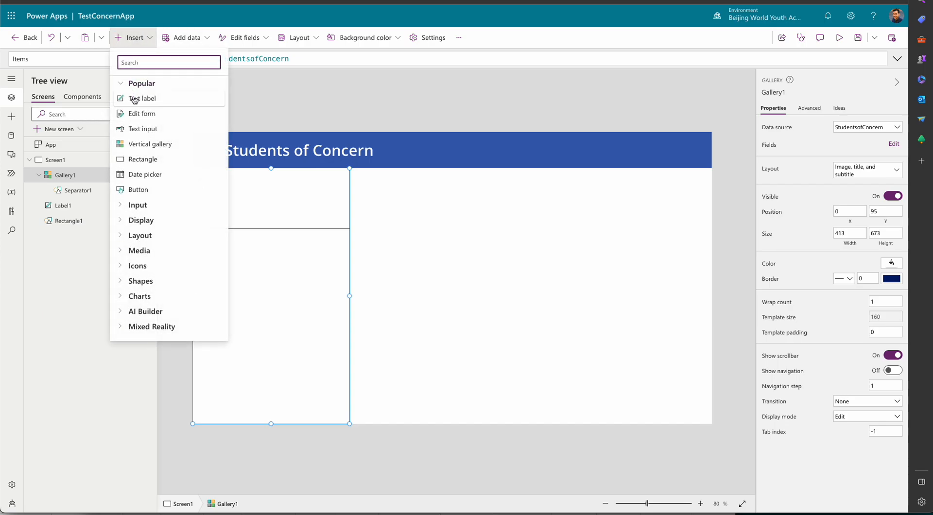
pyautogui.click(266, 193)
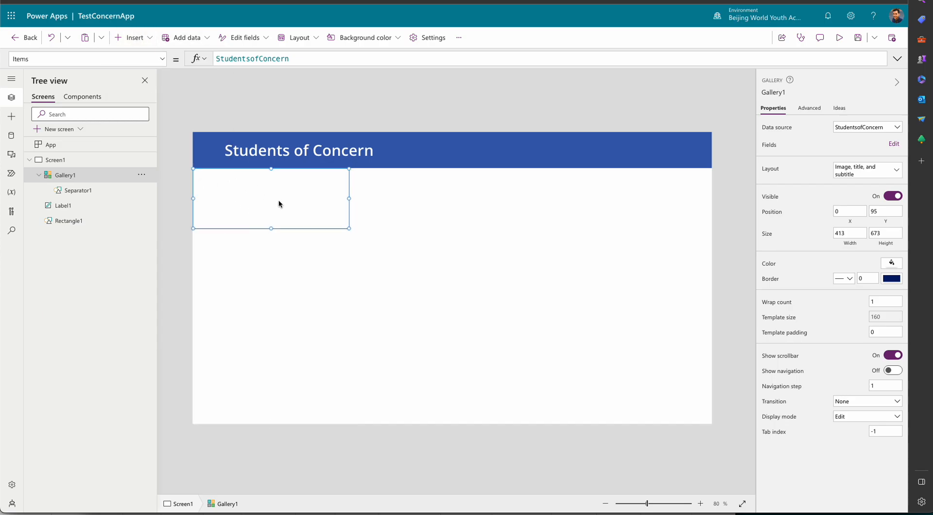
pyautogui.click(260, 285)
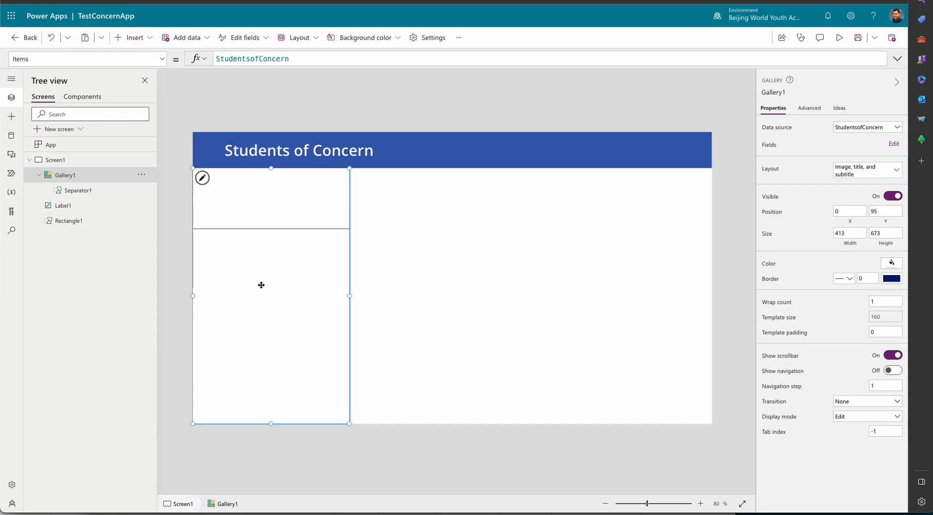
pyautogui.click(271, 209)
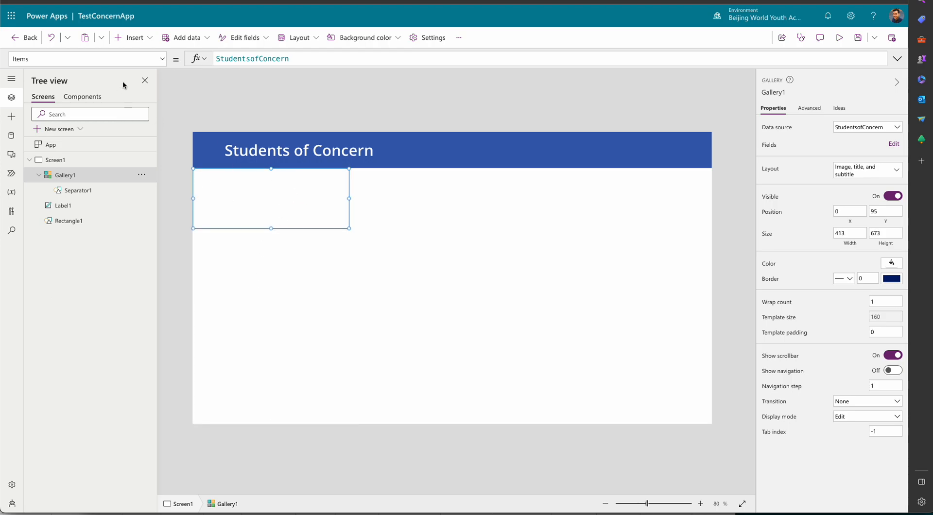
pyautogui.click(135, 38)
pyautogui.click(141, 96)
pyautogui.moveTo(235, 187); pyautogui.dragTo(229, 176)
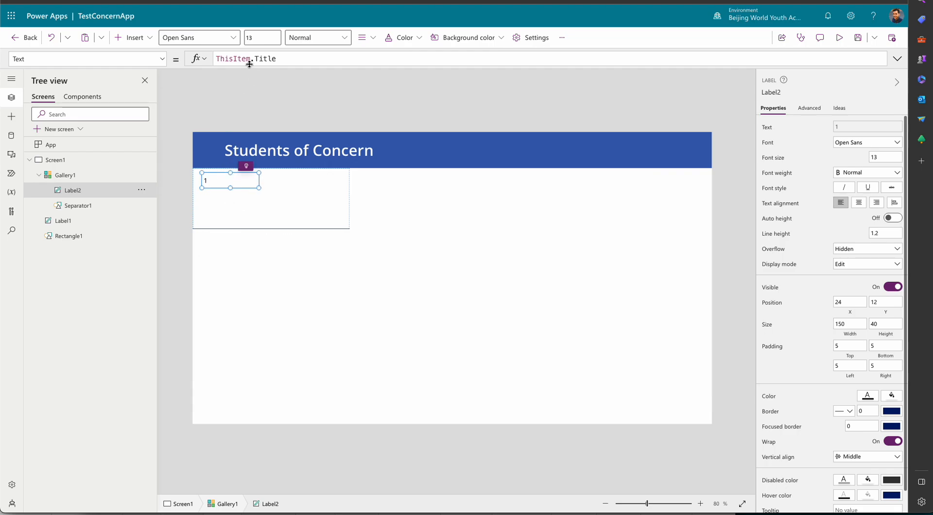
# Duplicate the title label, place the copy directly below at X 24, Y 52, and set its text to ThisItem.FirstName.
pyautogui.click(237, 185)
pyautogui.hotkey('ctrl', 'c')
pyautogui.hotkey('ctrl', 'v')
pyautogui.moveTo(238, 188); pyautogui.dragTo(238, 194)
pyautogui.doubleClick(256, 59)
pyautogui.write('F9')
pyautogui.press('BackSpace')
pyautogui.write('irstName')
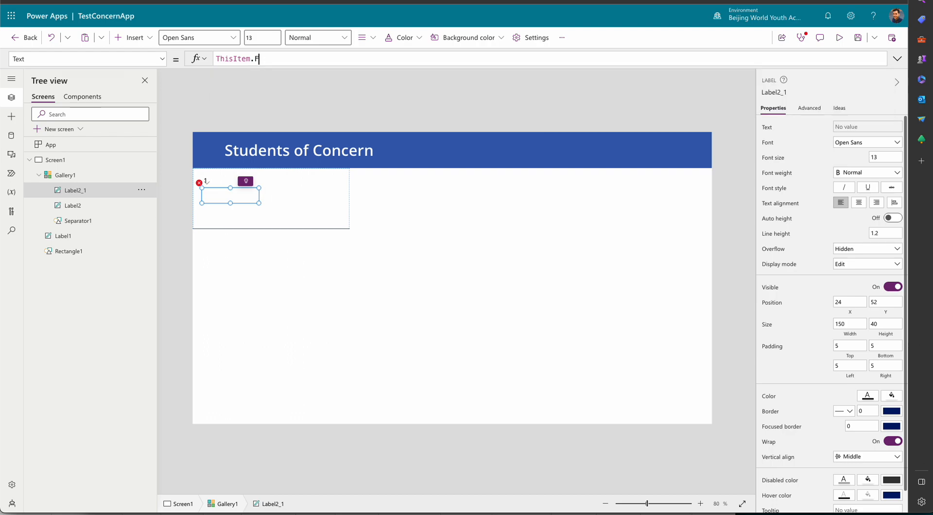
# Duplicate the first-name label, place the copy directly below at X 24, Y 92, and set its text to ThisItem.LastName.
pyautogui.click(246, 200)
pyautogui.hotkey('ctrl', 'c')
pyautogui.hotkey('ctrl', 'v')
pyautogui.moveTo(246, 205); pyautogui.dragTo(239, 220)
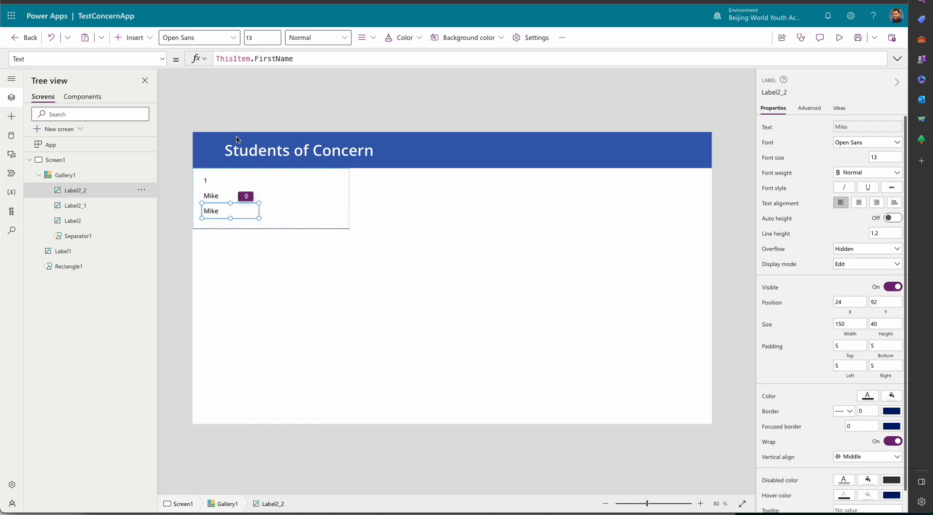
pyautogui.doubleClick(256, 58)
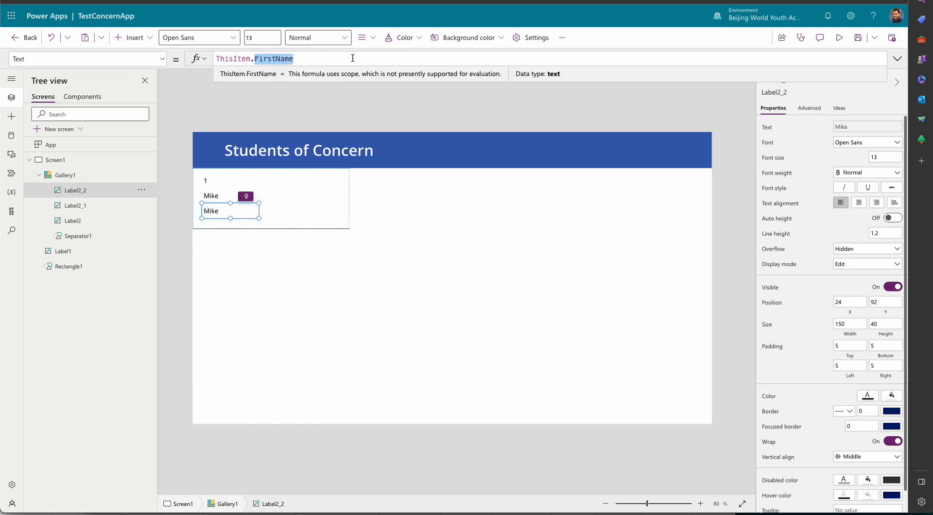
pyautogui.write('Last')
pyautogui.press('Tab')
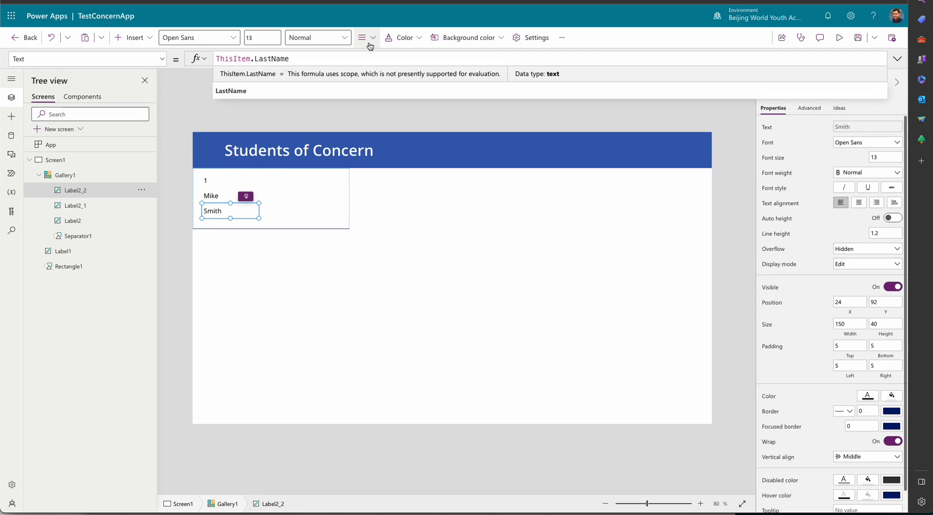
# Duplicate the last-name label beside the title label at X 131, Y 12, and set its text to ThisItem.FirstName&" "&ThisItem.LastName.
pyautogui.click(241, 204)
pyautogui.hotkey('ctrl', 'c')
pyautogui.hotkey('ctrl', 'v')
pyautogui.moveTo(251, 197); pyautogui.dragTo(283, 189)
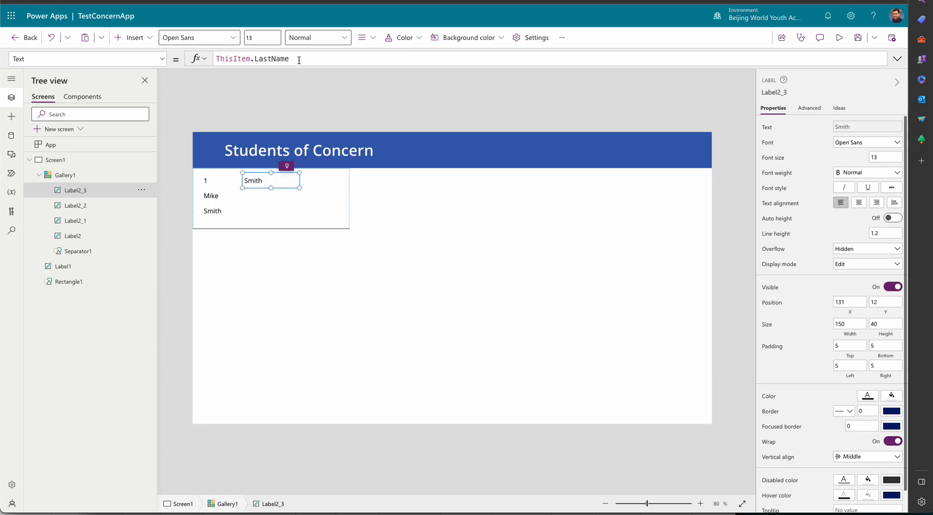
pyautogui.click(217, 59)
pyautogui.write('ThisItem.FirstName')
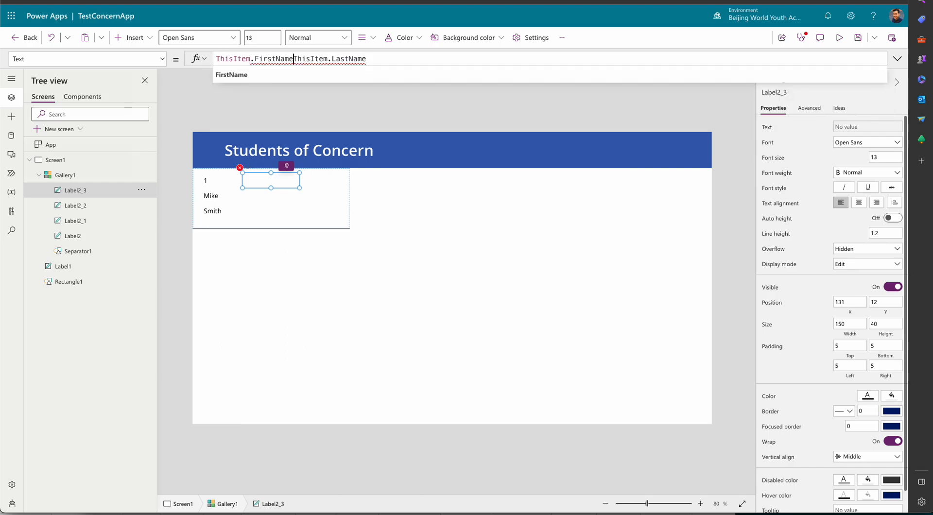
pyautogui.write('& ')
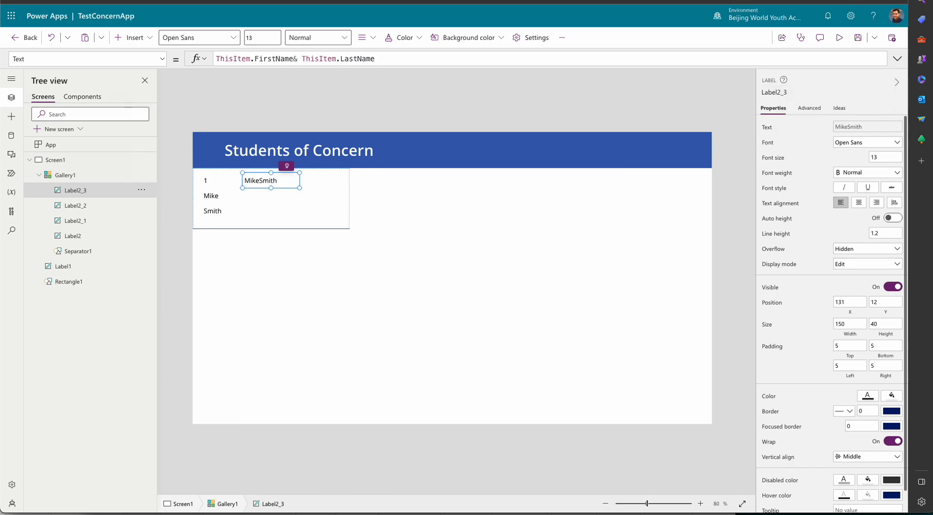
pyautogui.write('""&')
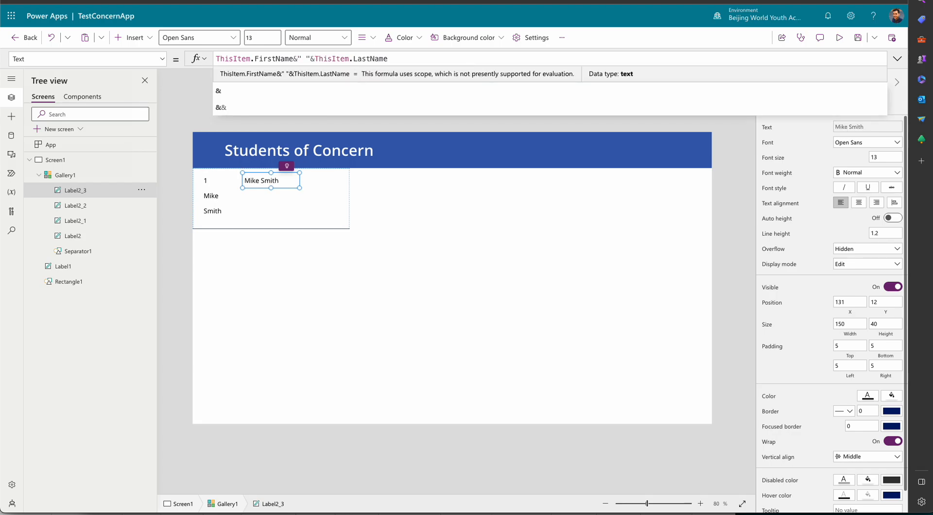
# Delete the separate first-name and last-name labels and move the combined full-name label directly below the title label.
pyautogui.click(220, 199)
pyautogui.keyDown('shift'); pyautogui.click(220, 210); pyautogui.keyUp('shift')
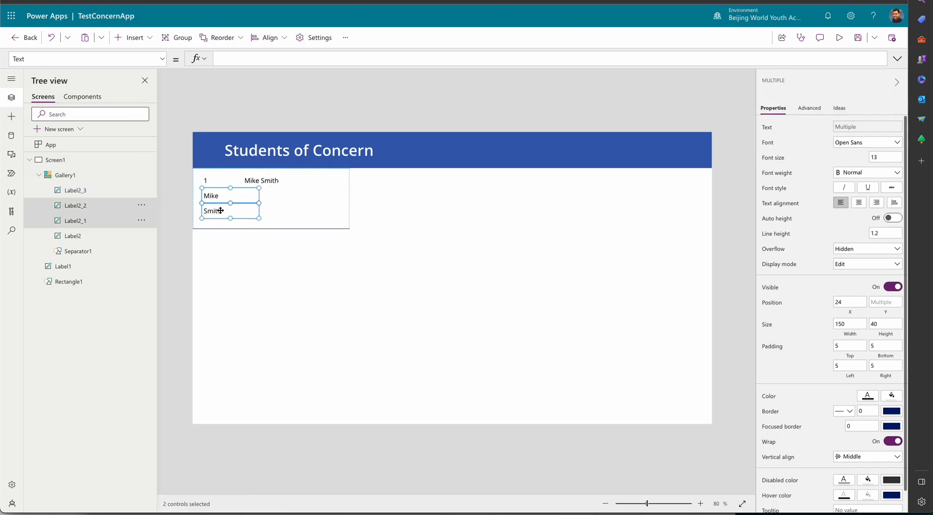
pyautogui.press('Delete')
pyautogui.click(249, 189)
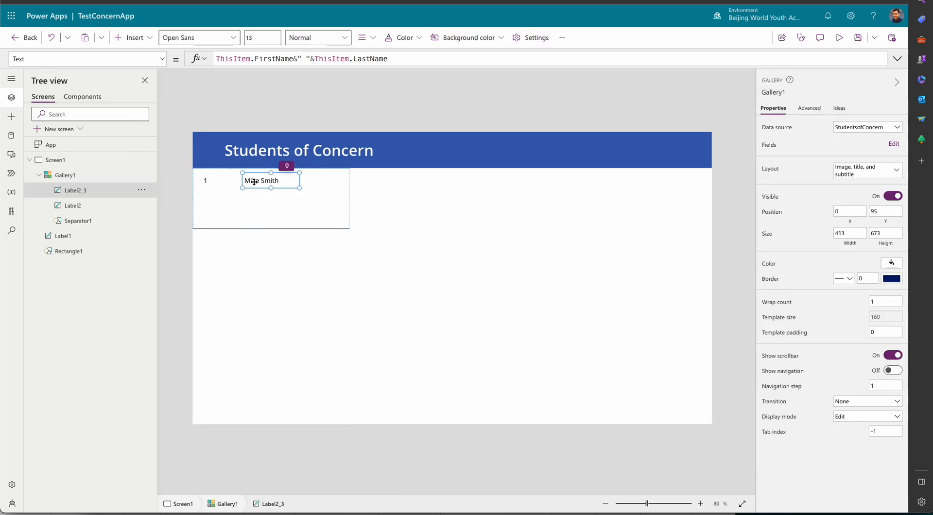
pyautogui.moveTo(255, 194); pyautogui.dragTo(217, 210)
pyautogui.click(215, 215)
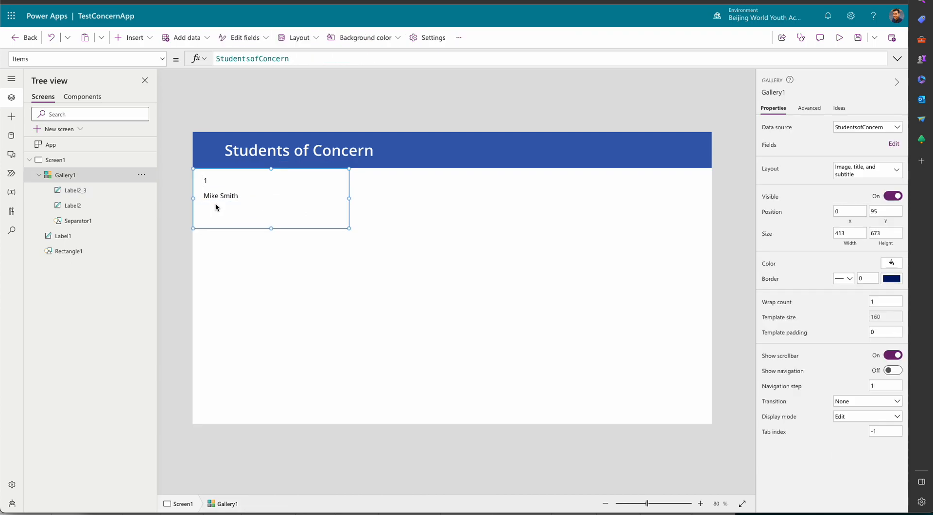
# Duplicate the full-name label in the gallery template and place the copy directly below it at X 24, Y 92.
pyautogui.click(219, 193)
pyautogui.hotkey('ctrl', 'c')
pyautogui.hotkey('ctrl', 'v')
pyautogui.moveTo(219, 196); pyautogui.dragTo(219, 217)
# Replace the text formula of the lowest gallery label with ThisItem.Status.Value.
pyautogui.moveTo(255, 61); pyautogui.dragTo(475, 60)
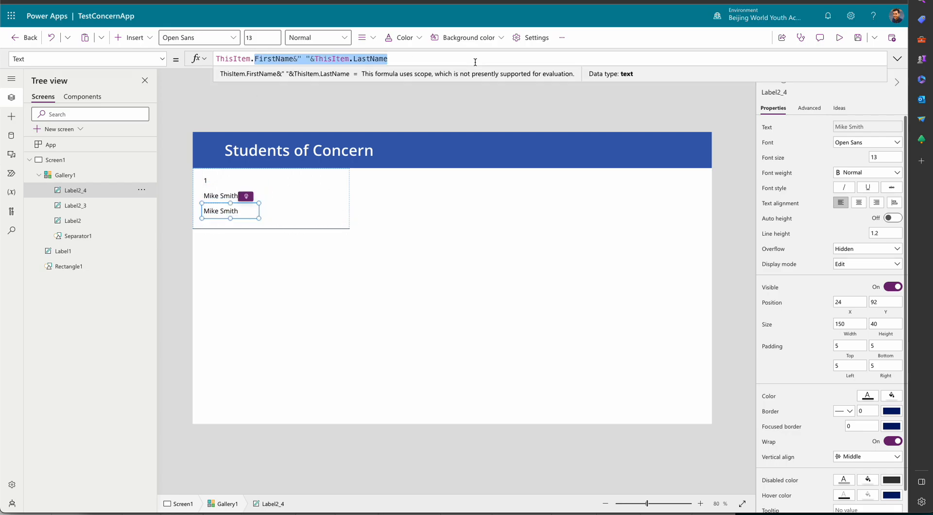
pyautogui.press('BackSpace')
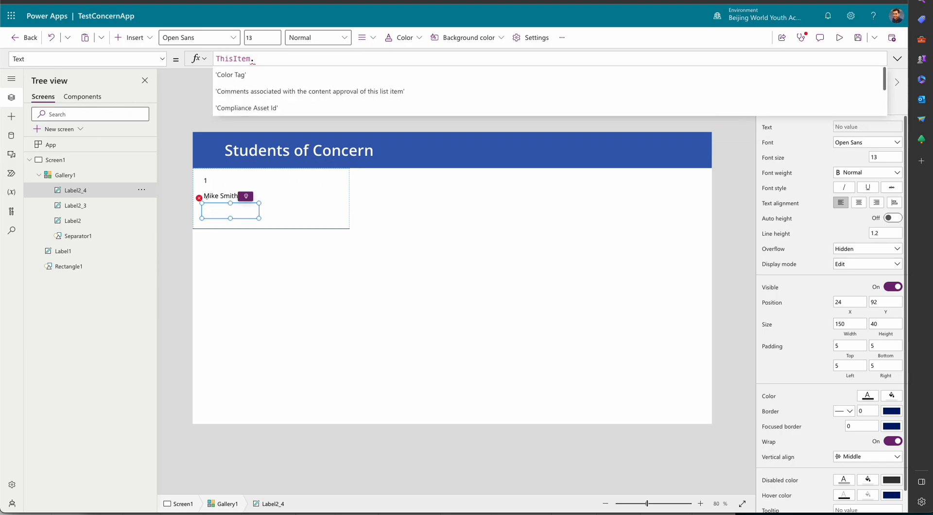
pyautogui.press('BackSpace')
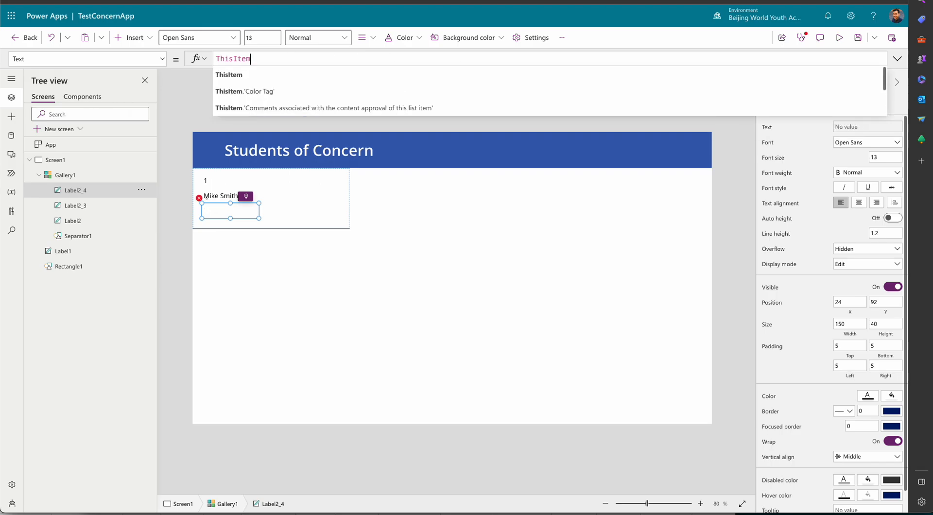
pyautogui.write('/')
pyautogui.press('BackSpace')
pyautogui.press('BackSpace')
pyautogui.write('m.')
pyautogui.scroll(-3, 275, 86)
pyautogui.scroll(-5, 277, 90)
pyautogui.scroll(-5, 277, 89)
pyautogui.scroll(-3, 277, 89)
pyautogui.click(275, 90)
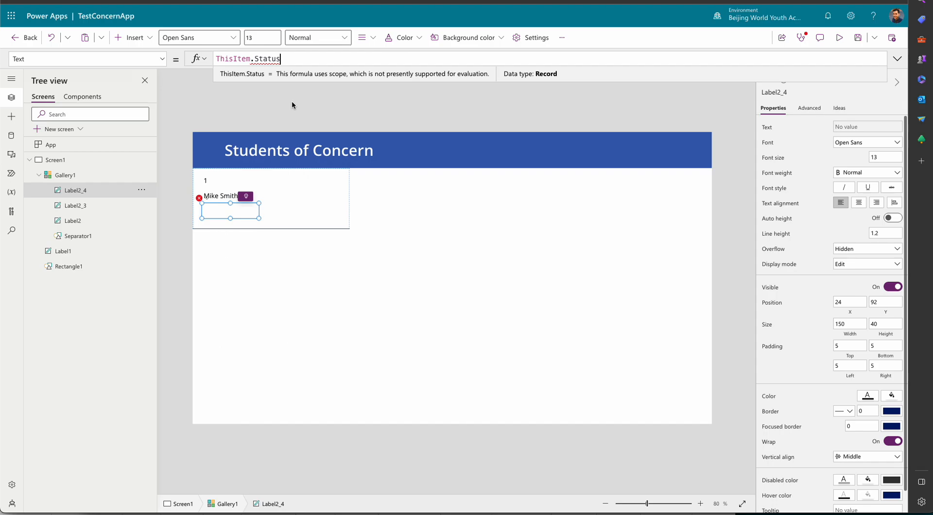
pyautogui.write('.Value')
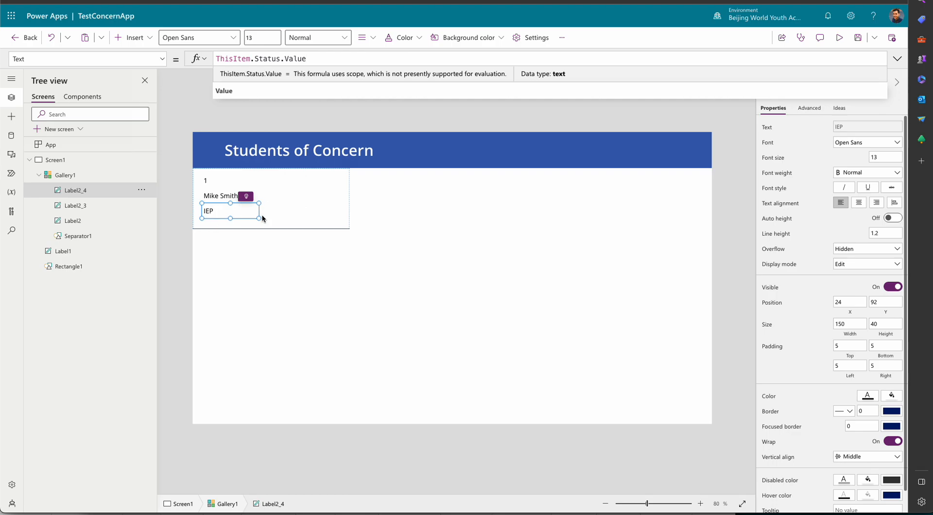
# Set the font weight of the gallery's status label to Bold.
pyautogui.click(879, 174)
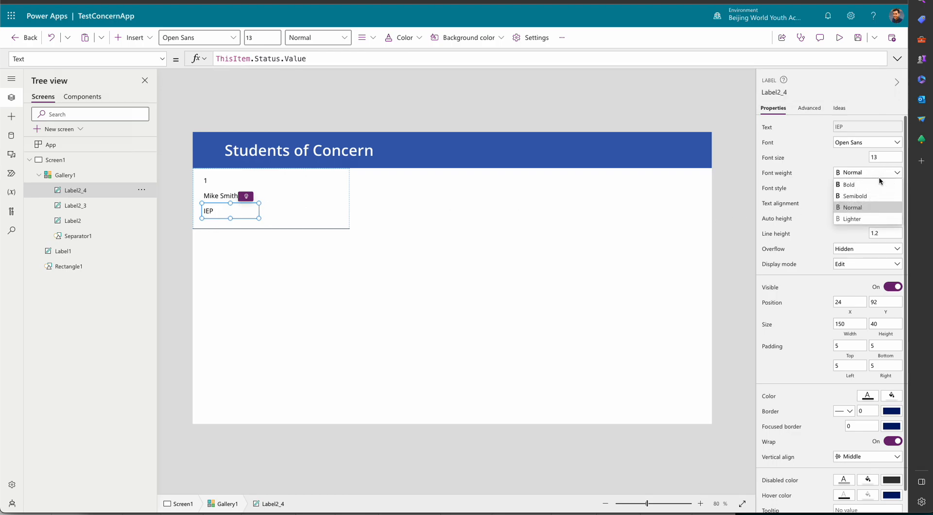
pyautogui.click(879, 184)
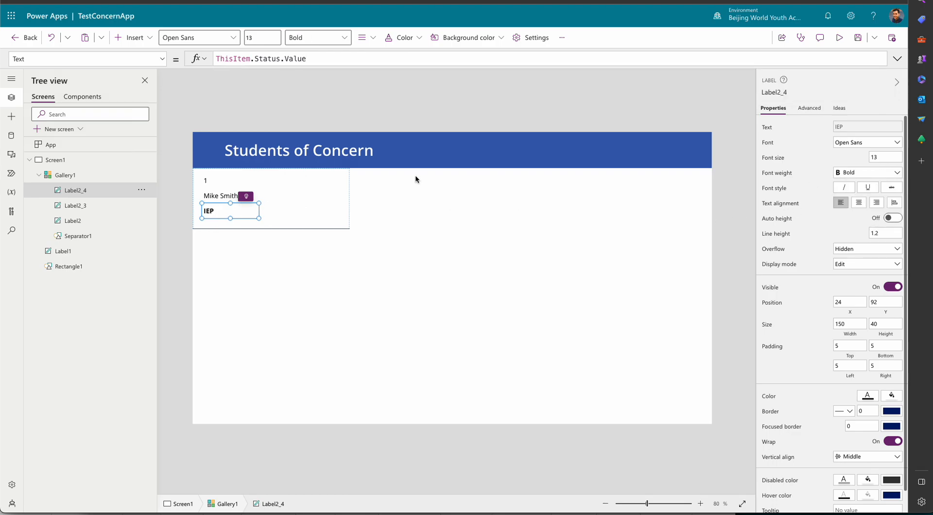
pyautogui.click(282, 260)
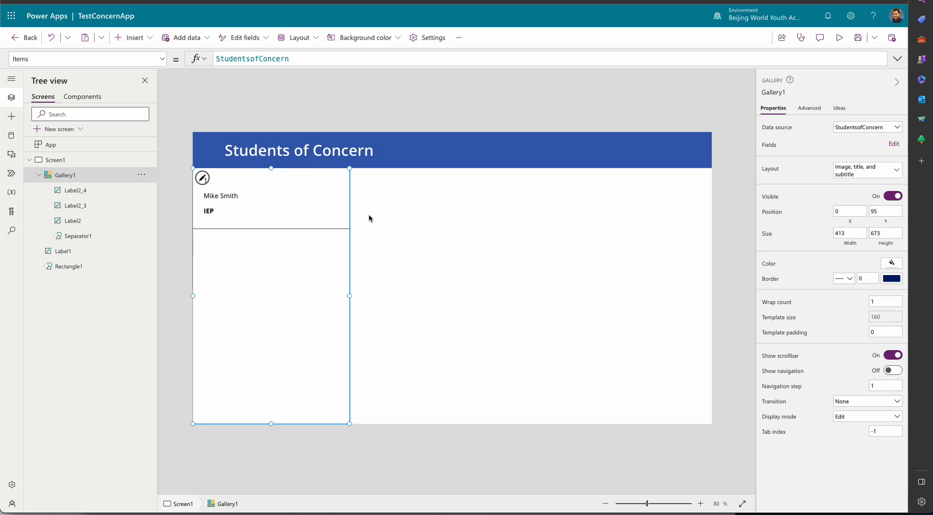
# Insert an edit form on Screen1.
pyautogui.click(133, 40)
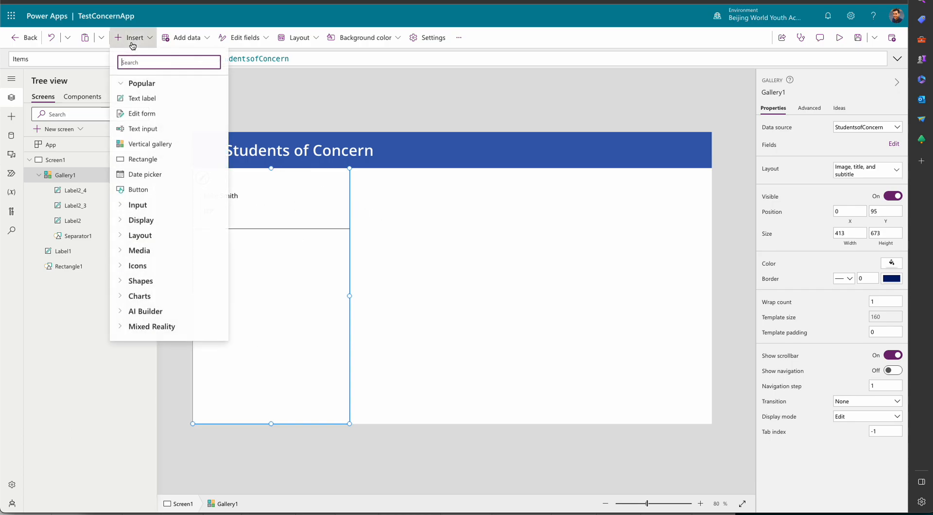
pyautogui.click(138, 113)
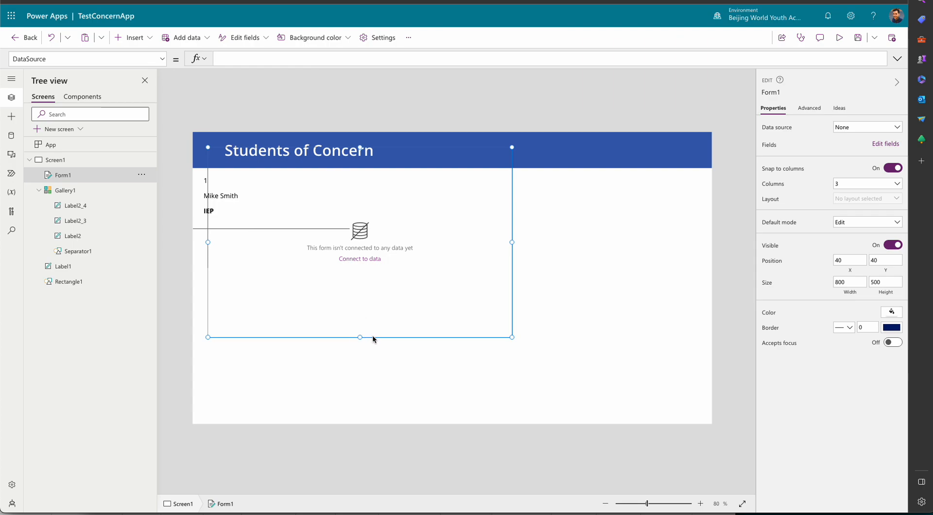
# Move the empty edit form off the gallery into the free area beside it, at X 476, Y 144.
pyautogui.moveTo(373, 338); pyautogui.dragTo(539, 377)
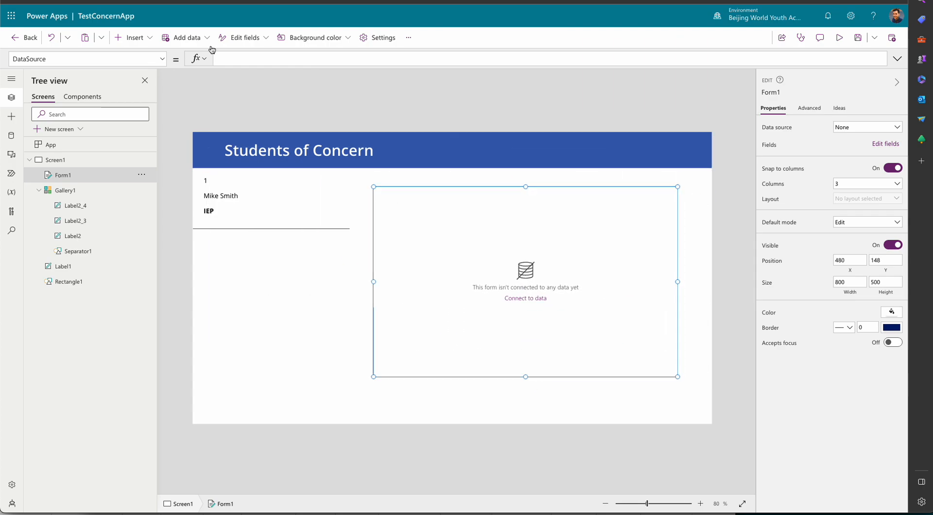
pyautogui.click(140, 41)
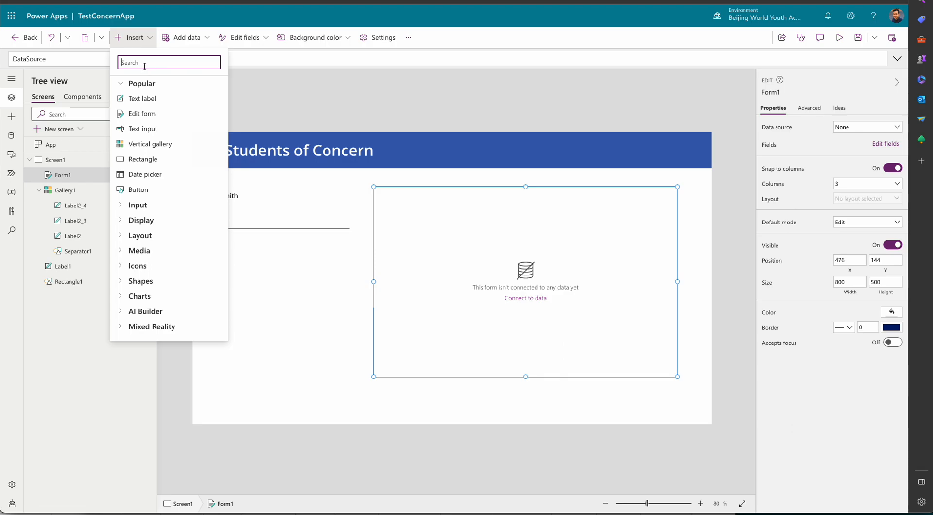
pyautogui.write('form')
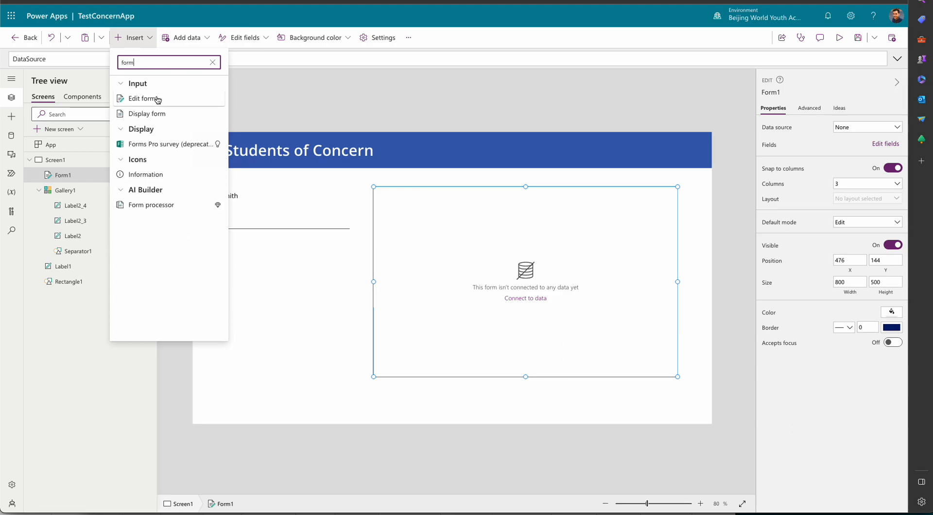
pyautogui.click(601, 269)
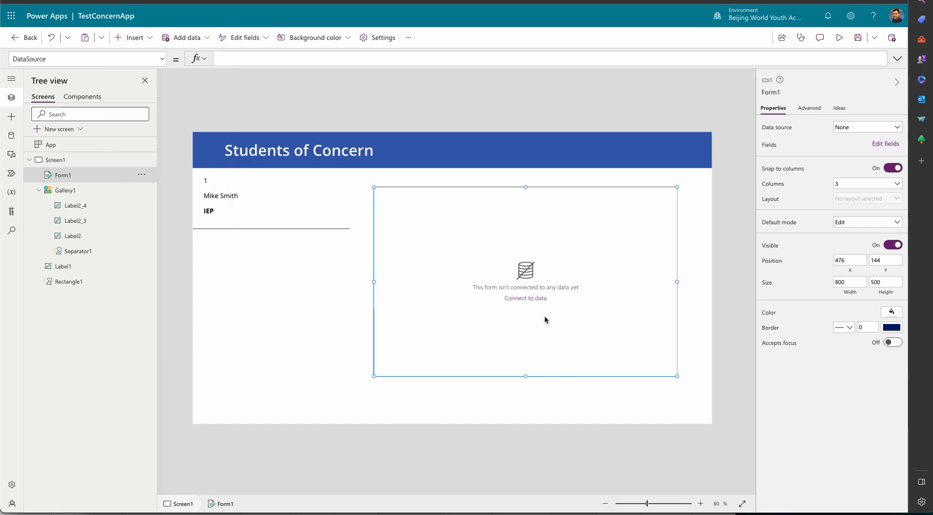
# Connect the edit form to the StudentsofConcern data source and arrange its fields in 1 column.
pyautogui.click(525, 299)
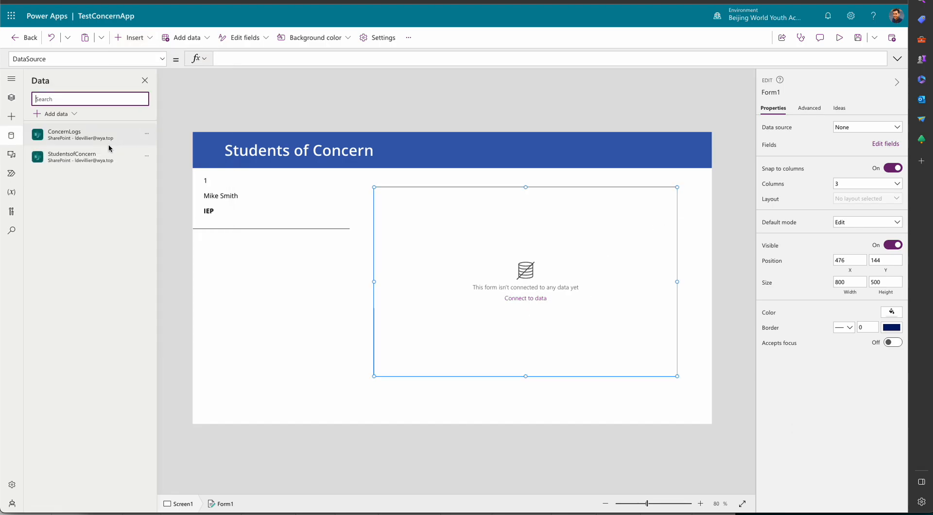
pyautogui.click(74, 160)
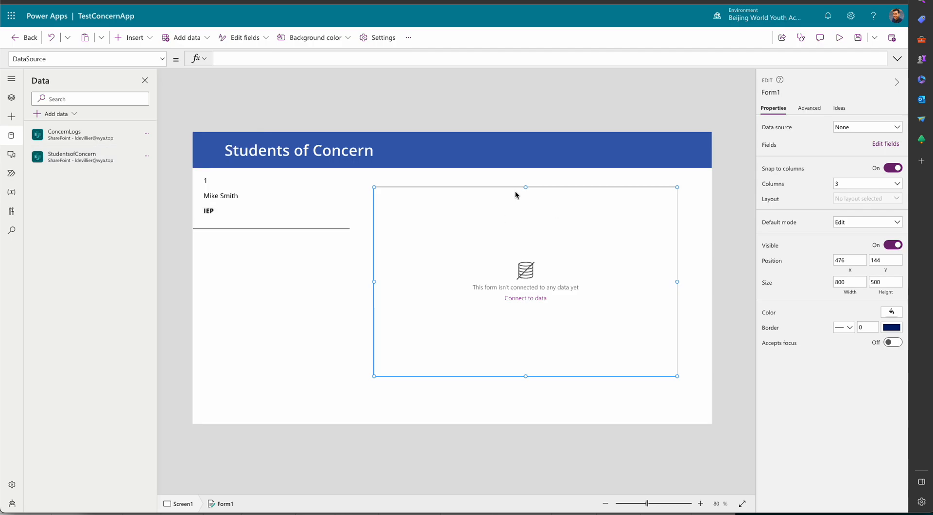
pyautogui.moveTo(67, 156)
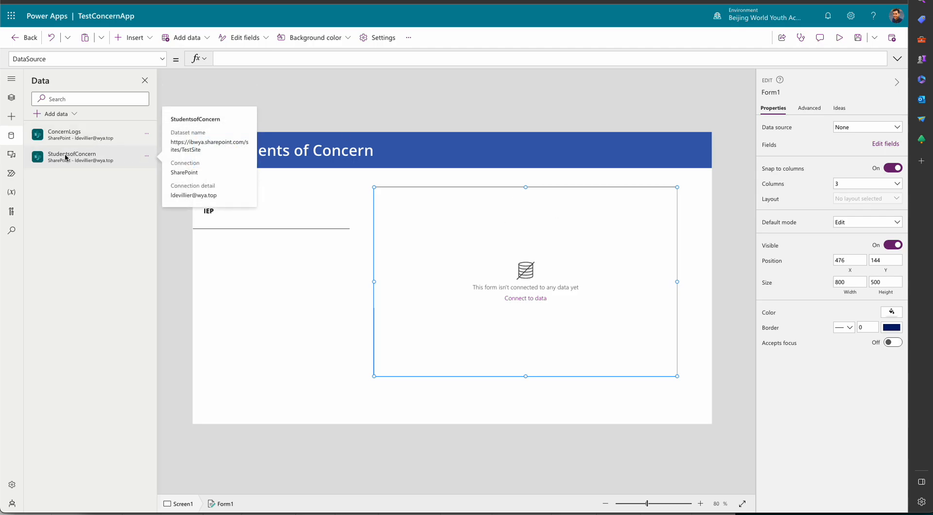
pyautogui.click(858, 128)
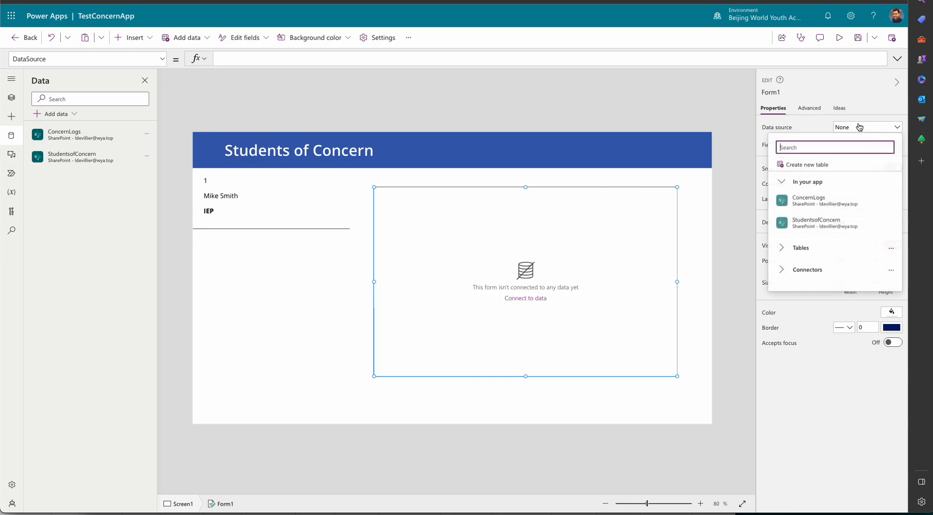
pyautogui.click(810, 222)
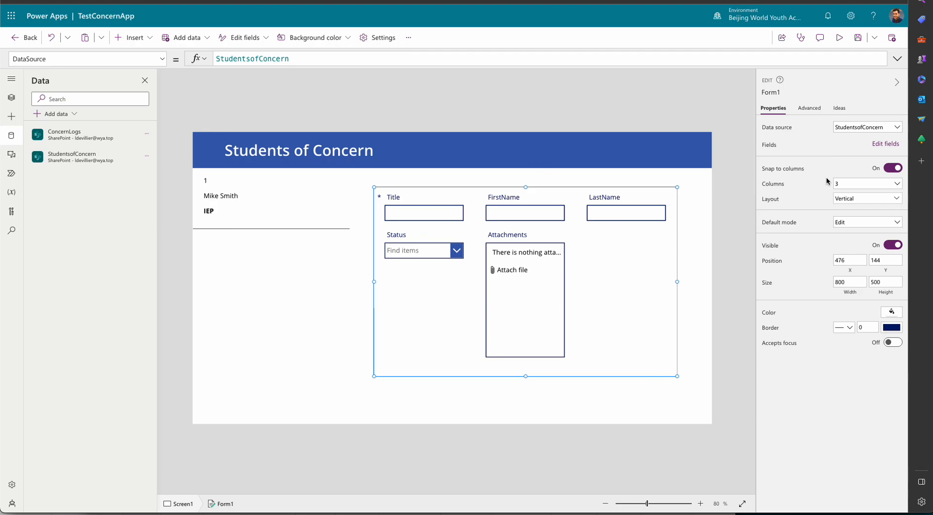
pyautogui.click(862, 185)
pyautogui.click(852, 191)
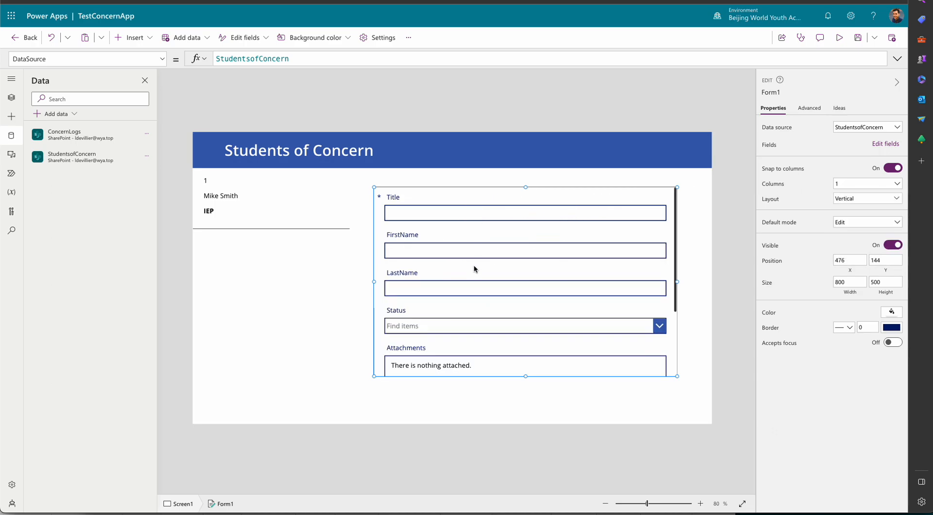
# Enlarge the edit form vertically to a height of 622, with its upper edge just below the banner at Y 121.
pyautogui.scroll(-1, 468, 297)
pyautogui.scroll(-3, 469, 300)
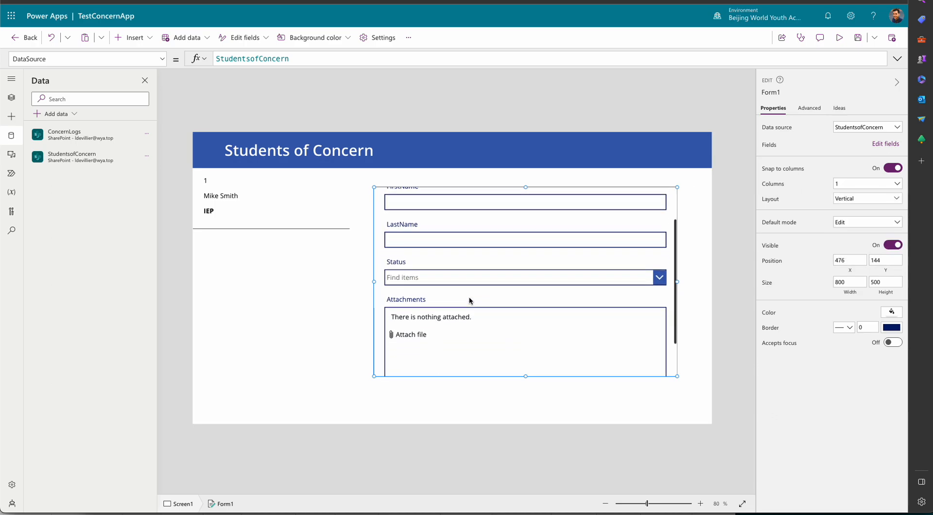
pyautogui.moveTo(525, 376); pyautogui.dragTo(525, 414)
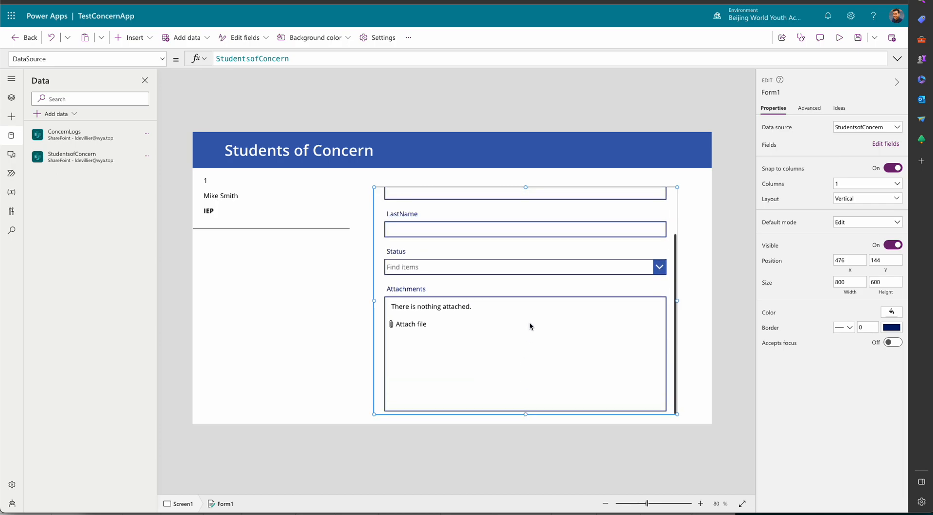
pyautogui.scroll(3, 529, 321)
pyautogui.moveTo(525, 187); pyautogui.dragTo(525, 179)
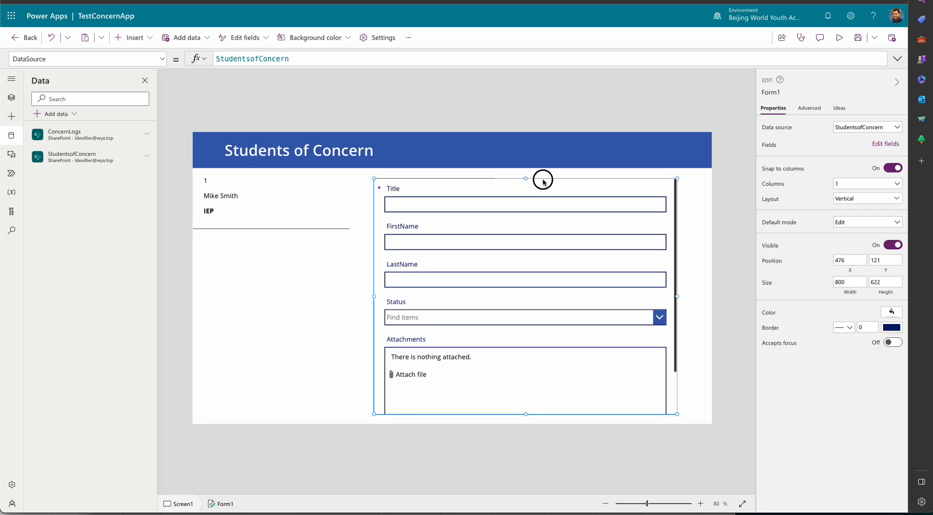
# Select the whole edit form and shift it closer to the gallery, to X 451, Y 120.
pyautogui.click(533, 180)
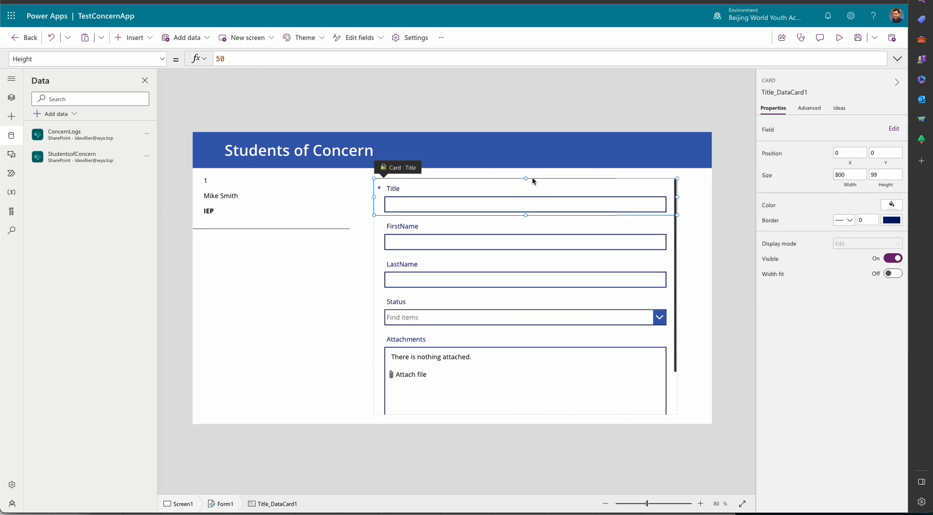
pyautogui.click(680, 287)
pyautogui.click(677, 291)
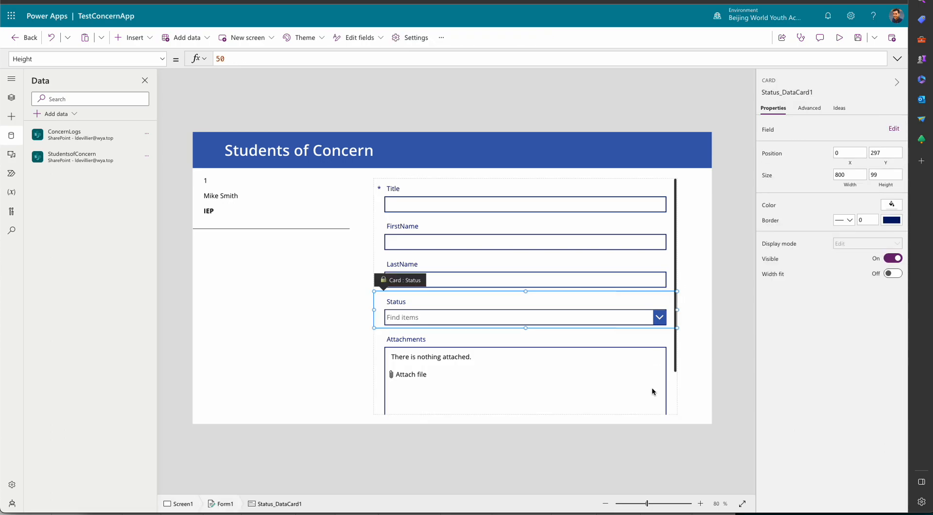
pyautogui.click(12, 98)
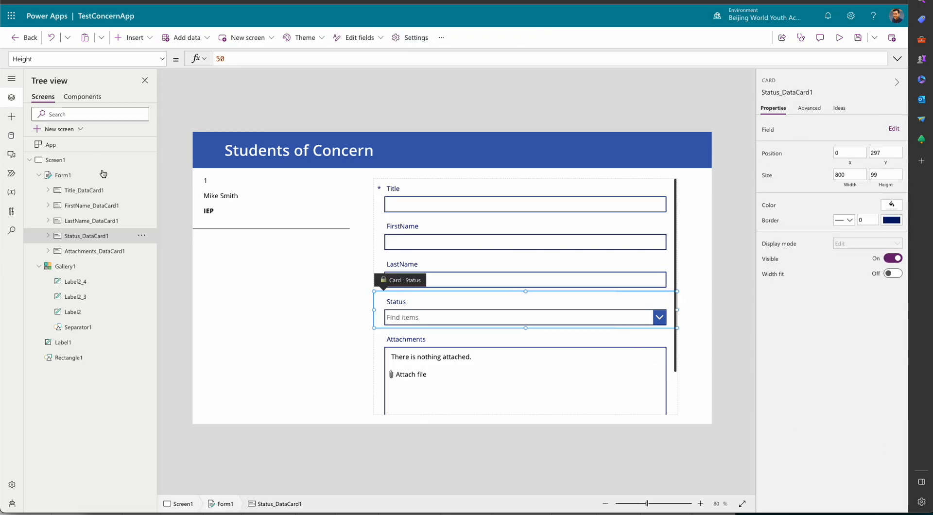
pyautogui.click(63, 175)
pyautogui.moveTo(604, 178); pyautogui.dragTo(594, 174)
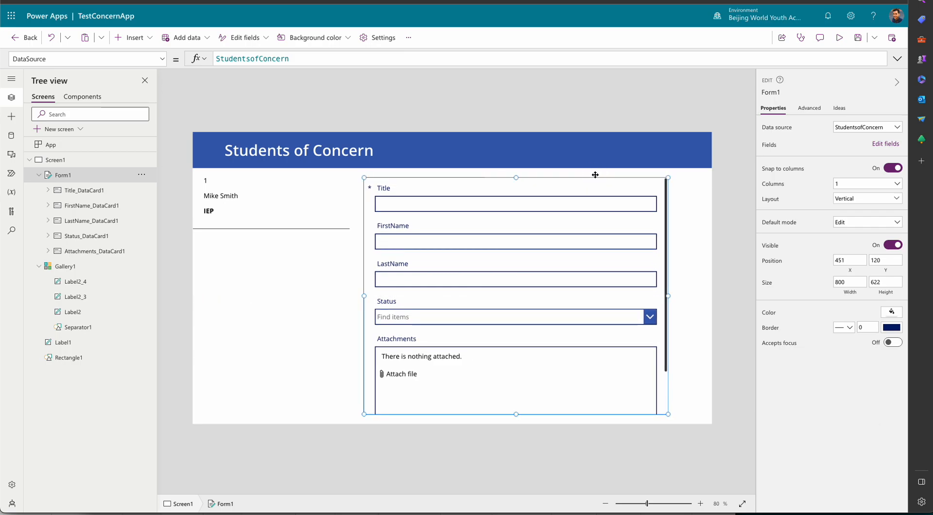
# Insert a Check (badge) icon and place it beside the form's upper right corner at X 1273, Y 120.
pyautogui.click(11, 118)
pyautogui.click(131, 41)
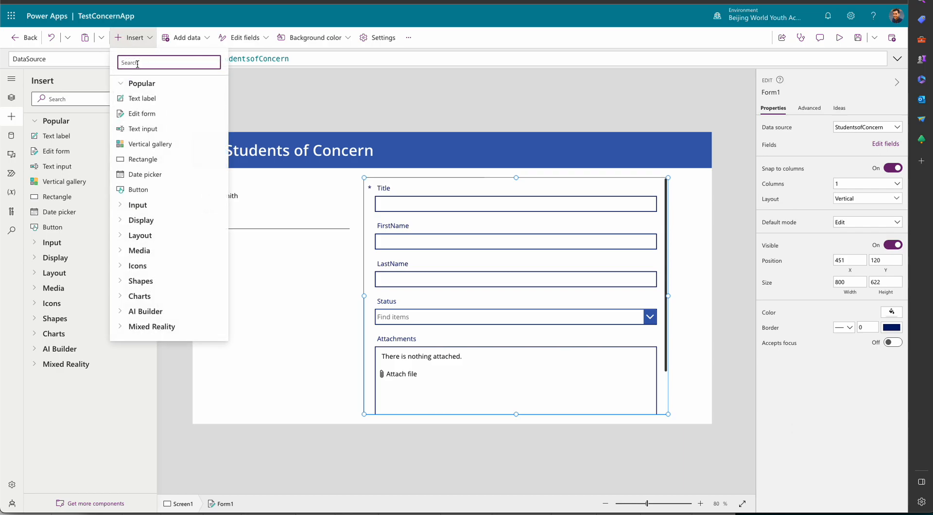
pyautogui.write('check')
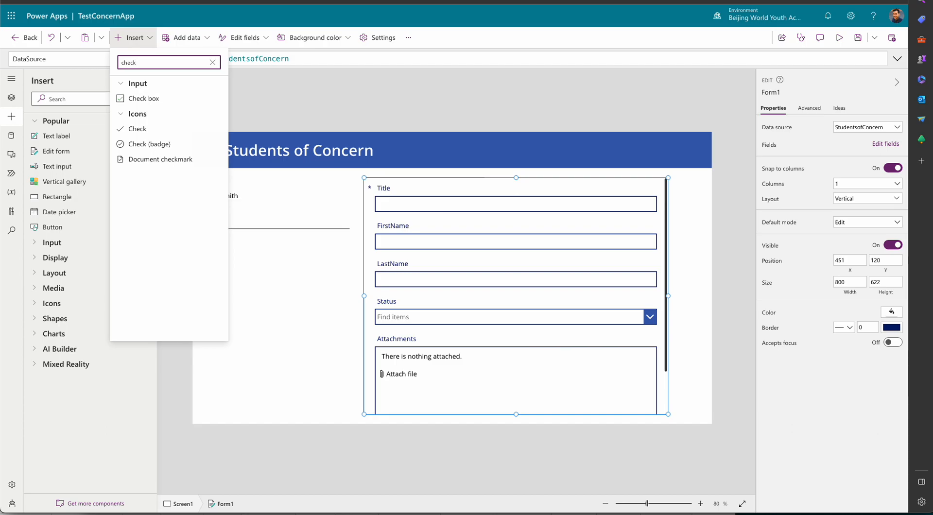
pyautogui.click(146, 144)
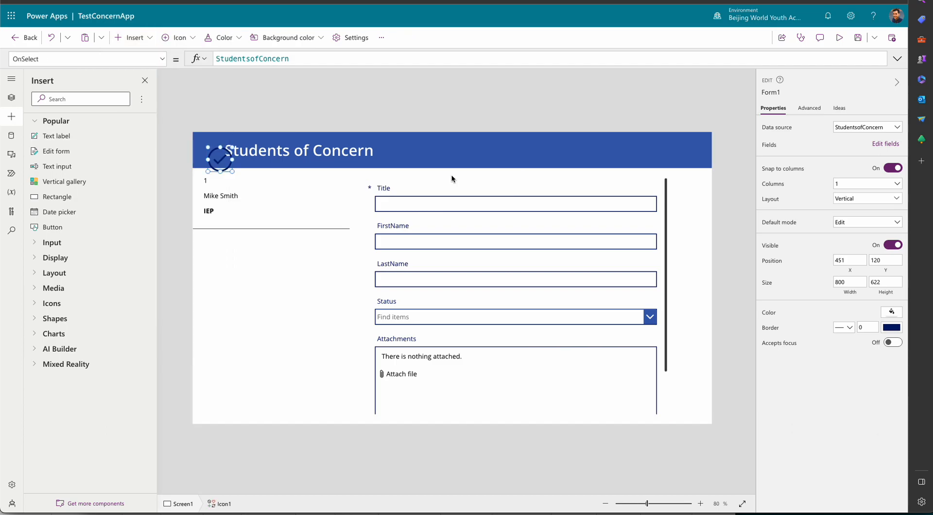
pyautogui.moveTo(218, 158); pyautogui.dragTo(687, 190)
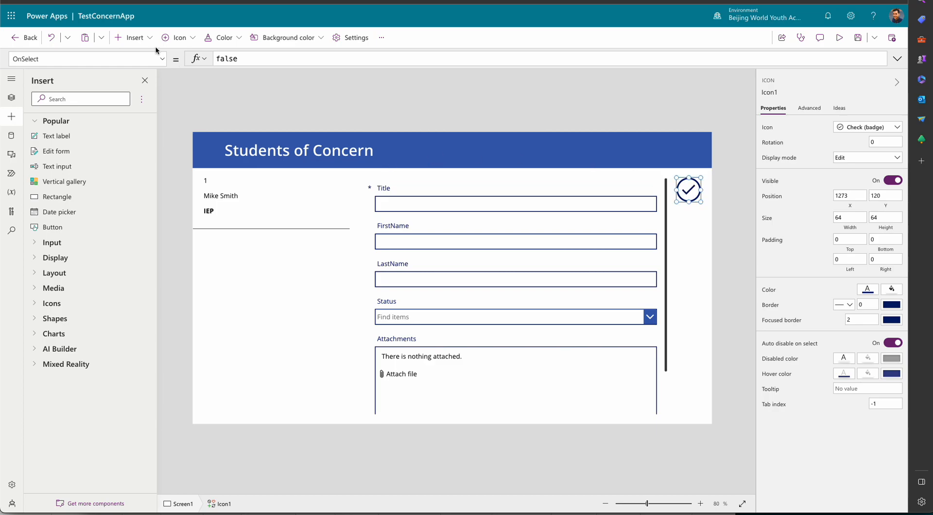
# Change the badge icon beside the form to Cancel (badge) and move it down to X 1272, Y 200.
pyautogui.click(178, 39)
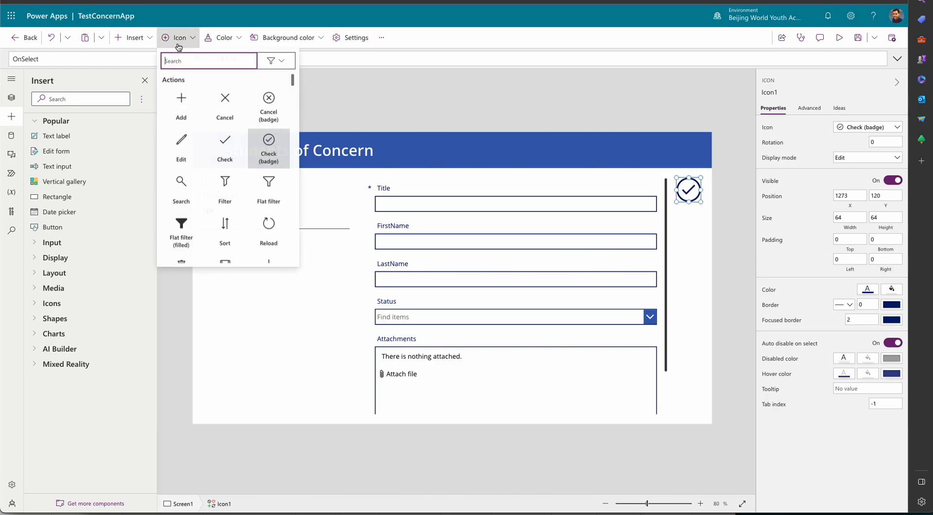
pyautogui.click(273, 99)
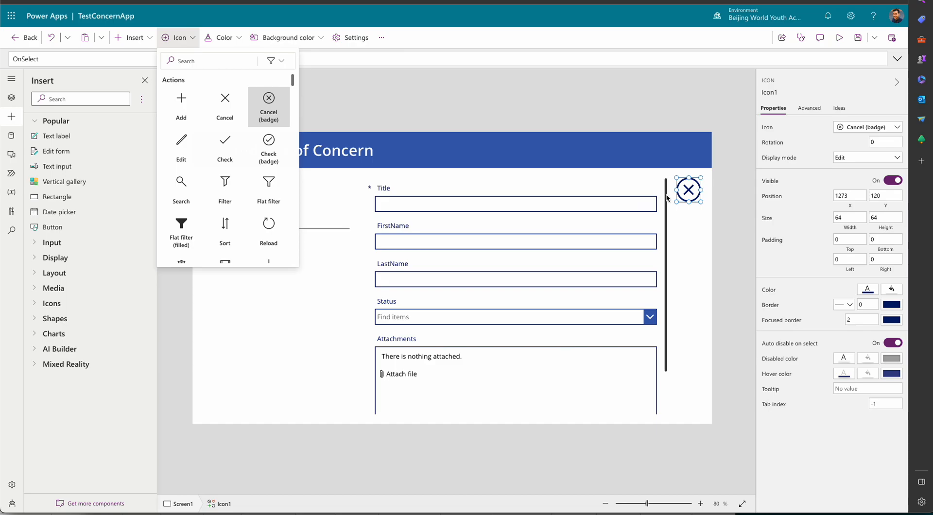
pyautogui.click(696, 234)
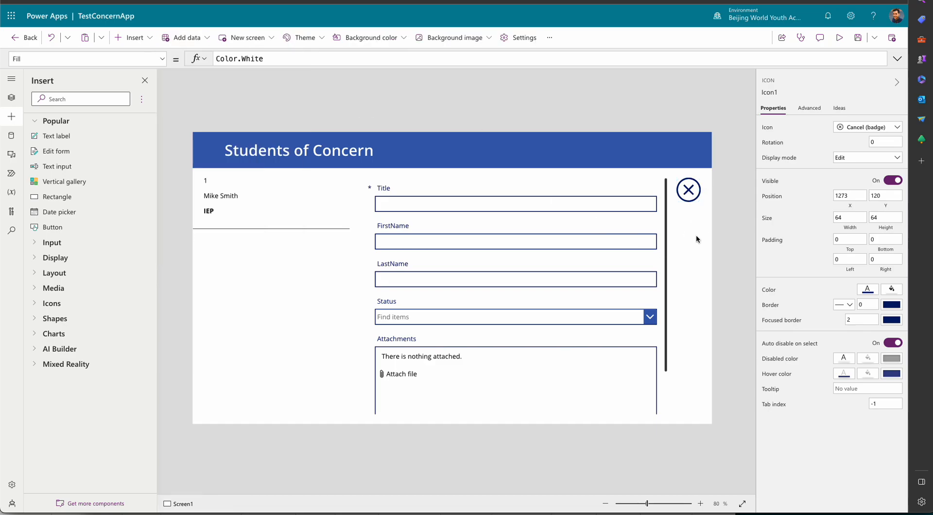
pyautogui.moveTo(689, 200); pyautogui.dragTo(690, 229)
# Insert another Check (badge) icon and place it directly above the cancel icon at X 1272, Y 115.
pyautogui.click(134, 38)
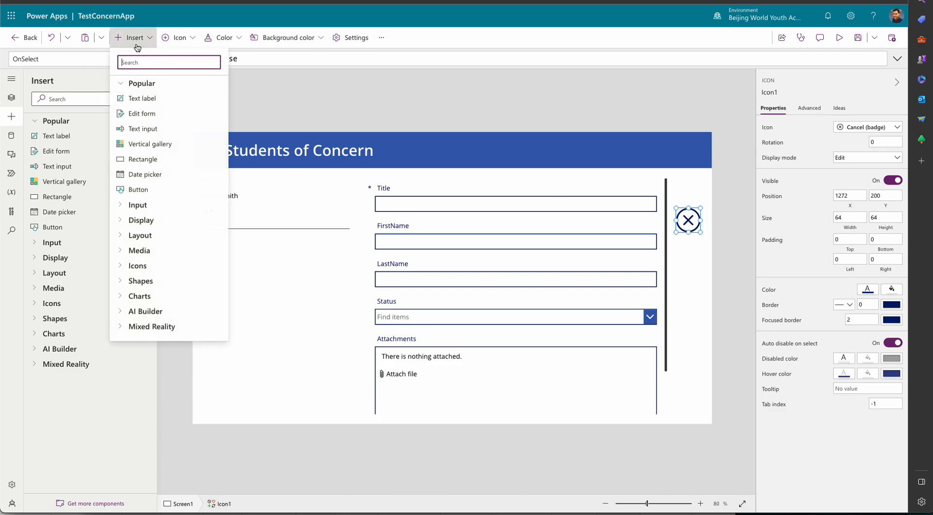
pyautogui.click(690, 184)
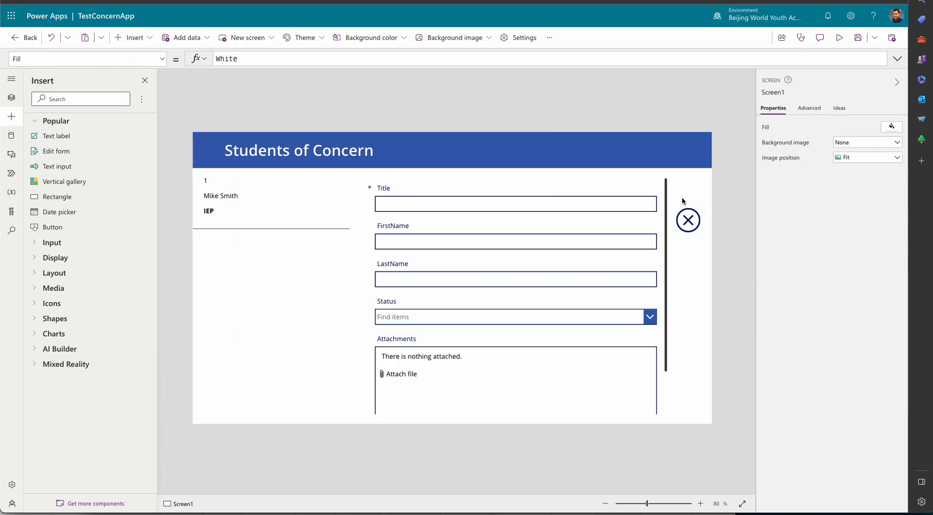
pyautogui.click(131, 39)
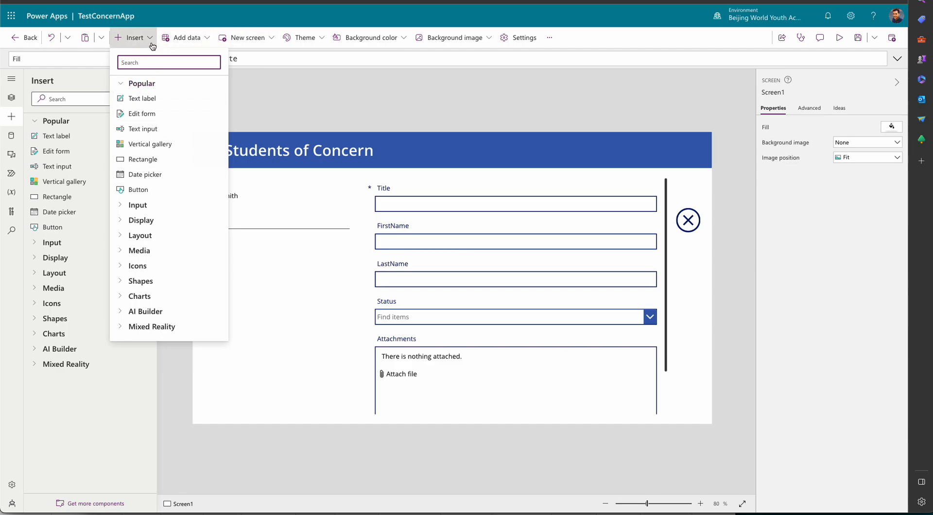
pyautogui.write('icon')
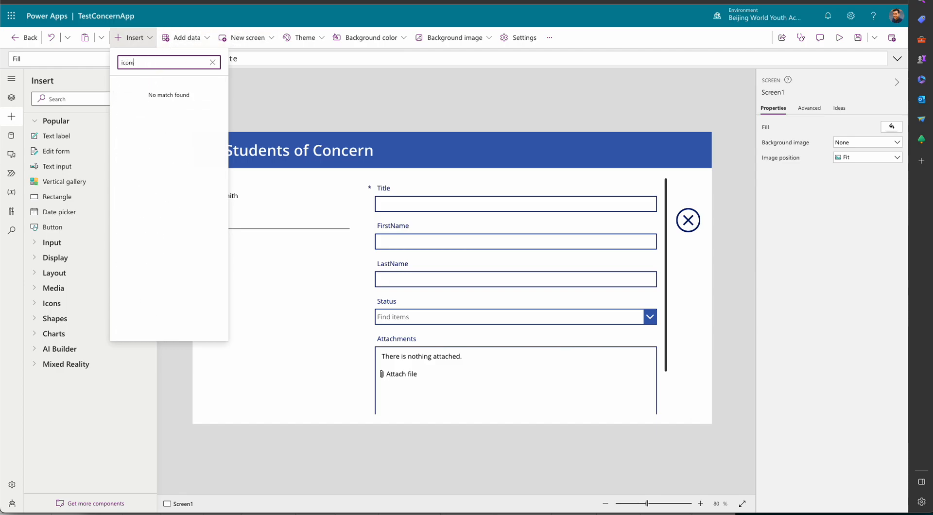
pyautogui.press('BackSpace')
pyautogui.scroll(-3, 151, 141)
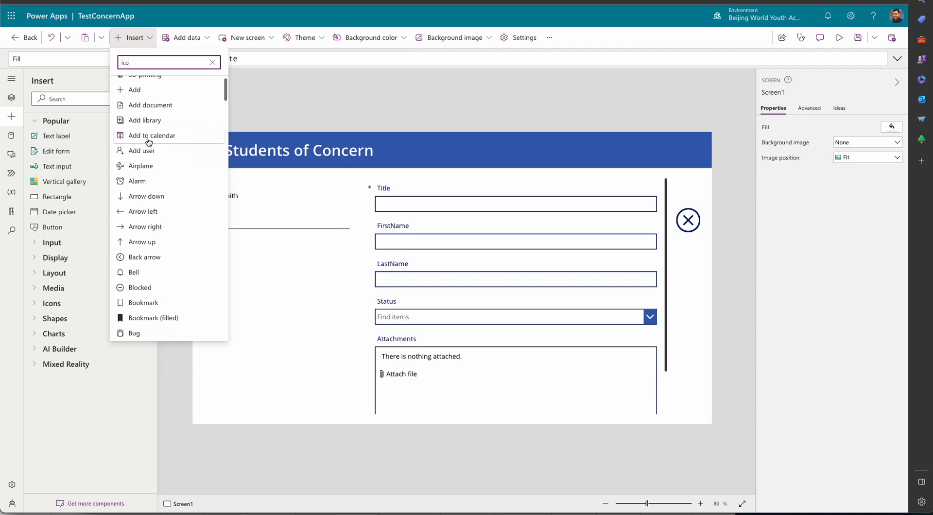
pyautogui.scroll(-2, 149, 142)
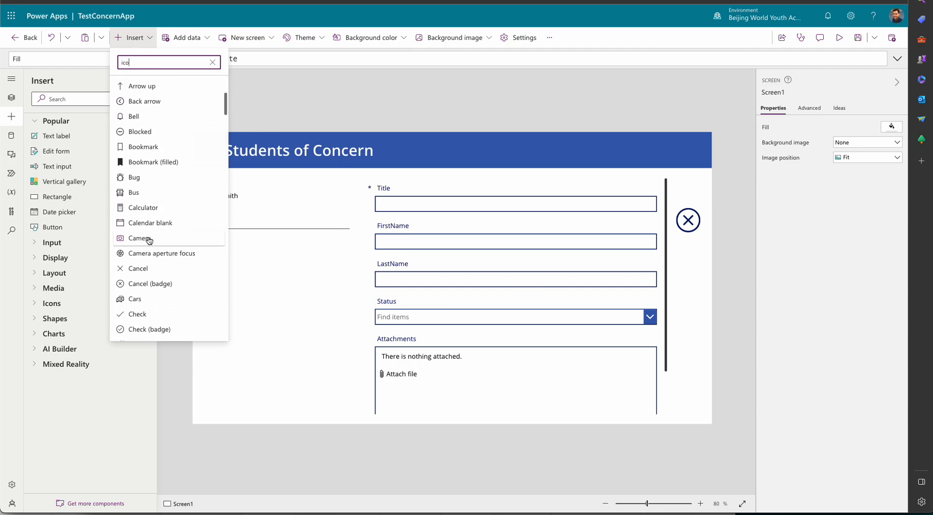
pyautogui.click(131, 329)
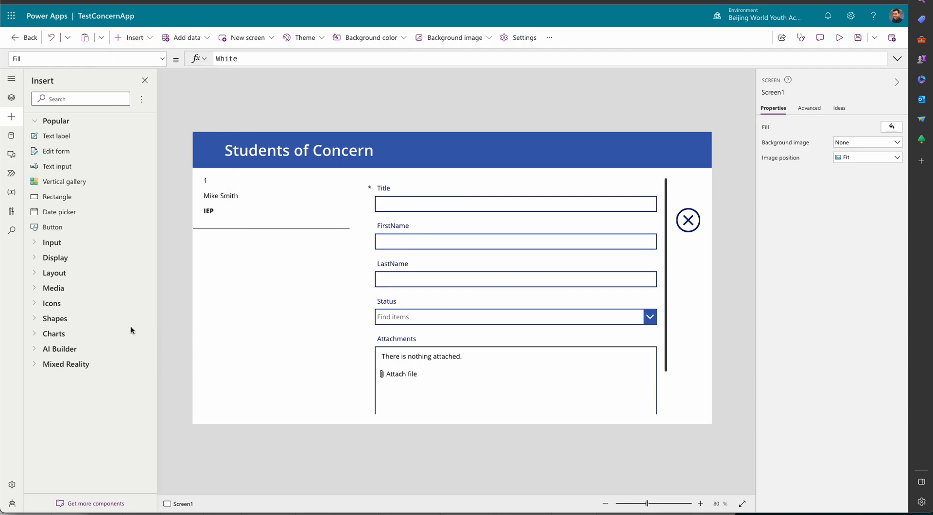
pyautogui.moveTo(224, 153); pyautogui.dragTo(683, 189)
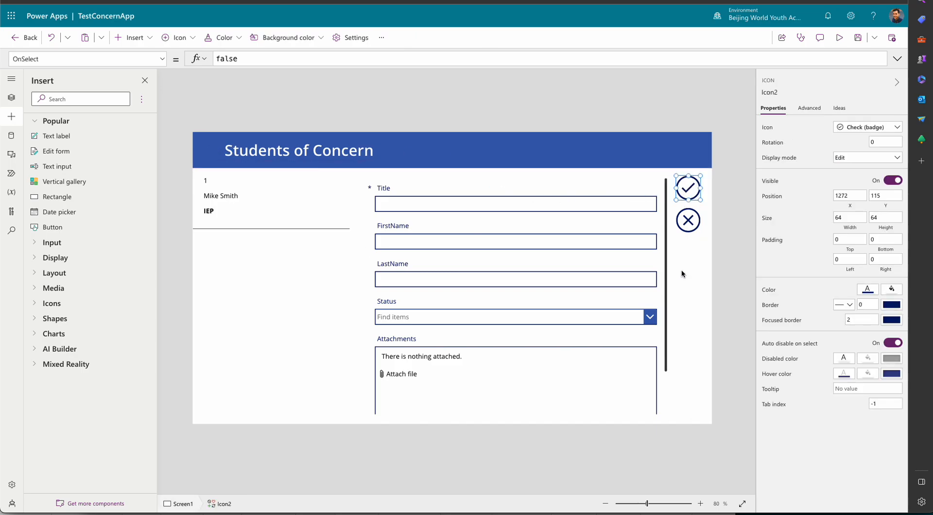
# Rename the edit form as SubmitSOC.
pyautogui.click(11, 97)
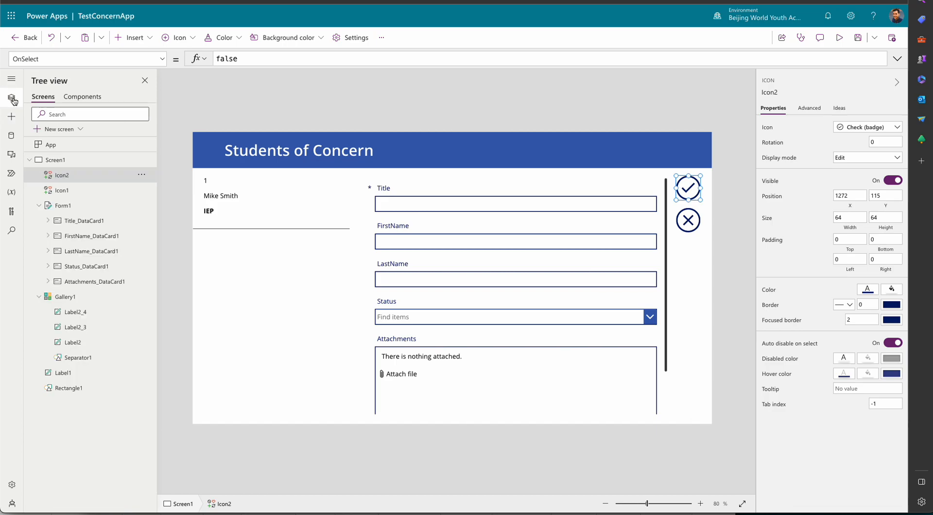
pyautogui.doubleClick(70, 208)
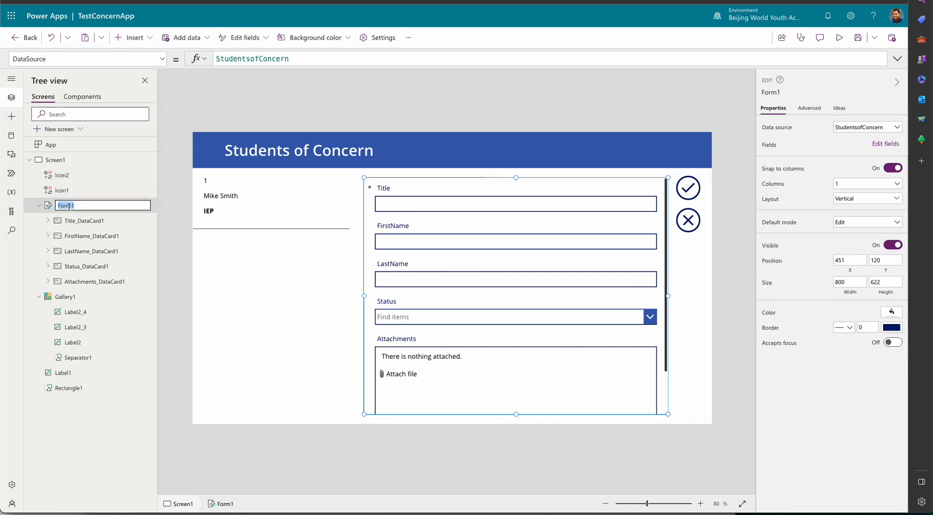
pyautogui.write('SubmitSOC')
pyautogui.press('Return')
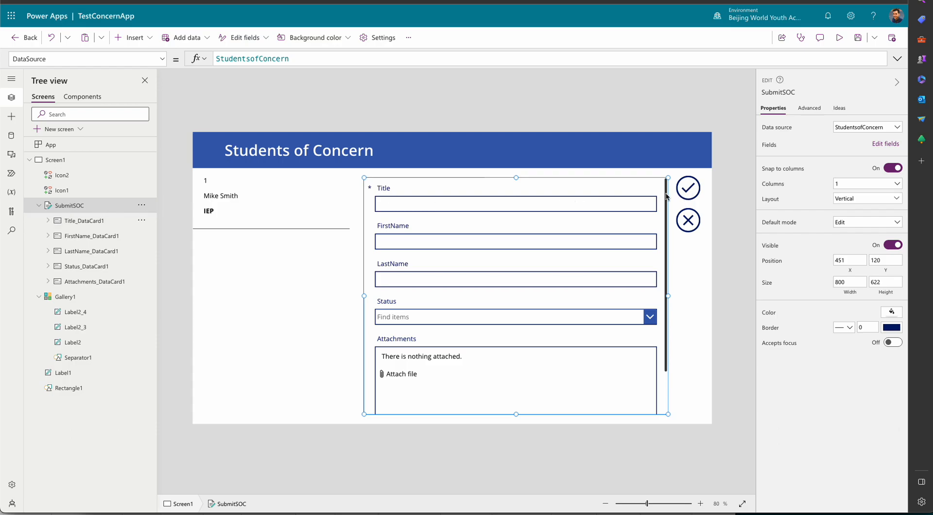
# Set the SubmitSOC form's default mode to New.
pyautogui.click(858, 222)
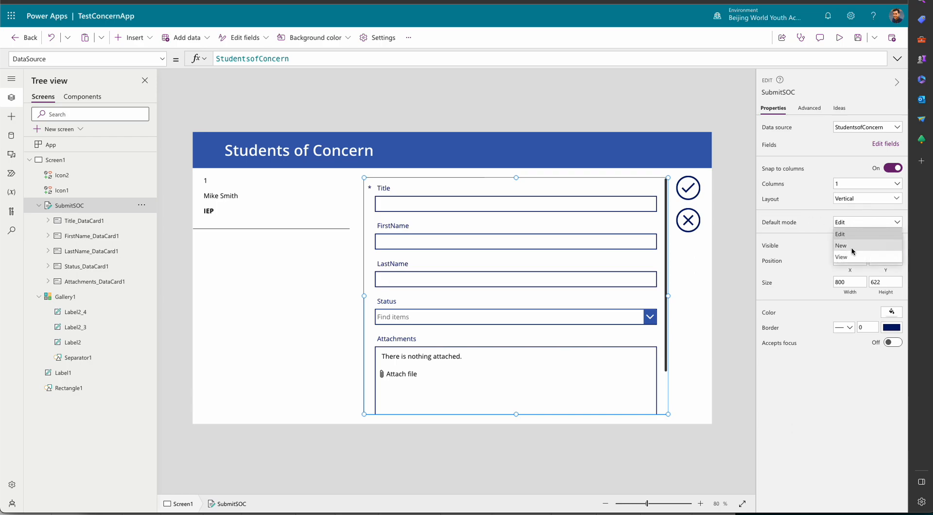
pyautogui.click(853, 248)
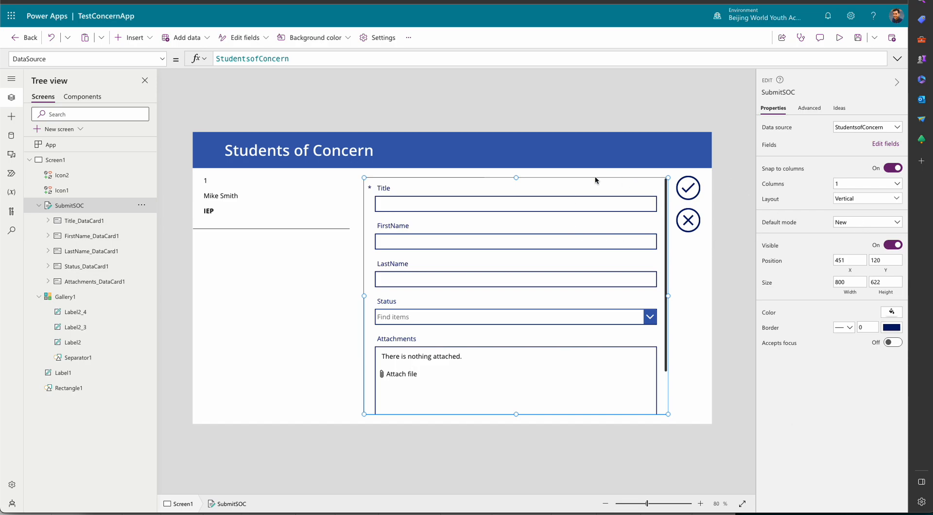
# Set the check icon's OnSelect formula to SubmitForm(SubmitSOC).
pyautogui.click(690, 192)
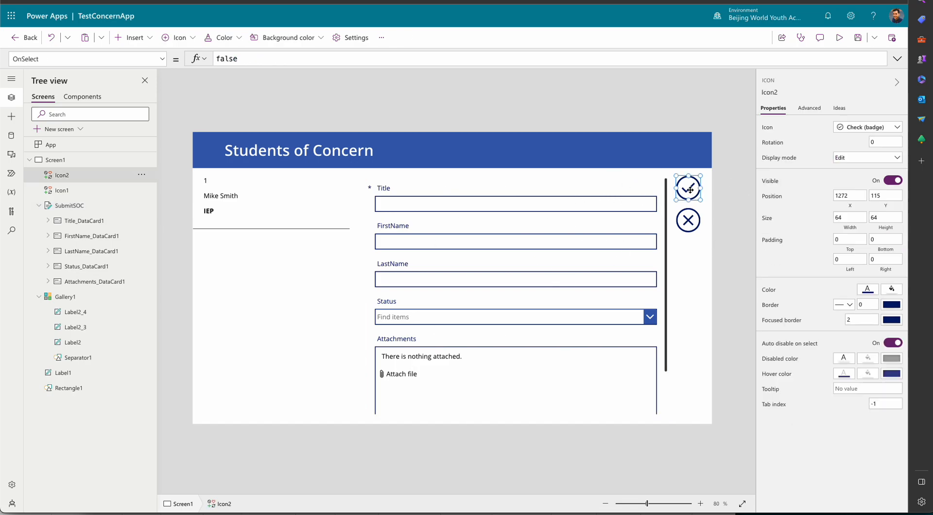
pyautogui.doubleClick(253, 58)
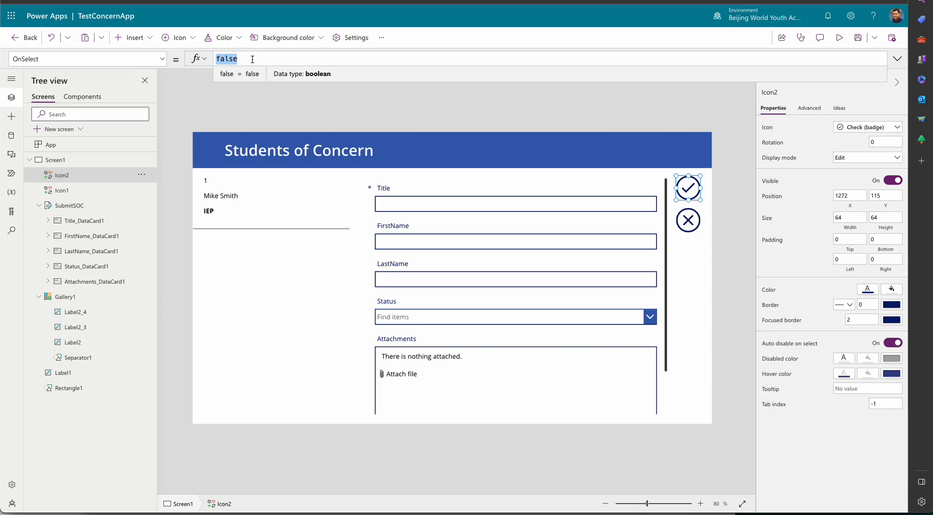
pyautogui.write('SubmiteFo')
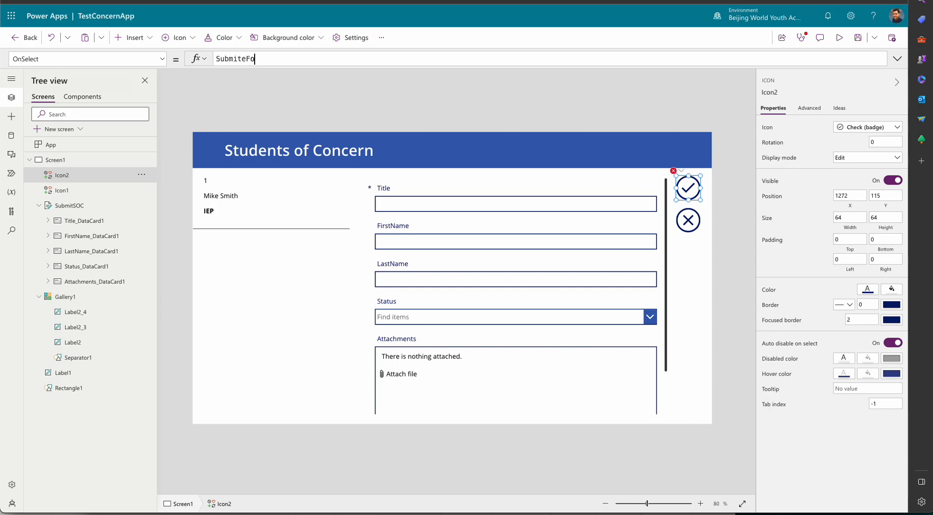
pyautogui.press('BackSpace')
pyautogui.press('BackSpace')
pyautogui.press('BackSpace')
pyautogui.write('Form')
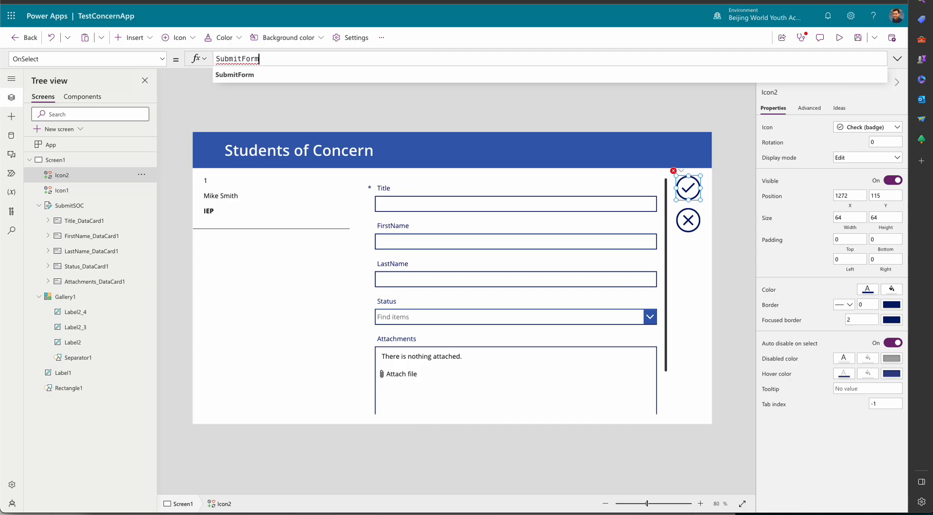
pyautogui.write('(Submi')
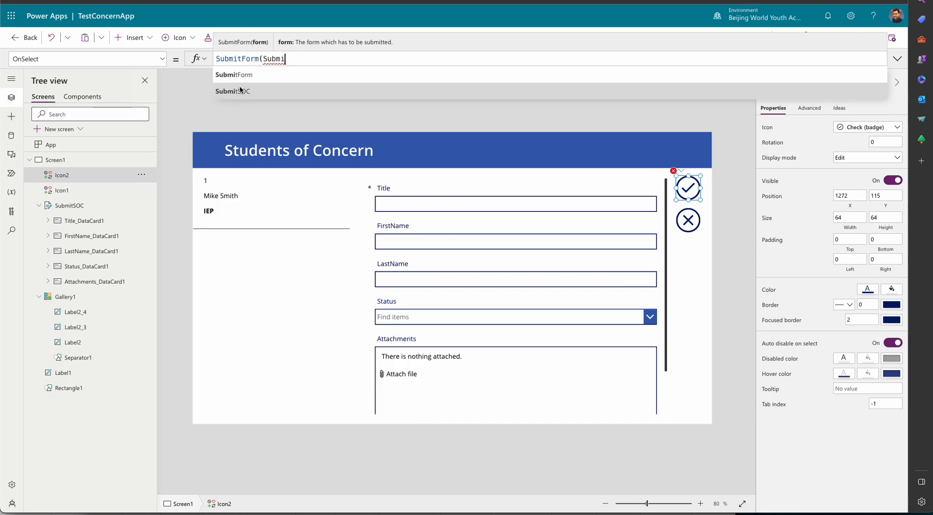
pyautogui.click(240, 90)
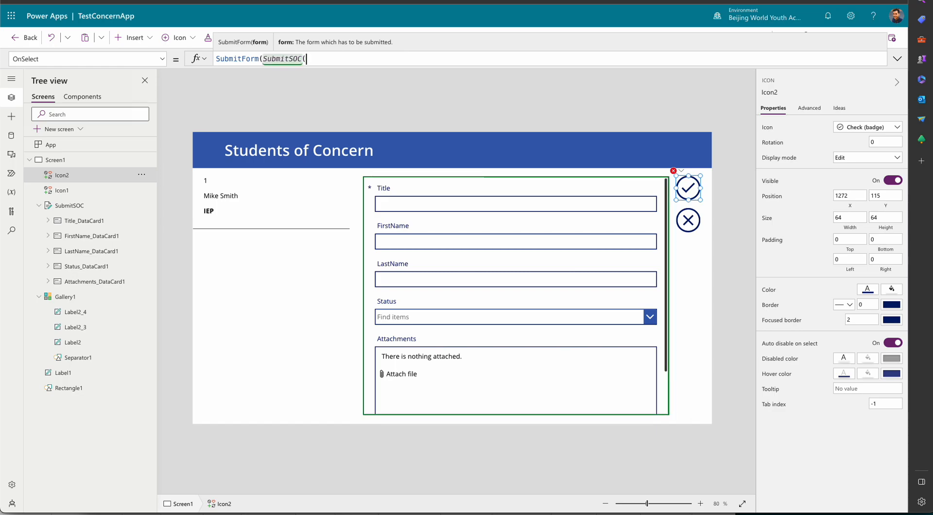
pyautogui.write('(+')
pyautogui.press('BackSpace')
pyautogui.press('BackSpace')
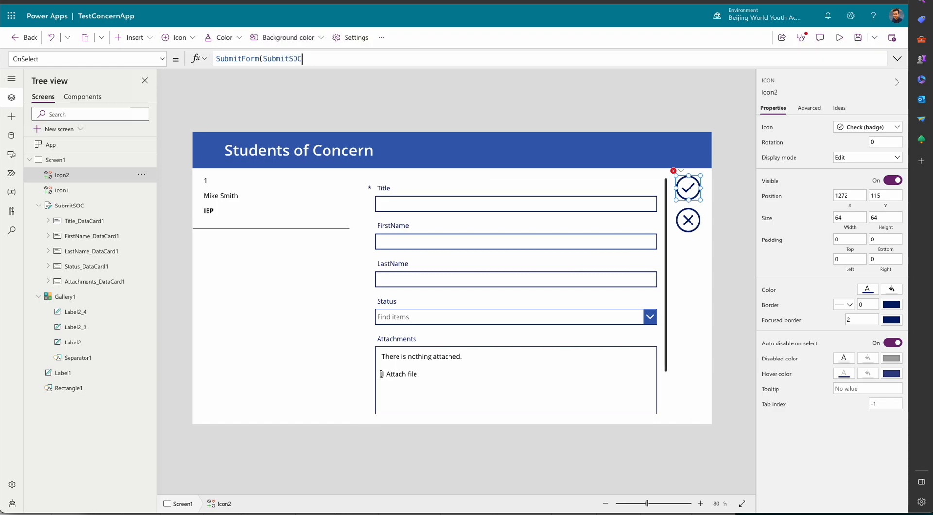
pyautogui.write(')')
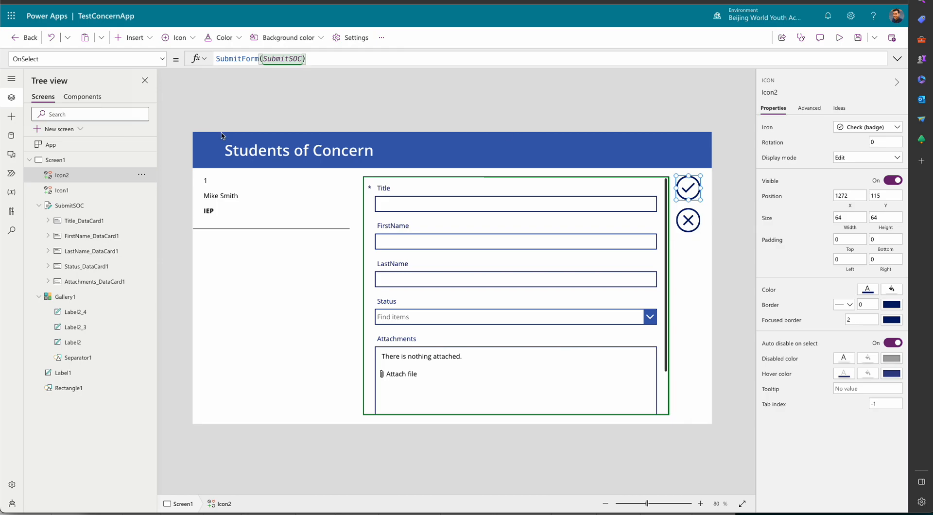
# Group the check icon, the cancel icon and the SubmitSOC form together.
pyautogui.keyDown('shift'); pyautogui.click(690, 220); pyautogui.keyUp('shift')
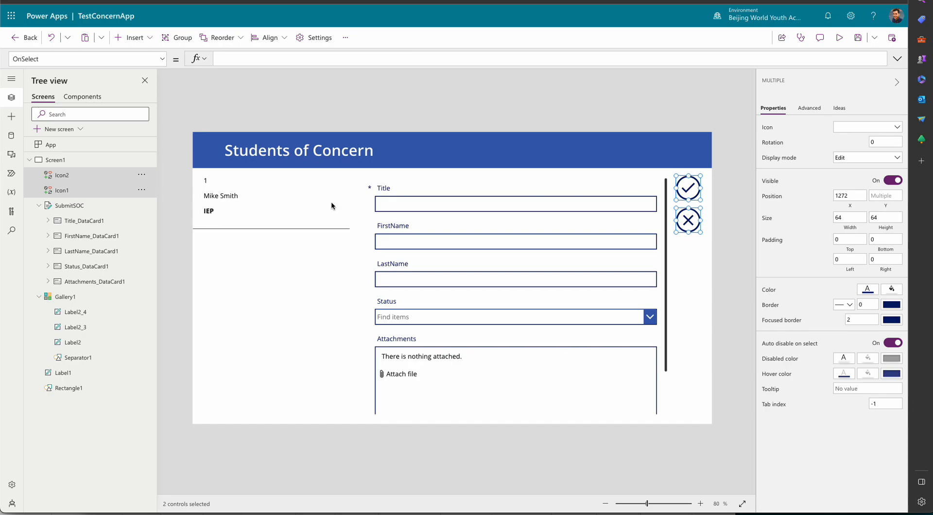
pyautogui.keyDown('ctrl'); pyautogui.click(75, 209); pyautogui.keyUp('ctrl')
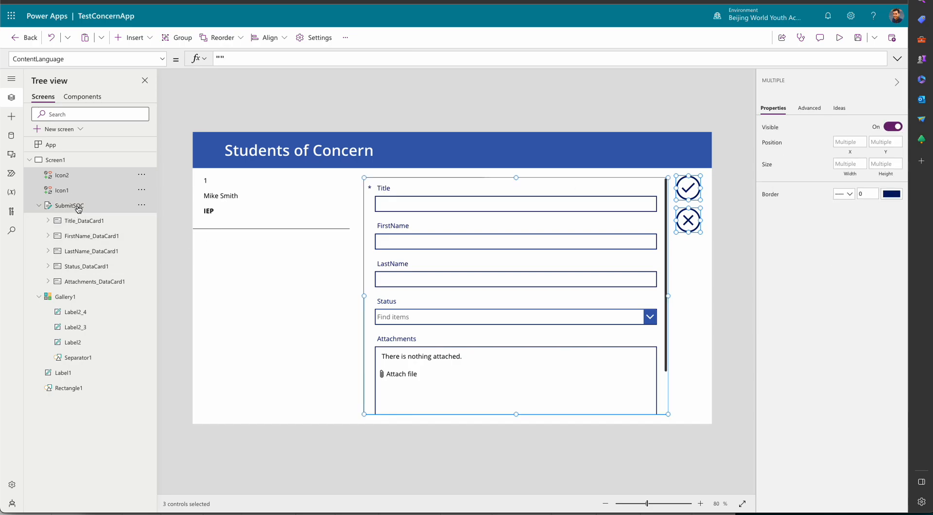
pyautogui.rightClick(77, 208)
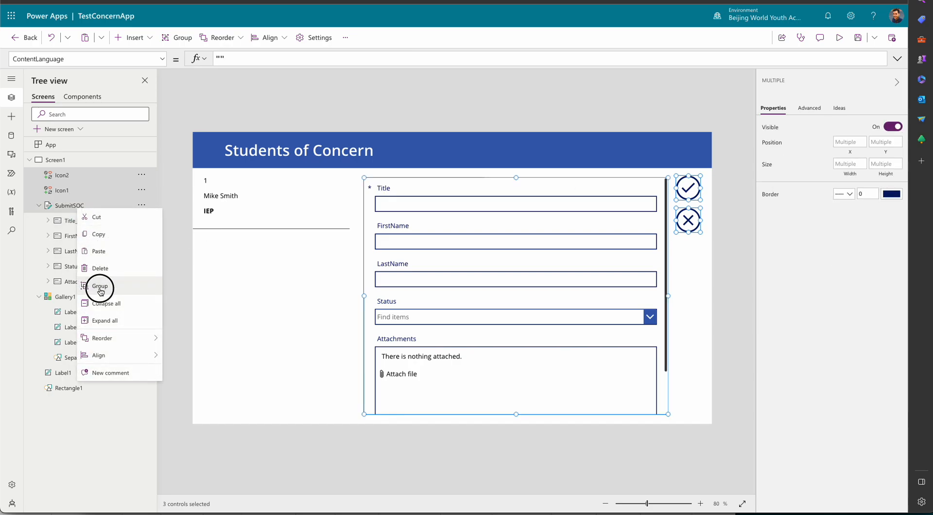
pyautogui.press('Escape')
pyautogui.hotkey('ctrl', 'g')
# Rename the new group of form and icons as NewSoCForm.
pyautogui.doubleClick(67, 175)
pyautogui.write('NewSoC')
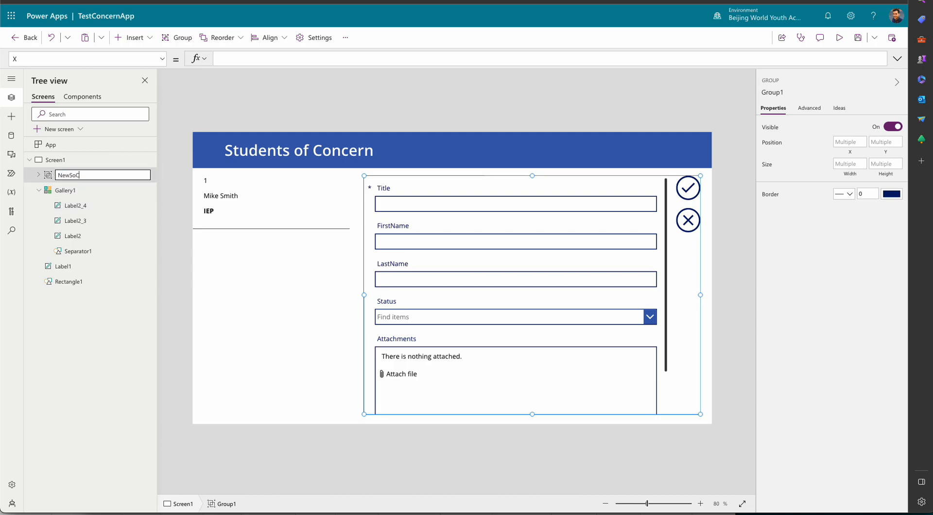
pyautogui.write('Form')
pyautogui.press('Return')
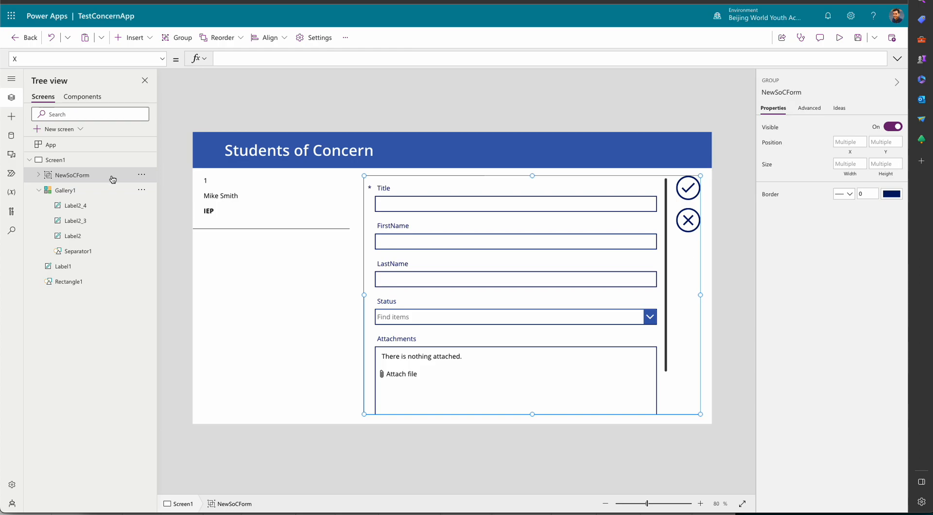
# Set the Visible property of the NewSoCForm group to the variable visNewSoC.
pyautogui.click(162, 59)
pyautogui.click(88, 185)
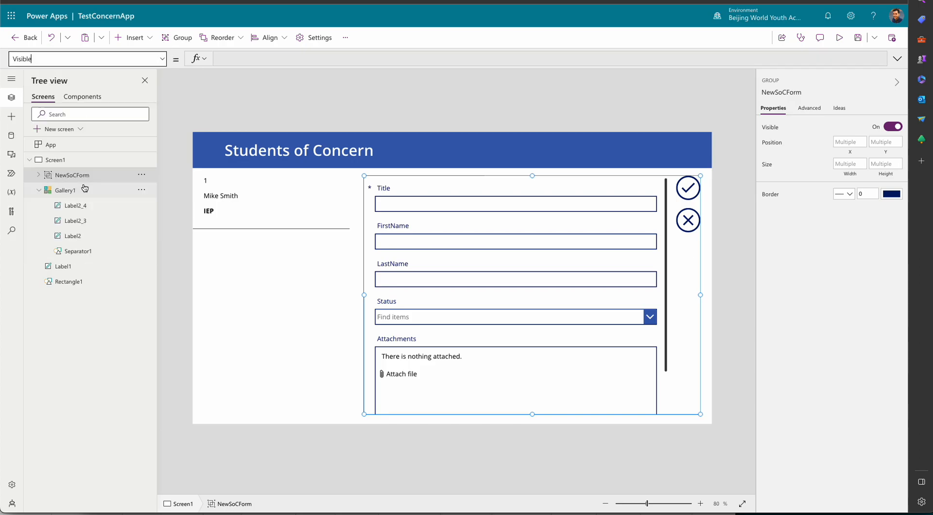
pyautogui.doubleClick(239, 59)
pyautogui.write('vis')
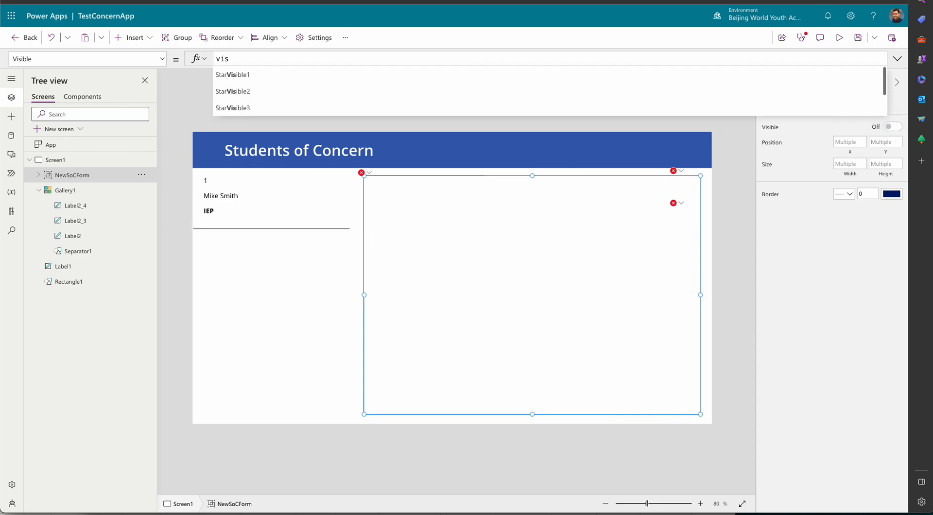
pyautogui.write('NewSoC')
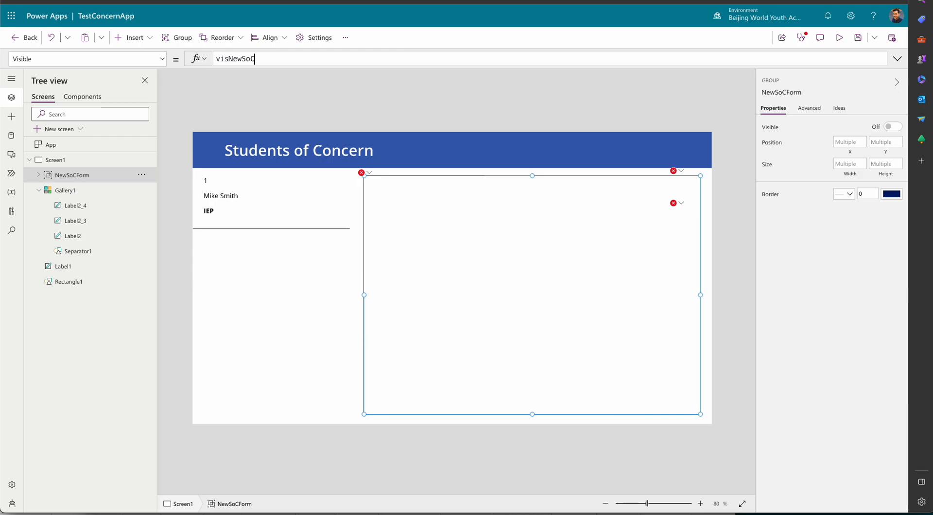
pyautogui.click(251, 80)
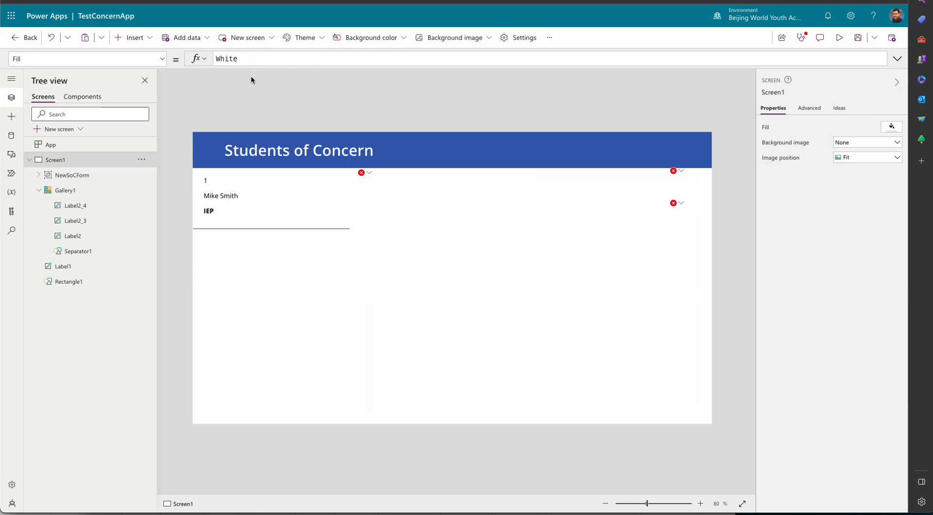
pyautogui.click(93, 178)
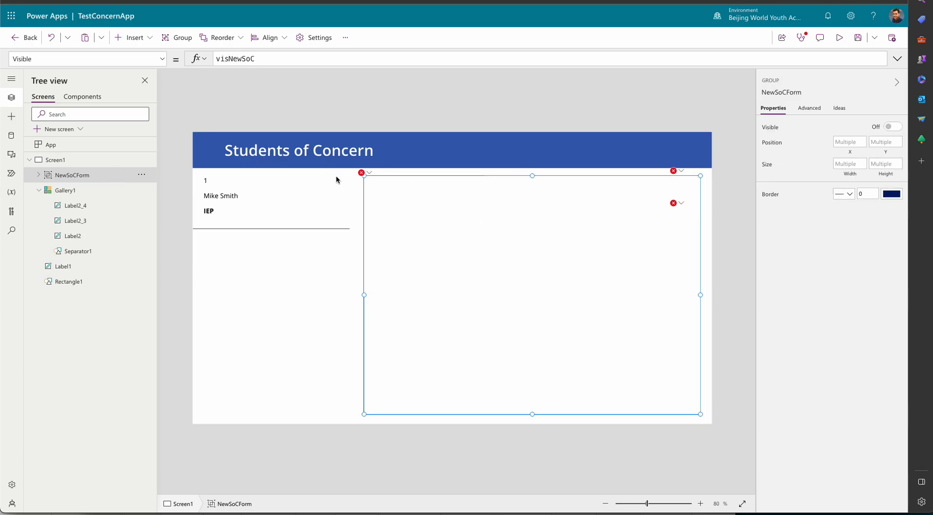
# Append ;Set(visSoCForm) to the OnSelect formula of the check icon inside the NewSoCForm group.
pyautogui.click(39, 175)
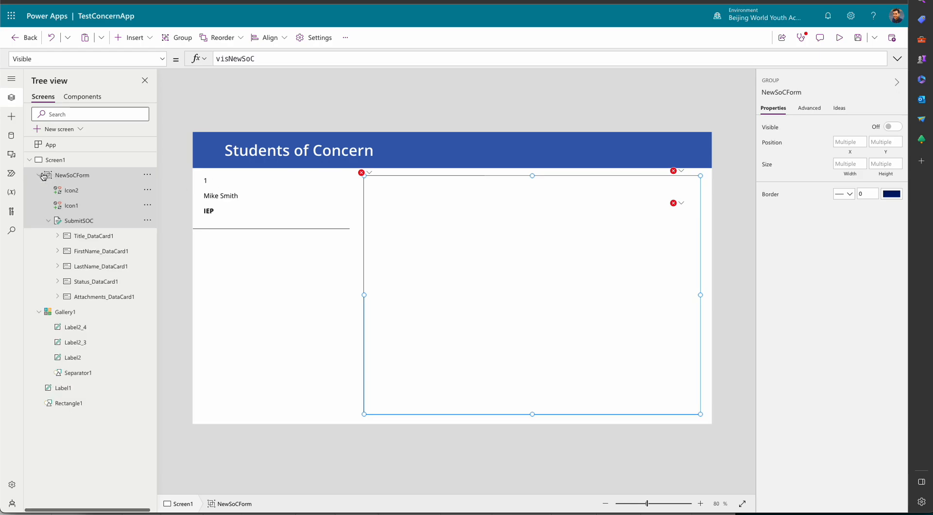
pyautogui.click(81, 194)
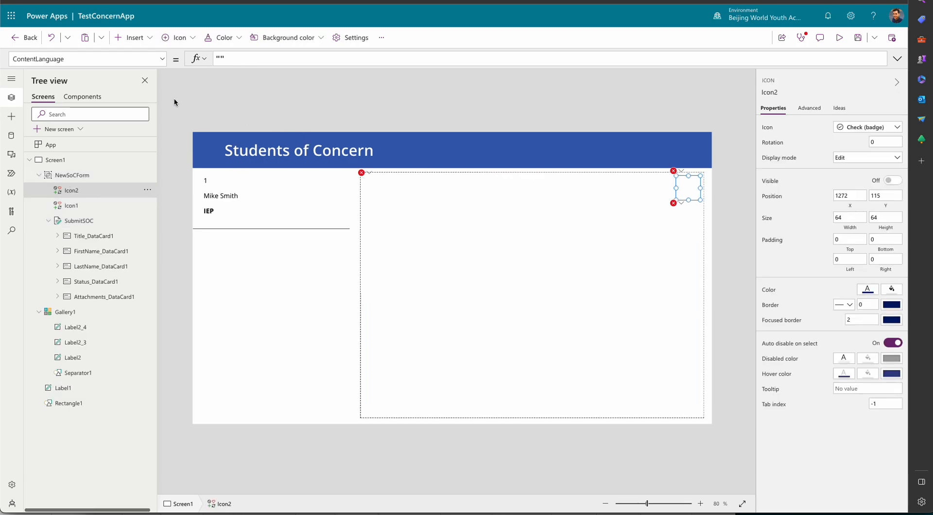
pyautogui.click(163, 59)
pyautogui.scroll(-3, 106, 154)
pyautogui.scroll(-3, 106, 155)
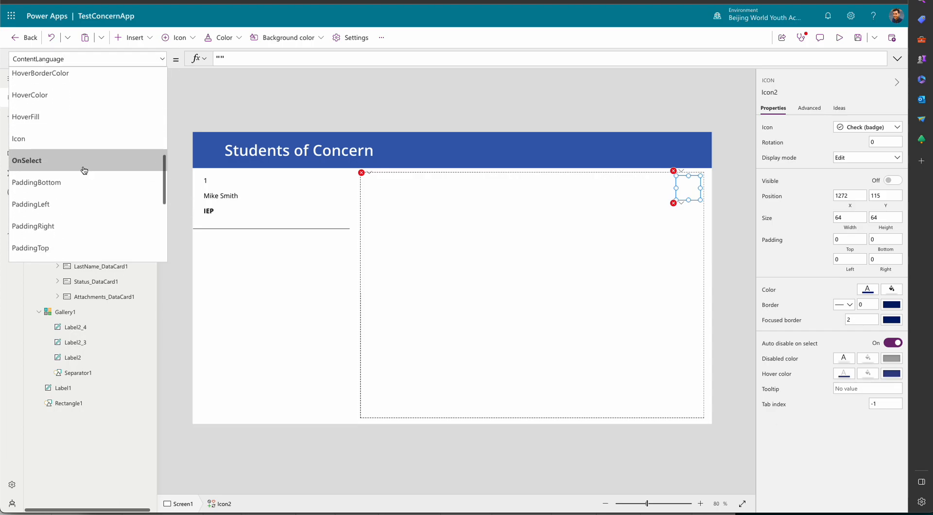
pyautogui.click(83, 162)
pyautogui.click(318, 59)
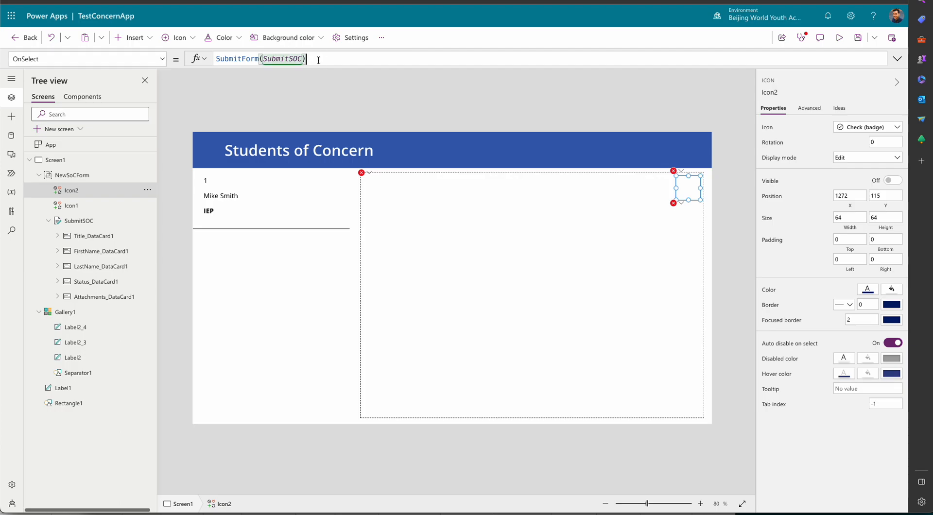
pyautogui.write(';Set(visS')
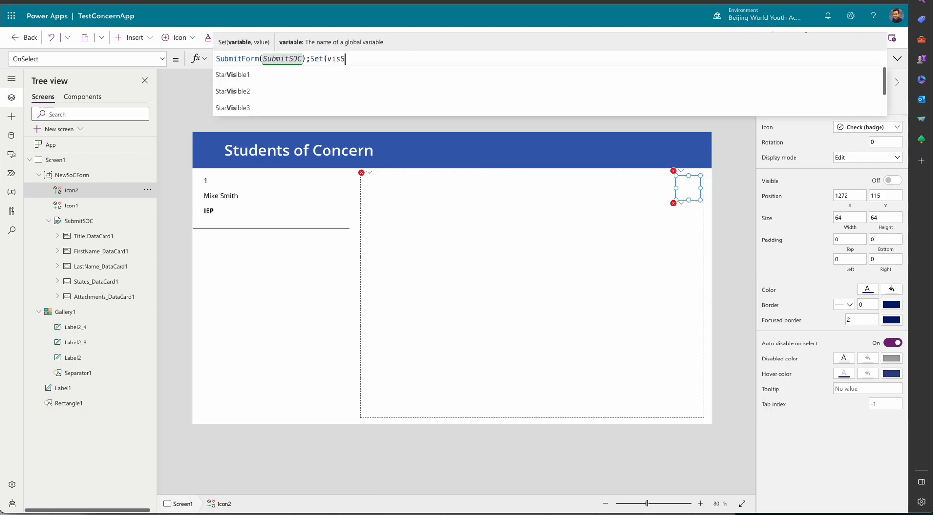
pyautogui.write('oCForm')
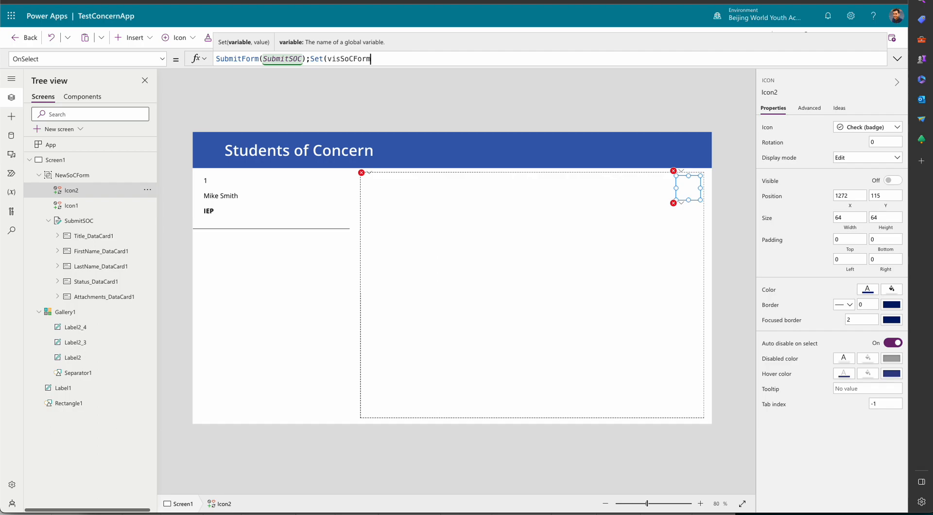
pyautogui.write(')')
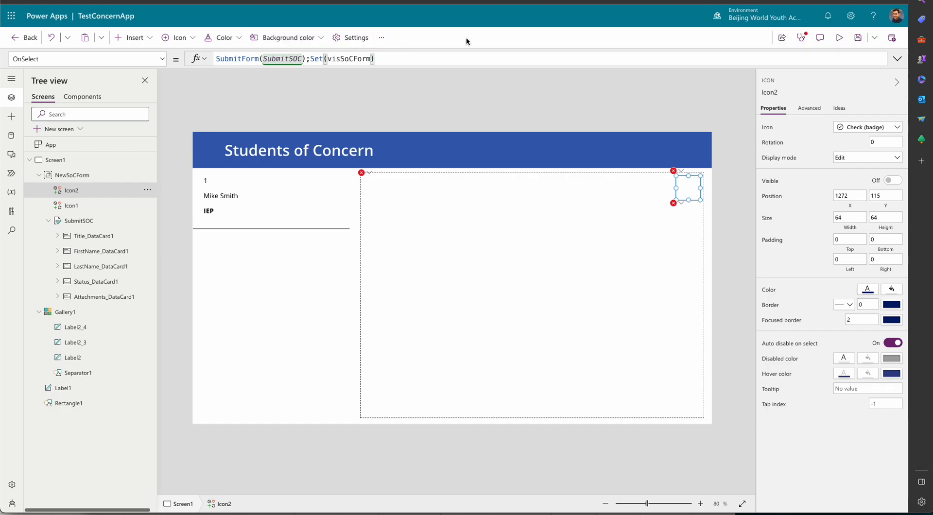
# Check the variable in the group's Visible property and correct the check icon's OnSelect formula to SubmitForm(SubmitSOC);Set(visNewSoC,false).
pyautogui.click(91, 175)
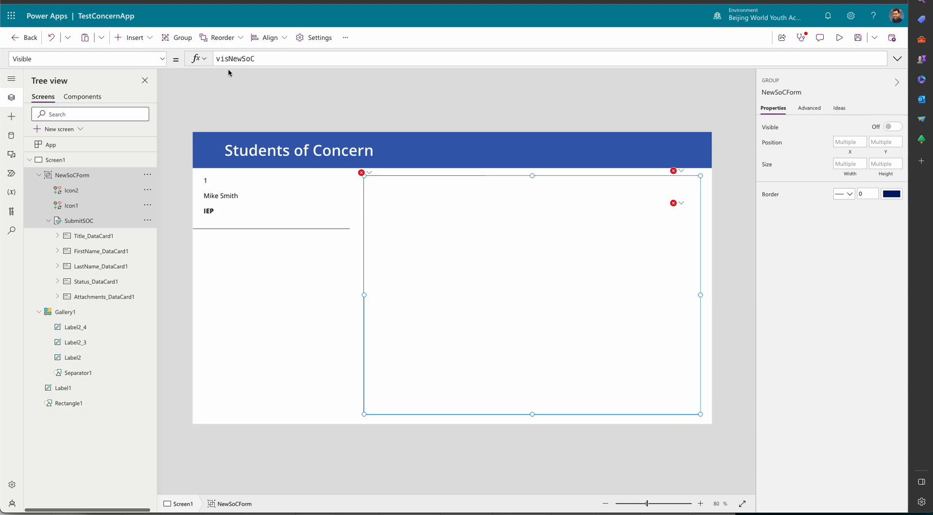
pyautogui.click(681, 171)
pyautogui.click(700, 181)
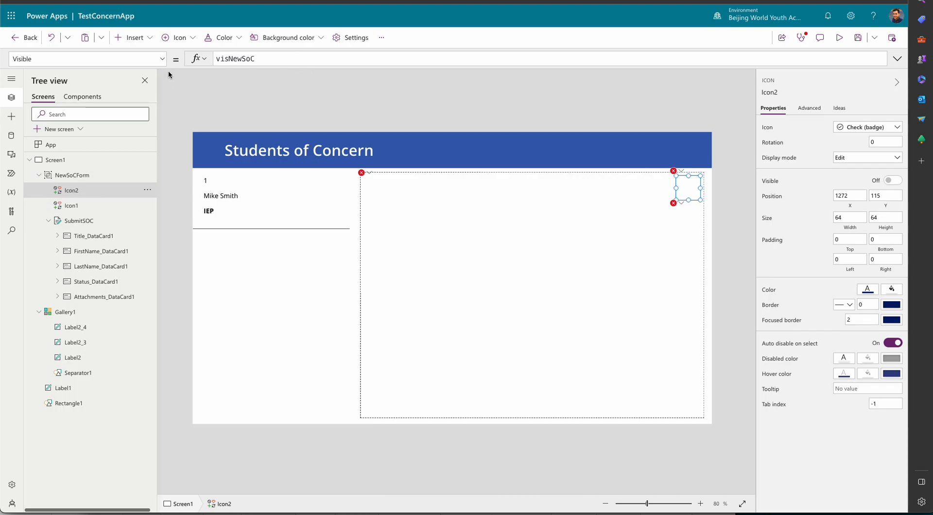
pyautogui.click(162, 59)
pyautogui.scroll(1, 98, 175)
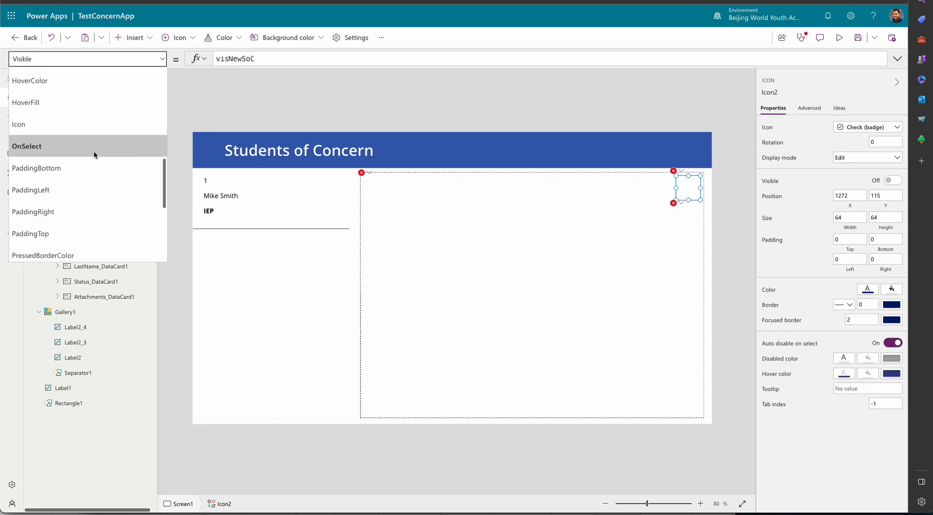
pyautogui.click(94, 151)
pyautogui.moveTo(341, 59); pyautogui.dragTo(374, 59)
pyautogui.write('NewSo')
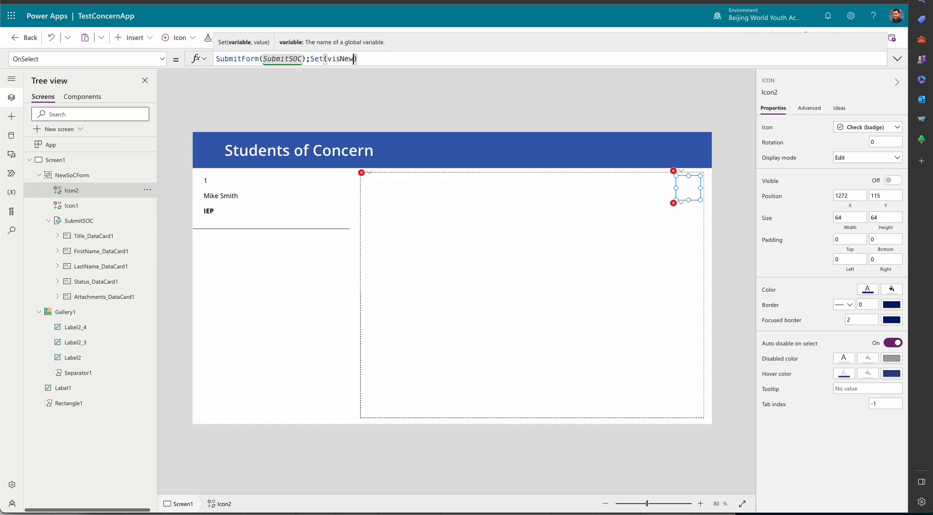
pyautogui.write('C')
pyautogui.write(',false')
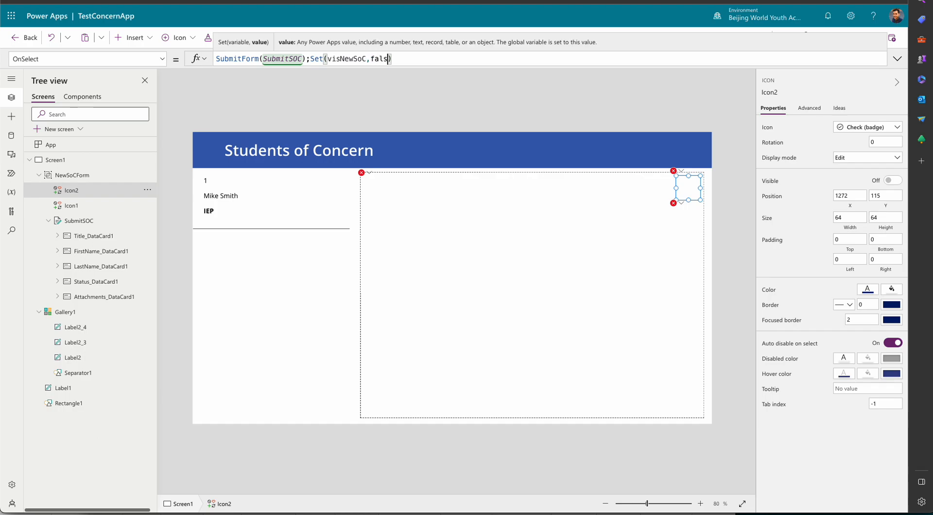
pyautogui.click(388, 59)
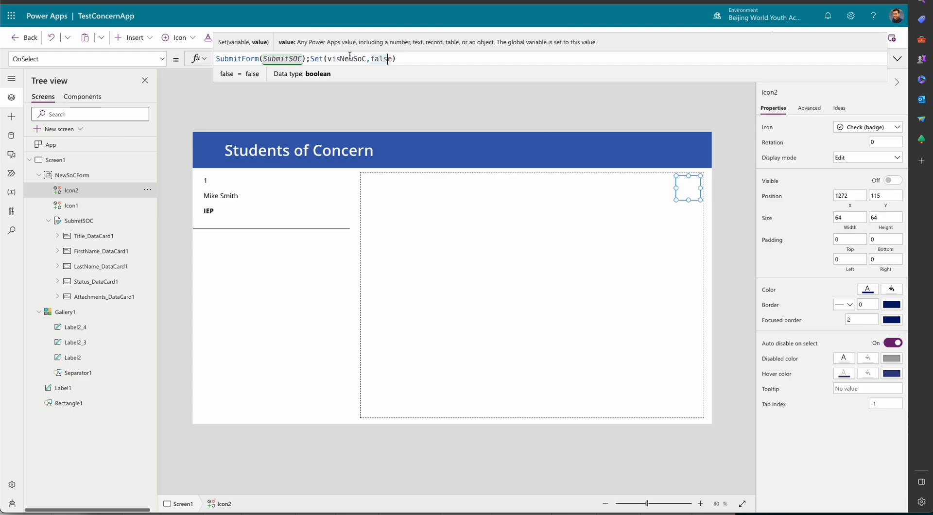
# Set the OnSelect formula of the cancel icon inside the NewSoCForm group to Set(visNewSoC,false).
pyautogui.moveTo(311, 59); pyautogui.dragTo(399, 58)
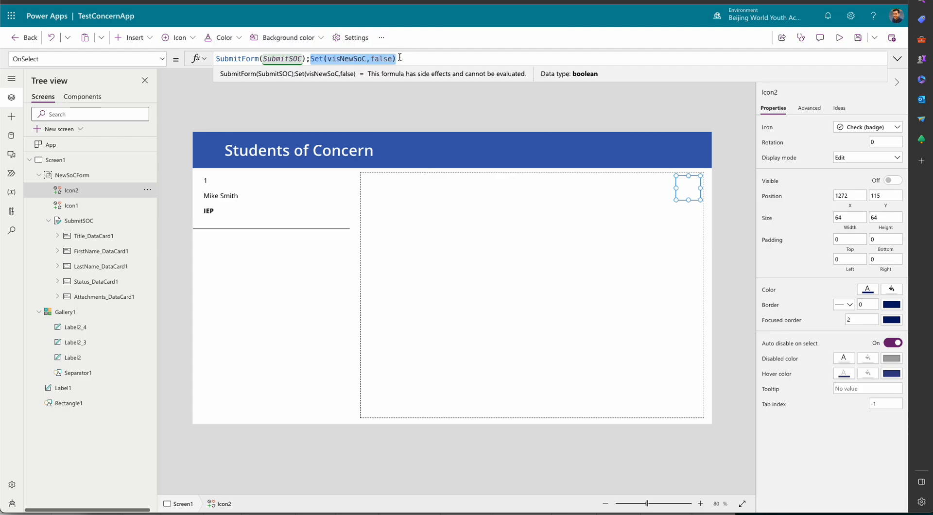
pyautogui.click(681, 209)
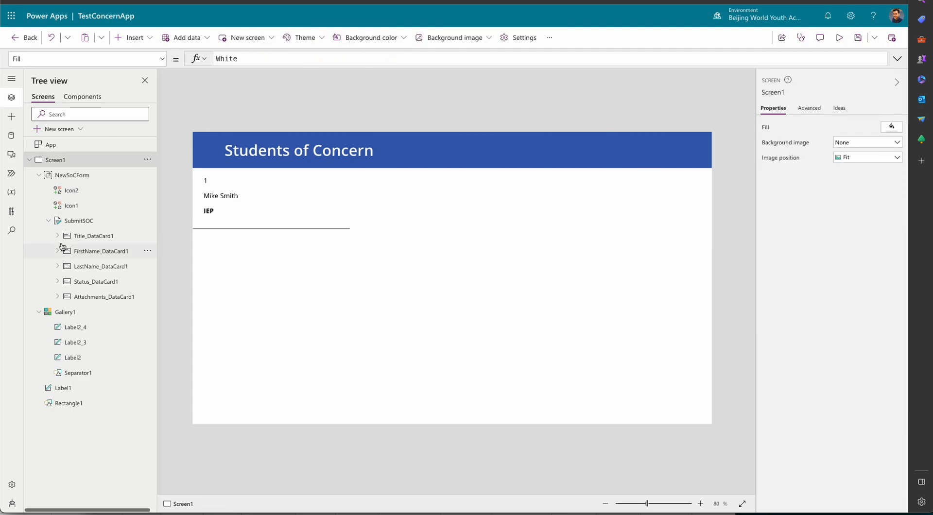
pyautogui.click(72, 175)
pyautogui.click(71, 205)
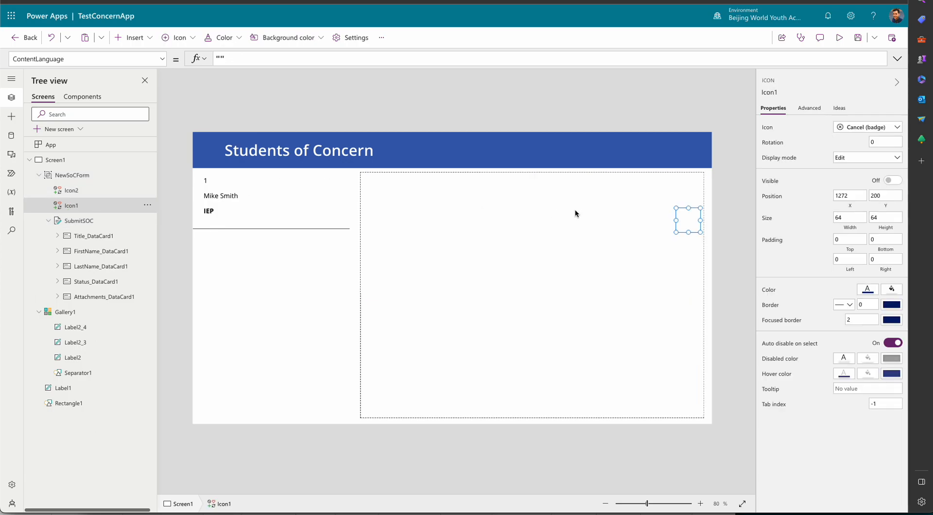
pyautogui.click(162, 59)
pyautogui.scroll(-1, 116, 157)
pyautogui.scroll(-5, 116, 157)
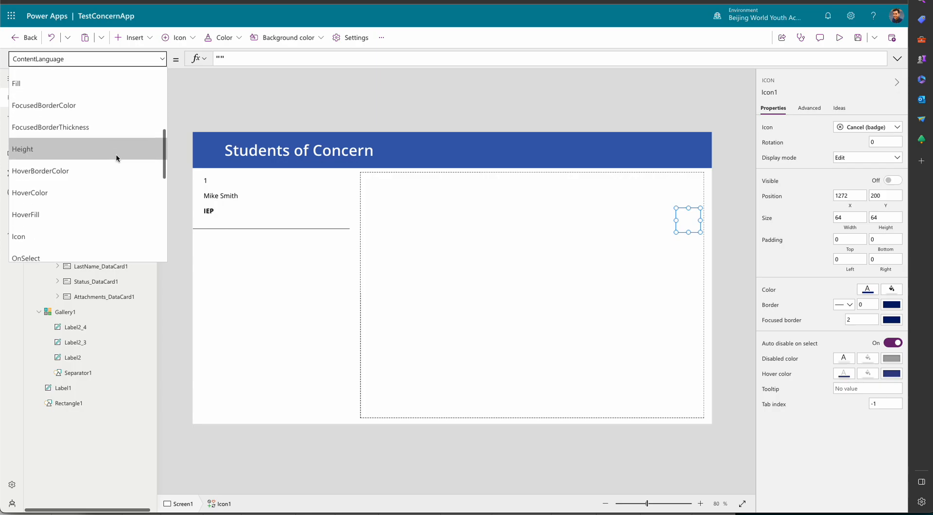
pyautogui.click(109, 174)
pyautogui.click(162, 59)
pyautogui.click(67, 191)
pyautogui.doubleClick(246, 59)
pyautogui.write('Set(visNewSoC,false)')
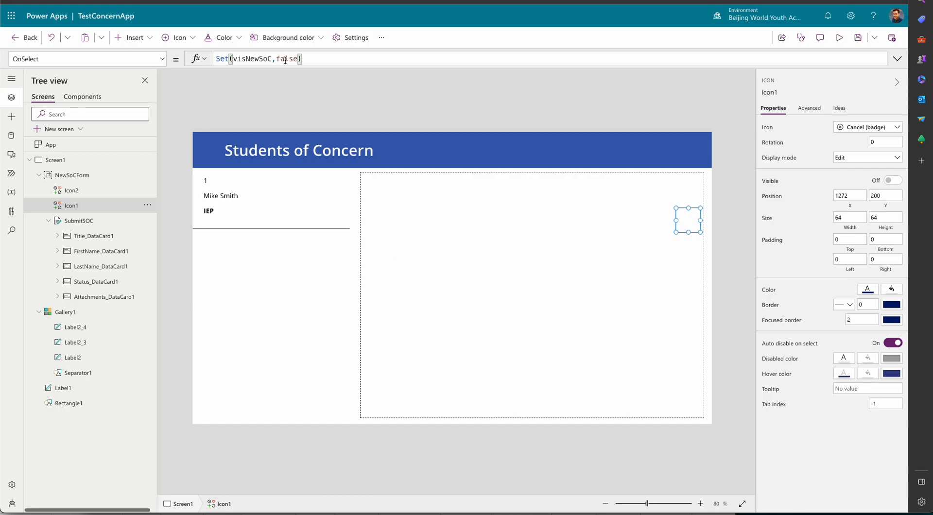
pyautogui.click(253, 268)
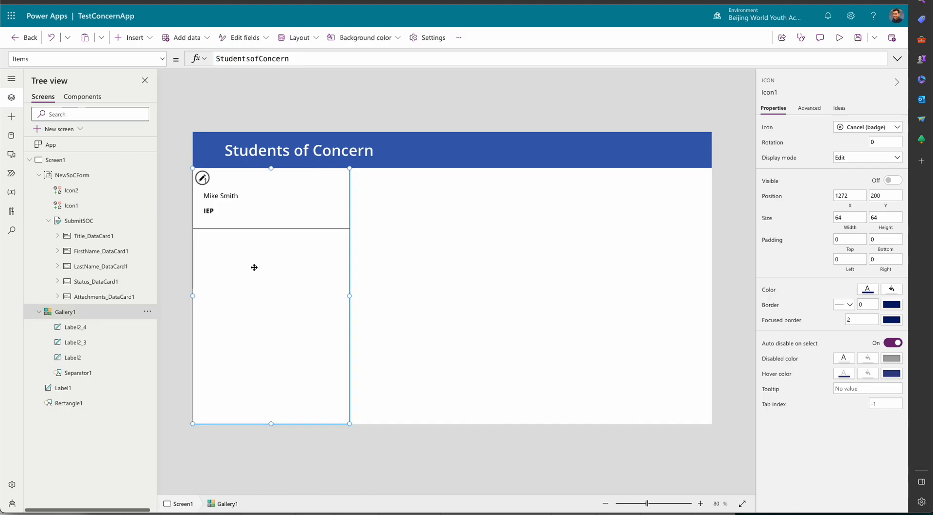
pyautogui.click(162, 59)
pyautogui.scroll(-1, 116, 180)
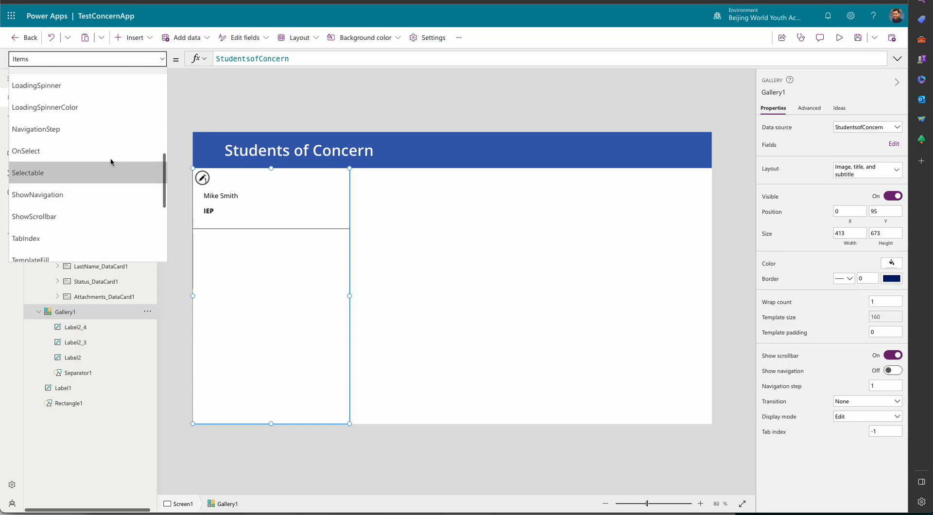
pyautogui.click(211, 99)
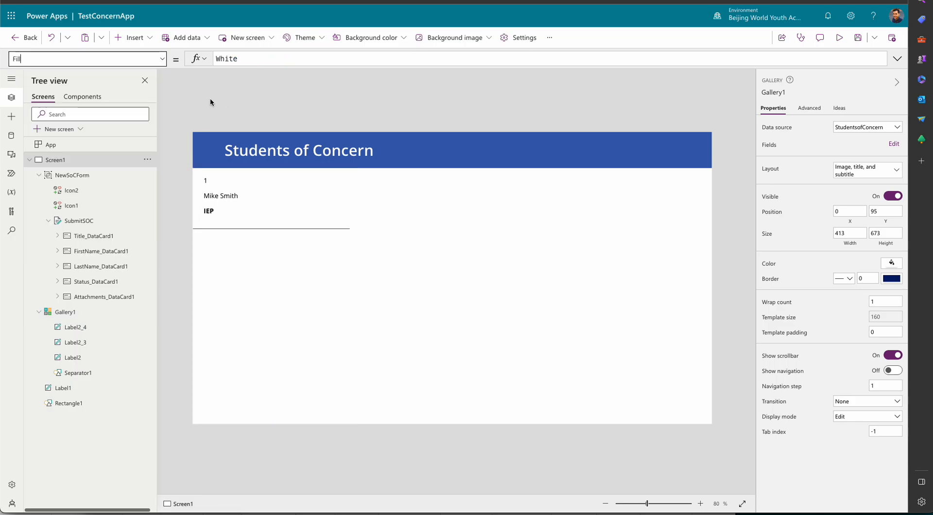
# Insert an Add icon, place it at the right end of the blue header at about X 1272, Y 20, and colour it white.
pyautogui.click(133, 37)
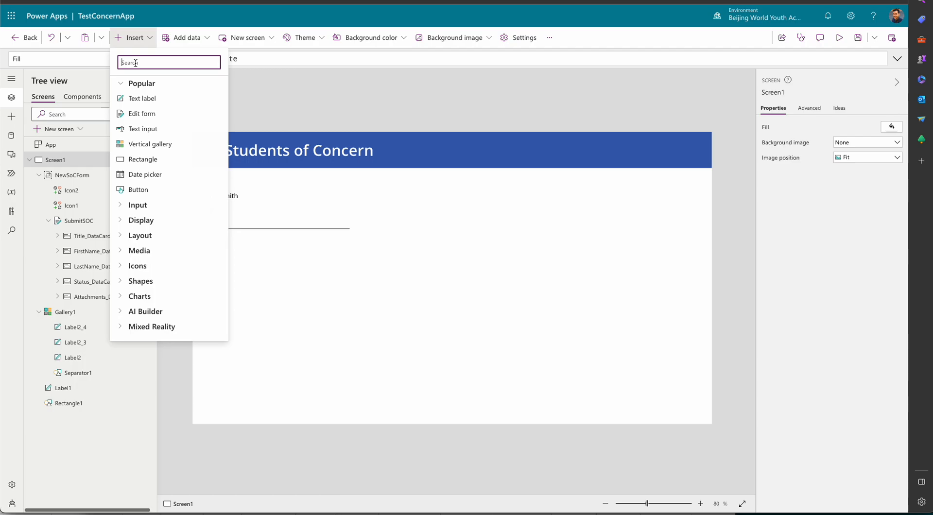
pyautogui.write('icon')
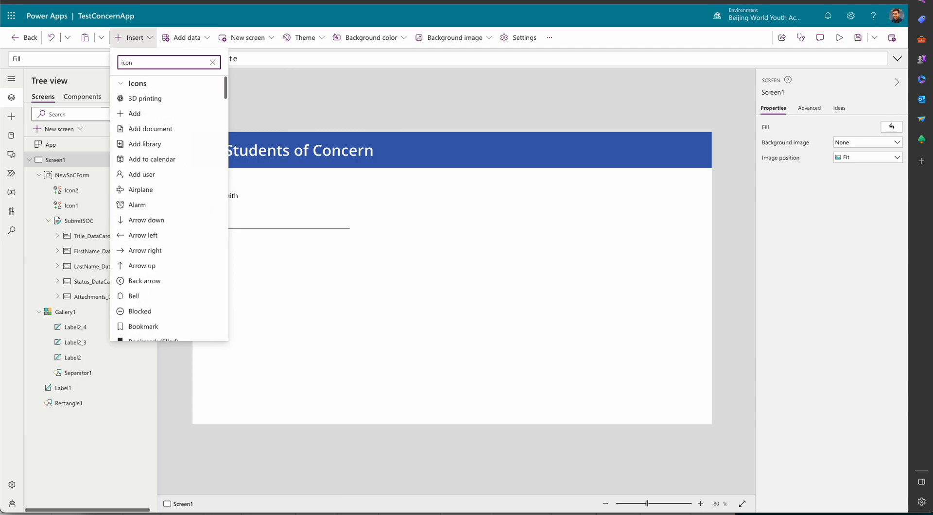
pyautogui.click(134, 113)
pyautogui.moveTo(226, 157); pyautogui.dragTo(689, 153)
pyautogui.click(872, 287)
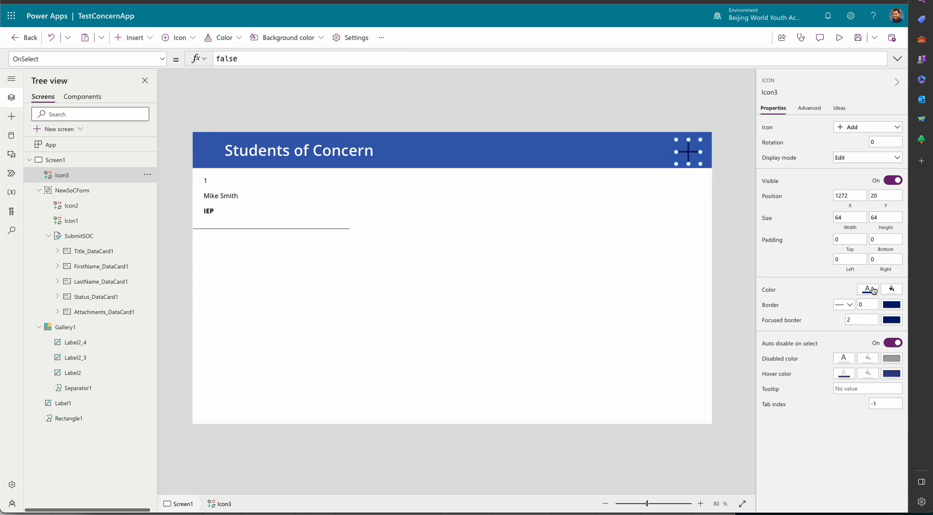
pyautogui.click(707, 354)
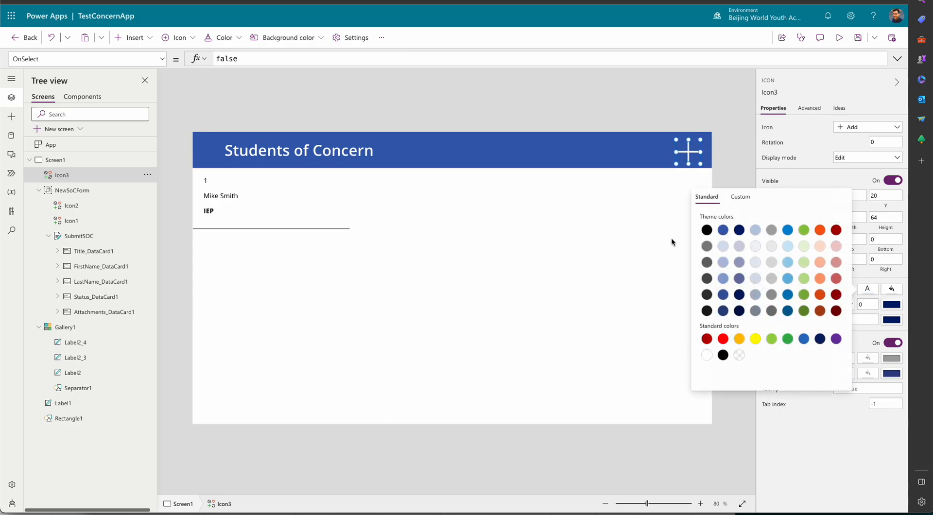
# Set the OnSelect formula of the Add icon in the header to NewForm(SubmitSOC);Set(visNewSoC,true).
pyautogui.doubleClick(247, 61)
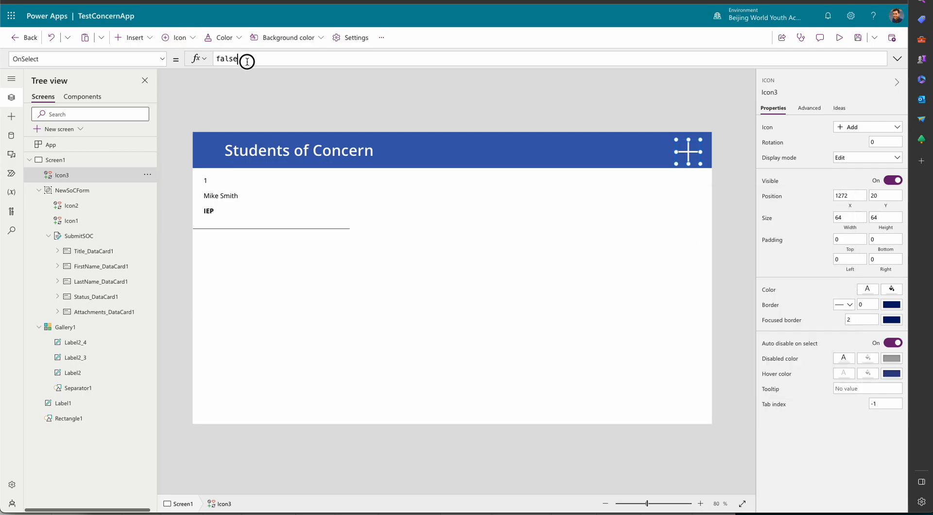
pyautogui.write('Mew')
pyautogui.press('BackSpace')
pyautogui.press('BackSpace')
pyautogui.press('BackSpace')
pyautogui.write('NewForm')
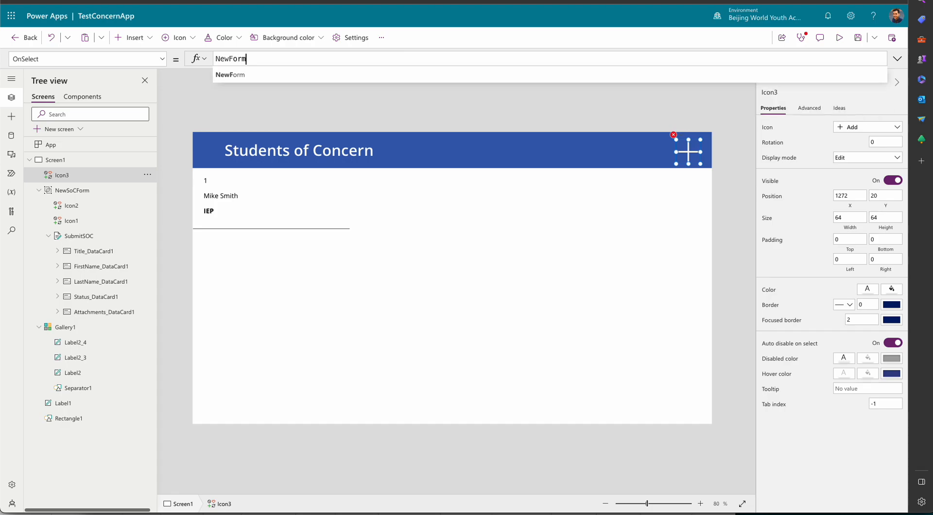
pyautogui.write('(Sub')
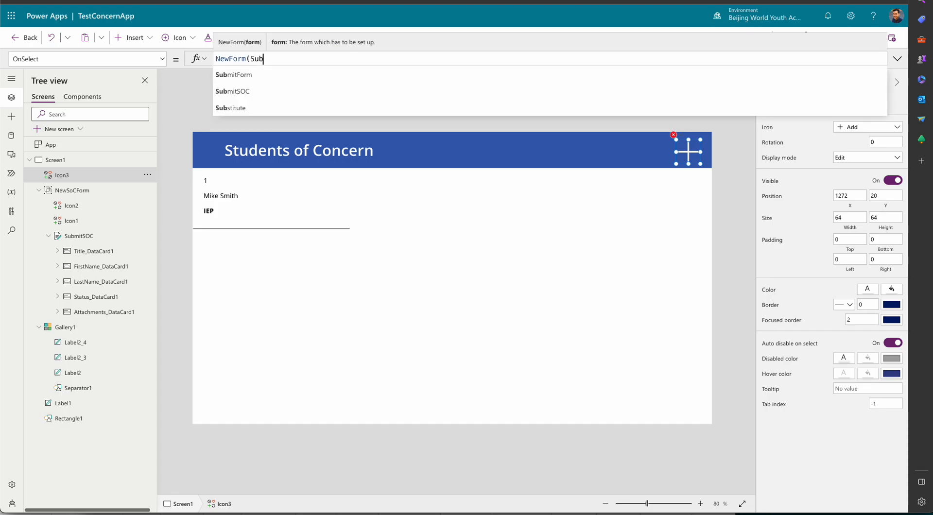
pyautogui.click(245, 89)
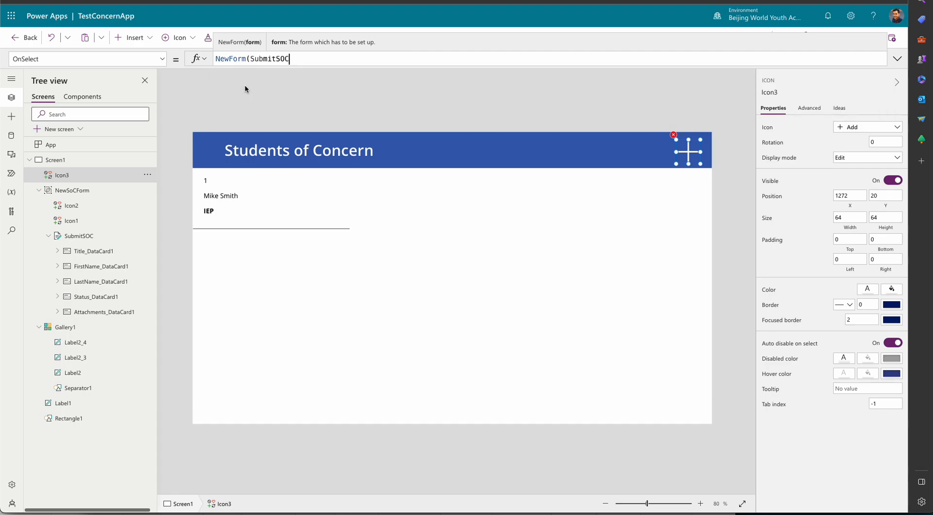
pyautogui.write(')')
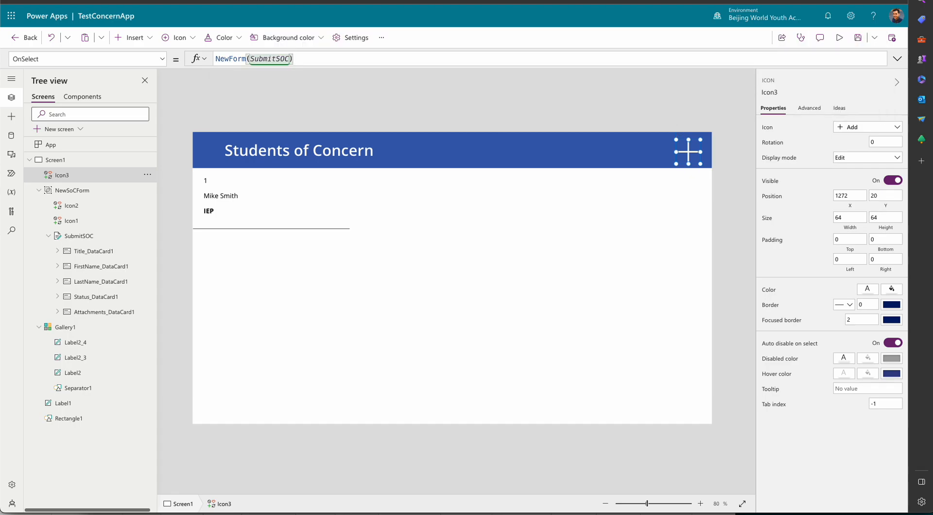
pyautogui.write(';Set(')
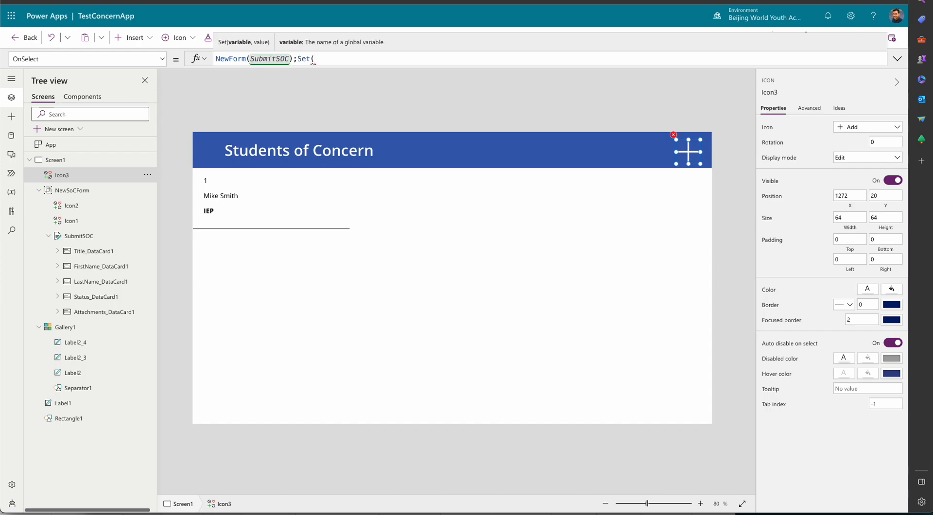
pyautogui.write('vis')
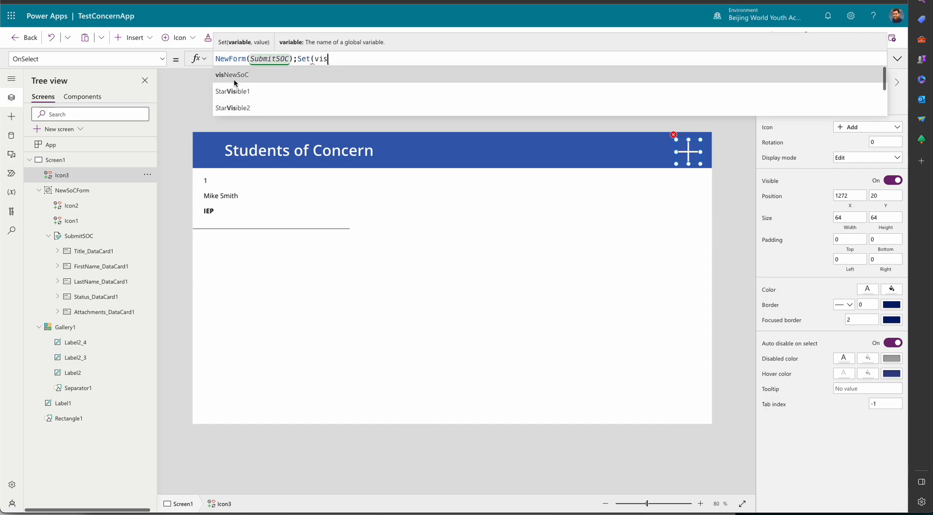
pyautogui.write('NewSoC,true)')
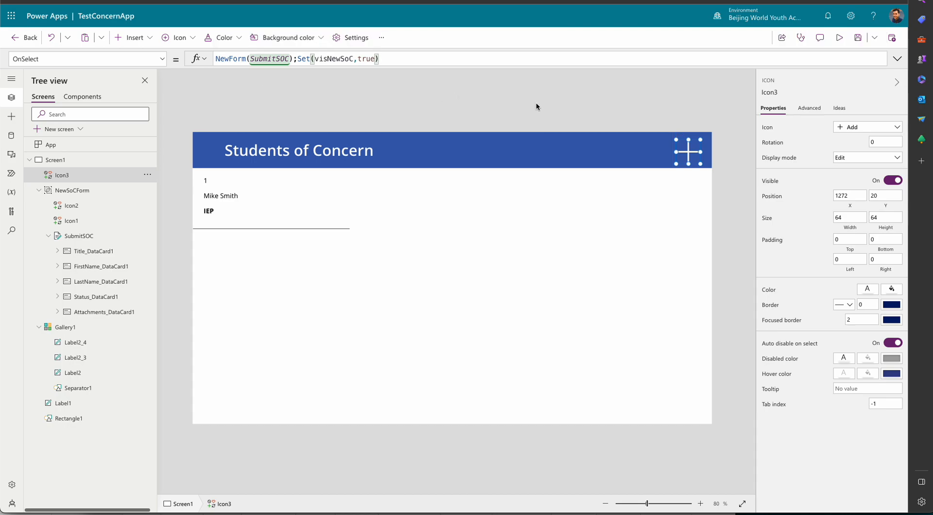
# Preview the app and open the new-entry form through the header's plus icon.
pyautogui.click(839, 38)
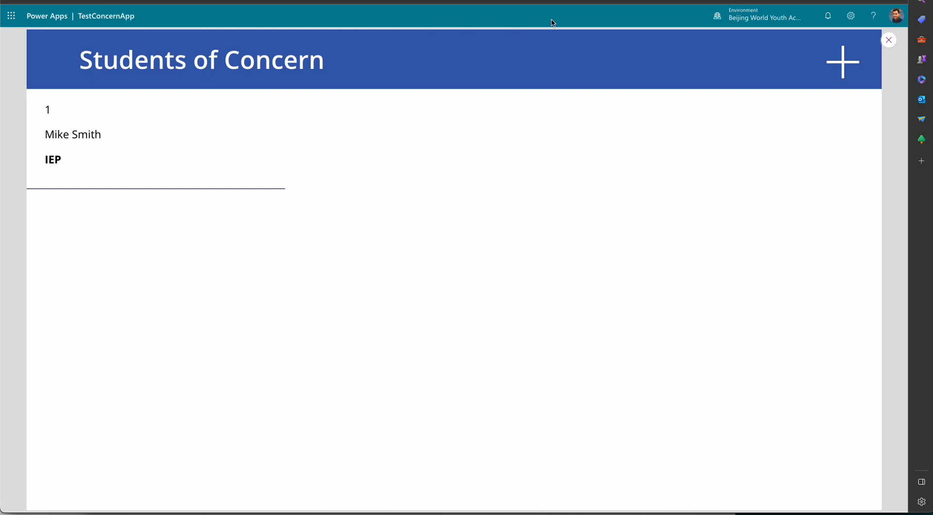
pyautogui.click(846, 68)
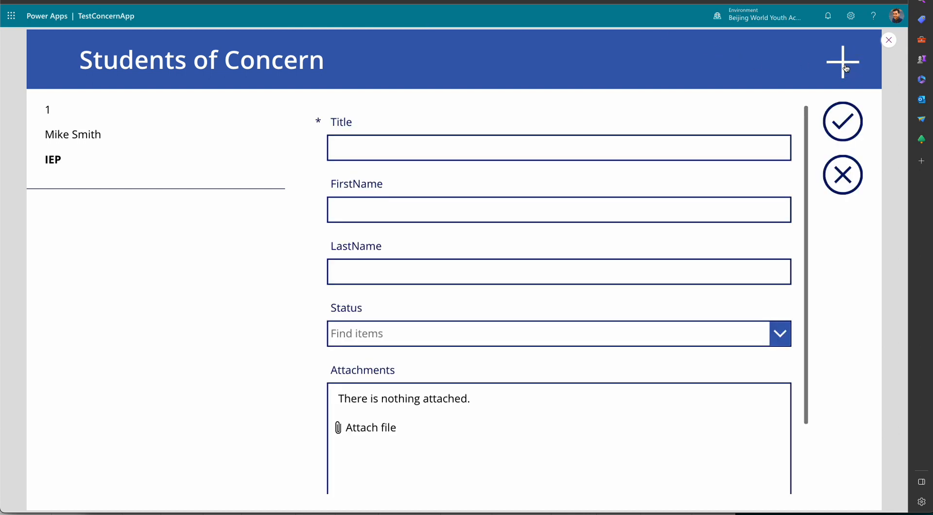
pyautogui.scroll(-2, 597, 192)
pyautogui.scroll(2, 597, 189)
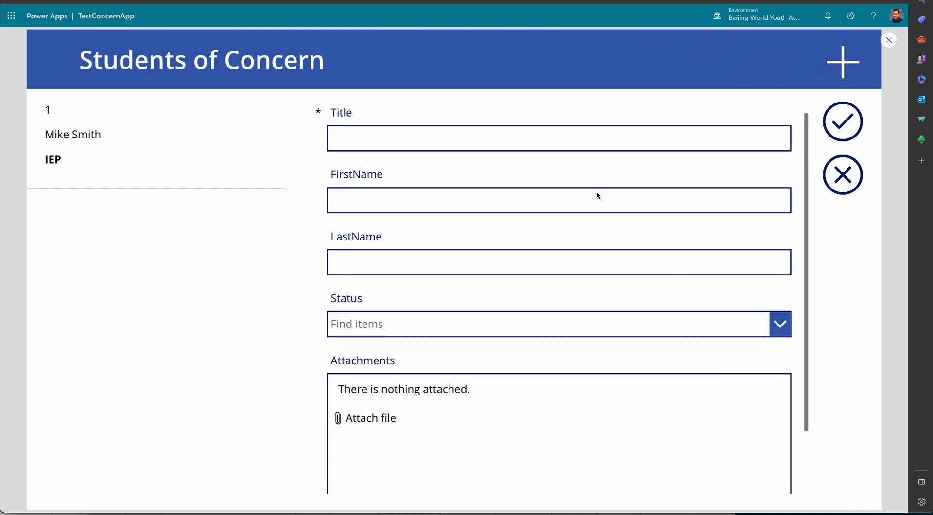
# Submit a test entry with Title 2, the student's first and last name and Status LEP, and close the preview.
pyautogui.click(431, 147)
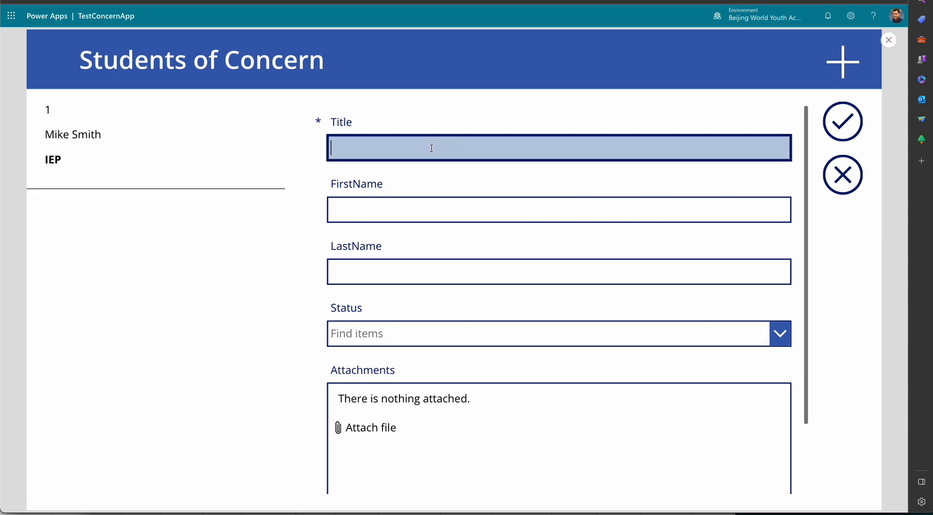
pyautogui.write('2')
pyautogui.click(410, 204)
pyautogui.write('Sara')
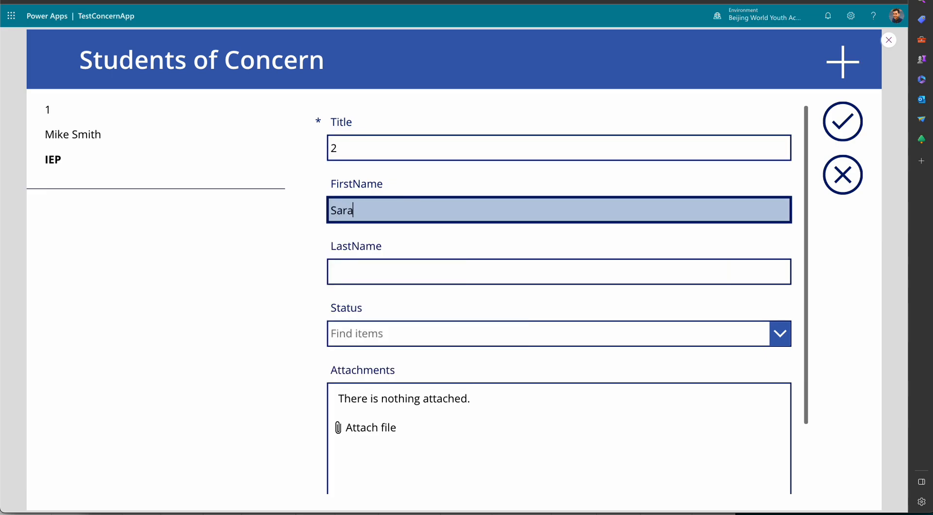
pyautogui.write('jh')
pyautogui.press('Tab')
pyautogui.write('Lee')
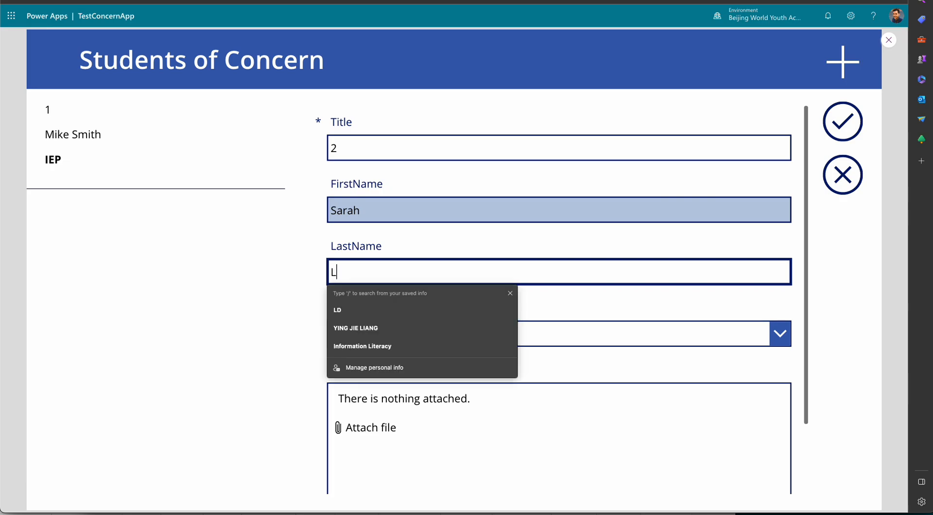
pyautogui.click(376, 343)
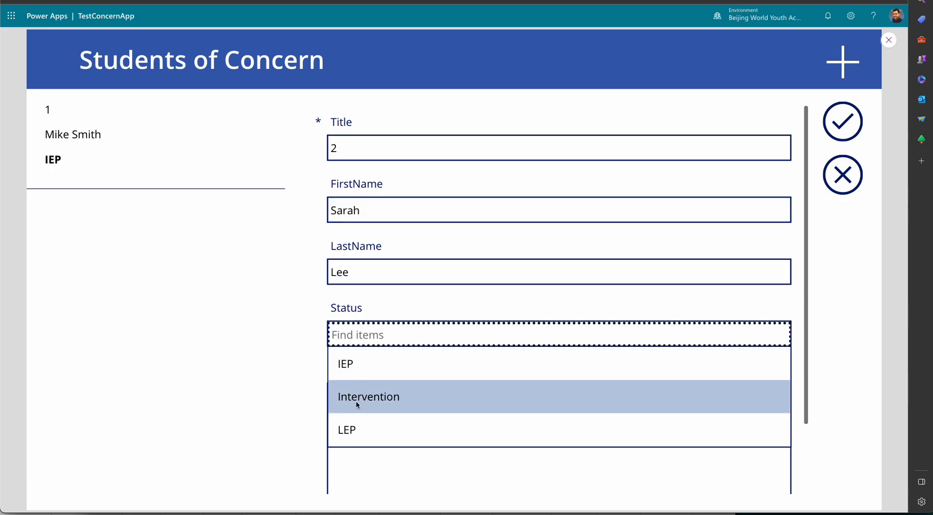
pyautogui.click(351, 428)
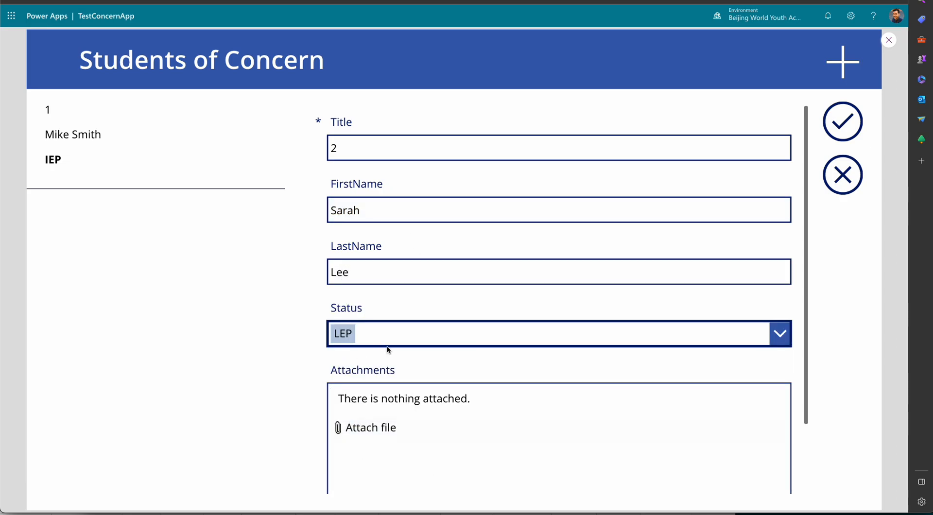
pyautogui.click(852, 124)
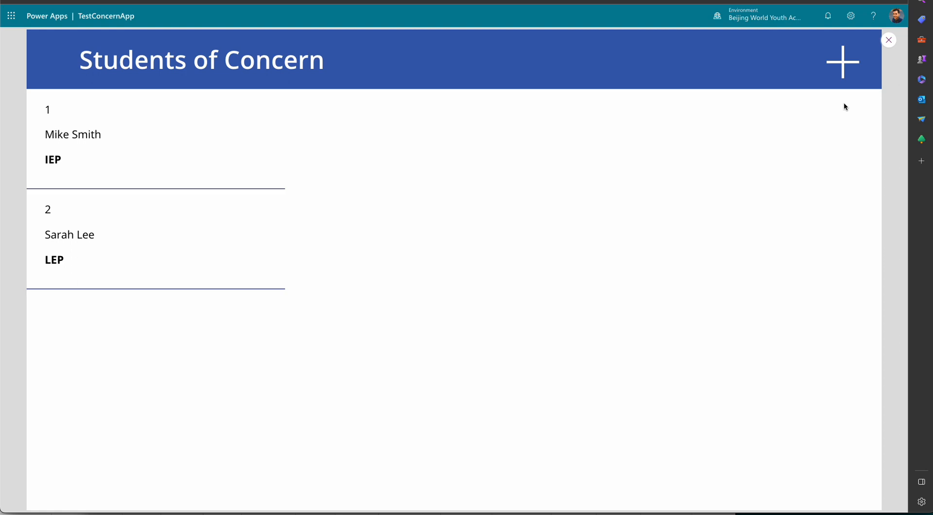
pyautogui.click(888, 41)
# Insert a vertical gallery below the header against the screen's right edge and enlarge it to about 881 by 673, starting at X 484.
pyautogui.click(537, 305)
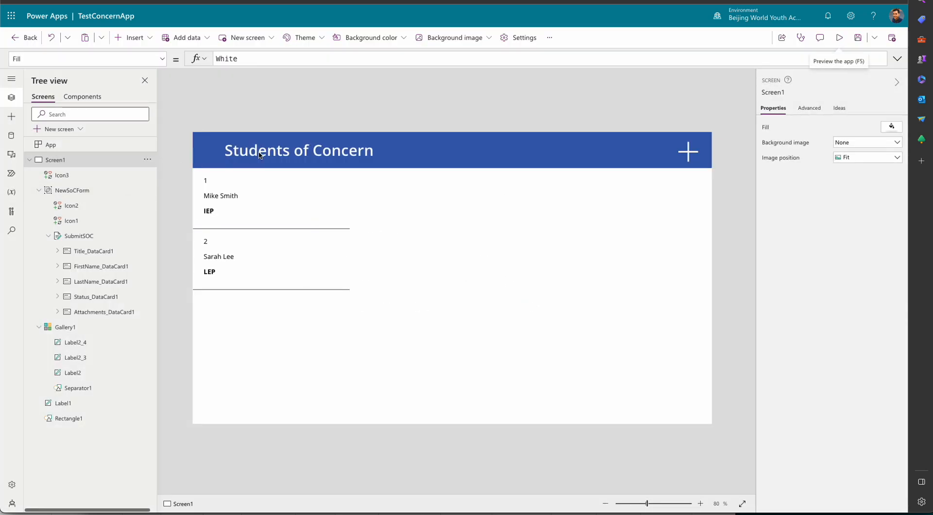
pyautogui.click(144, 44)
pyautogui.click(156, 147)
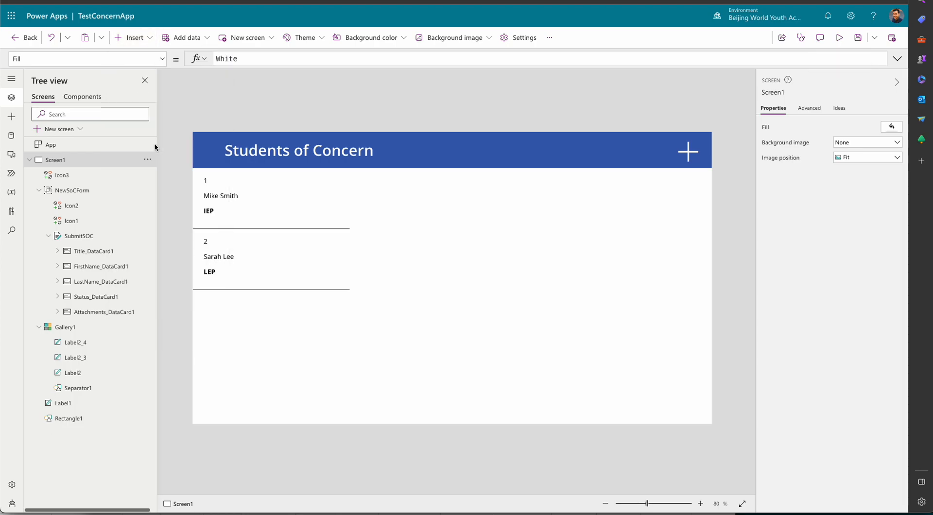
pyautogui.moveTo(451, 360); pyautogui.dragTo(712, 380)
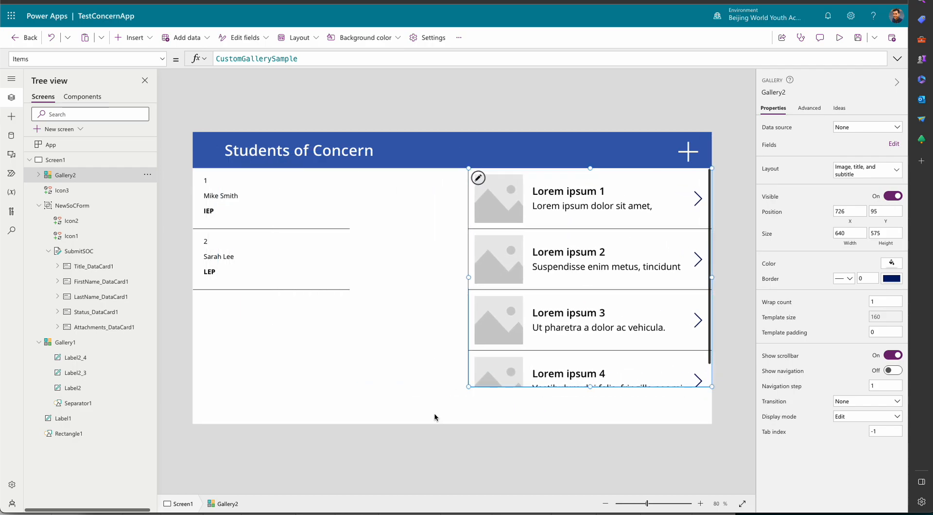
pyautogui.moveTo(468, 388); pyautogui.dragTo(377, 431)
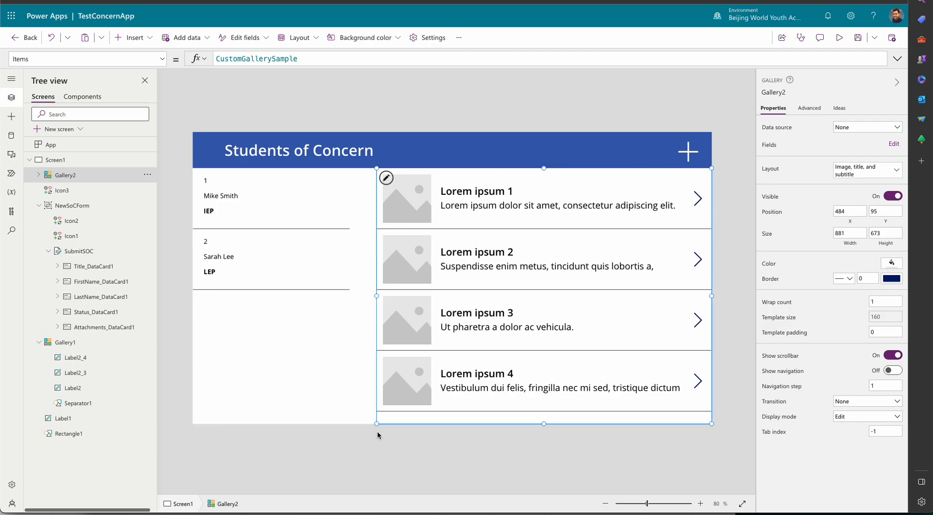
# Delete Gallery2's image, title, subtitle, arrow and separator controls, and connect the gallery to the ConcernLogs data source.
pyautogui.click(428, 208)
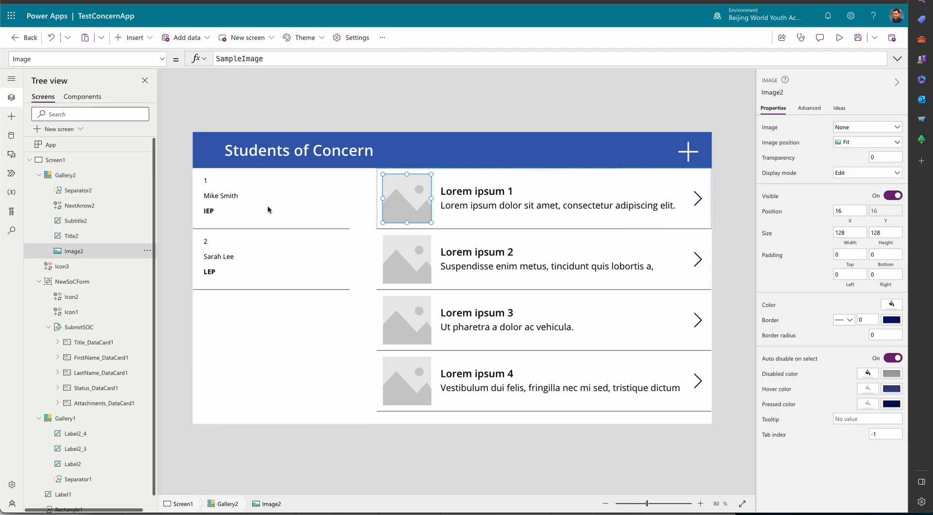
pyautogui.keyDown('ctrl'); pyautogui.click(82, 238); pyautogui.keyUp('ctrl')
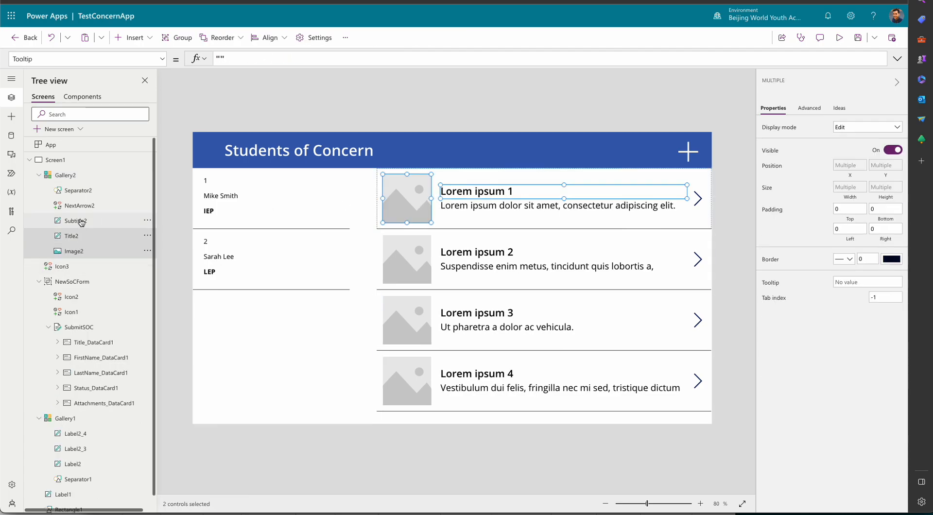
pyautogui.keyDown('ctrl'); pyautogui.click(79, 221); pyautogui.keyUp('ctrl')
pyautogui.keyDown('ctrl'); pyautogui.click(79, 206); pyautogui.keyUp('ctrl')
pyautogui.keyDown('ctrl'); pyautogui.click(80, 192); pyautogui.keyUp('ctrl')
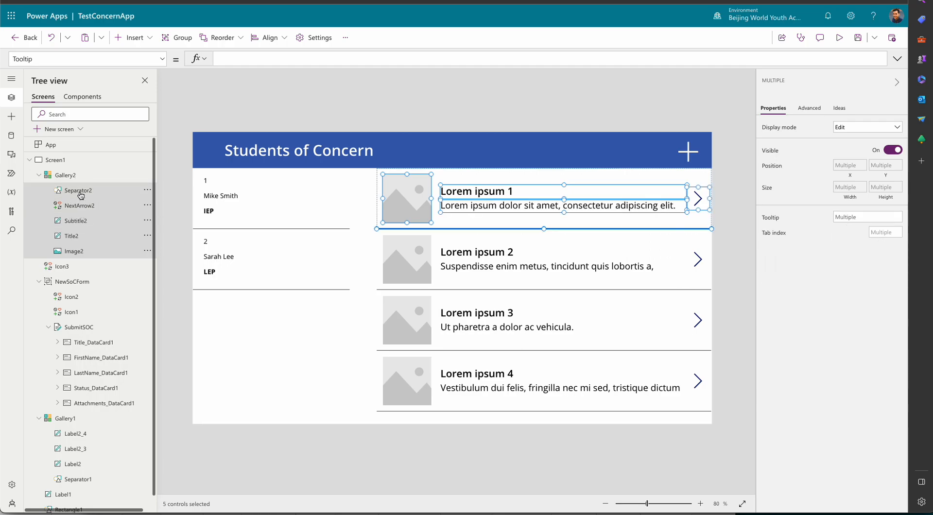
pyautogui.press('Delete')
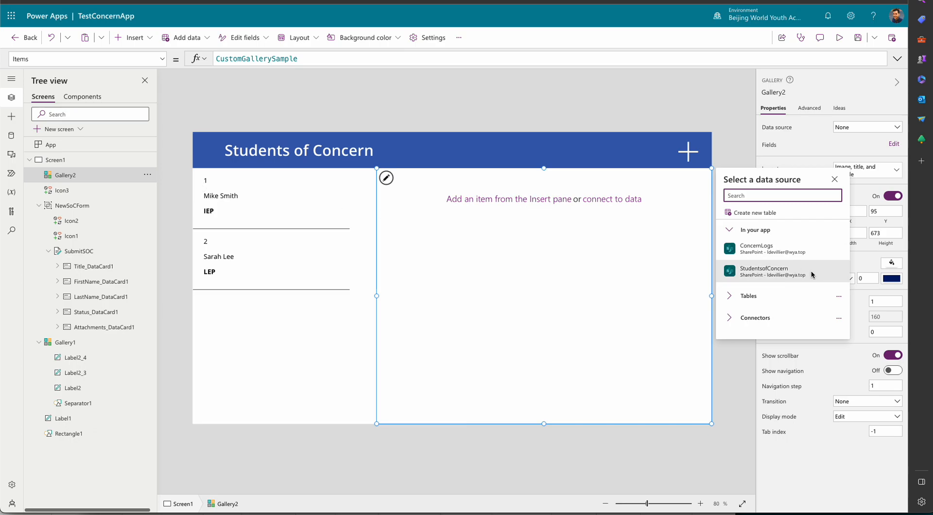
pyautogui.click(759, 249)
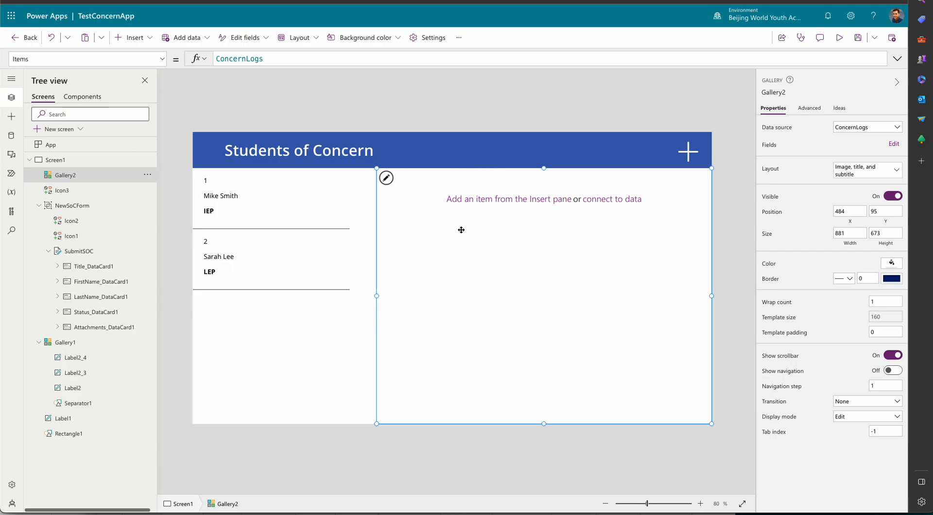
# Insert a text label into Gallery2's item template and begin its Text formula with ThisItem.
pyautogui.click(578, 210)
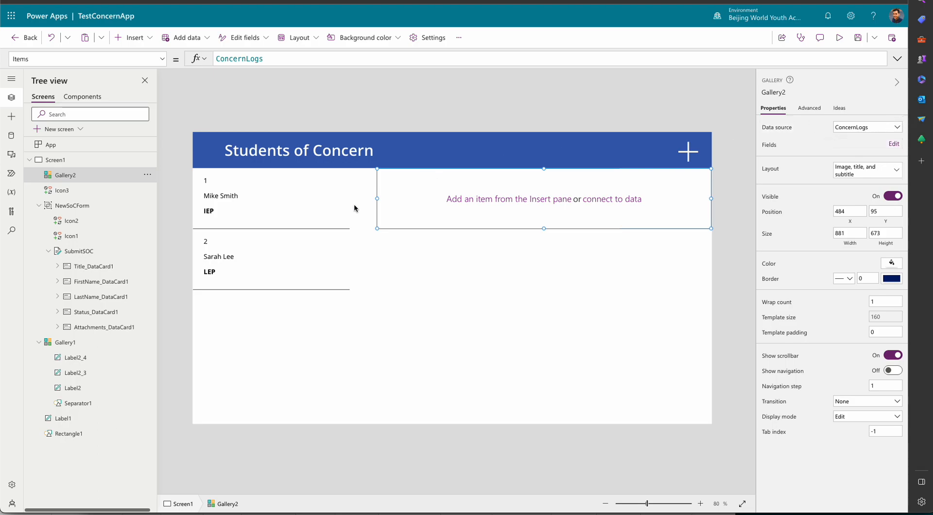
pyautogui.click(457, 198)
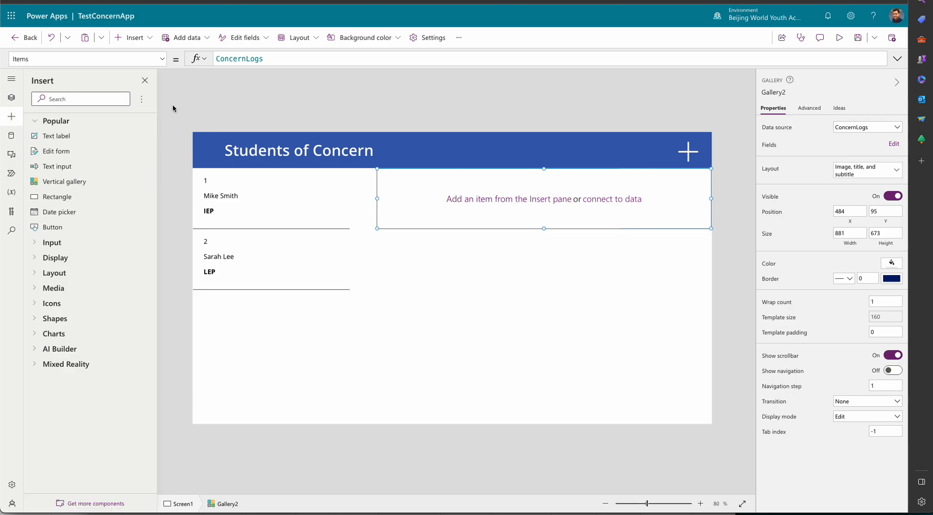
pyautogui.click(132, 38)
pyautogui.click(134, 104)
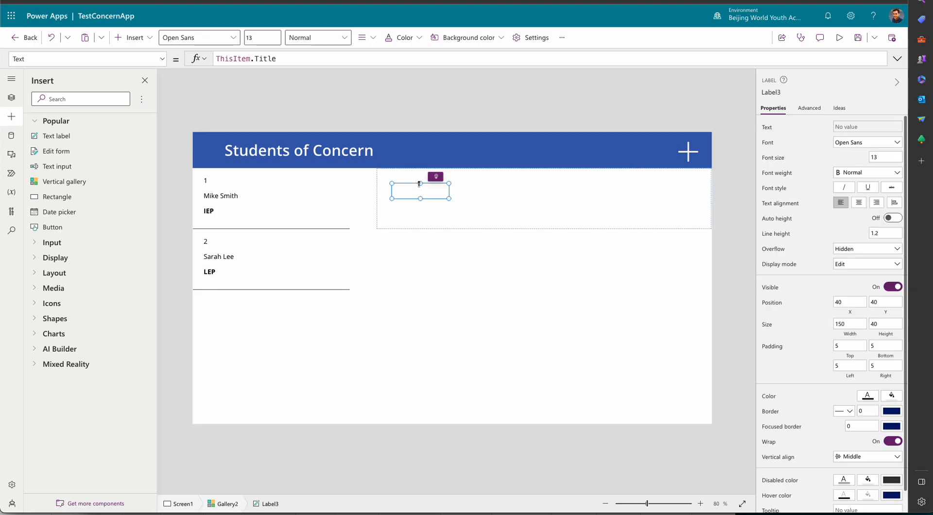
pyautogui.moveTo(277, 58); pyautogui.dragTo(216, 58)
pyautogui.write('ThisItem.')
pyautogui.scroll(-1, 306, 89)
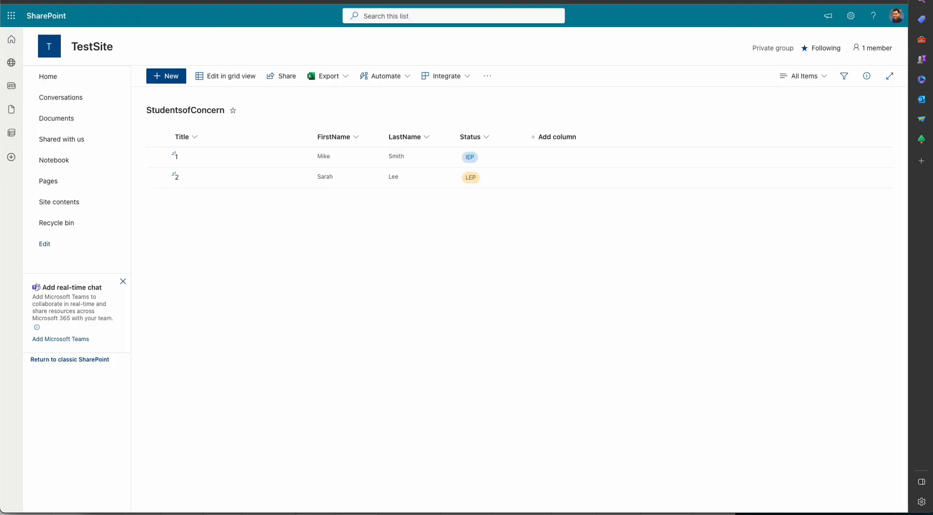
# Switch to SharePoint and check the StudentsofConcern and ConcernLogs lists from the site contents.
pyautogui.click(67, 203)
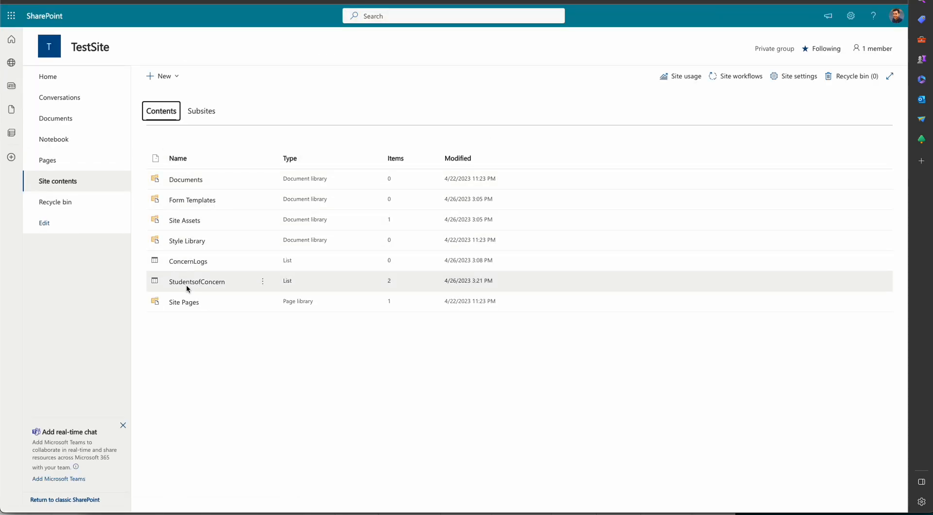
pyautogui.click(186, 286)
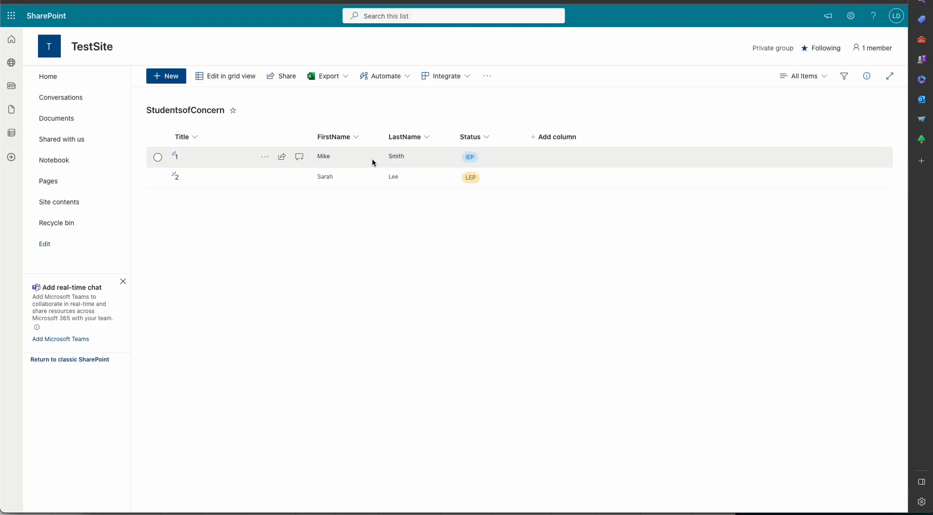
pyautogui.click(67, 201)
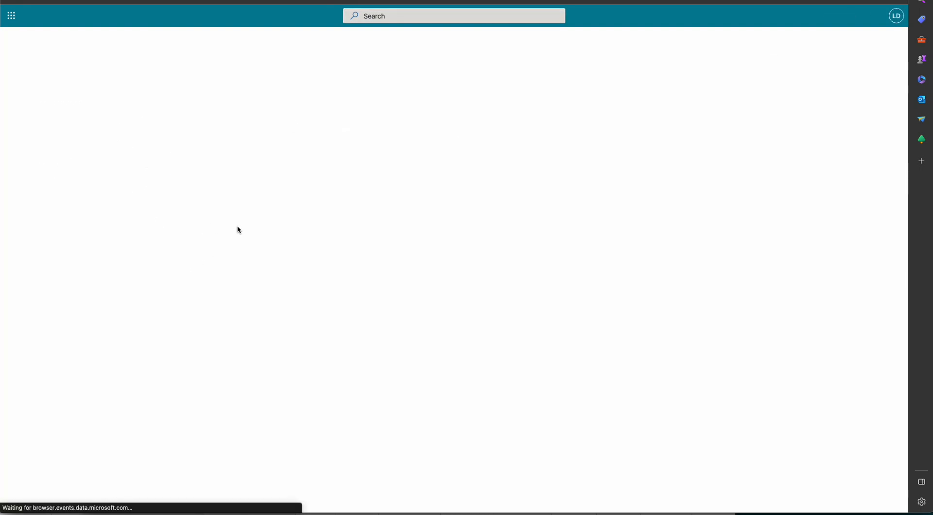
pyautogui.click(177, 259)
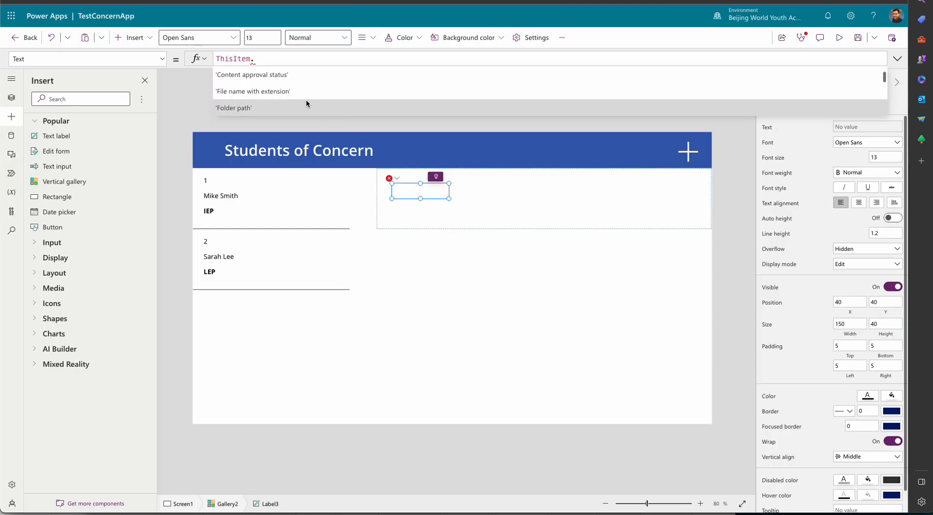
# Back in Power Apps, set the gallery label's Text formula to ThisItem.MeetingLength.Value.
pyautogui.write('eeting')
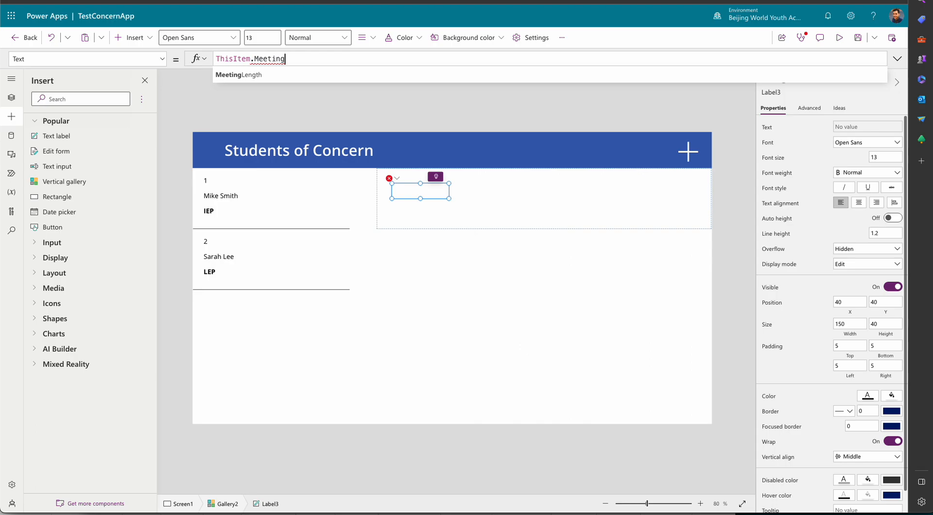
pyautogui.click(288, 75)
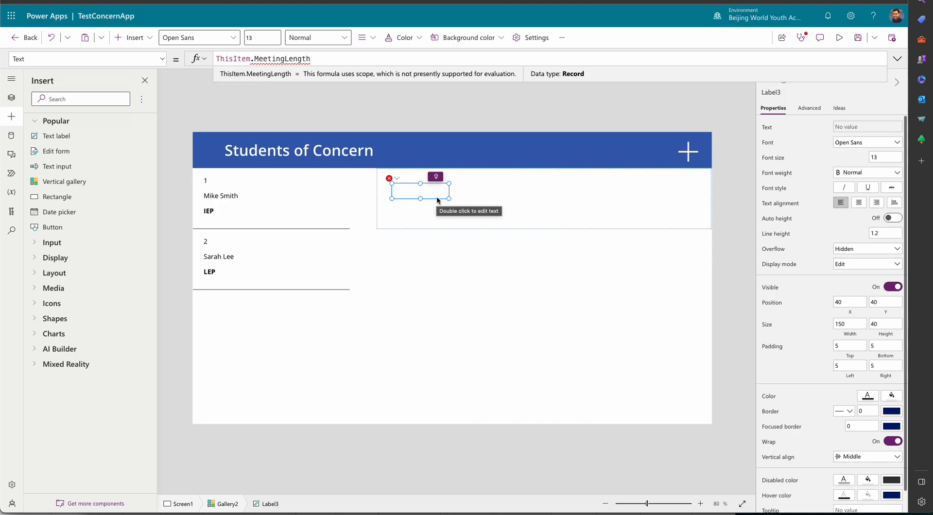
pyautogui.press('BackSpace')
pyautogui.press('BackSpace')
pyautogui.press('BackSpace')
pyautogui.press('BackSpace')
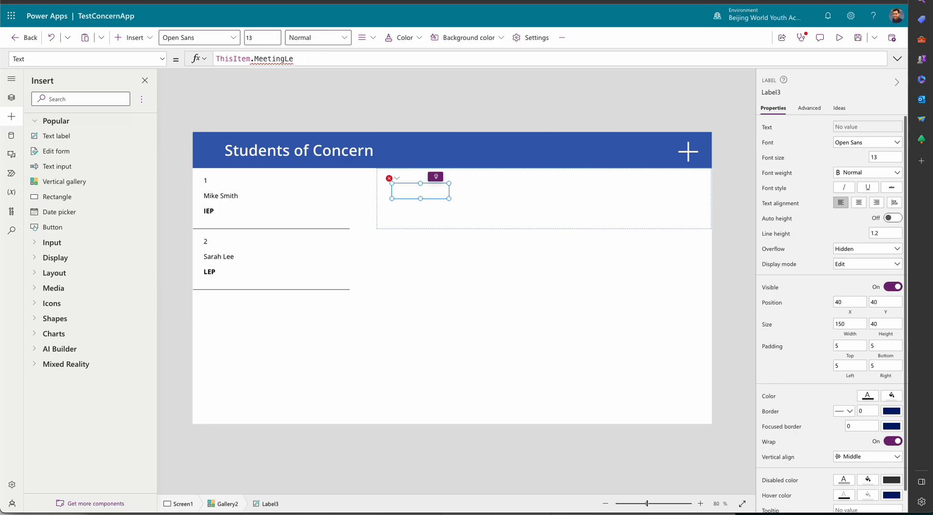
pyautogui.press('BackSpace')
pyautogui.press('BackSpace')
pyautogui.press('BackSpace')
pyautogui.press('BackSpace')
pyautogui.press('BackSpace')
pyautogui.write('eetin')
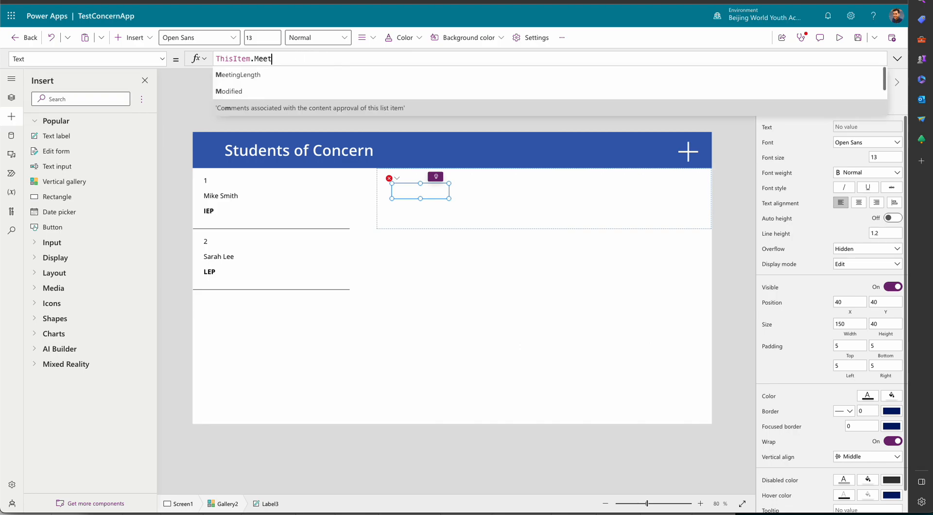
pyautogui.click(270, 76)
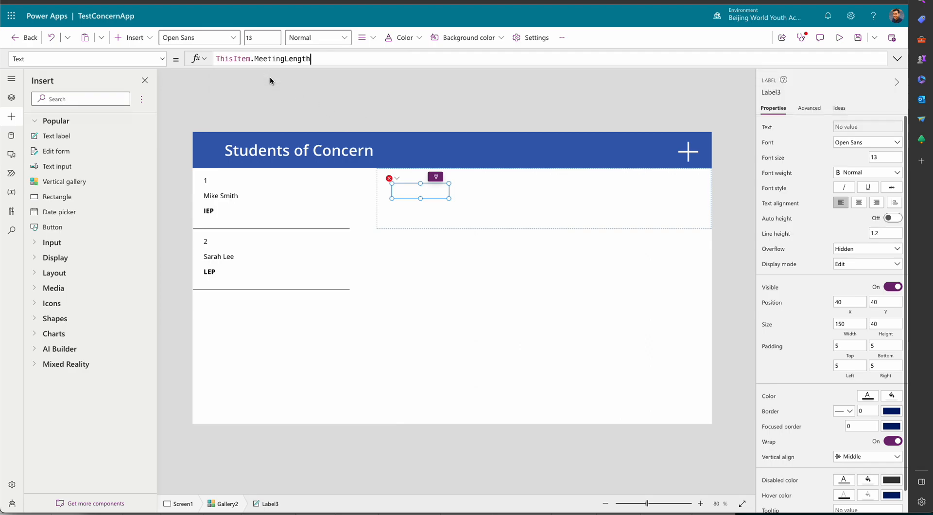
pyautogui.write('.Value')
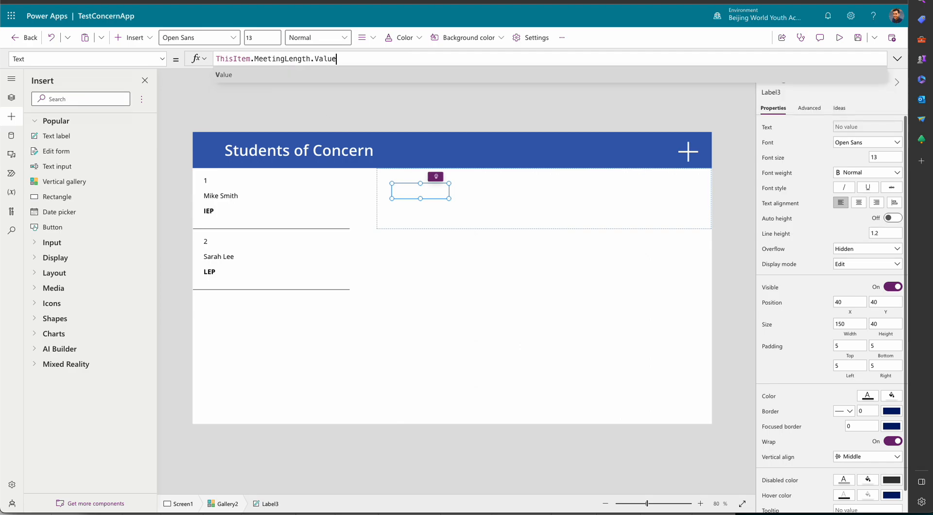
# Duplicate the meeting length label, size the copy to about 665 by 145 beside it, and set its text to ThisItem.Description.
pyautogui.moveTo(443, 189); pyautogui.dragTo(706, 226)
pyautogui.hotkey('ctrl', 'c')
pyautogui.hotkey('ctrl', 'v')
pyautogui.moveTo(256, 59); pyautogui.dragTo(387, 65)
pyautogui.press('BackSpace')
pyautogui.write('Description')
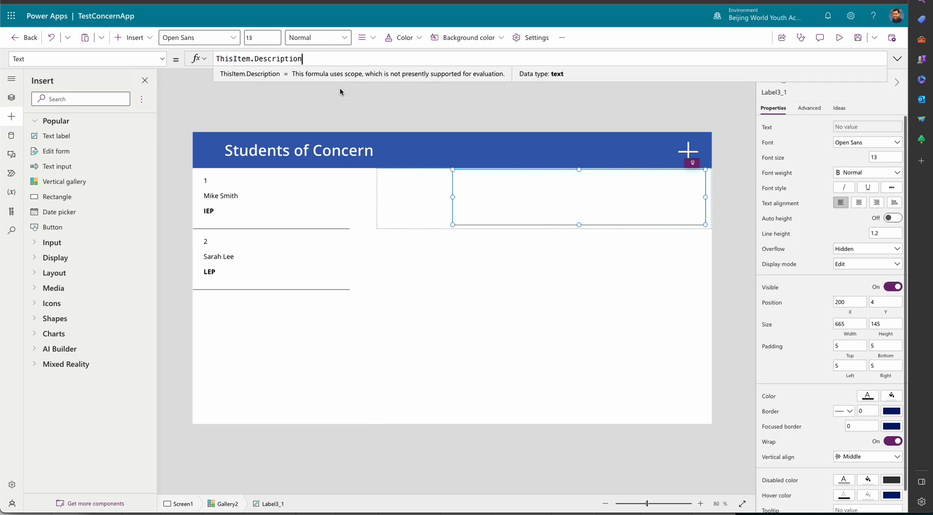
pyautogui.click(420, 120)
# Begin Gallery2's Items formula as LookUp(ConcernLogs,Title=.
pyautogui.click(517, 234)
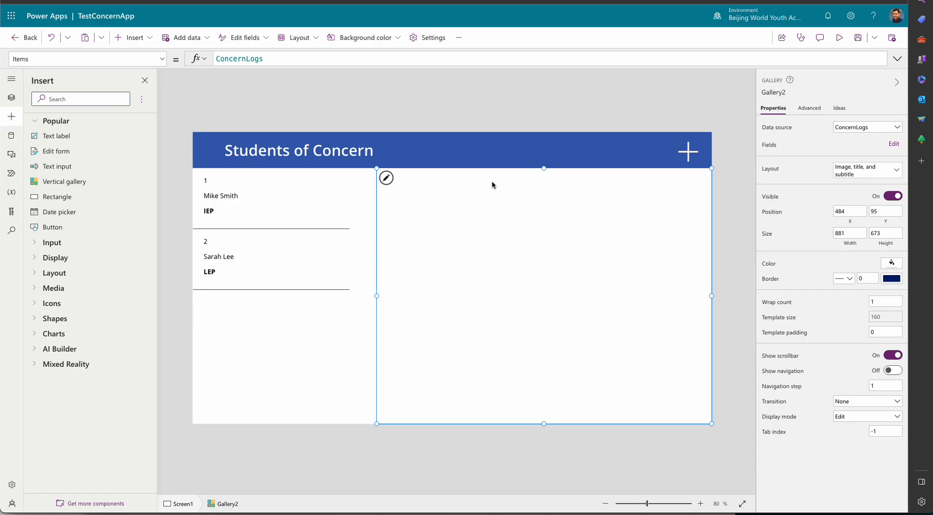
pyautogui.click(246, 58)
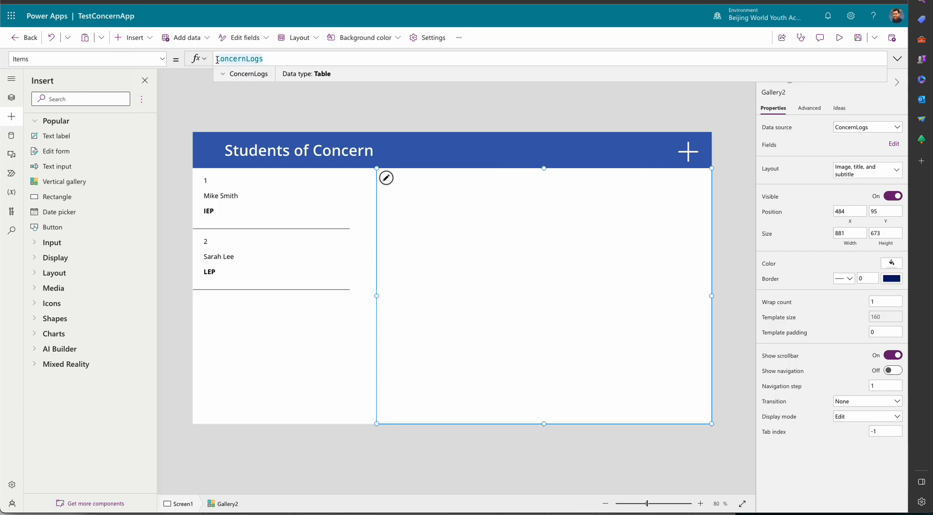
pyautogui.write('LookUp(')
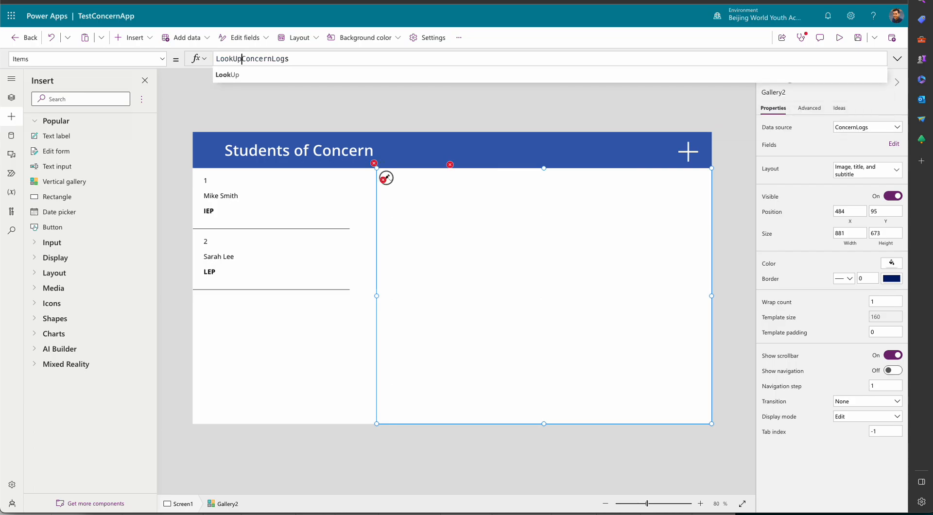
pyautogui.click(305, 57)
pyautogui.write(',Title=')
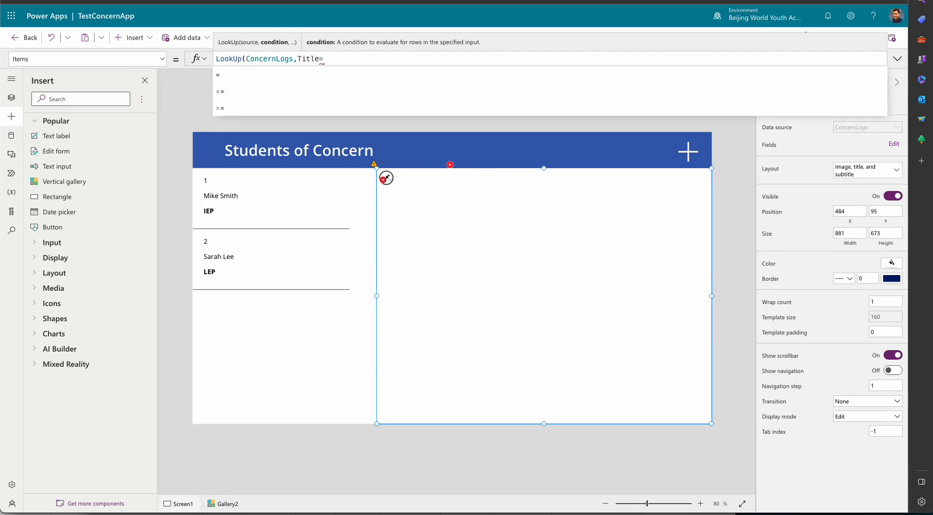
# Rename the student gallery Gallery1 as SoCGallery and the log gallery Gallery2 as LogGallery.
pyautogui.click(11, 97)
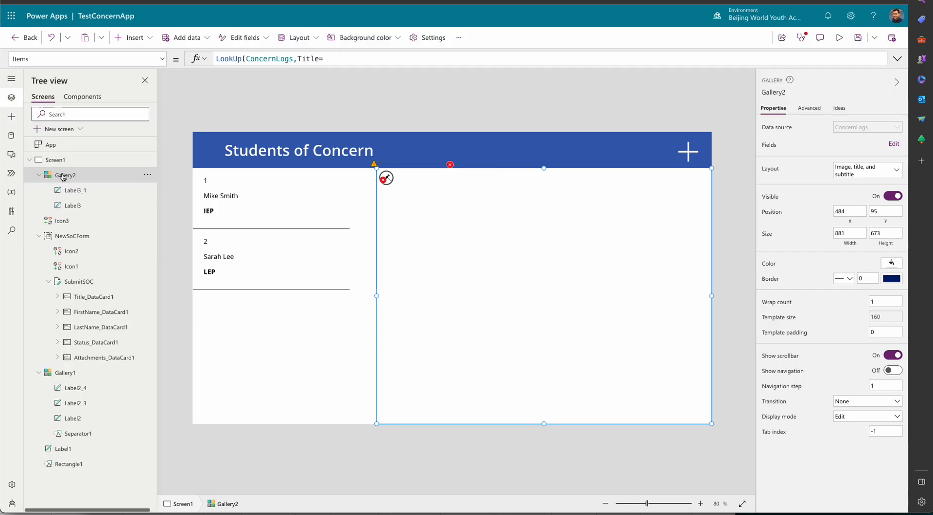
pyautogui.doubleClick(63, 372)
pyautogui.write('S')
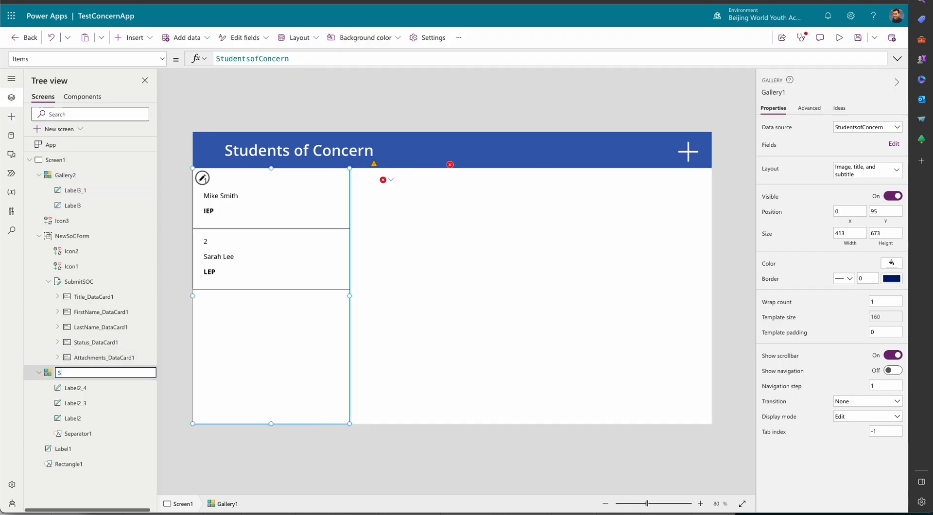
pyautogui.write('oCGallery')
pyautogui.press('Return')
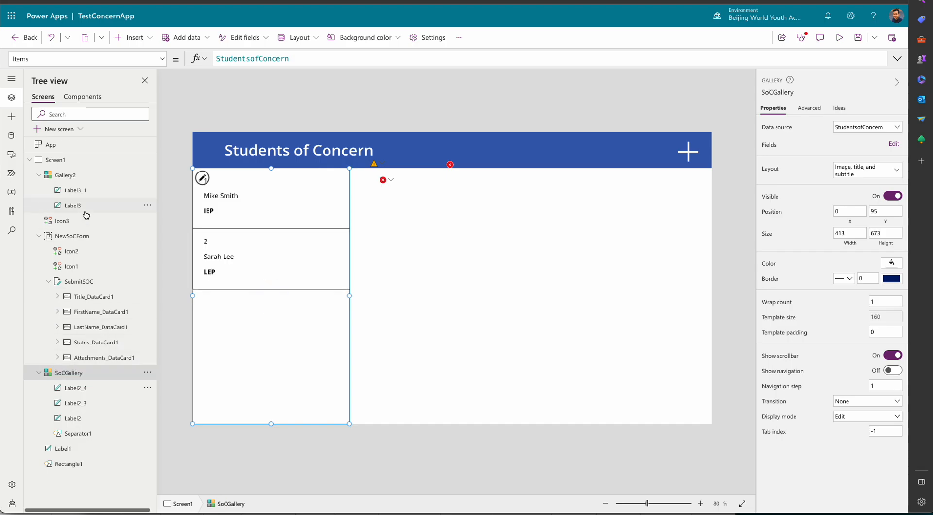
pyautogui.doubleClick(64, 175)
pyautogui.write('LogG')
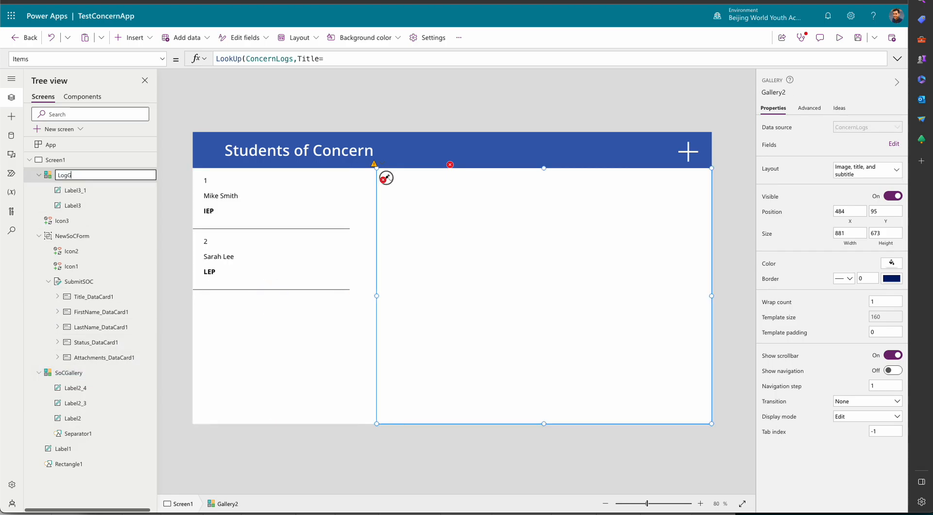
pyautogui.press('Return')
pyautogui.click(48, 372)
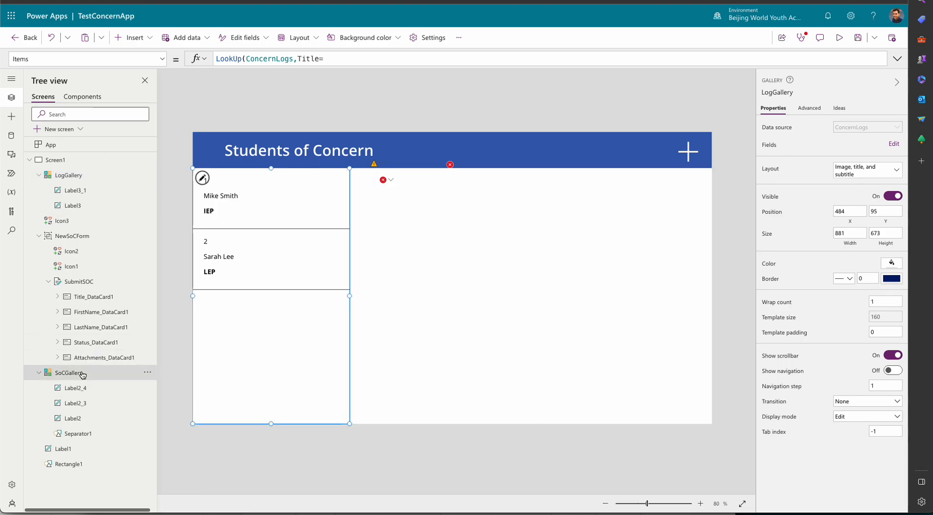
# Complete LogGallery's Items formula as LookUp(ConcernLogs,Title=SoCGallery.Selected.Title).
pyautogui.click(589, 285)
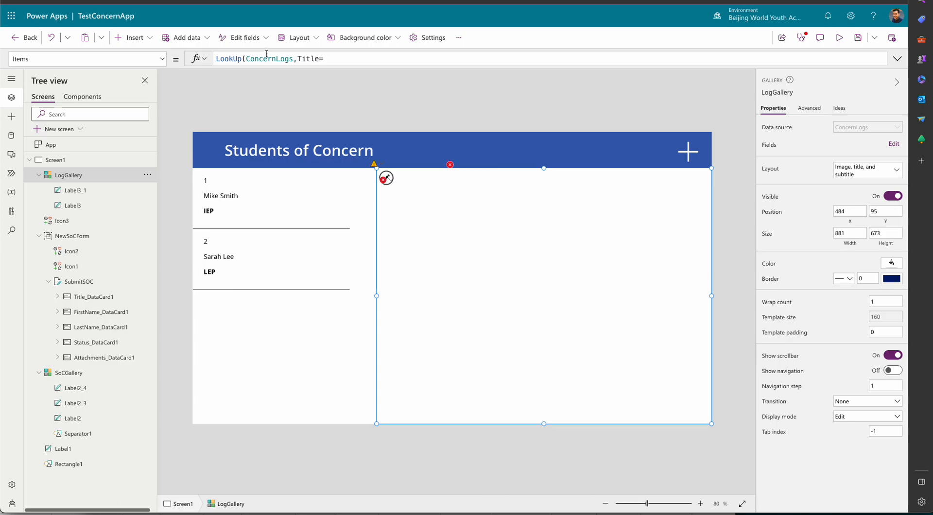
pyautogui.click(334, 60)
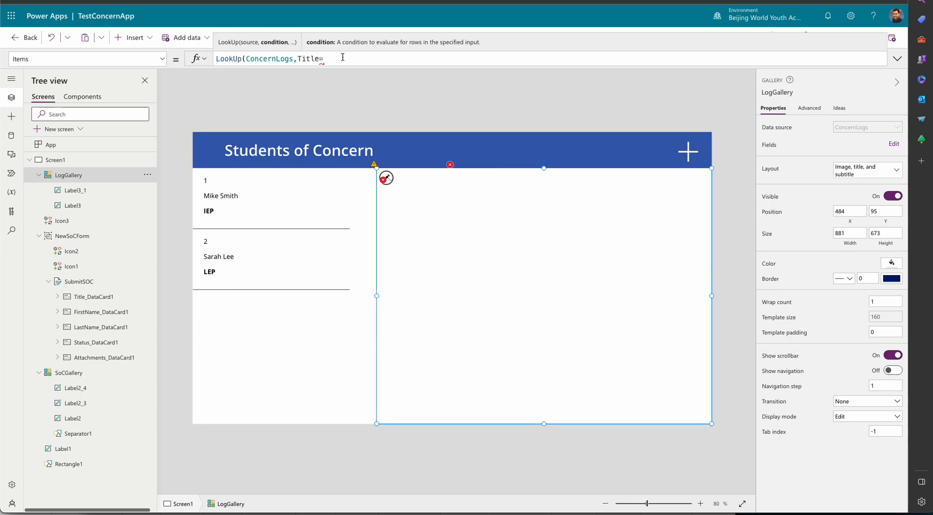
pyautogui.write('So')
pyautogui.write('Ca')
pyautogui.write('allery.Selected')
pyautogui.write('.T')
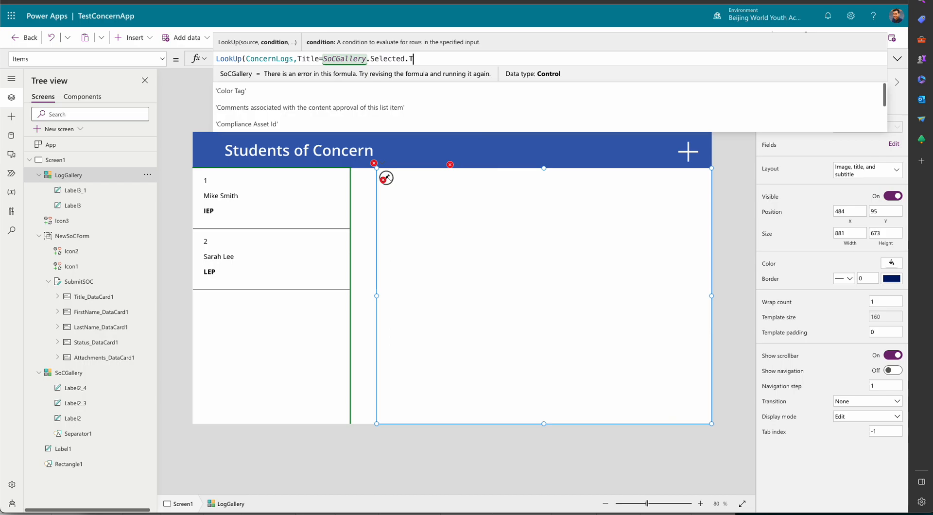
pyautogui.write('itle(')
pyautogui.press('BackSpace')
pyautogui.write(')')
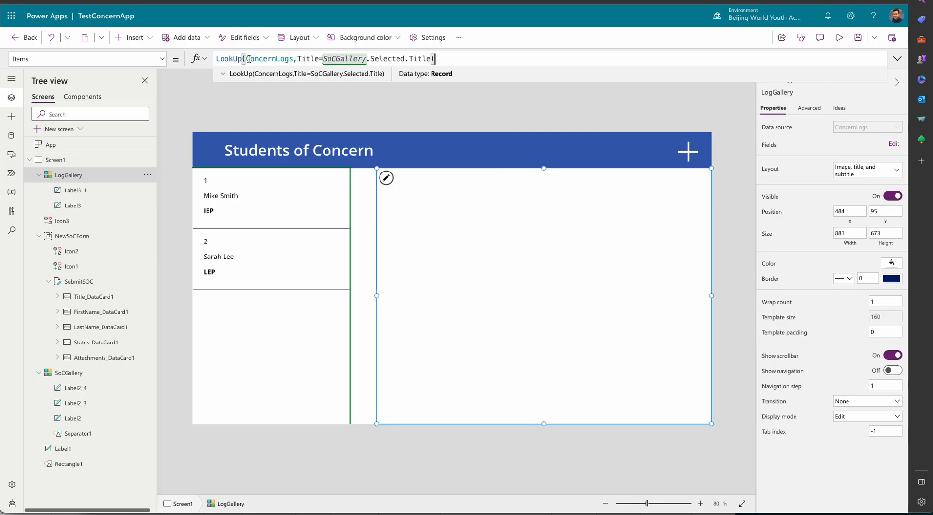
# Replace the LookUp function in LogGallery's Items formula with Filter.
pyautogui.click(307, 61)
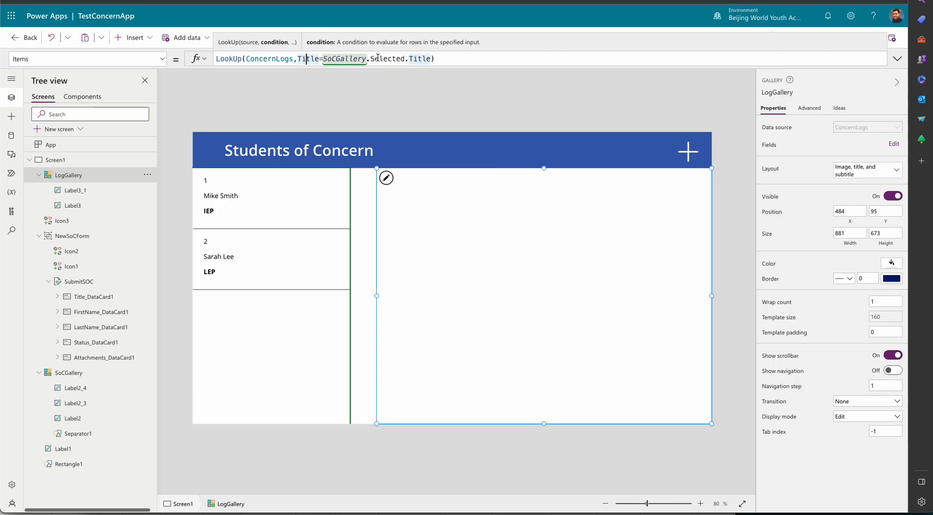
pyautogui.doubleClick(228, 58)
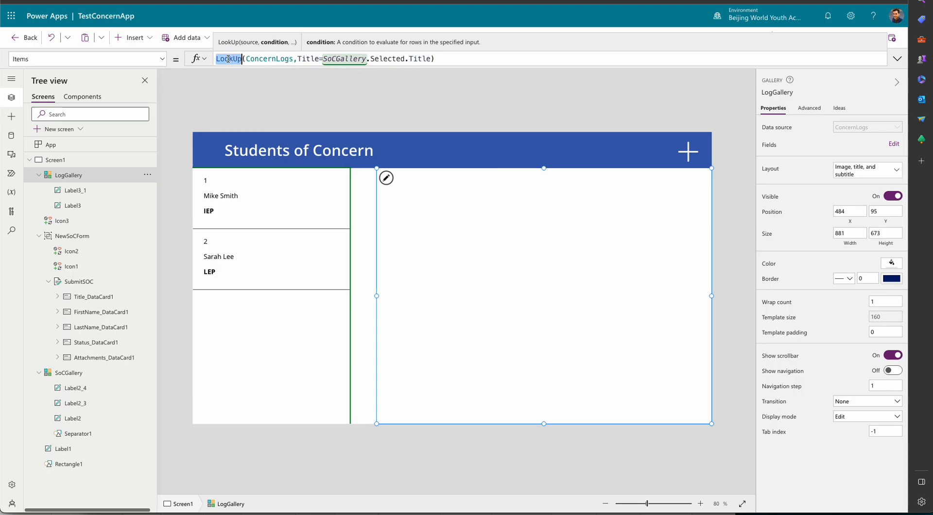
pyautogui.write('Filter')
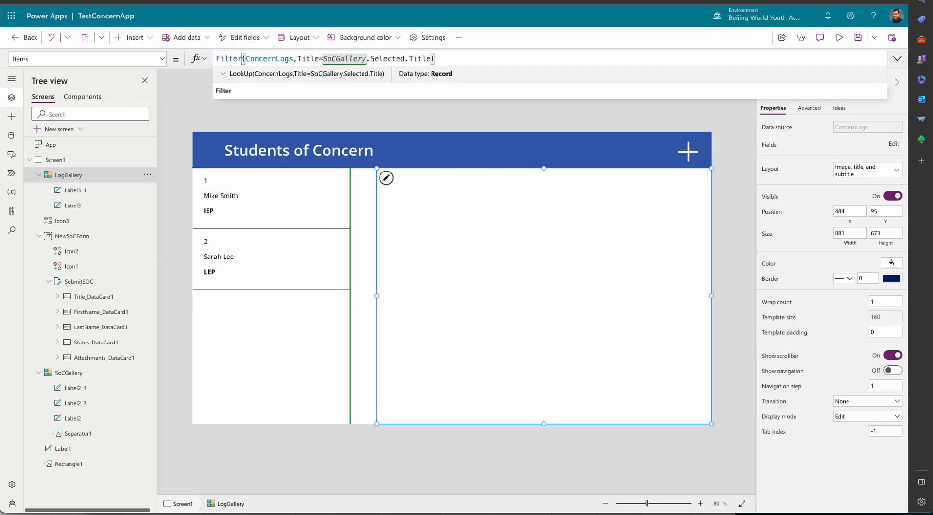
# Wrap LogGallery's Filter formula in SortByColumns, sorting by "Created" with SortOrder.Descending.
pyautogui.click(217, 58)
pyautogui.write('Sort')
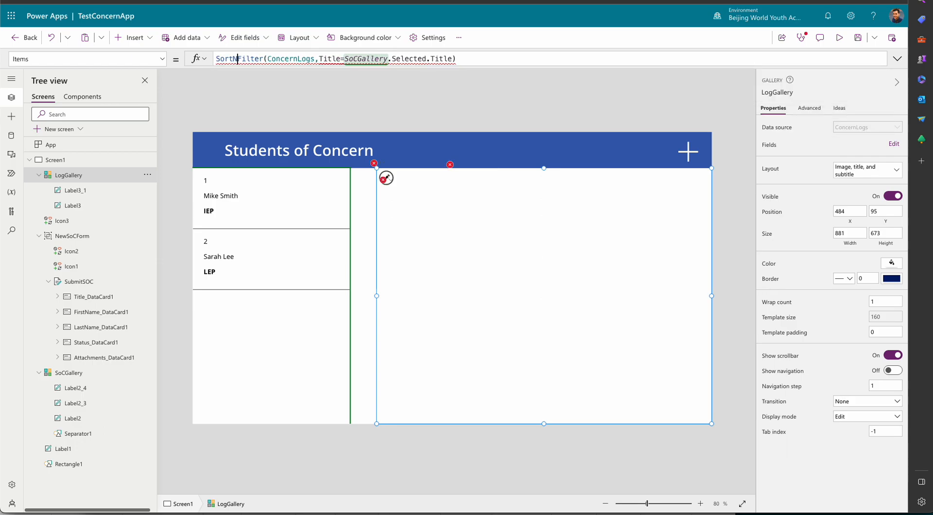
pyautogui.write('ByColumns')
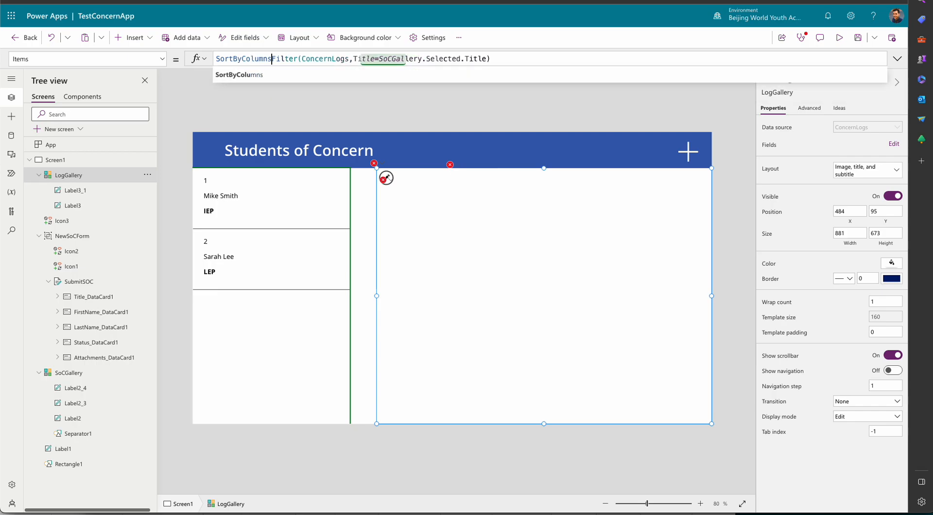
pyautogui.press('Tab')
pyautogui.write(',')
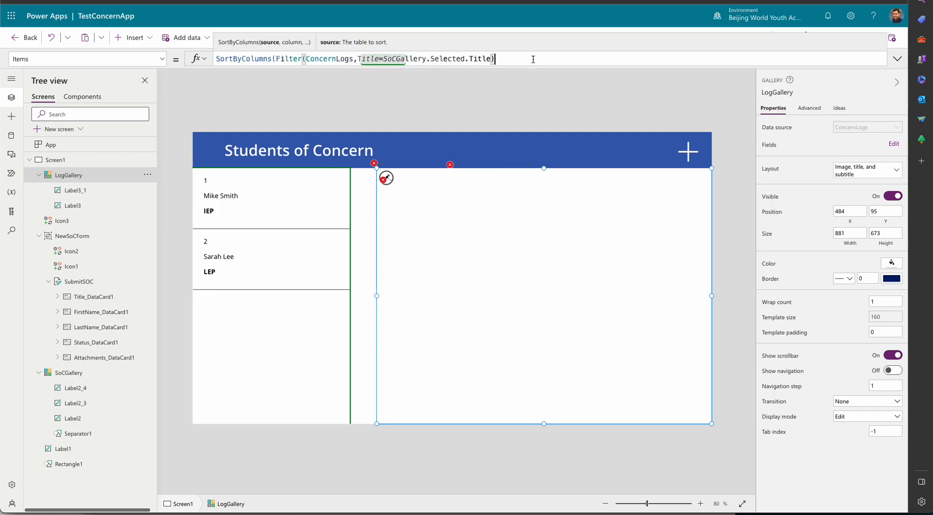
pyautogui.write('""')
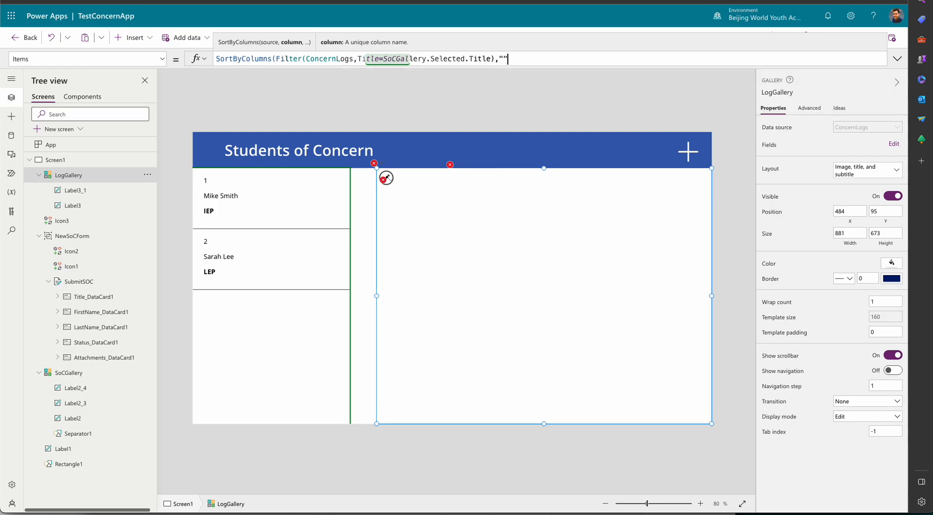
pyautogui.write('Created')
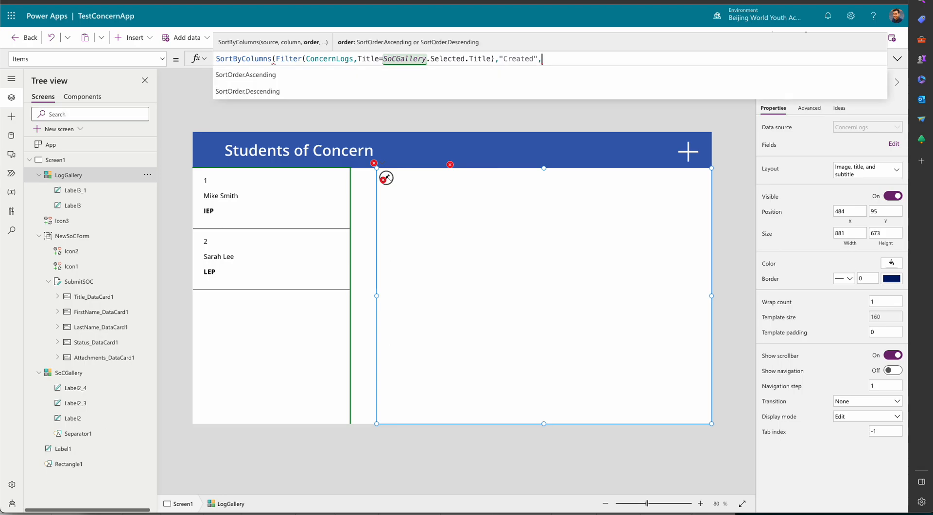
pyautogui.write(',Descending')
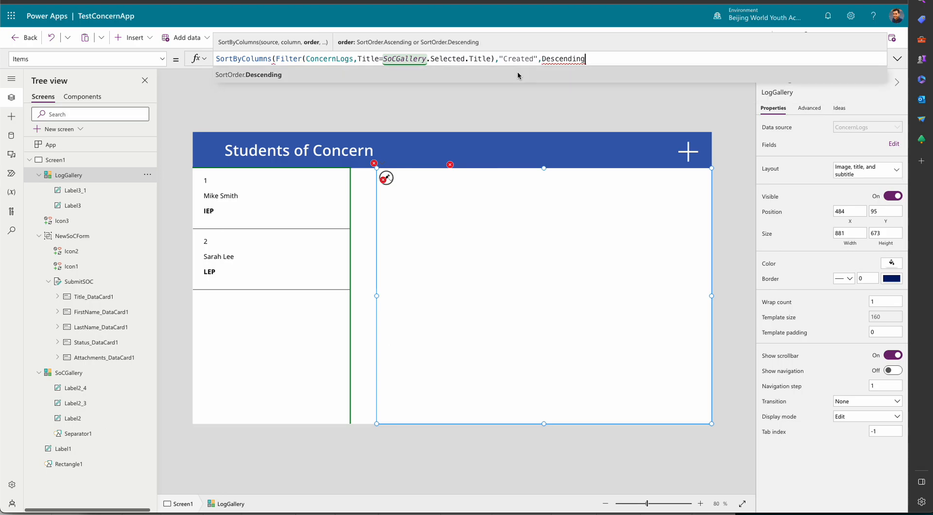
pyautogui.press('Tab')
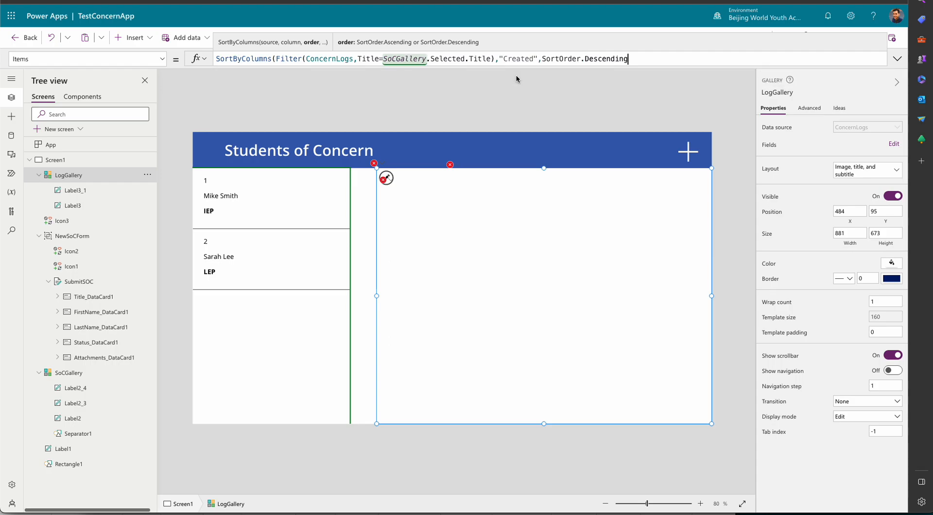
pyautogui.write(')')
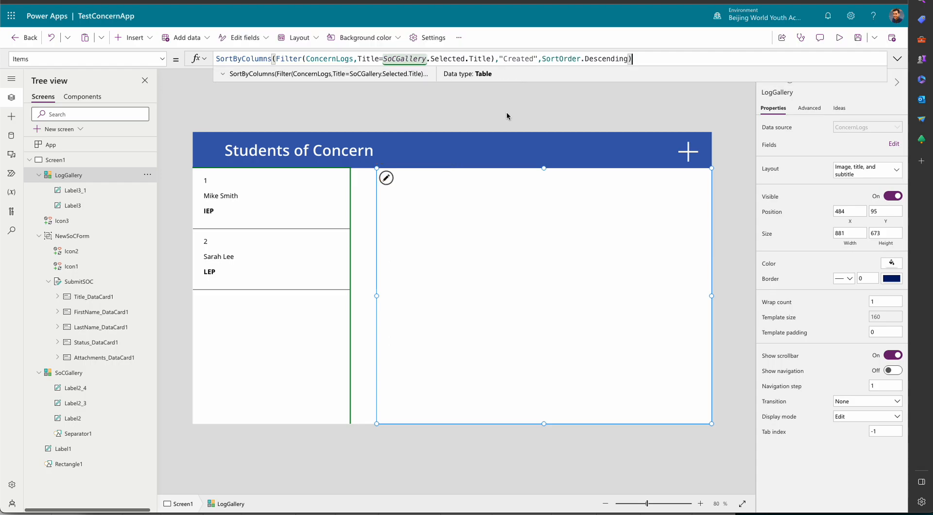
pyautogui.click(506, 116)
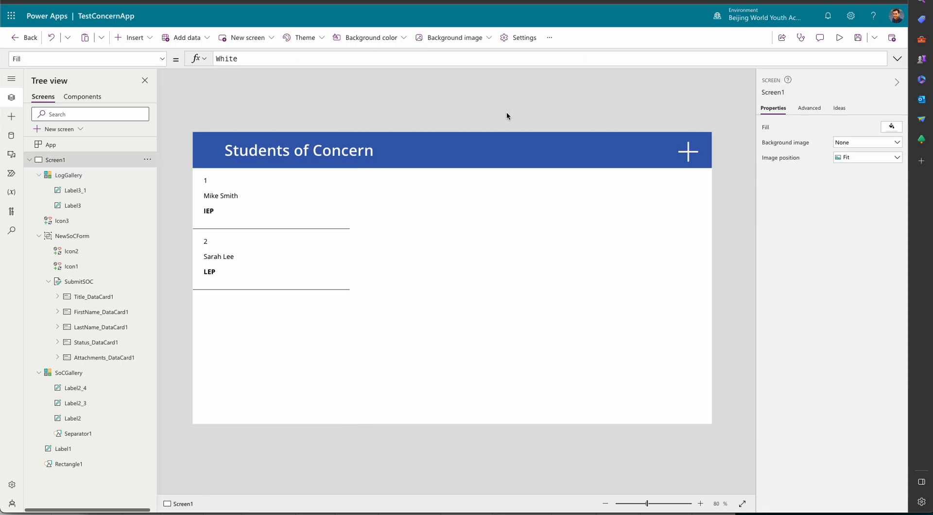
# Insert a Message icon on Screen1.
pyautogui.click(147, 41)
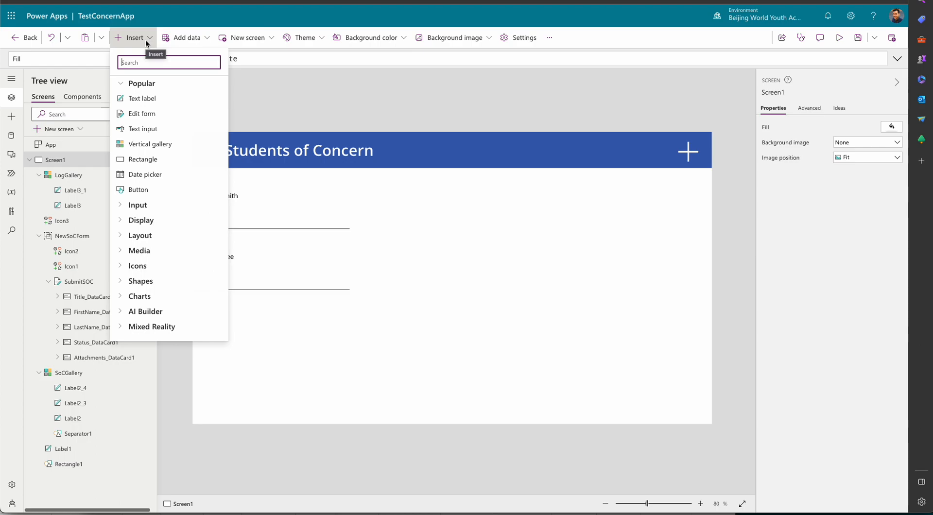
pyautogui.write('icon')
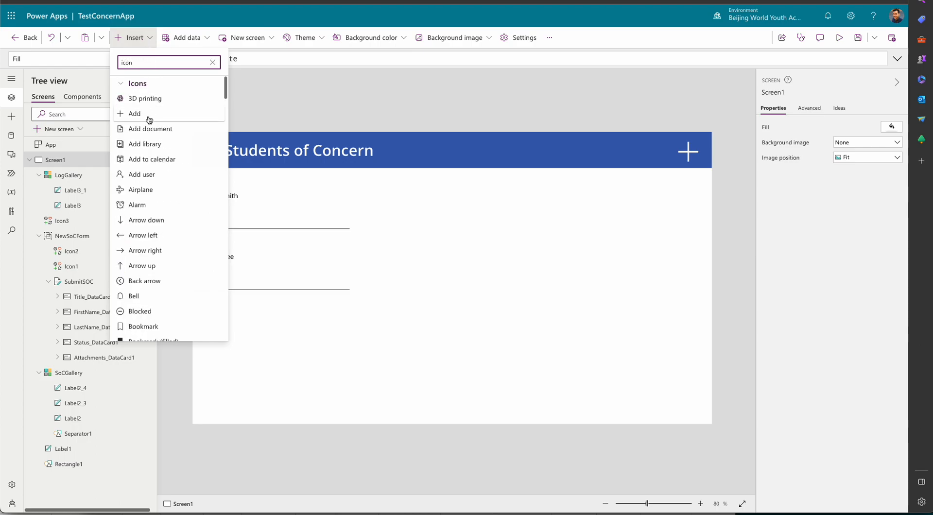
pyautogui.scroll(-15, 147, 115)
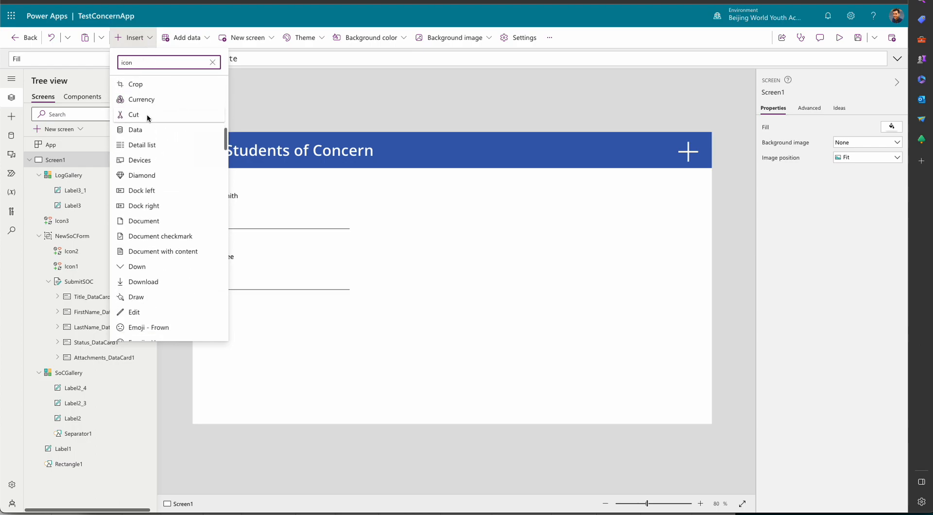
pyautogui.scroll(-12, 147, 115)
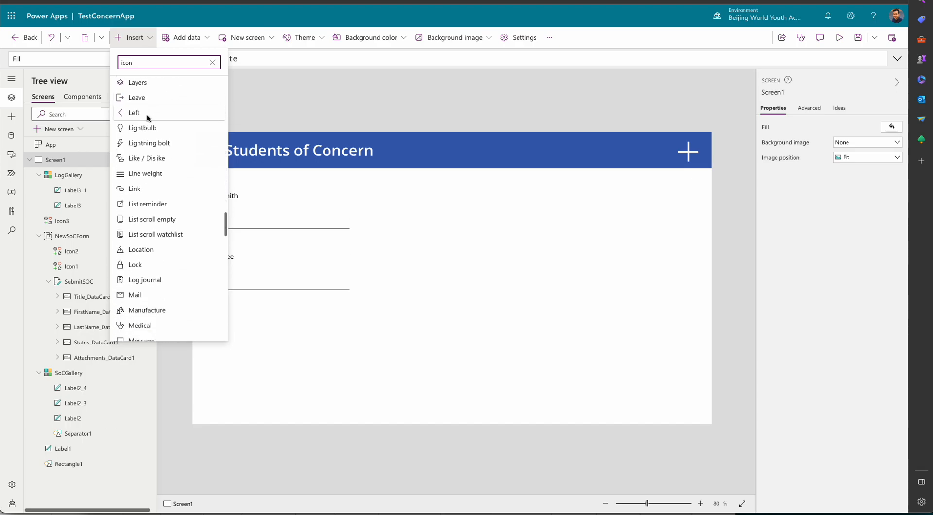
pyautogui.scroll(-10, 147, 115)
pyautogui.scroll(-10, 146, 117)
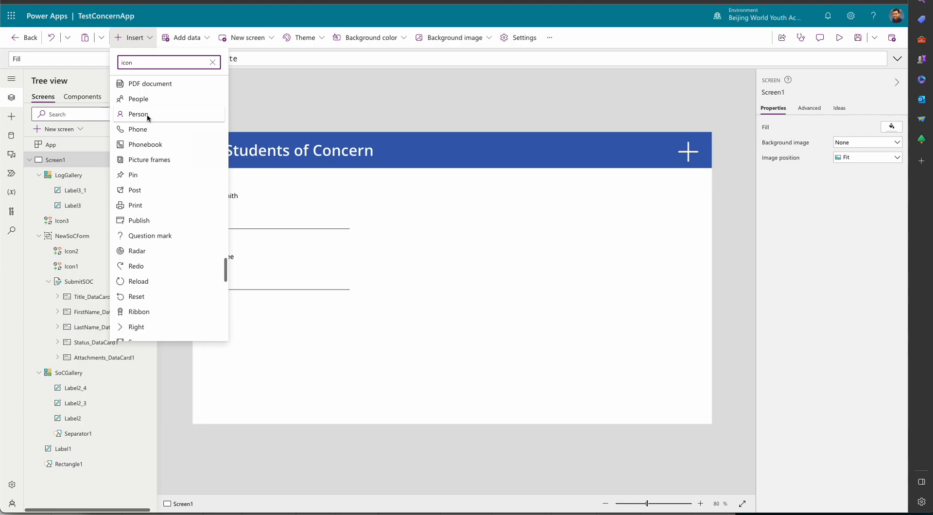
pyautogui.scroll(-15, 147, 114)
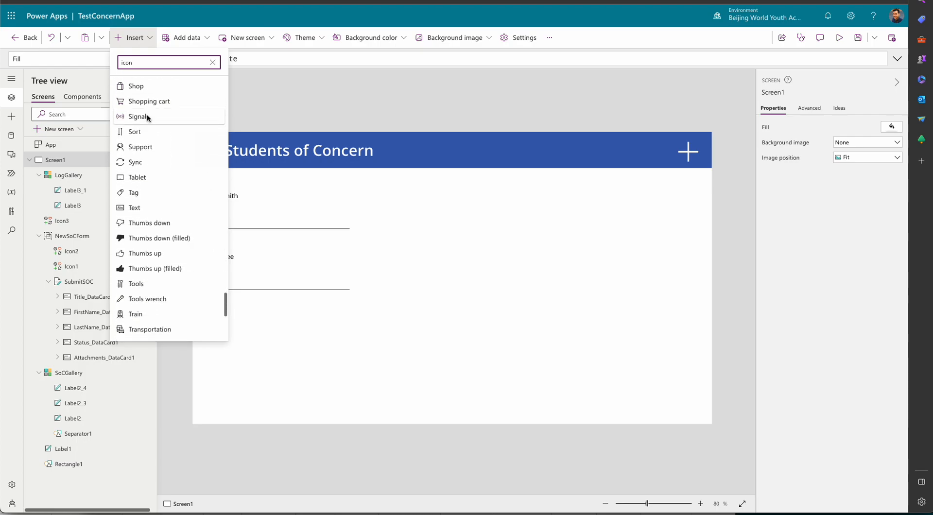
pyautogui.scroll(-15, 146, 117)
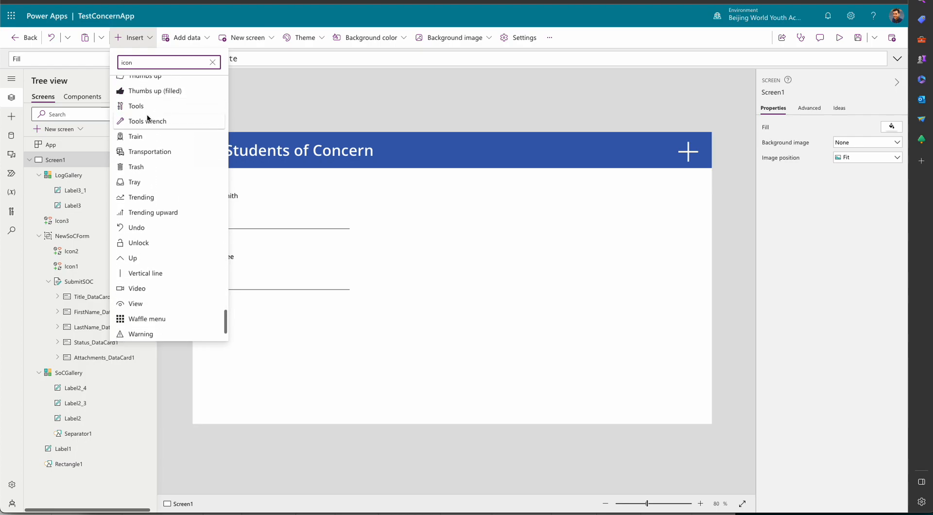
pyautogui.scroll(10, 148, 117)
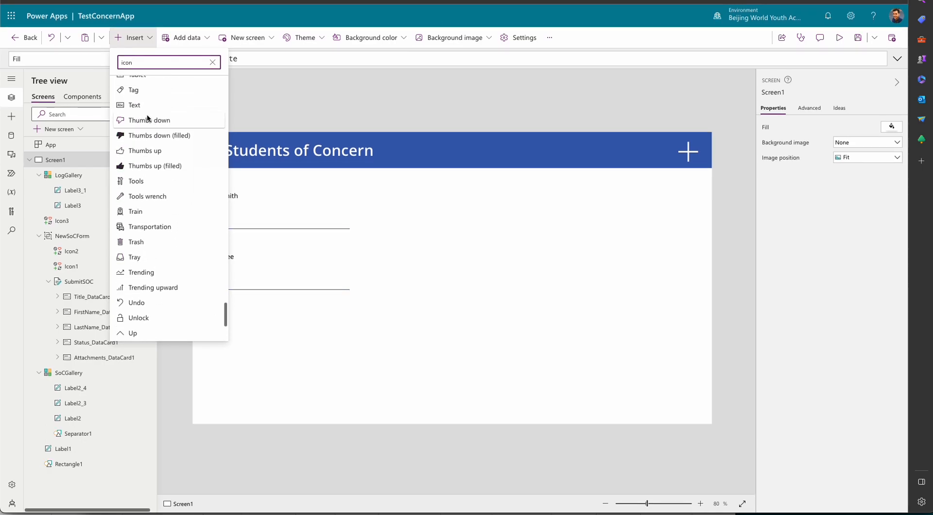
pyautogui.scroll(10, 147, 117)
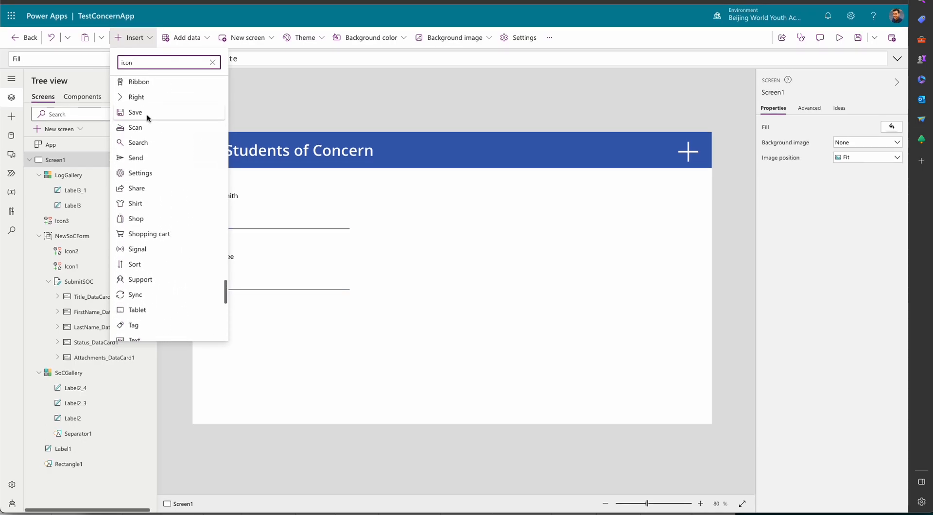
pyautogui.scroll(5, 147, 118)
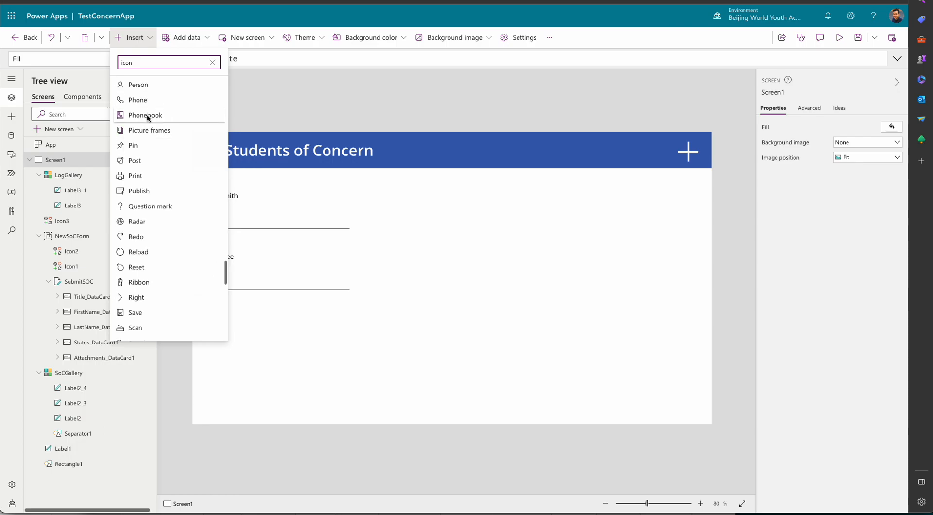
pyautogui.scroll(4, 147, 117)
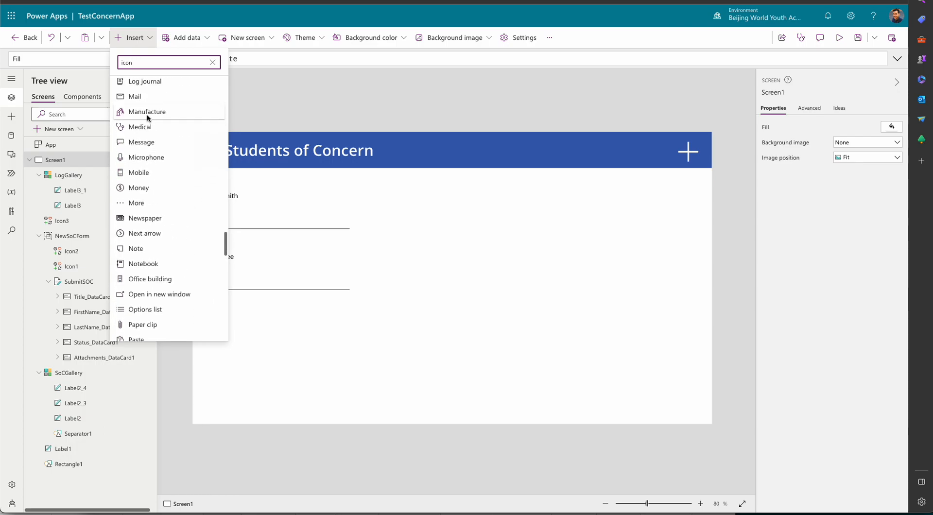
pyautogui.click(138, 143)
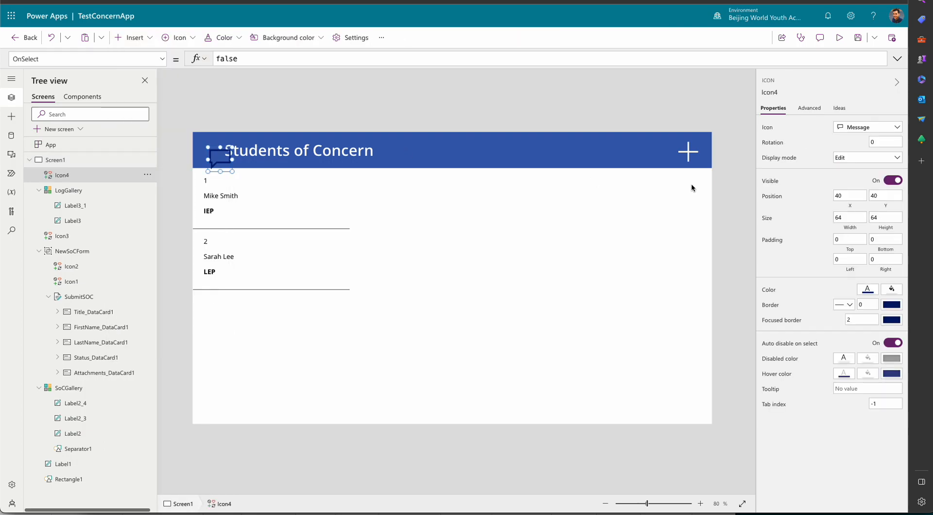
# Move the message icon into the header beside the plus icon, at about X 1187, Y 20, and color it white.
pyautogui.moveTo(222, 157); pyautogui.dragTo(658, 156)
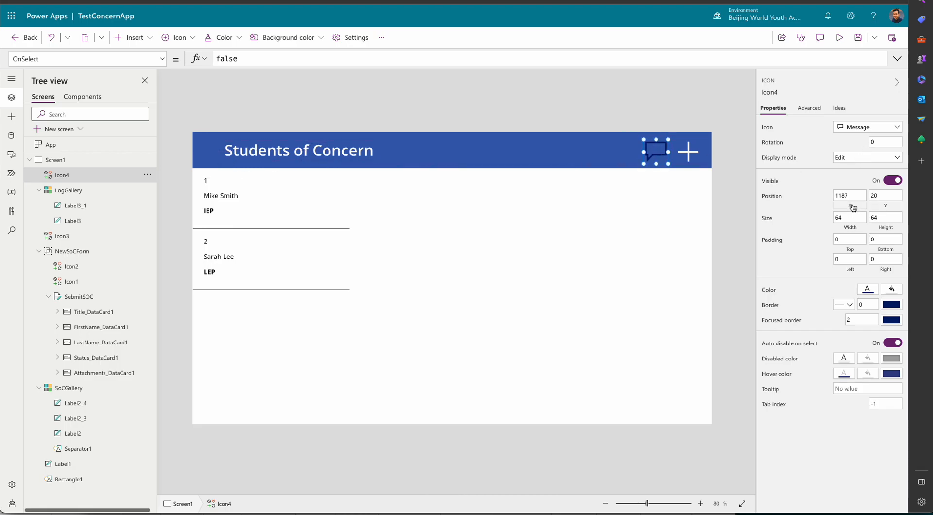
pyautogui.click(869, 289)
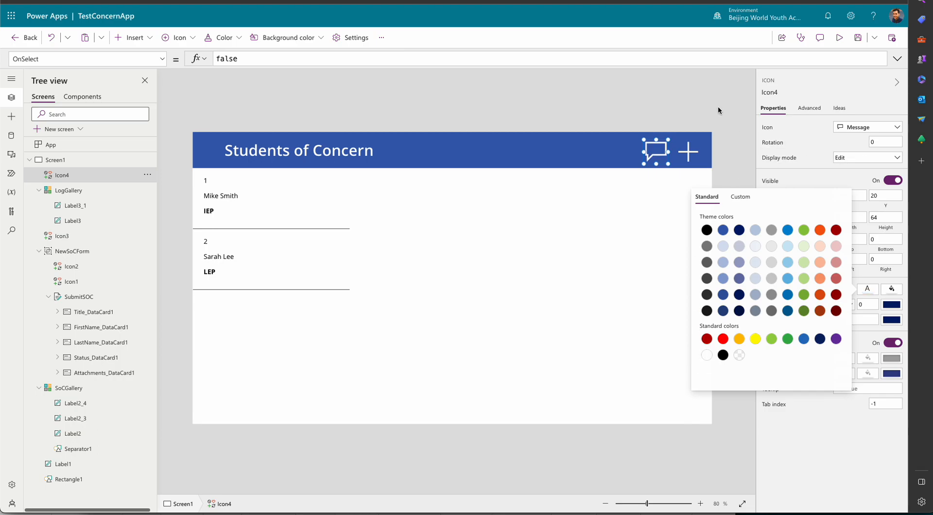
pyautogui.click(654, 161)
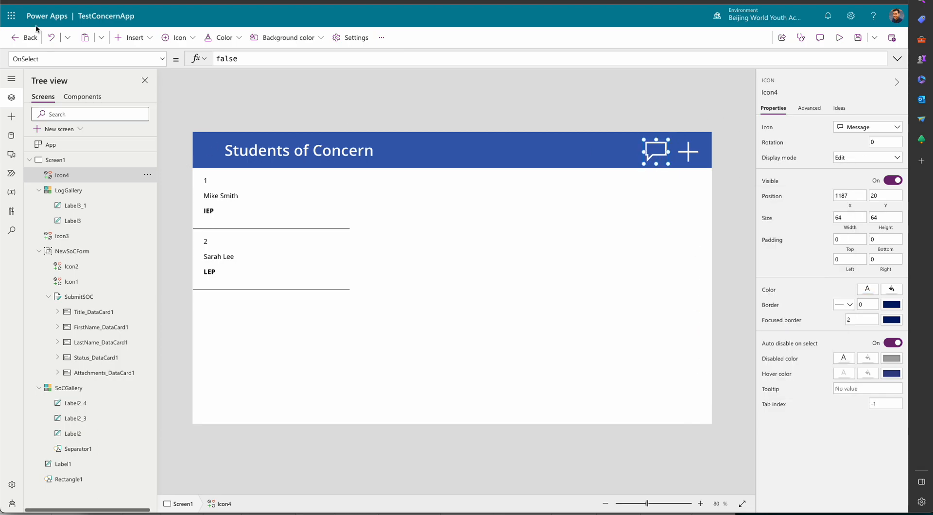
# Insert an edit form, place it at about X 268, Y 168 over the galleries, and fill it light gray.
pyautogui.click(132, 37)
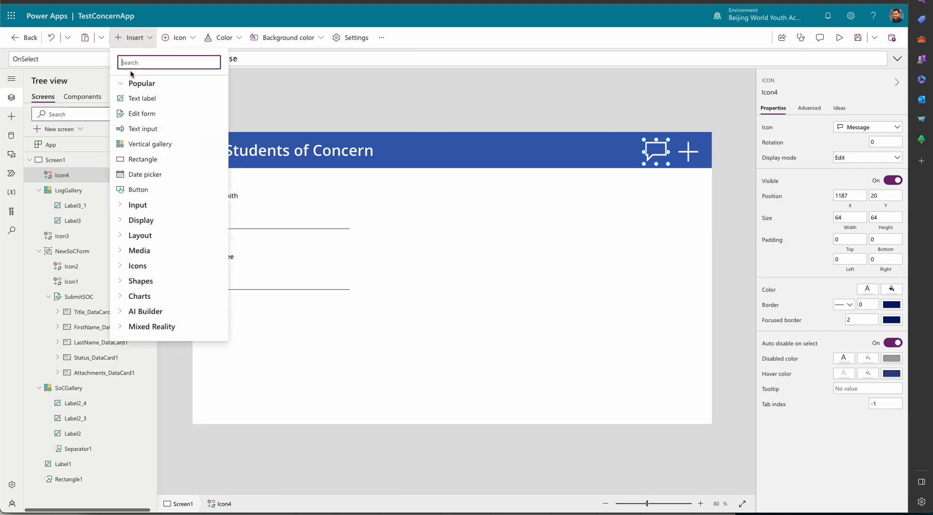
pyautogui.click(132, 114)
pyautogui.moveTo(474, 145); pyautogui.dragTo(559, 195)
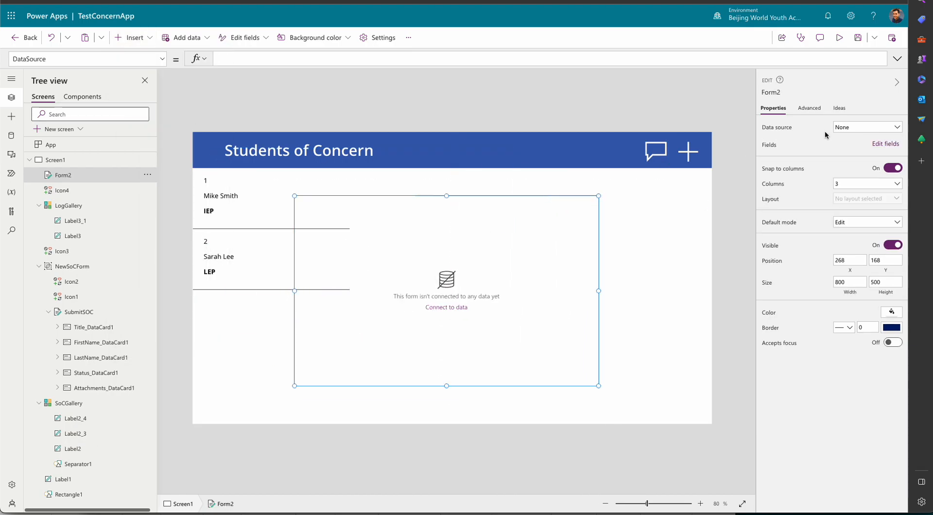
pyautogui.click(889, 313)
pyautogui.click(795, 269)
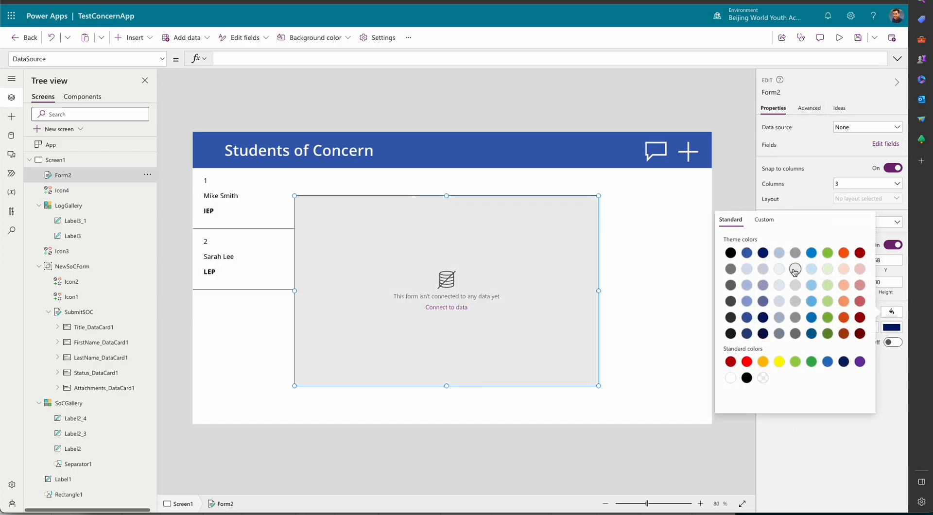
# Connect the new edit form to the ConcernLogs data source and lay out its fields in 1 column.
pyautogui.click(448, 308)
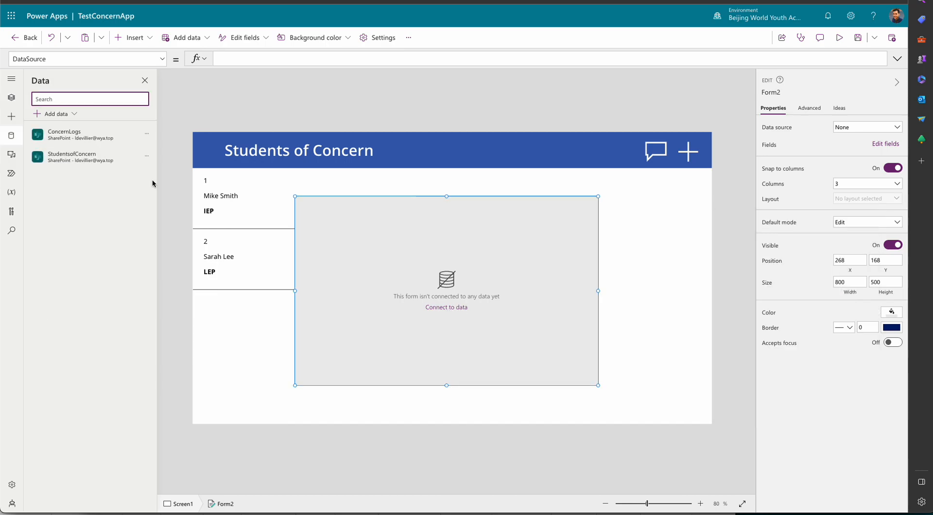
pyautogui.click(853, 128)
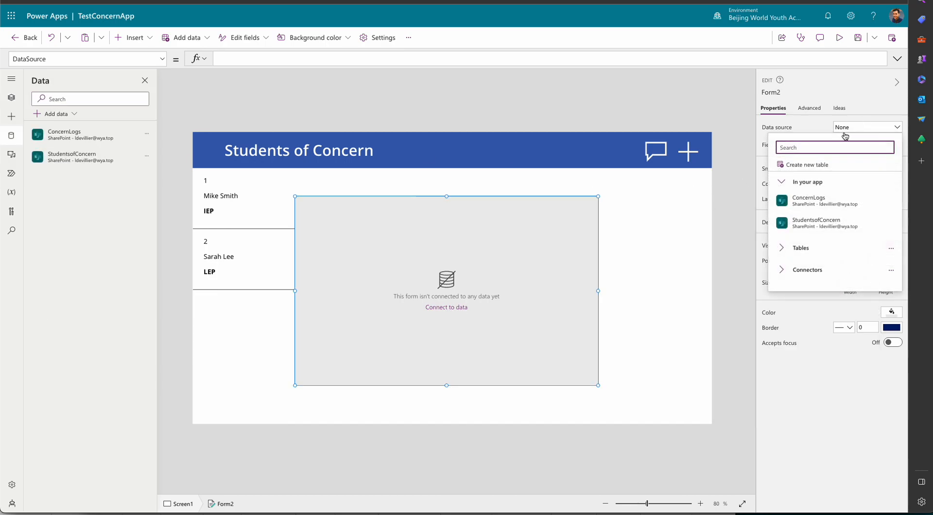
pyautogui.click(811, 201)
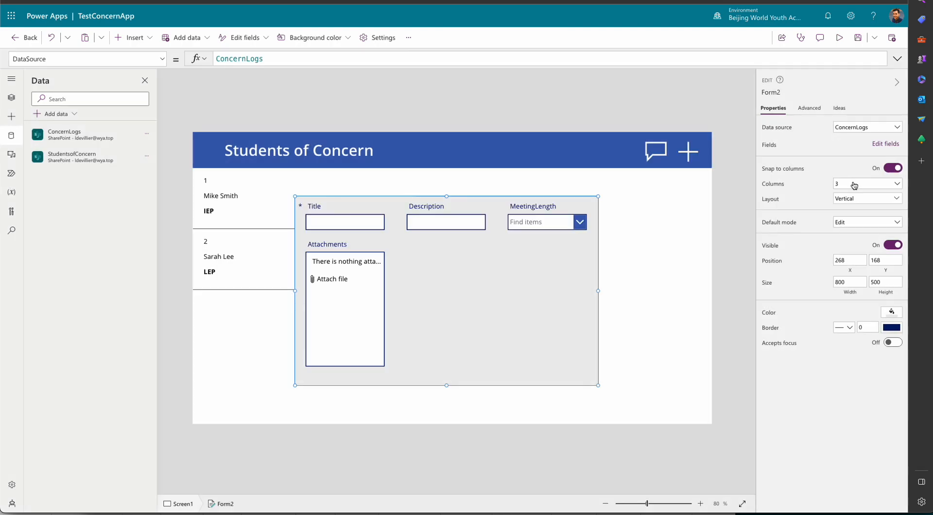
pyautogui.click(854, 185)
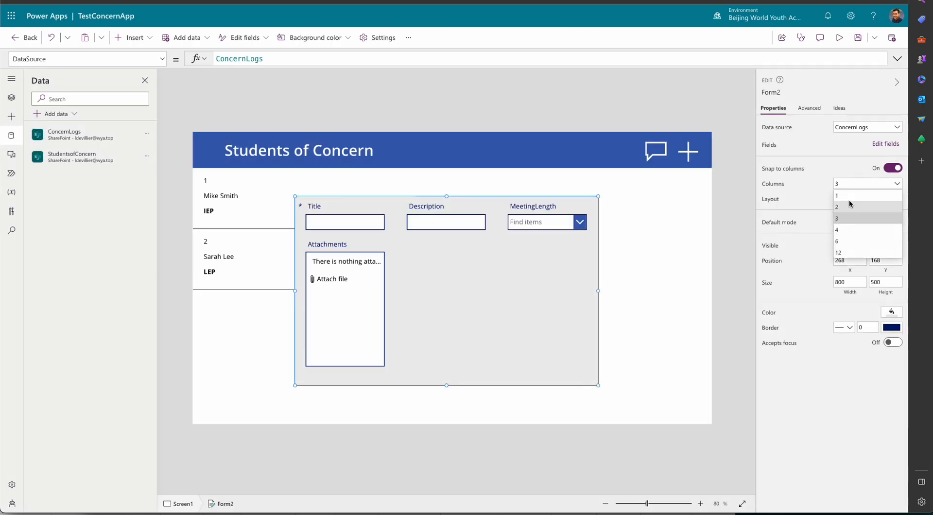
pyautogui.click(850, 197)
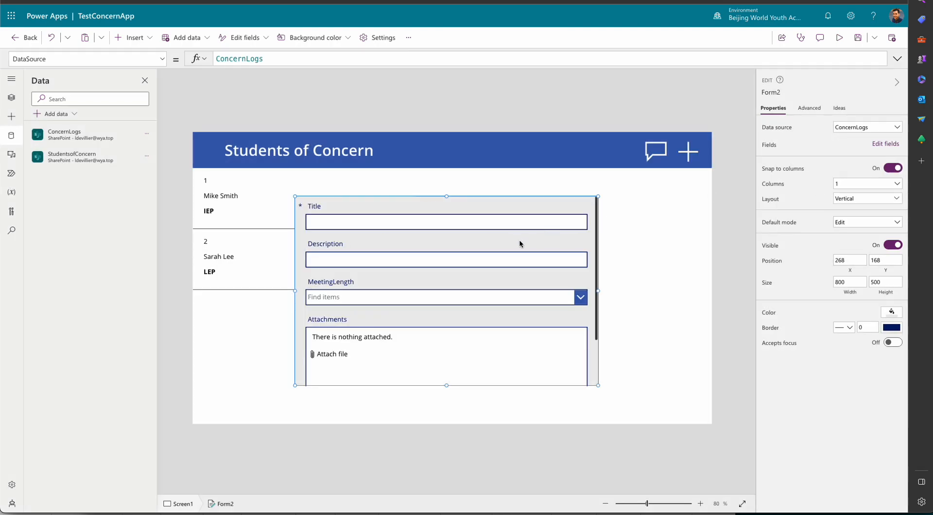
# Unlock the properties of the text input in the new form's Title card.
pyautogui.scroll(-2, 518, 240)
pyautogui.scroll(-1, 519, 241)
pyautogui.scroll(3, 519, 241)
pyautogui.click(493, 224)
pyautogui.click(492, 224)
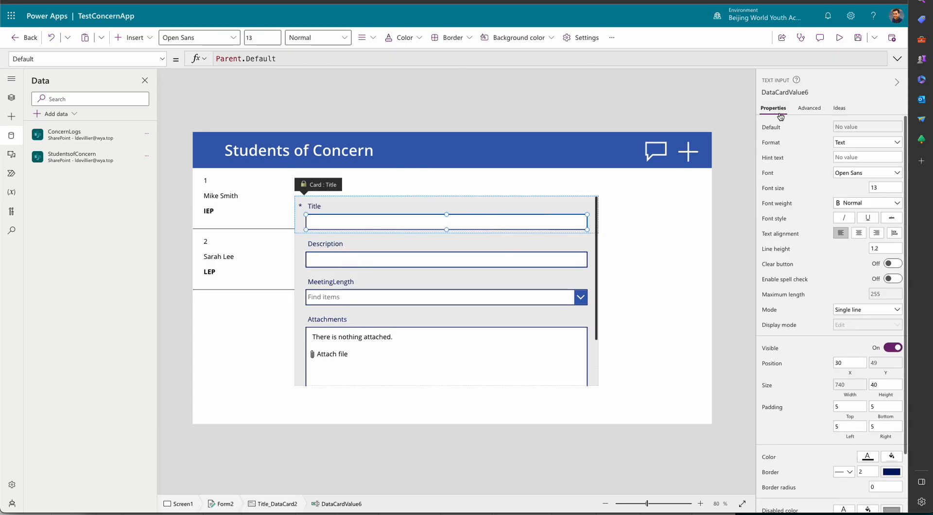
pyautogui.click(809, 108)
pyautogui.click(772, 128)
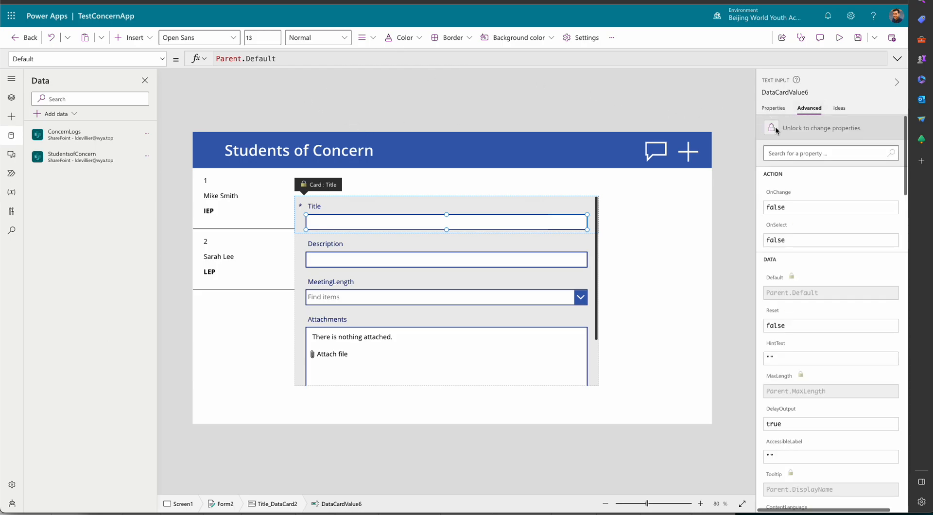
# Set the Title text input's Default formula to SoCGallery.Selected.Title.
pyautogui.tripleClick(275, 59)
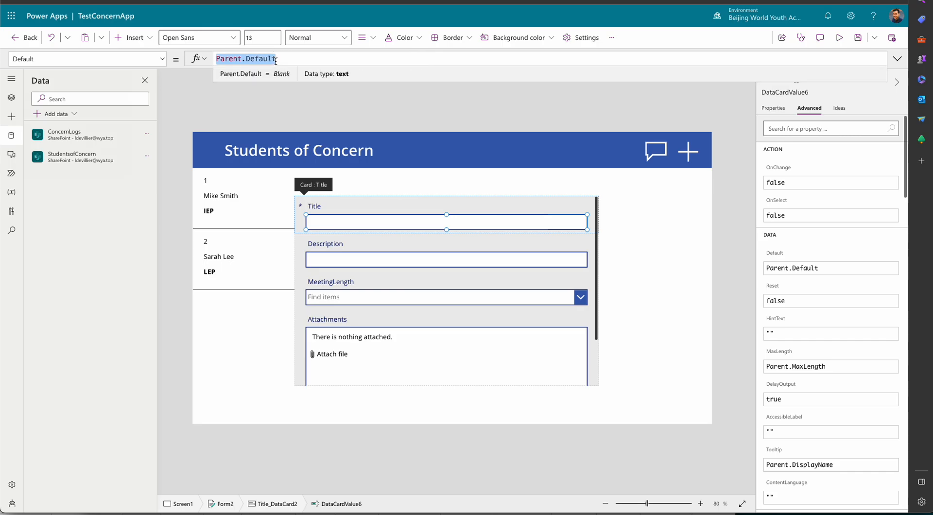
pyautogui.write('SoCFal')
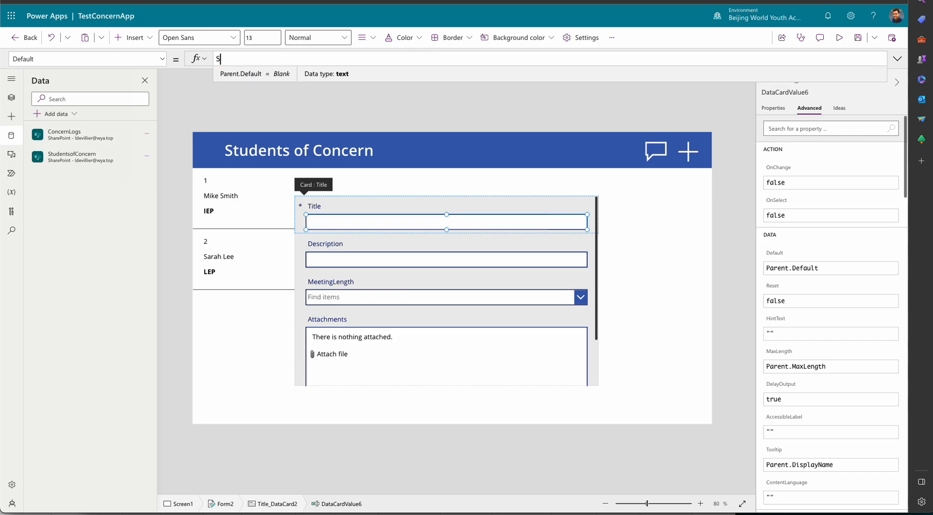
pyautogui.press('BackSpace')
pyautogui.press('BackSpace')
pyautogui.press('BackSpace')
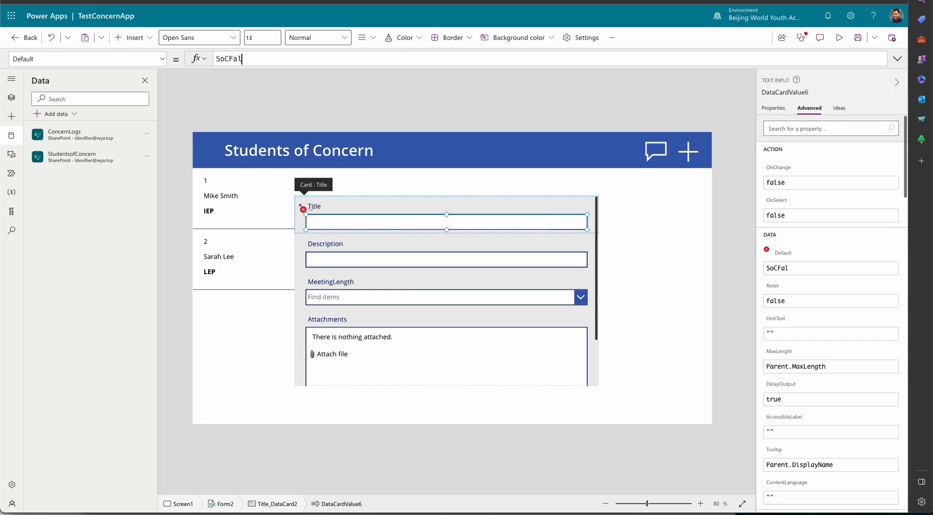
pyautogui.write('Gallery.Selec')
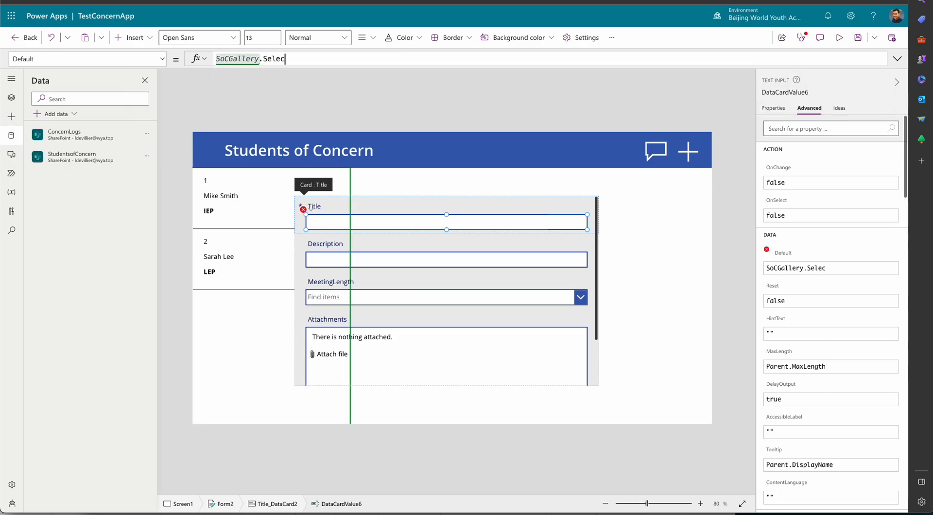
pyautogui.write('ted.Title')
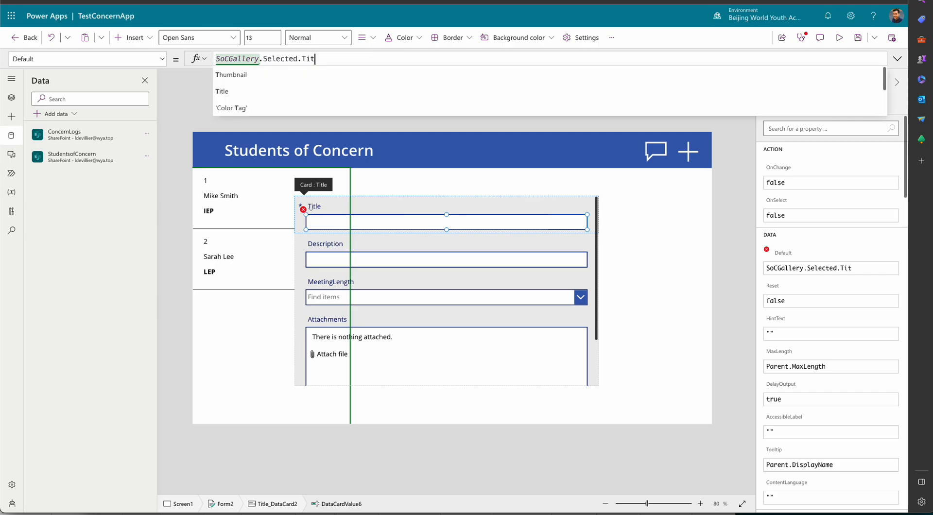
pyautogui.click(260, 90)
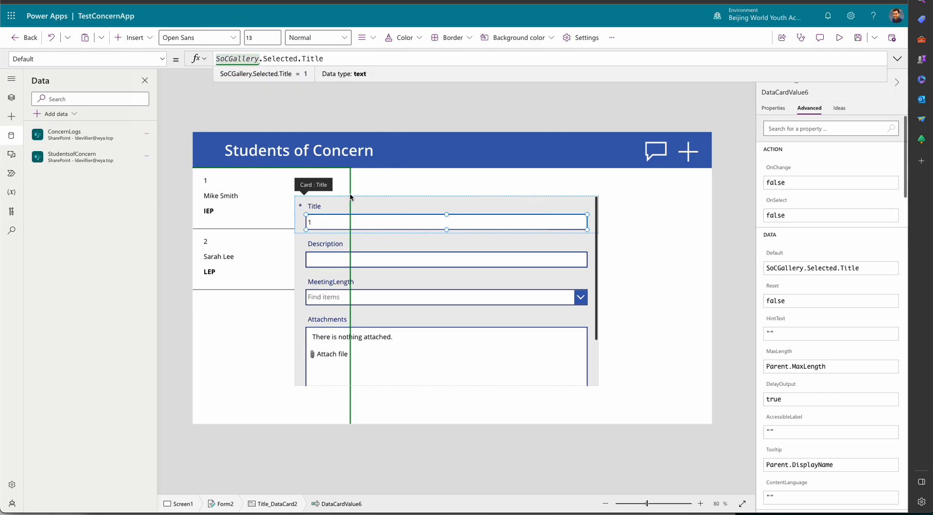
# Test the form's Title value by switching between the two students in the student gallery.
pyautogui.keyDown('alt'); pyautogui.click(255, 249); pyautogui.keyUp('alt')
pyautogui.keyDown('alt'); pyautogui.click(243, 215); pyautogui.keyUp('alt')
pyautogui.keyDown('alt'); pyautogui.click(226, 251); pyautogui.keyUp('alt')
pyautogui.keyDown('alt'); pyautogui.click(242, 199); pyautogui.keyUp('alt')
pyautogui.keyDown('alt'); pyautogui.click(232, 287); pyautogui.keyUp('alt')
pyautogui.keyDown('alt'); pyautogui.click(239, 218); pyautogui.keyUp('alt')
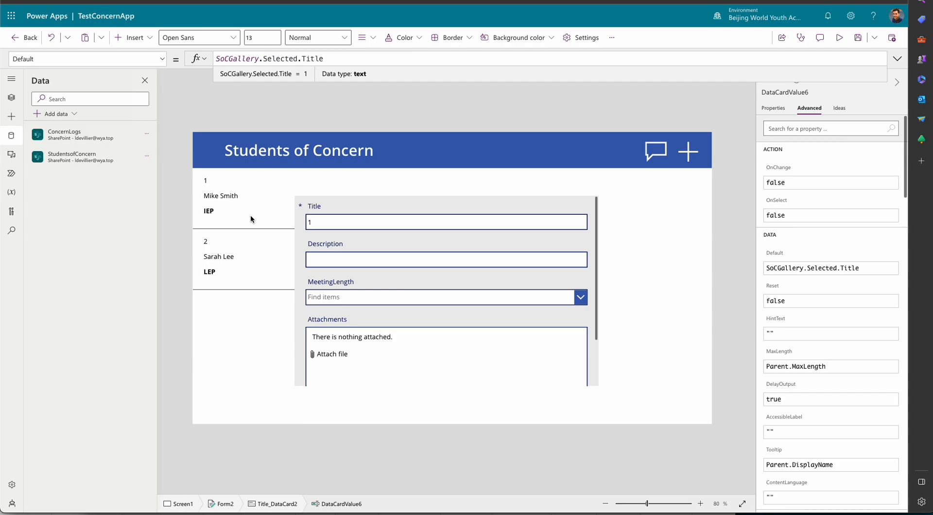
pyautogui.click(249, 334)
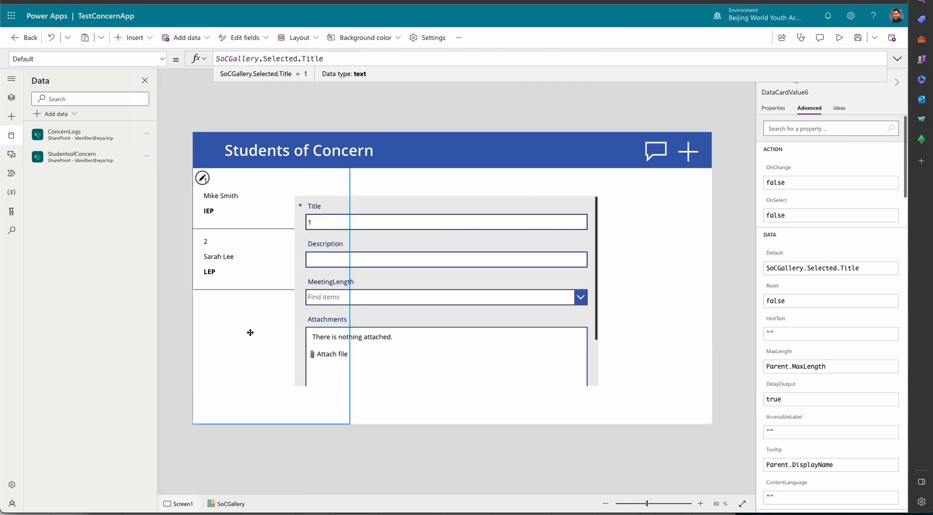
pyautogui.click(160, 59)
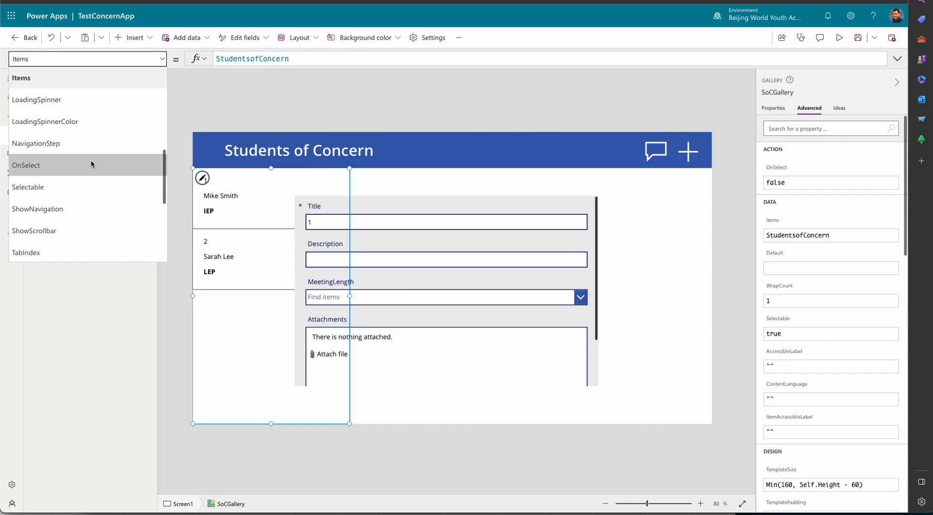
pyautogui.scroll(-5, 92, 159)
pyautogui.click(85, 80)
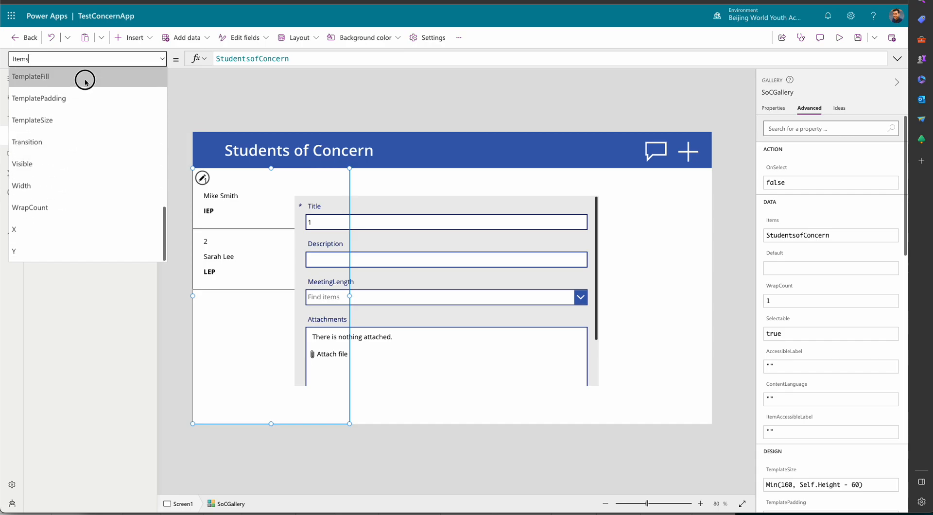
pyautogui.click(218, 59)
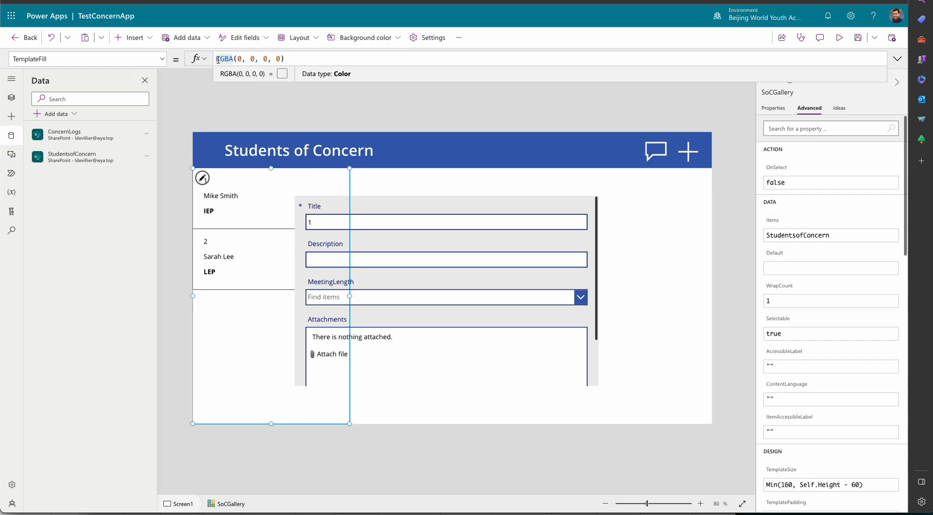
pyautogui.write('If(')
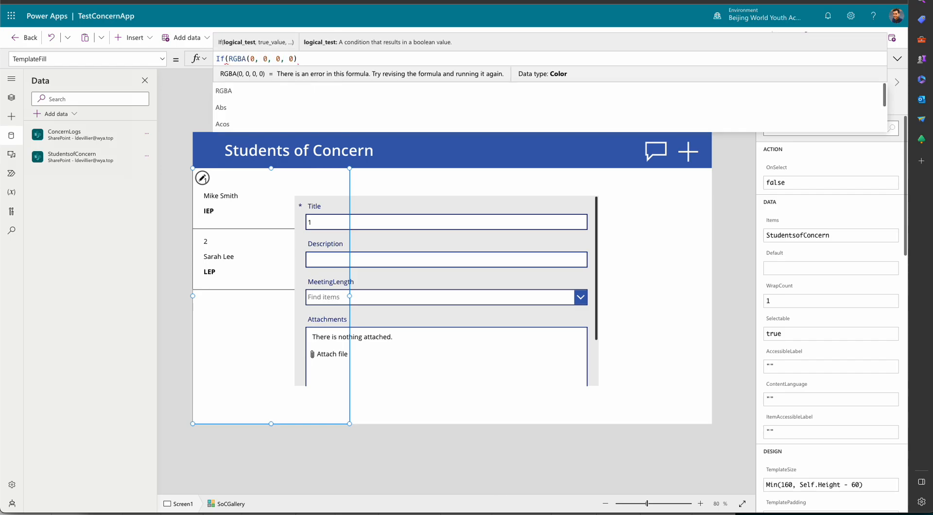
pyautogui.press('BackSpace')
pyautogui.press('BackSpace')
pyautogui.press('BackSpace')
pyautogui.click(199, 96)
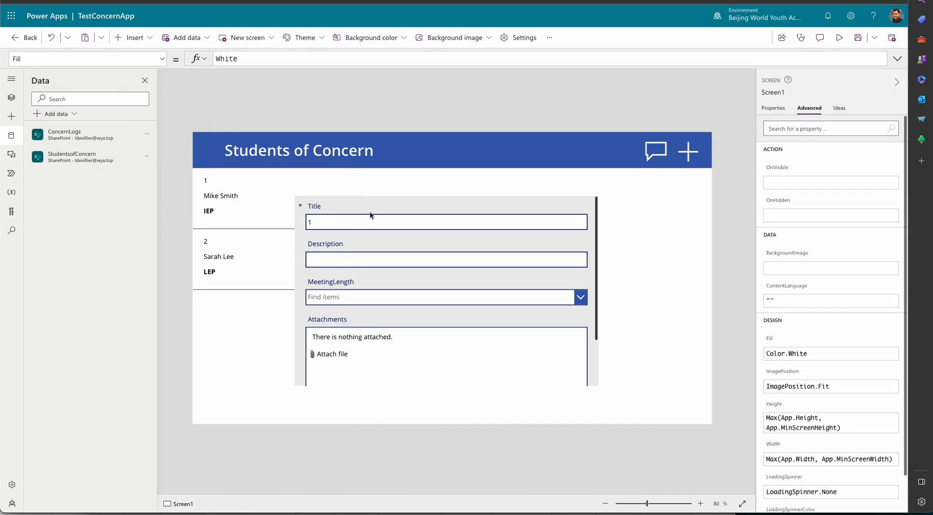
# Rename the new edit form CreateLogForm and set its border thickness to 2.
pyautogui.click(413, 197)
pyautogui.click(588, 362)
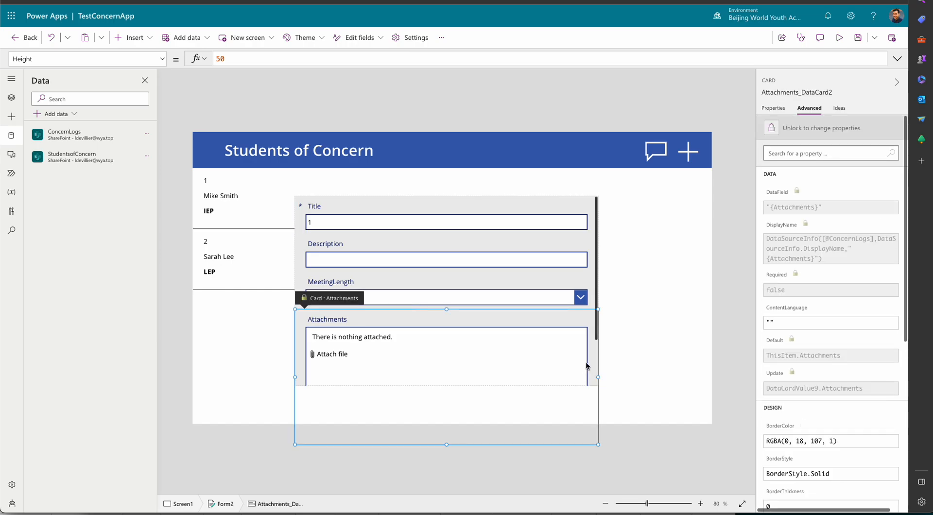
pyautogui.click(11, 98)
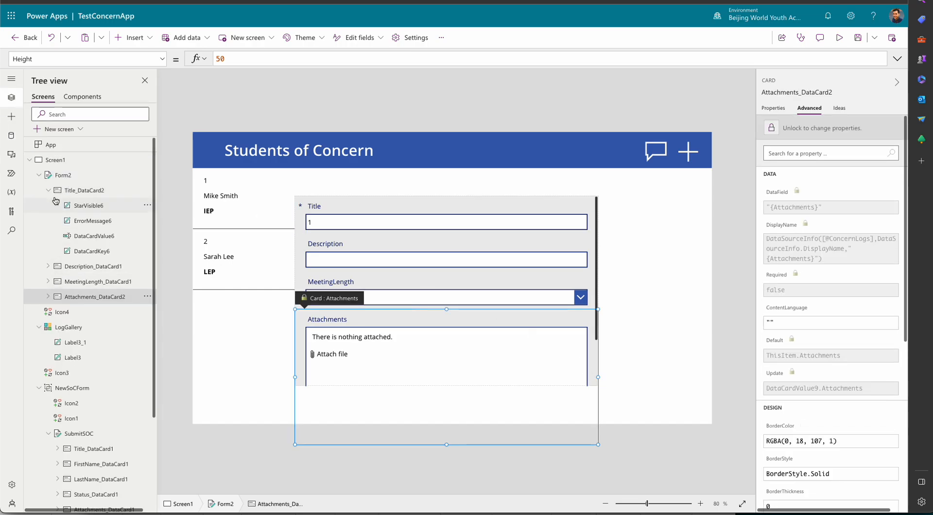
pyautogui.doubleClick(55, 175)
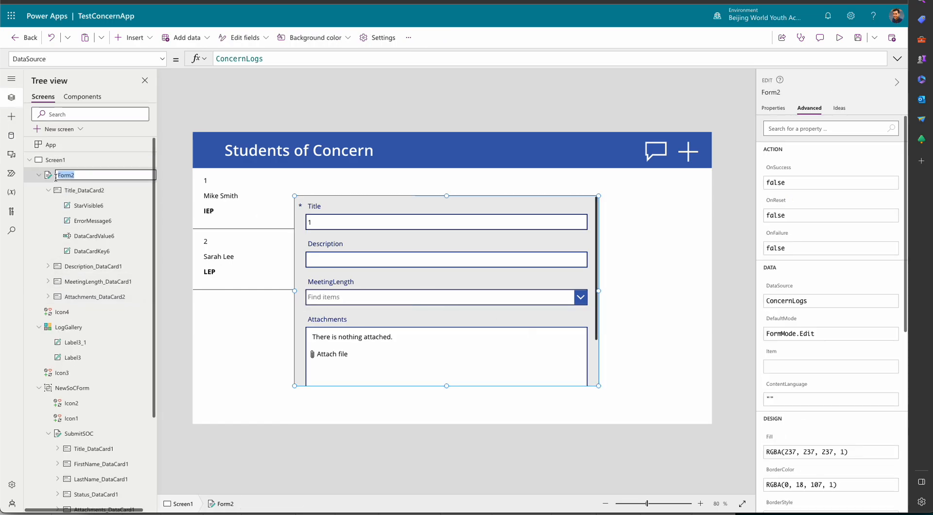
pyautogui.press('BackSpace')
pyautogui.press('Return')
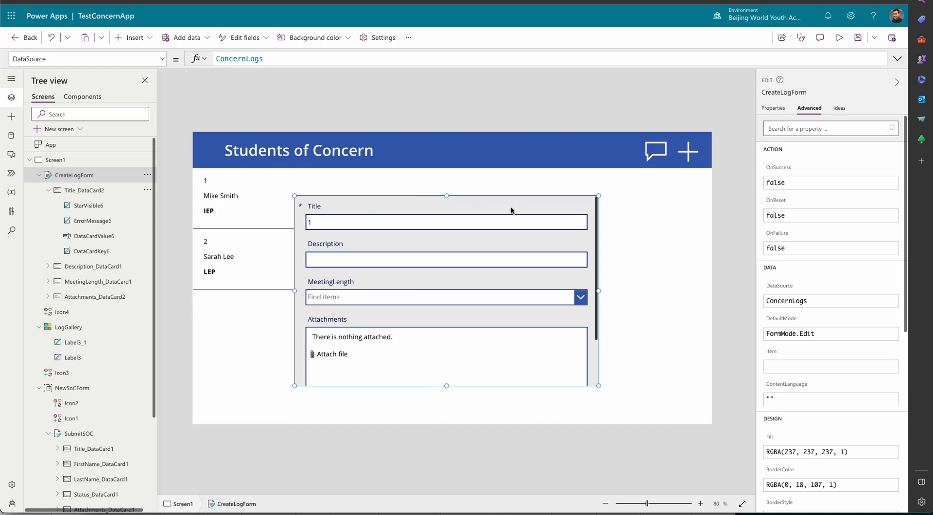
pyautogui.click(772, 107)
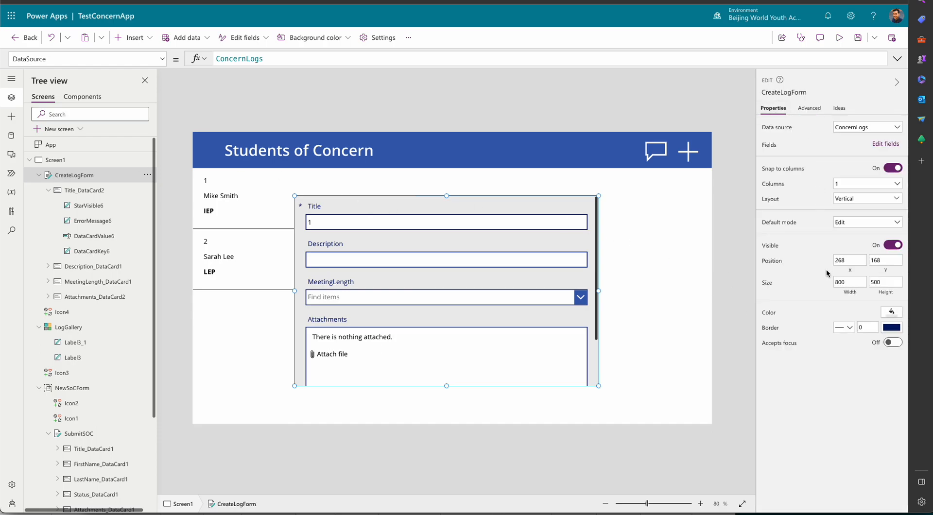
pyautogui.click(868, 328)
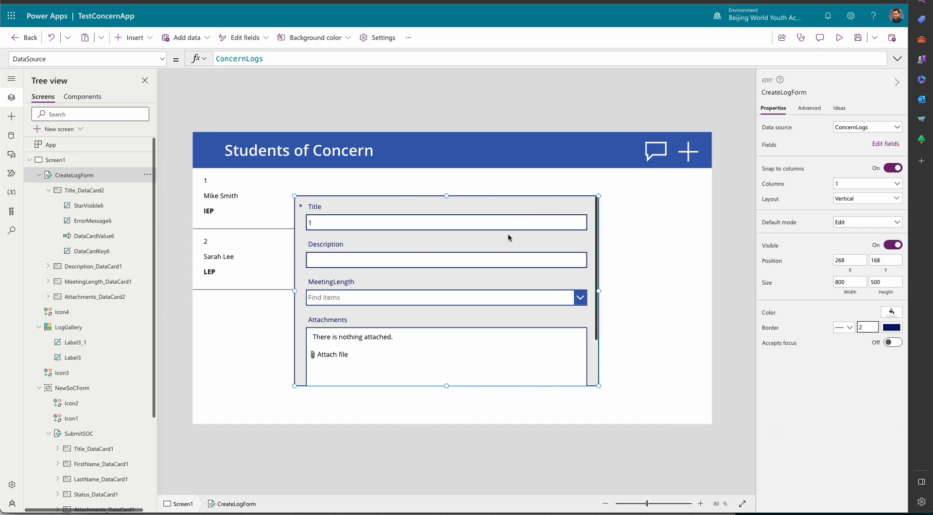
# Insert a Check (badge) icon and place it just outside the form's upper right corner, at about X 1085, Y 179.
pyautogui.click(130, 37)
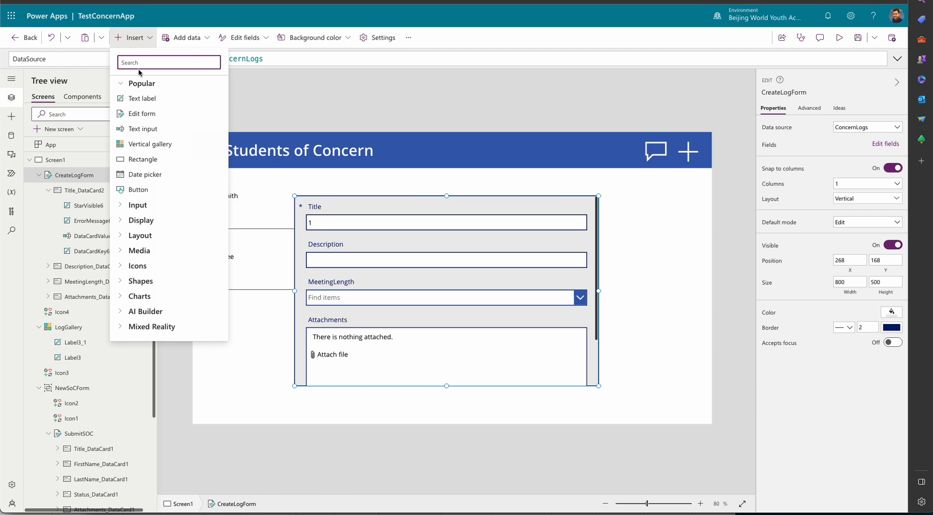
pyautogui.write('icon')
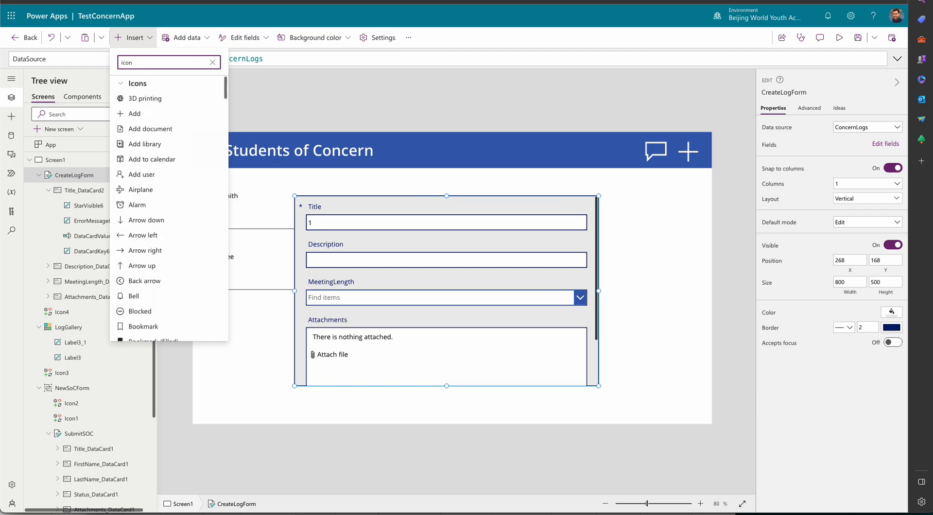
pyautogui.doubleClick(154, 63)
pyautogui.write('checlk')
pyautogui.press('BackSpace')
pyautogui.press('BackSpace')
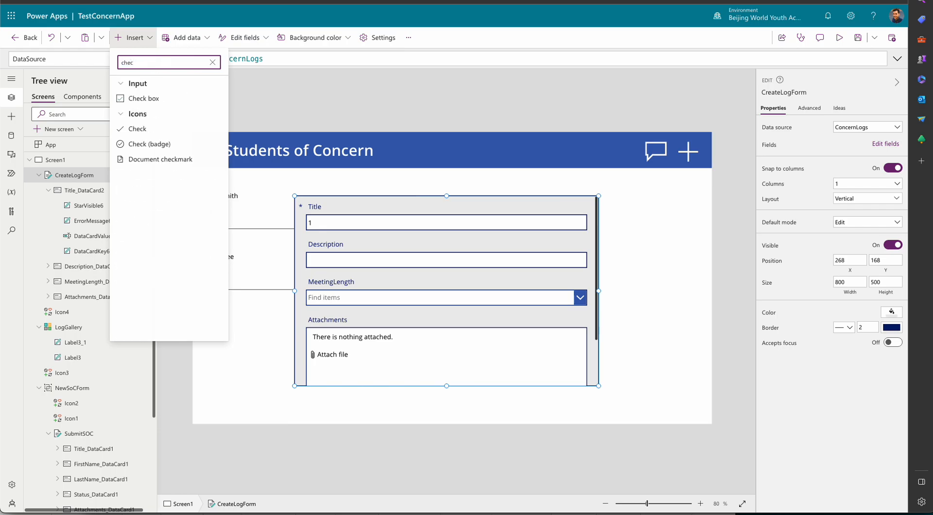
pyautogui.click(132, 144)
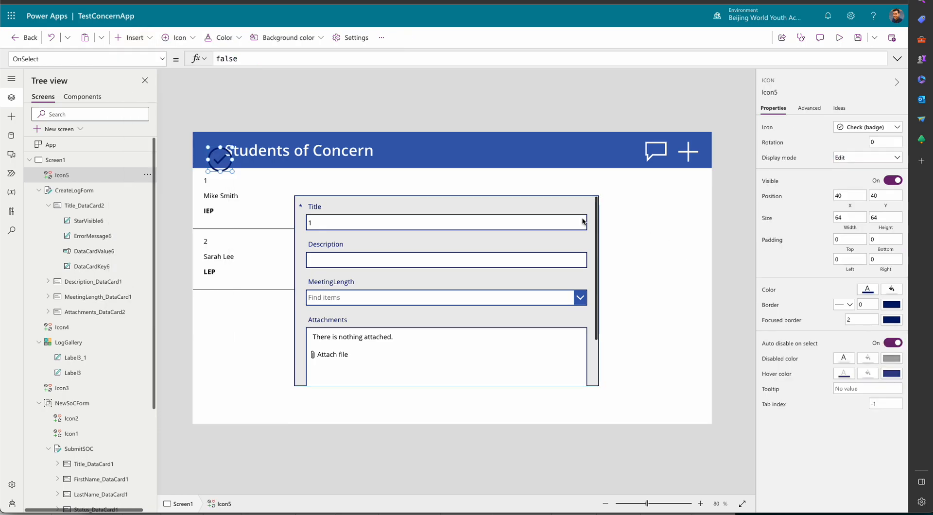
pyautogui.moveTo(222, 160); pyautogui.dragTo(618, 215)
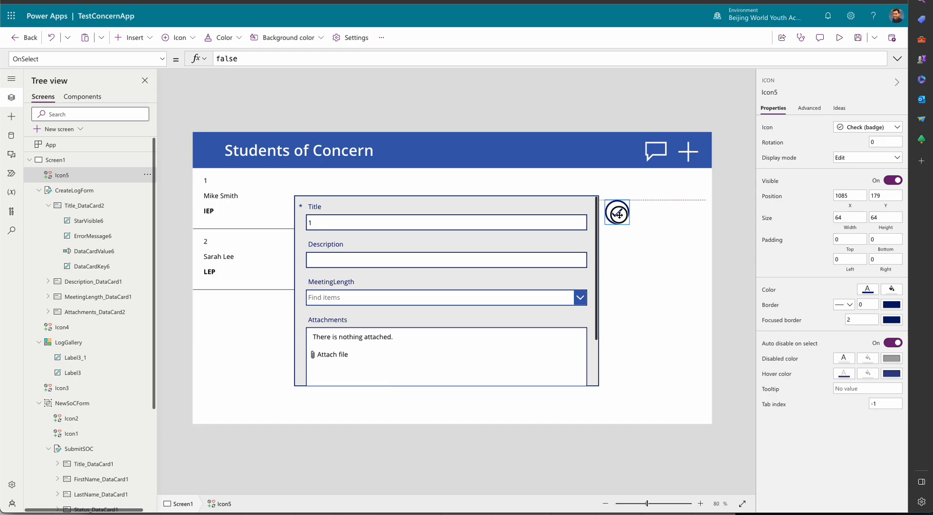
# Change the new badge icon to Cancel (badge) and move it down to about X 1084, Y 244.
pyautogui.click(178, 37)
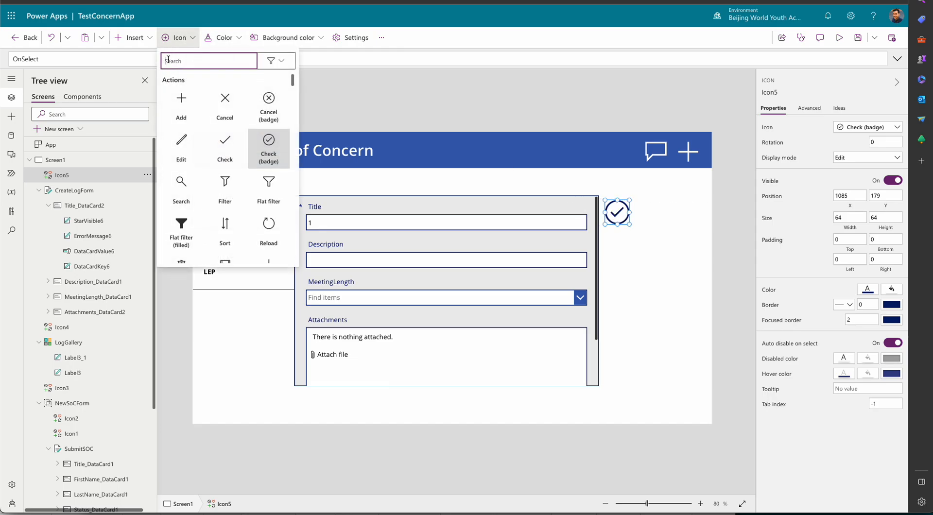
pyautogui.click(268, 101)
pyautogui.moveTo(615, 212); pyautogui.dragTo(615, 237)
pyautogui.click(619, 207)
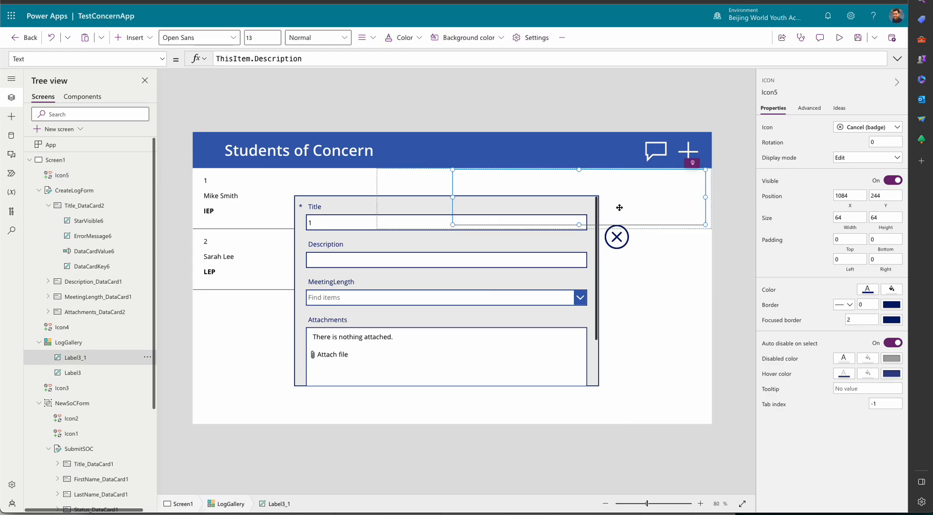
pyautogui.click(615, 100)
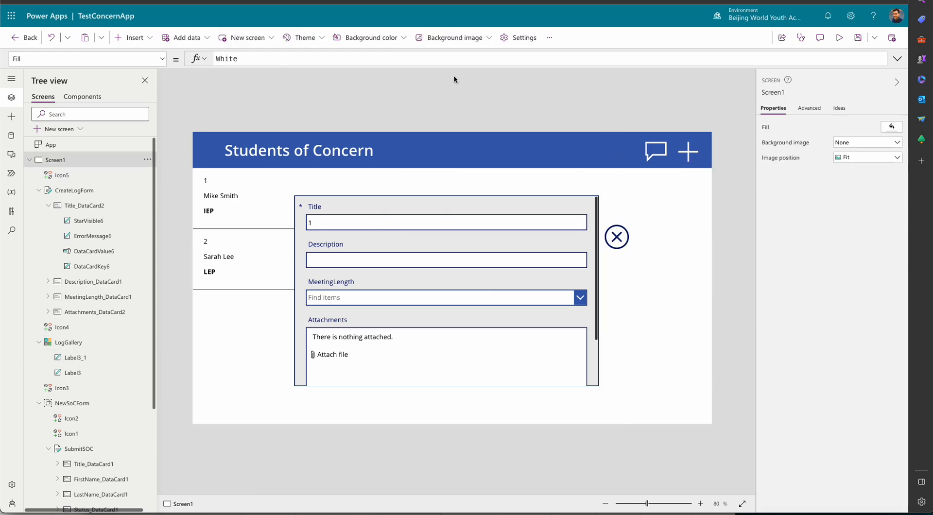
# Insert another Check (badge) icon and place it directly above the cancel icon, at about X 1084, Y 168.
pyautogui.click(144, 38)
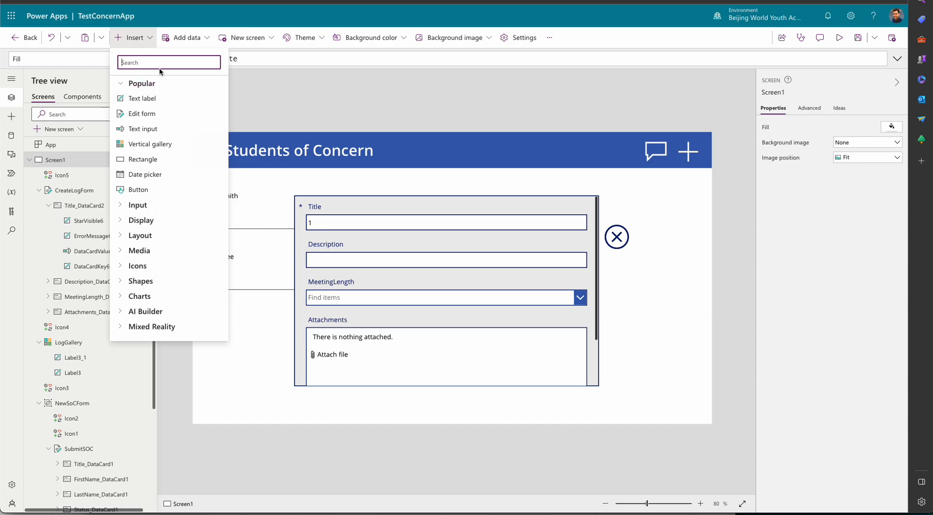
pyautogui.write('n')
pyautogui.press('BackSpace')
pyautogui.write('check')
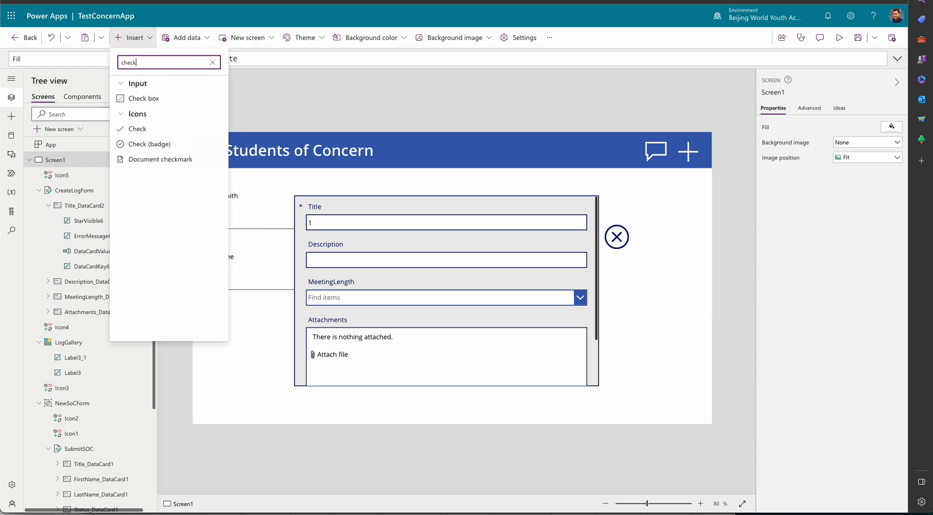
pyautogui.click(148, 144)
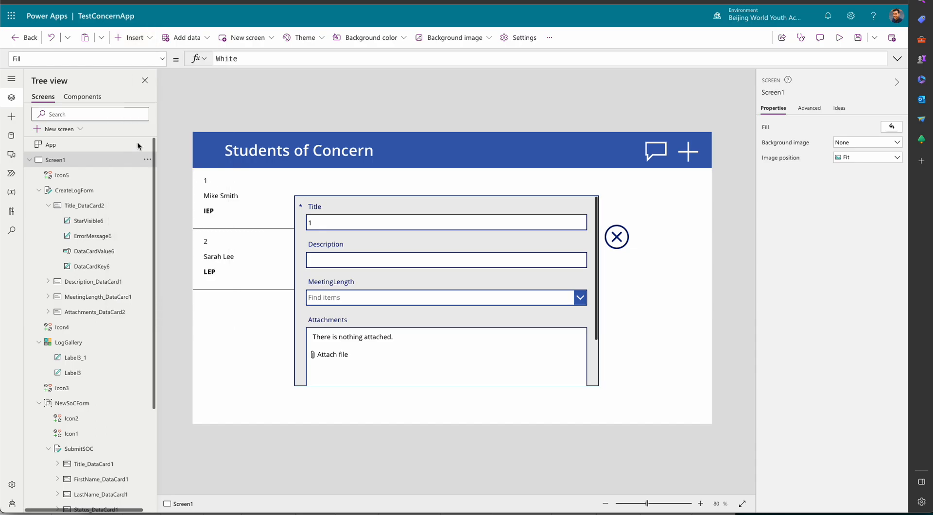
pyautogui.moveTo(227, 161); pyautogui.dragTo(624, 206)
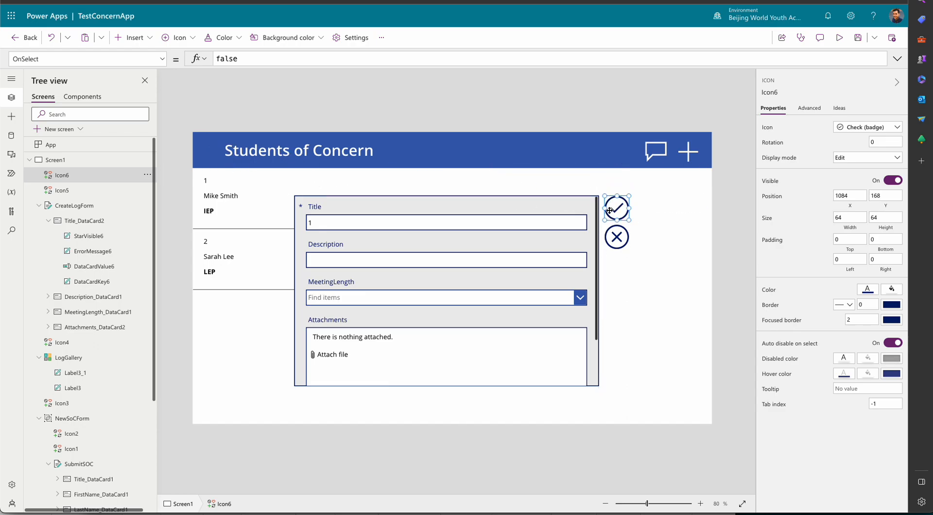
pyautogui.click(9, 100)
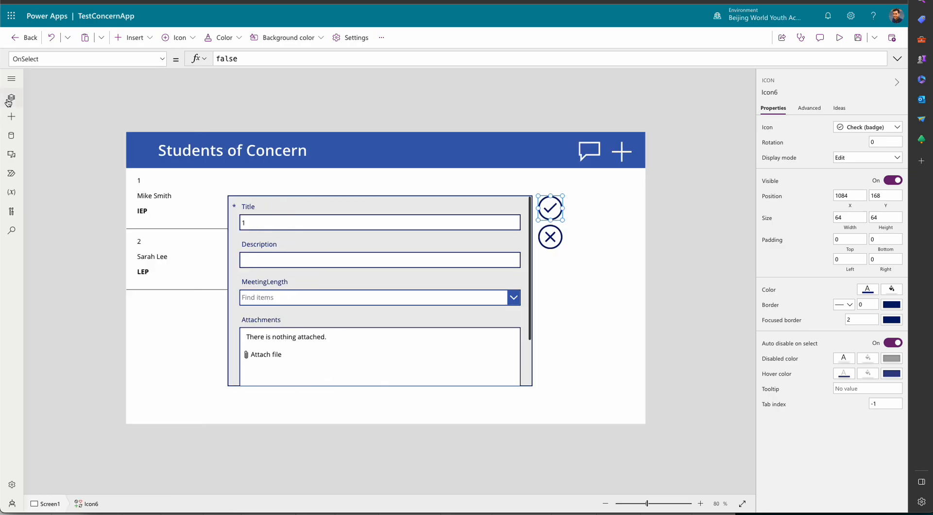
pyautogui.click(9, 100)
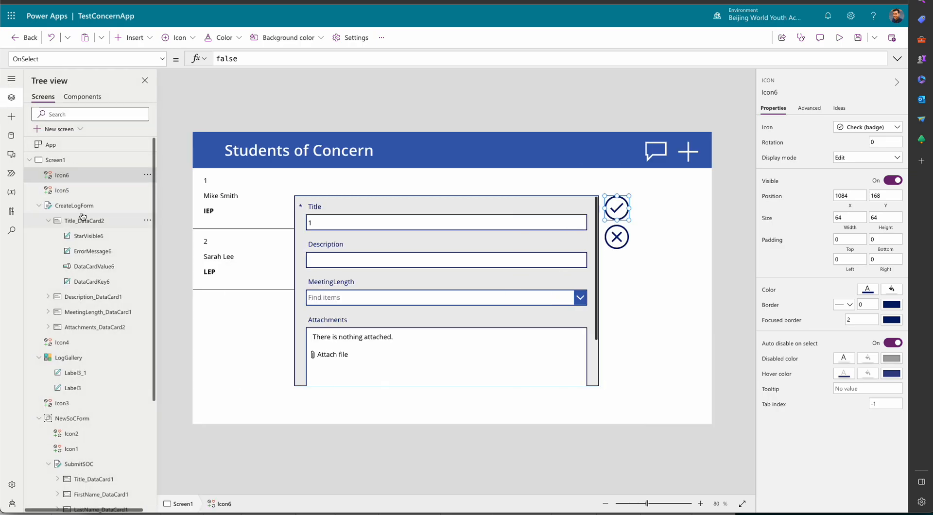
# Set the check icon's OnSelect formula to SubmitForm(CreateLogForm);Set(visNewLog, false).
pyautogui.doubleClick(235, 59)
pyautogui.write('S')
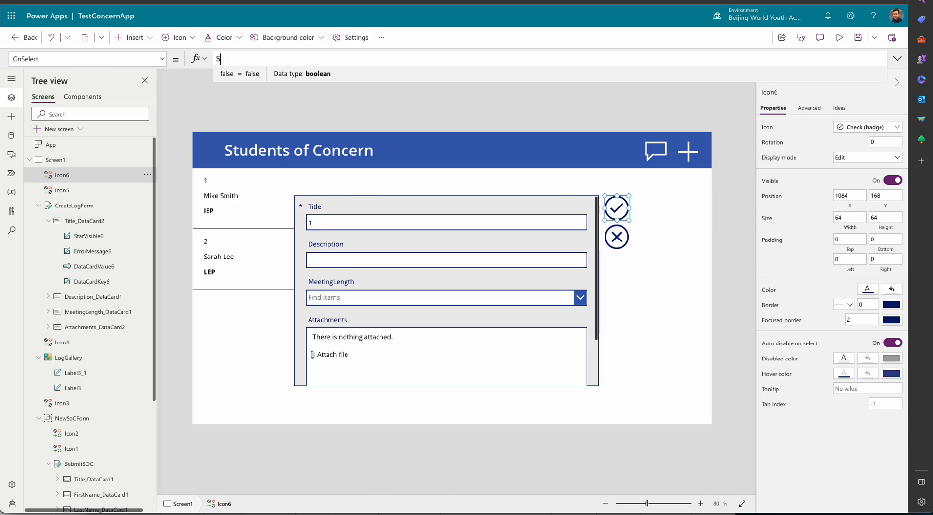
pyautogui.write('ubmi')
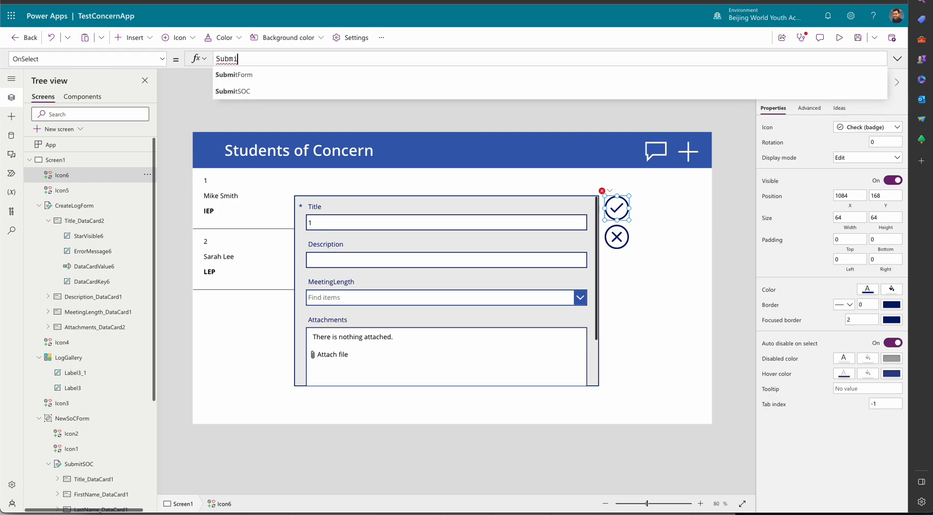
pyautogui.write('tForm(Create')
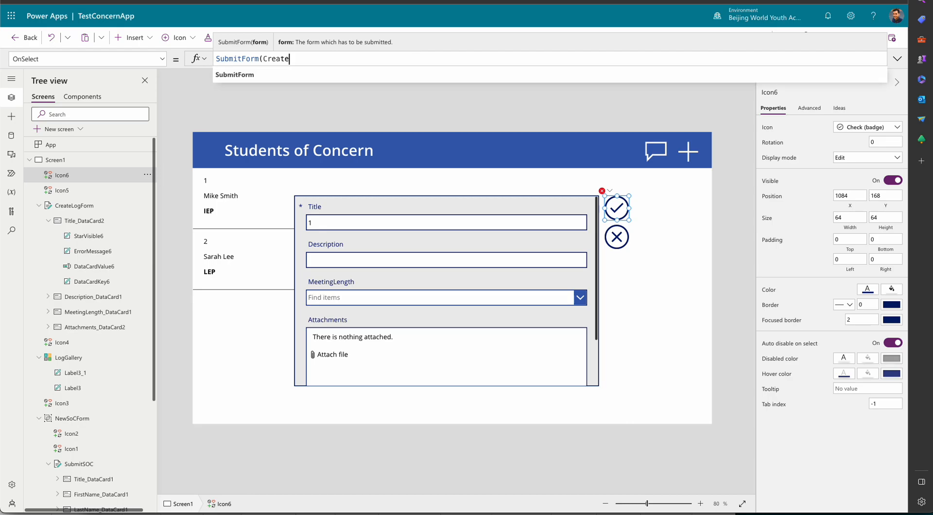
pyautogui.write('LogForm);S')
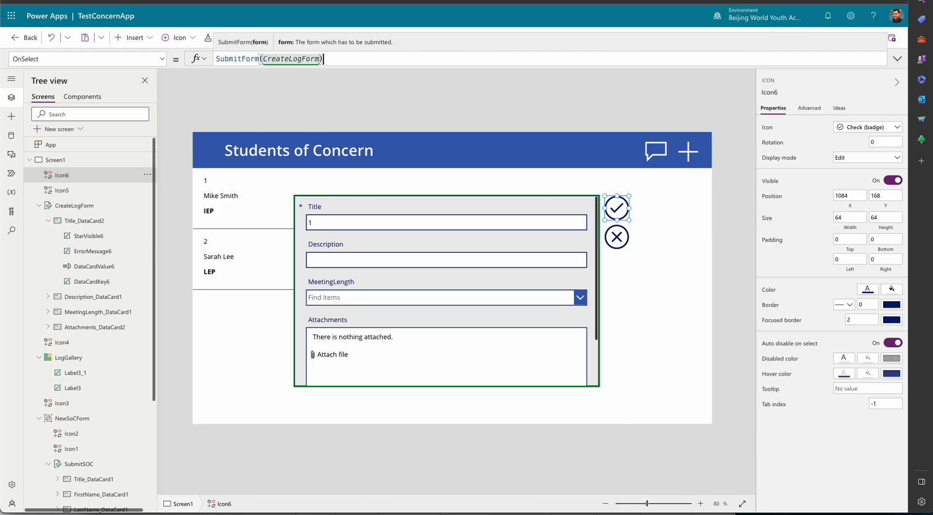
pyautogui.write('et(')
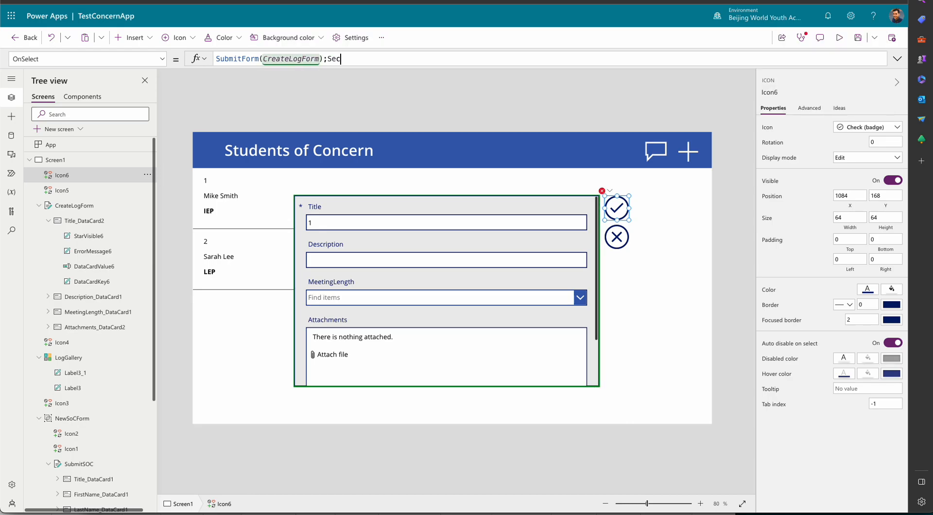
pyautogui.write('vis')
pyautogui.write('M')
pyautogui.press('BackSpace')
pyautogui.write('NewLog, false)')
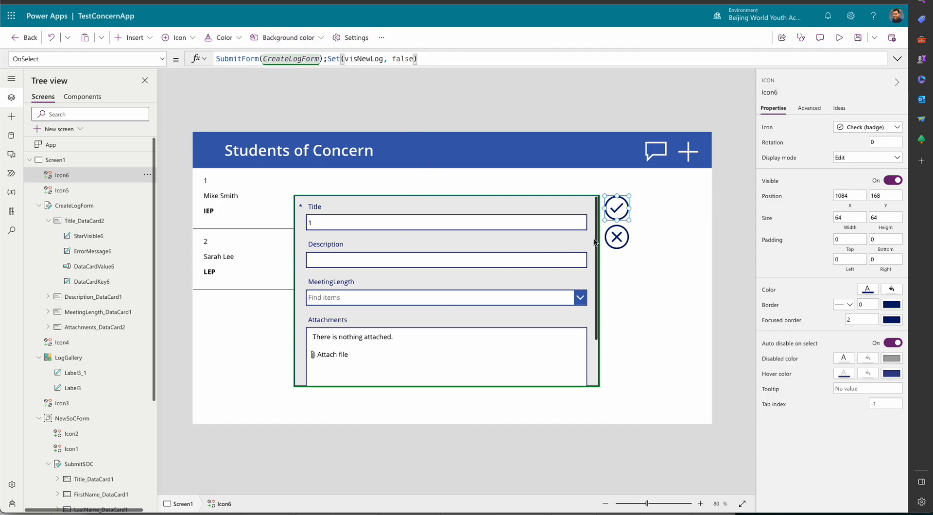
# Group the check icon, the cancel icon and CreateLogForm, and name the group NewSoCLog.
pyautogui.keyDown('shift'); pyautogui.click(613, 240); pyautogui.keyUp('shift')
pyautogui.keyDown('shift'); pyautogui.click(565, 213); pyautogui.keyUp('shift')
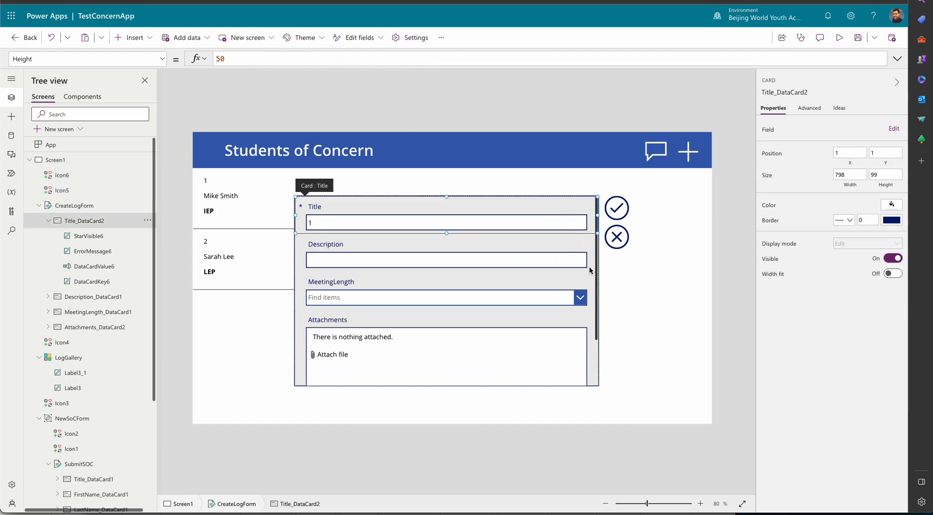
pyautogui.click(61, 178)
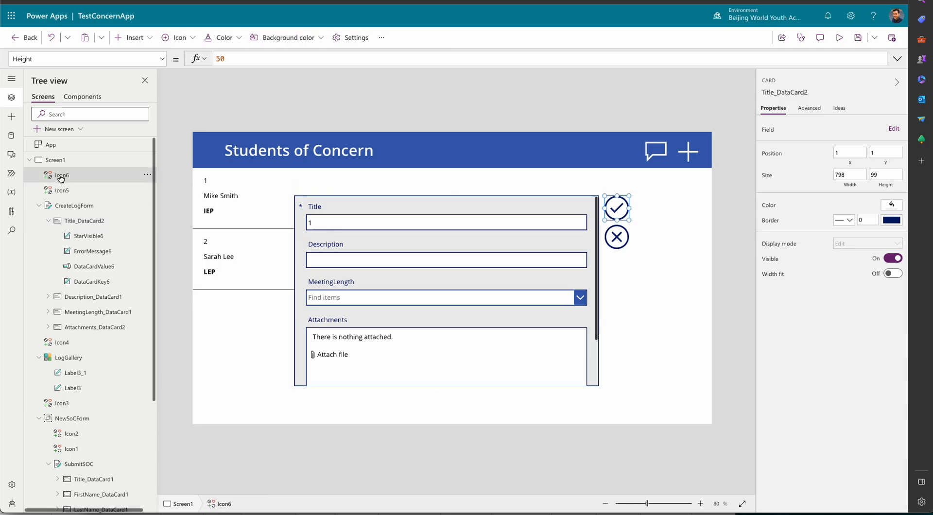
pyautogui.keyDown('shift'); pyautogui.click(60, 190); pyautogui.keyUp('shift')
pyautogui.keyDown('shift'); pyautogui.click(60, 205); pyautogui.keyUp('shift')
pyautogui.rightClick(59, 206)
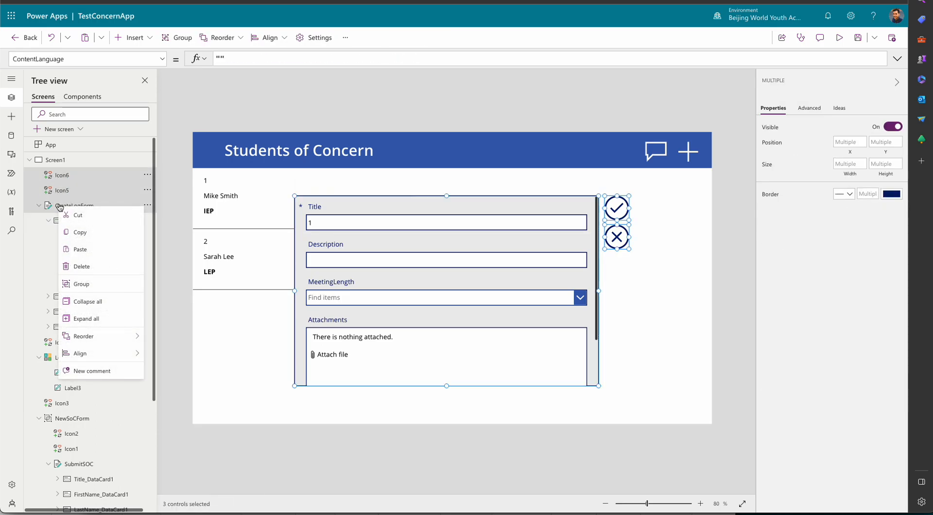
pyautogui.click(94, 286)
pyautogui.doubleClick(65, 176)
pyautogui.write('NewSoC')
pyautogui.press('Return')
# Set the Visible property of the NewSoCLog group to the variable visNewLog.
pyautogui.click(162, 58)
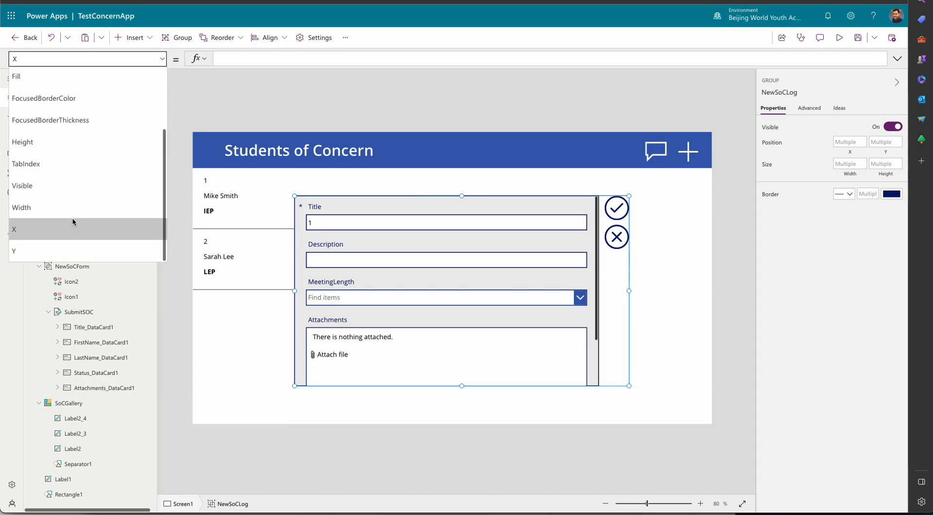
pyautogui.click(73, 186)
pyautogui.doubleClick(231, 60)
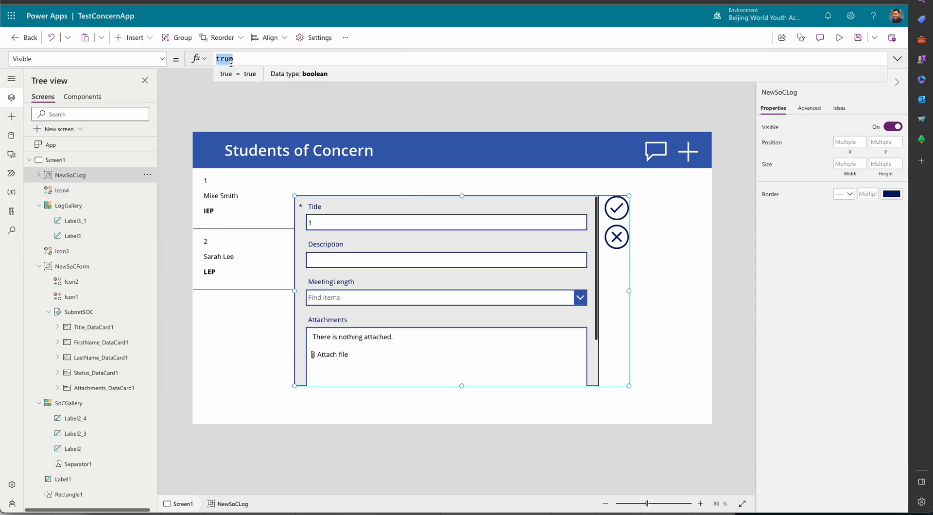
pyautogui.write('vs')
pyautogui.press('BackSpace')
pyautogui.write('is')
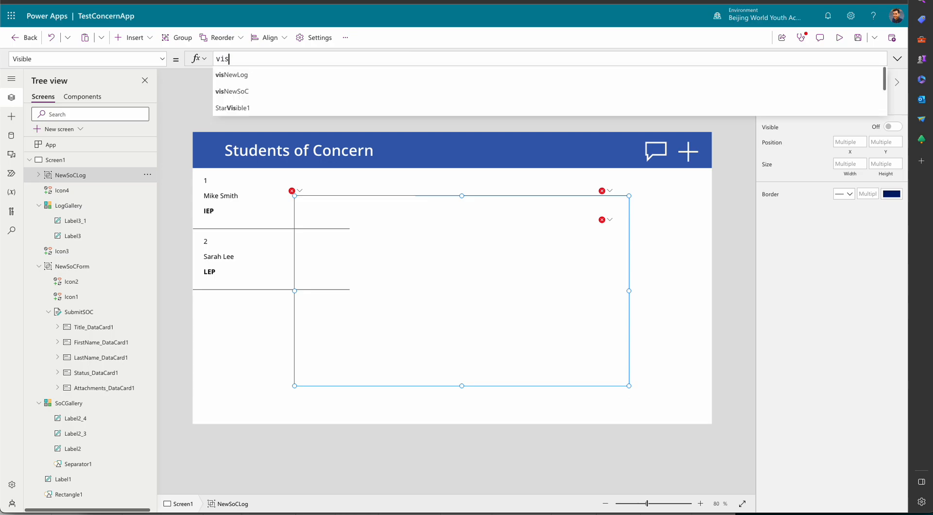
pyautogui.click(239, 75)
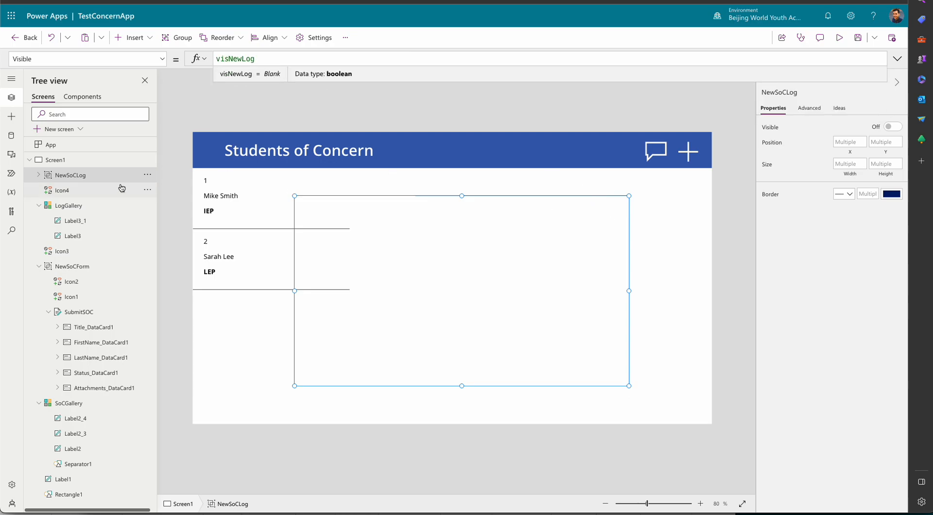
# Set the OnSelect formula of the message icon in the header to Set(visNewLog, true).
pyautogui.click(651, 157)
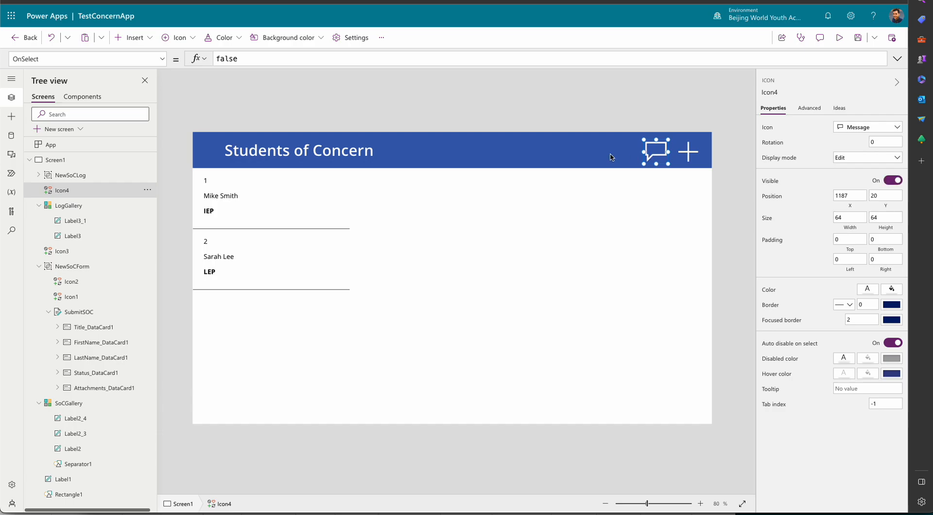
pyautogui.doubleClick(283, 59)
pyautogui.press('BackSpace')
pyautogui.write('Set(visNewLog)')
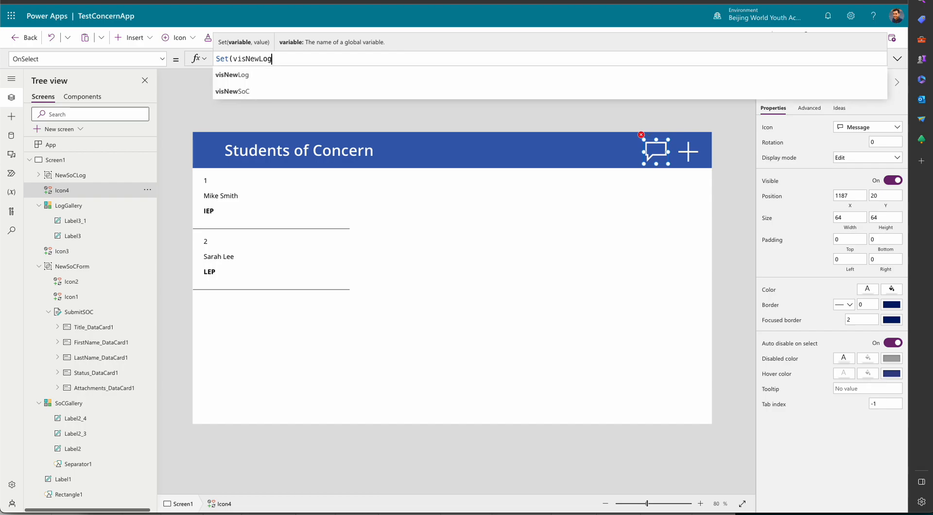
pyautogui.press('BackSpace')
pyautogui.write(', true)')
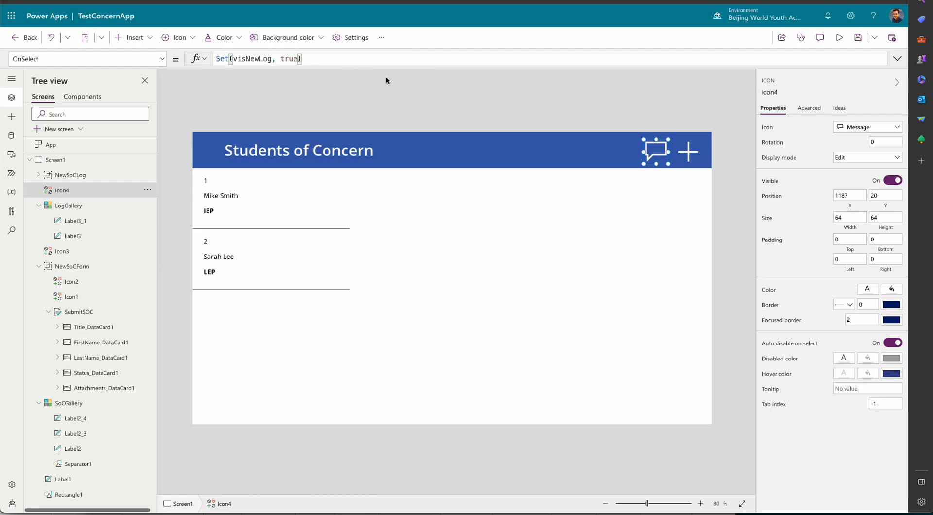
pyautogui.click(494, 111)
# Test the message icon to open the log form and switch between the two students in the gallery to check the Title field.
pyautogui.keyDown('alt'); pyautogui.click(660, 159); pyautogui.keyUp('alt')
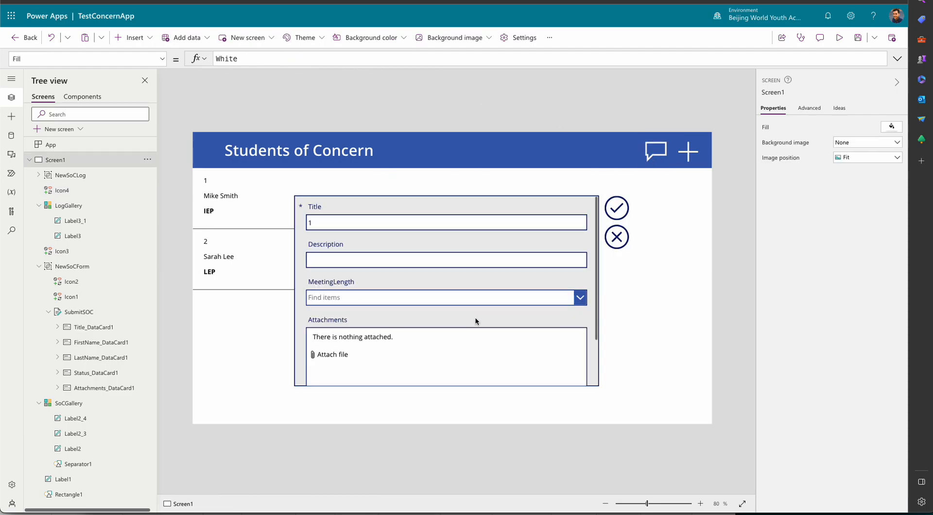
pyautogui.keyDown('alt'); pyautogui.click(227, 266); pyautogui.keyUp('alt')
pyautogui.keyDown('alt'); pyautogui.click(236, 211); pyautogui.keyUp('alt')
pyautogui.keyDown('alt'); pyautogui.click(236, 255); pyautogui.keyUp('alt')
pyautogui.keyDown('alt'); pyautogui.click(236, 216); pyautogui.keyUp('alt')
pyautogui.keyDown('alt'); pyautogui.click(243, 206); pyautogui.keyUp('alt')
# Hide the Title card of CreateLogForm by setting its Visible property to false, and check the remaining fields.
pyautogui.click(371, 203)
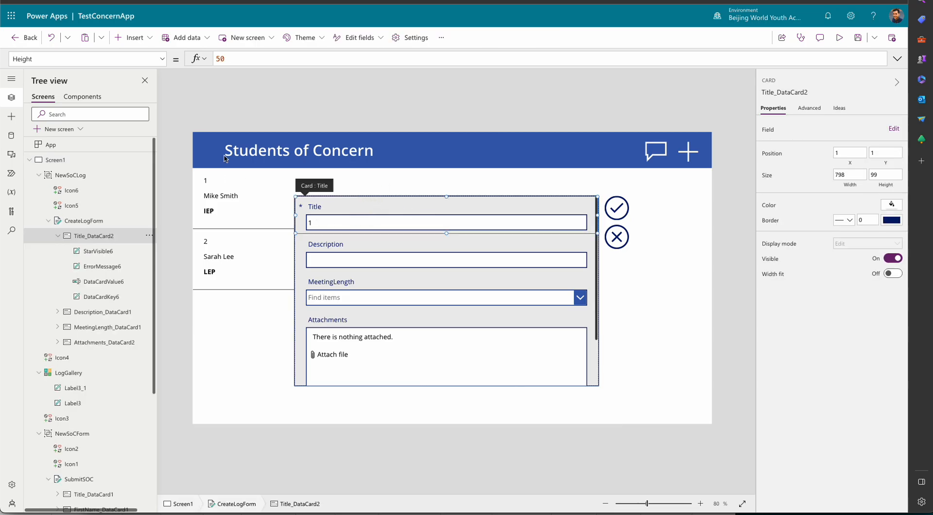
pyautogui.click(160, 59)
pyautogui.scroll(-3, 104, 190)
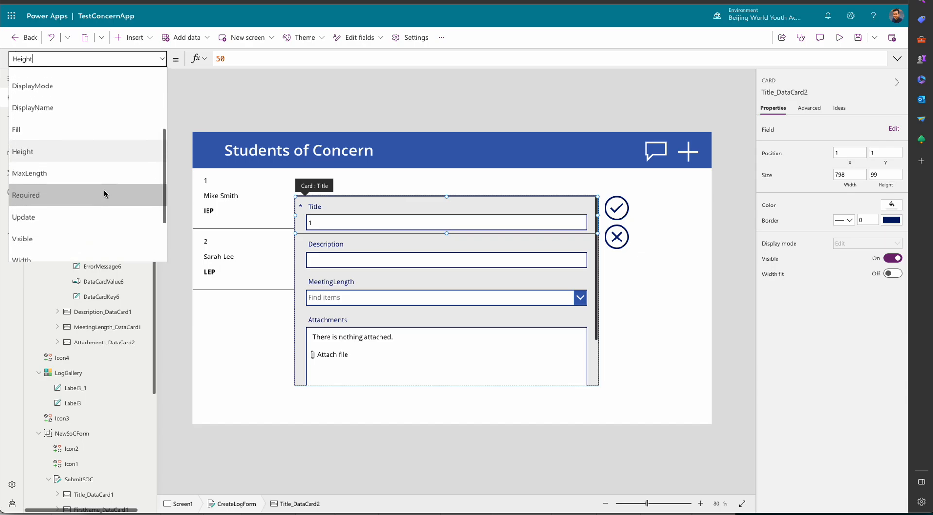
pyautogui.click(95, 213)
pyautogui.click(230, 59)
pyautogui.doubleClick(230, 59)
pyautogui.write('false')
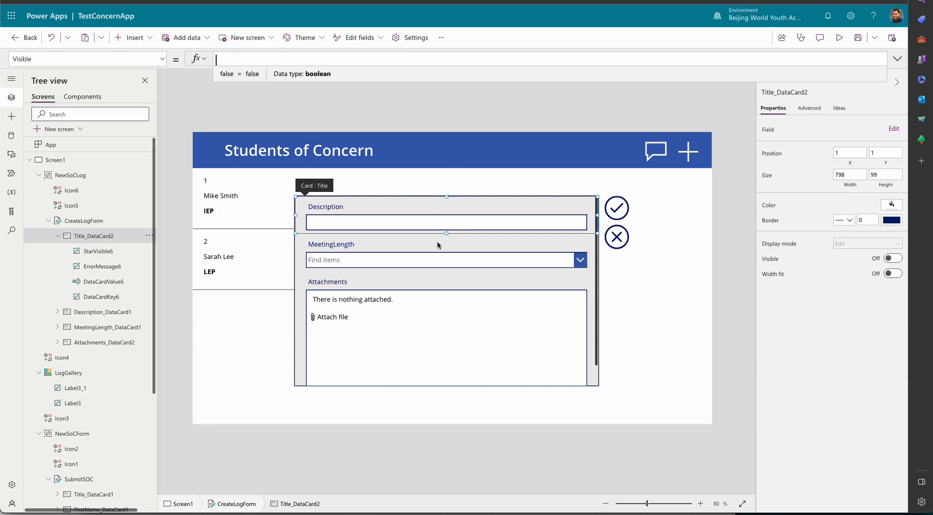
pyautogui.scroll(-2, 427, 276)
pyautogui.scroll(2, 427, 277)
pyautogui.keyDown('alt'); pyautogui.click(252, 249); pyautogui.keyUp('alt')
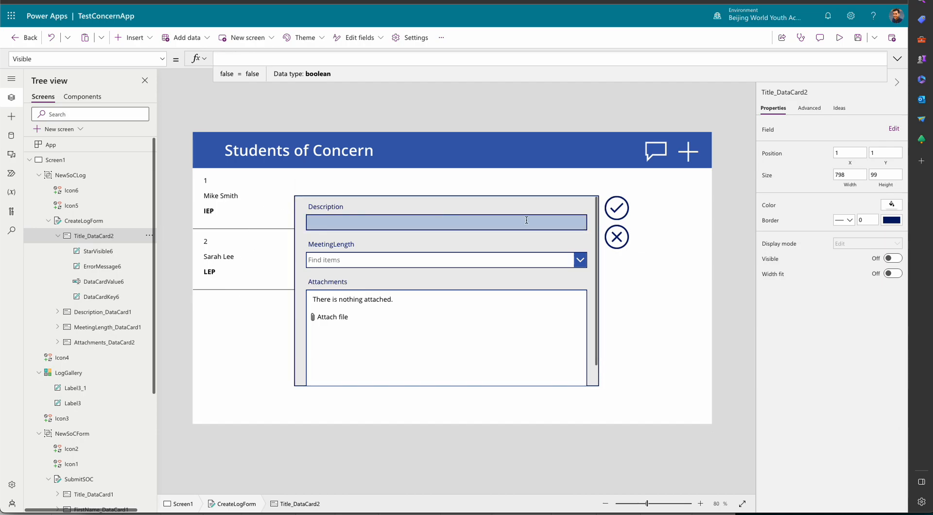
# Set the cancel icon's OnSelect formula to Set(visNewLog, false).
pyautogui.click(616, 236)
pyautogui.click(617, 237)
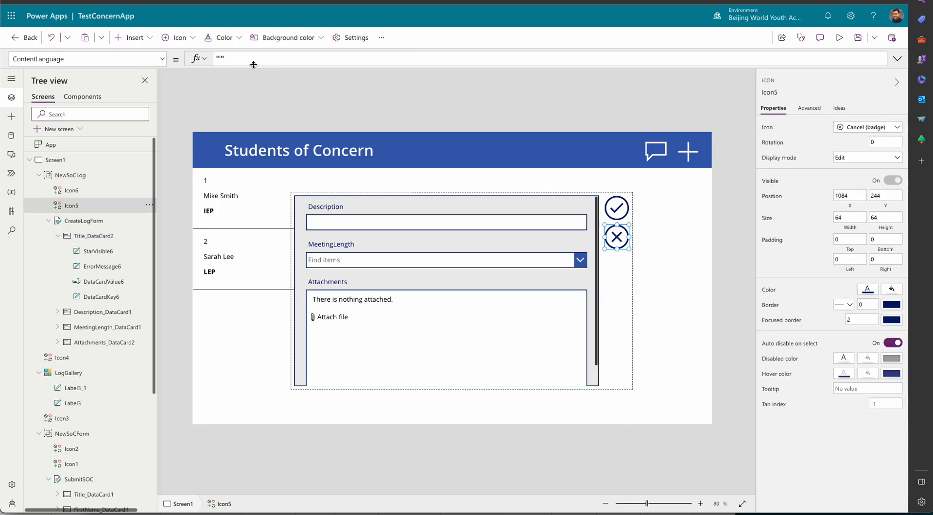
pyautogui.click(162, 59)
pyautogui.scroll(-1, 123, 152)
pyautogui.scroll(-3, 124, 152)
pyautogui.click(123, 201)
pyautogui.doubleClick(237, 58)
pyautogui.write('Set(vis')
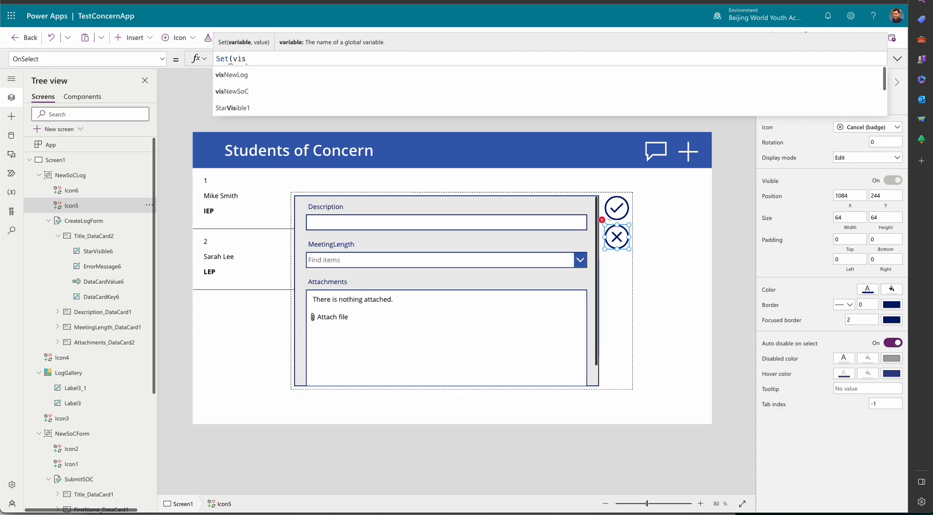
pyautogui.click(232, 73)
pyautogui.write(', galse)')
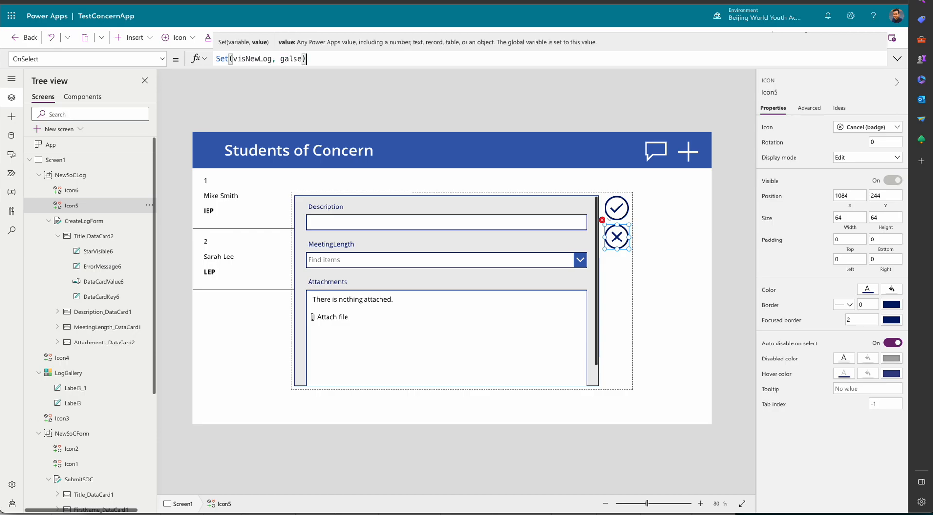
pyautogui.press('BackSpace')
pyautogui.press('BackSpace')
pyautogui.press('BackSpace')
pyautogui.press('BackSpace')
pyautogui.press('BackSpace')
pyautogui.press('BackSpace')
pyautogui.write('false(')
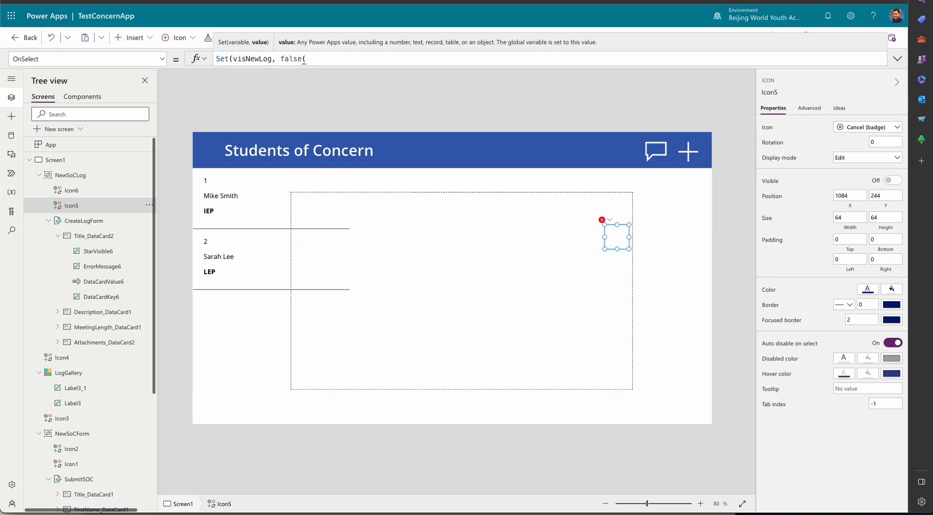
pyautogui.press('BackSpace')
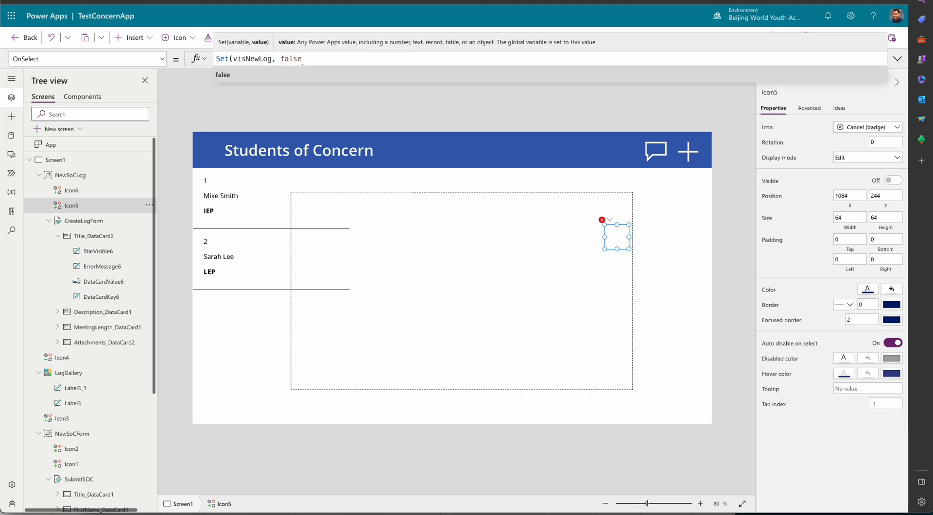
pyautogui.write(')')
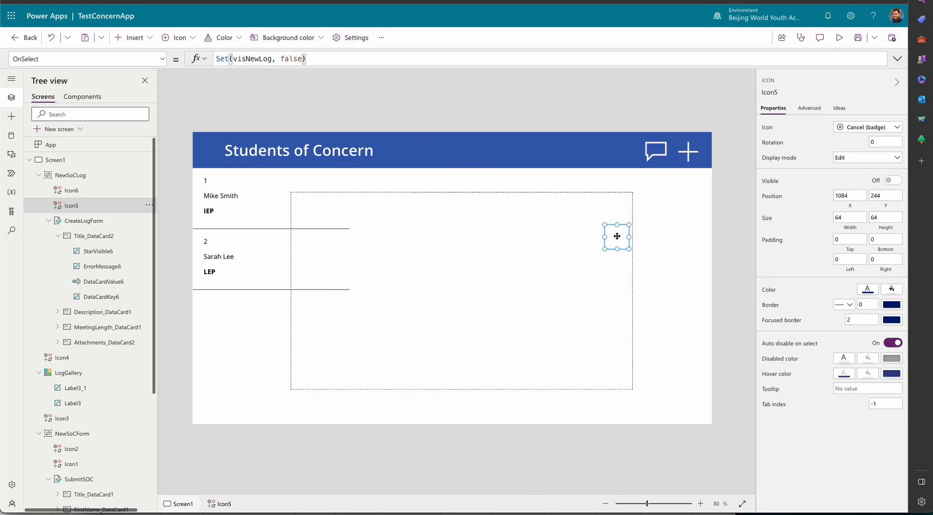
pyautogui.click(573, 113)
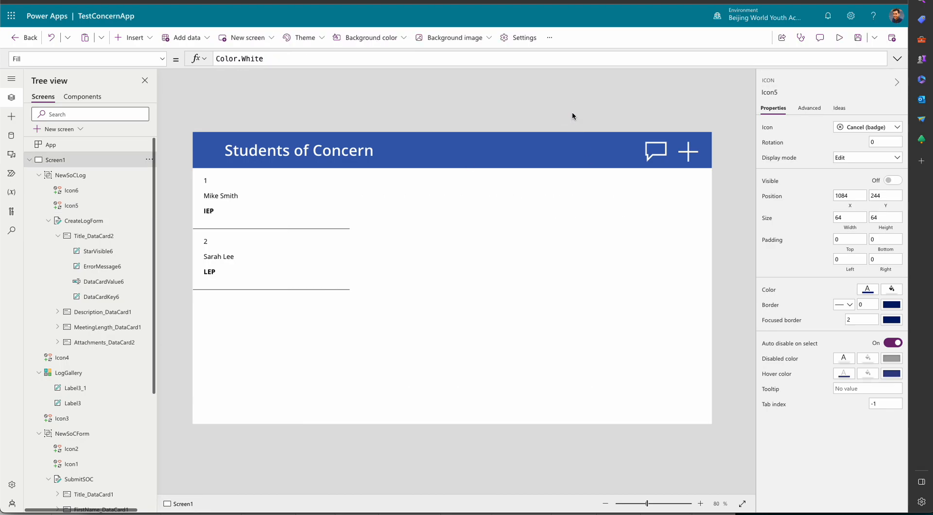
# Reopen the log form with the message icon and review the OnSelect formula of the check icon.
pyautogui.keyDown('alt'); pyautogui.click(662, 156); pyautogui.keyUp('alt')
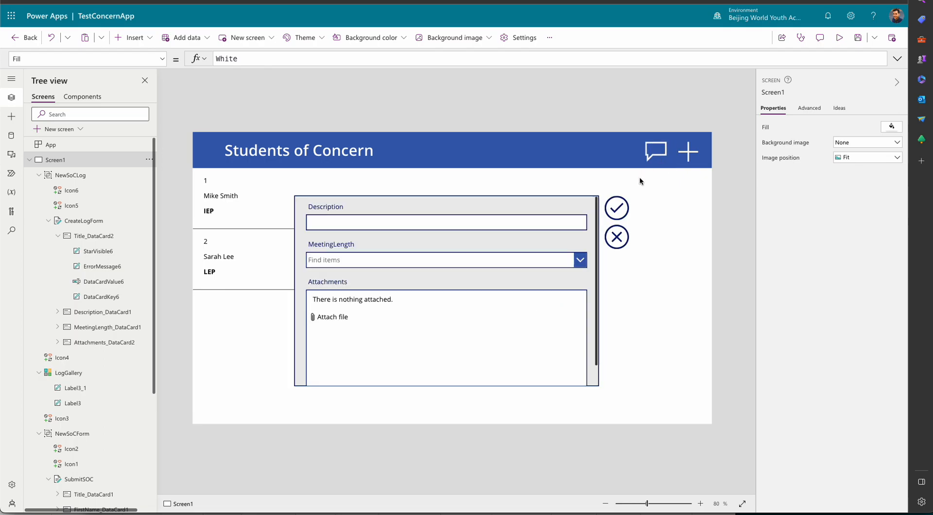
pyautogui.click(627, 204)
pyautogui.click(617, 206)
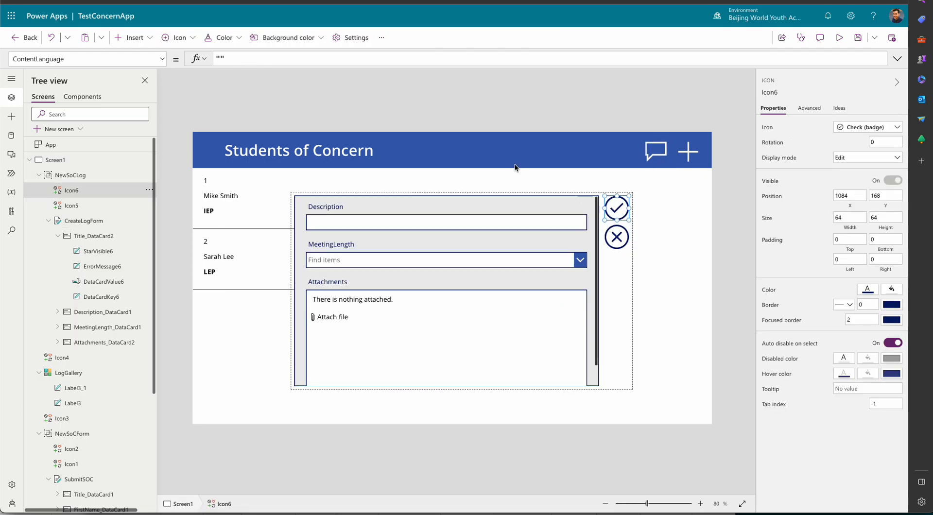
pyautogui.click(162, 59)
pyautogui.scroll(-3, 81, 231)
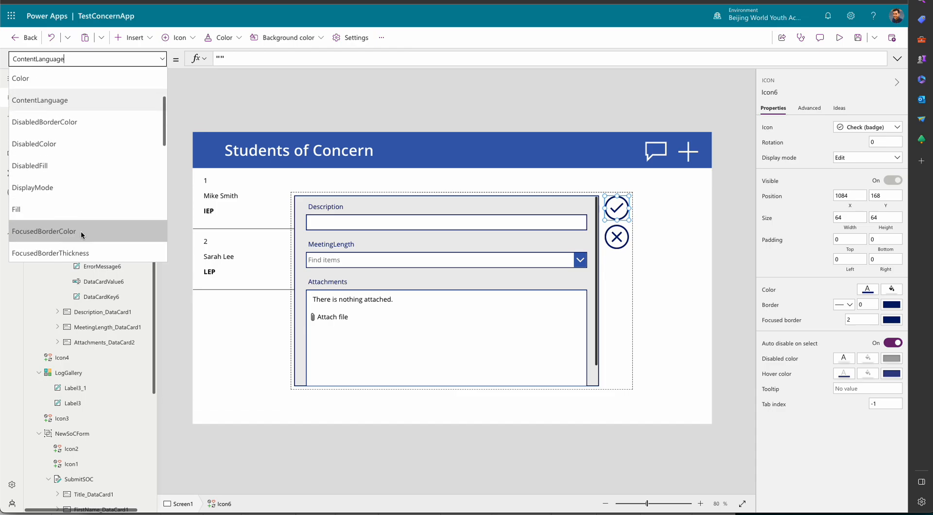
pyautogui.scroll(-3, 80, 216)
pyautogui.click(80, 216)
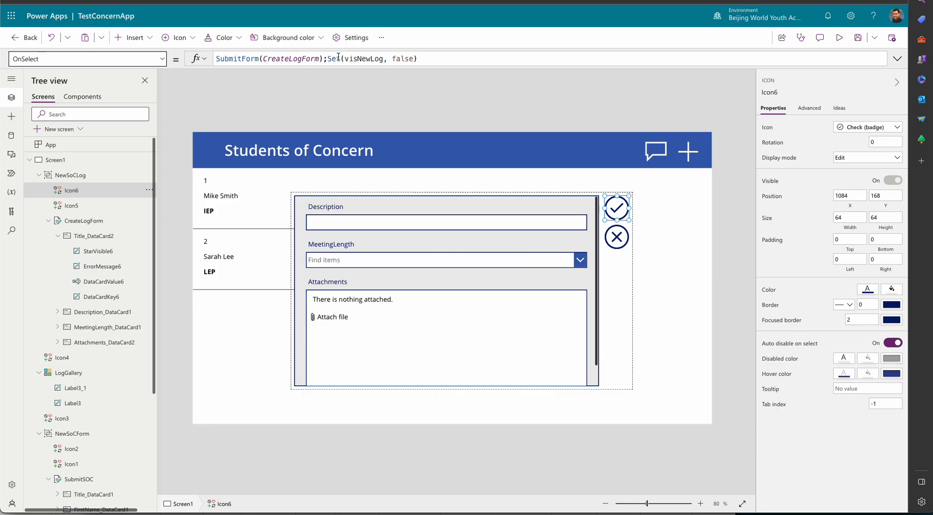
# Extend the message icon's OnSelect formula to Set(visNewLog, true);NewForm(CreateLogForm).
pyautogui.click(653, 154)
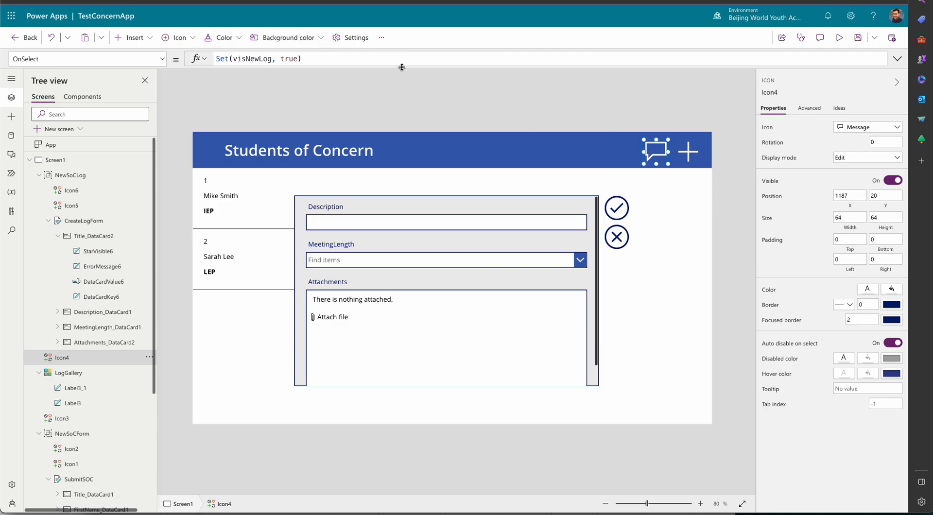
pyautogui.click(327, 59)
pyautogui.write(';NewForm(')
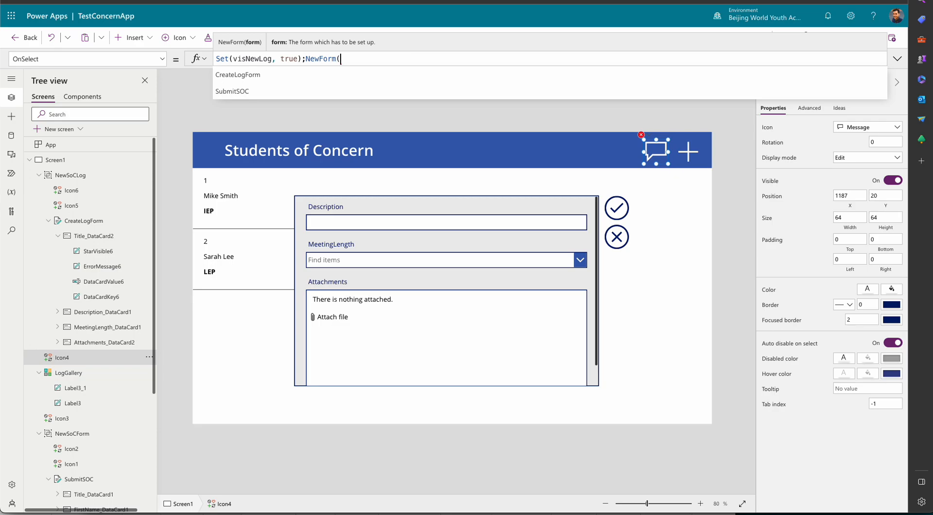
pyautogui.click(301, 73)
pyautogui.write(')')
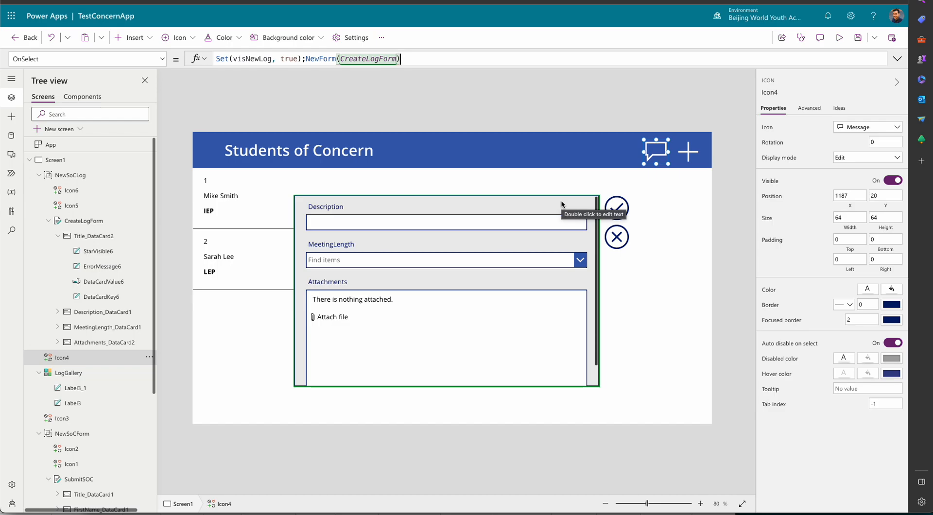
# Preview the app to check how the new log form displays, and return to the editor.
pyautogui.click(526, 218)
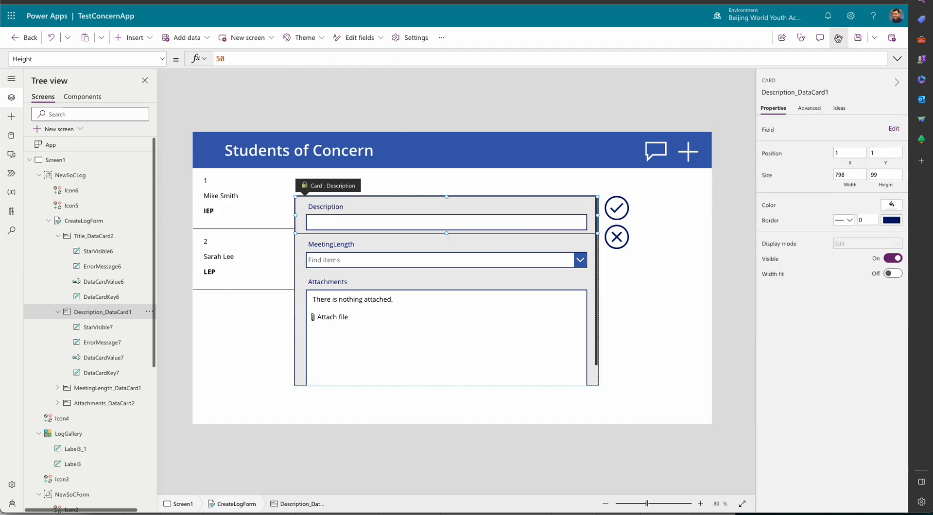
pyautogui.click(838, 38)
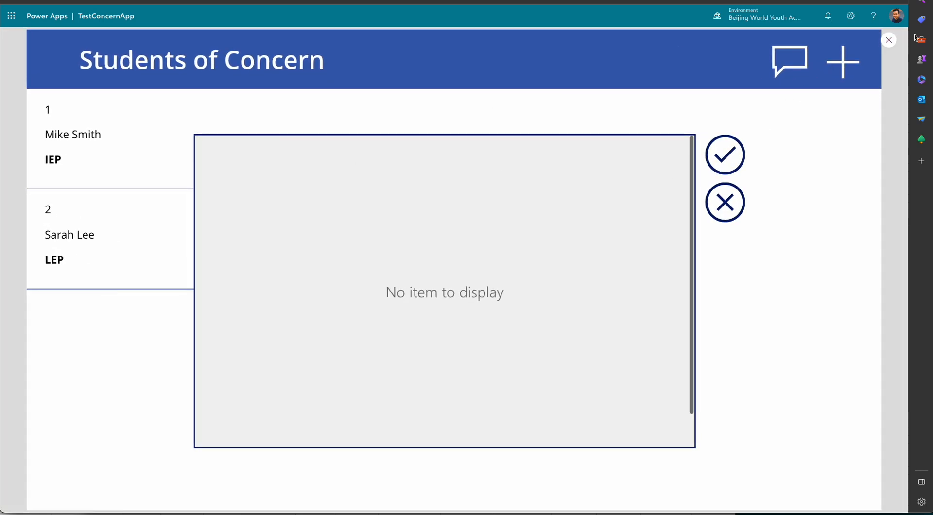
pyautogui.click(888, 40)
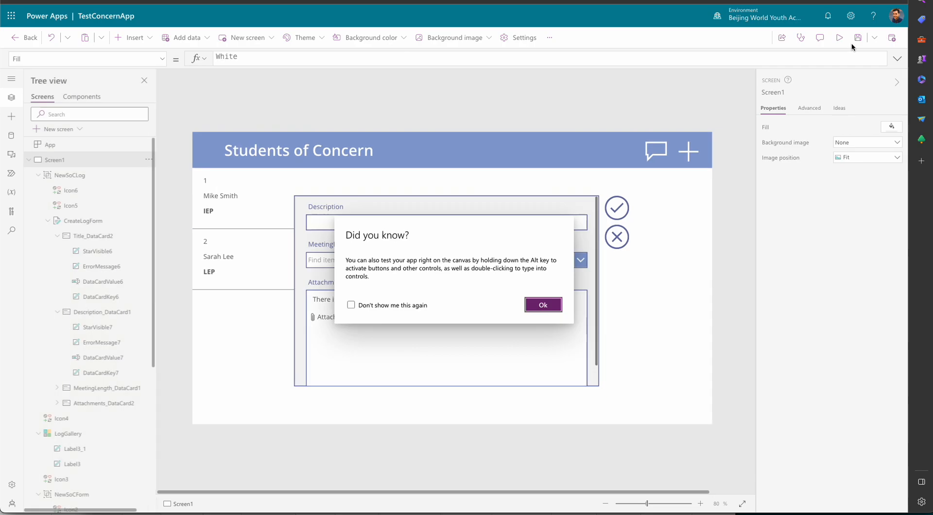
pyautogui.click(600, 304)
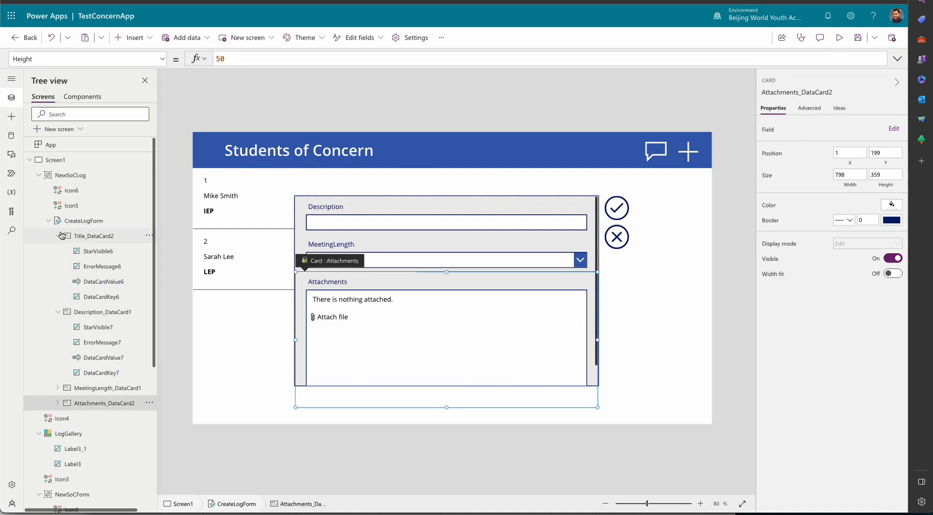
# Set the default mode of CreateLogForm to New.
pyautogui.click(66, 175)
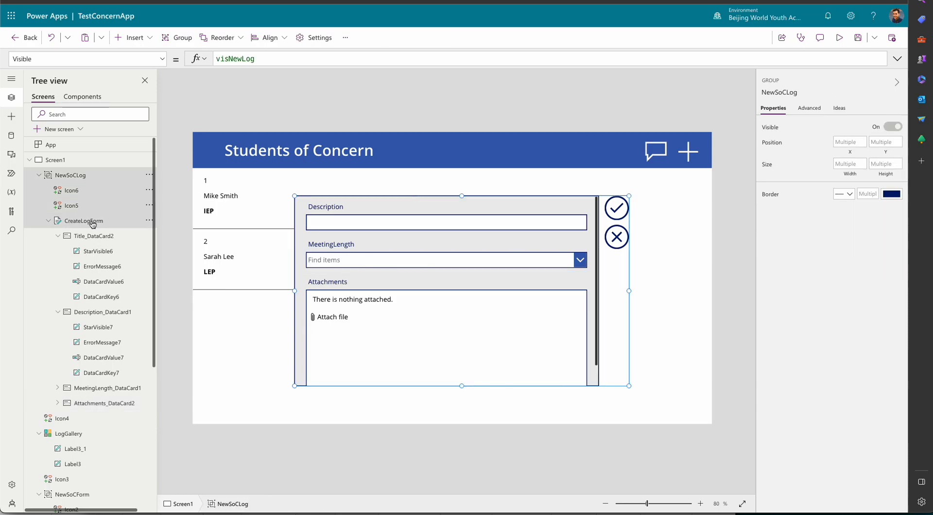
pyautogui.click(91, 223)
pyautogui.click(849, 224)
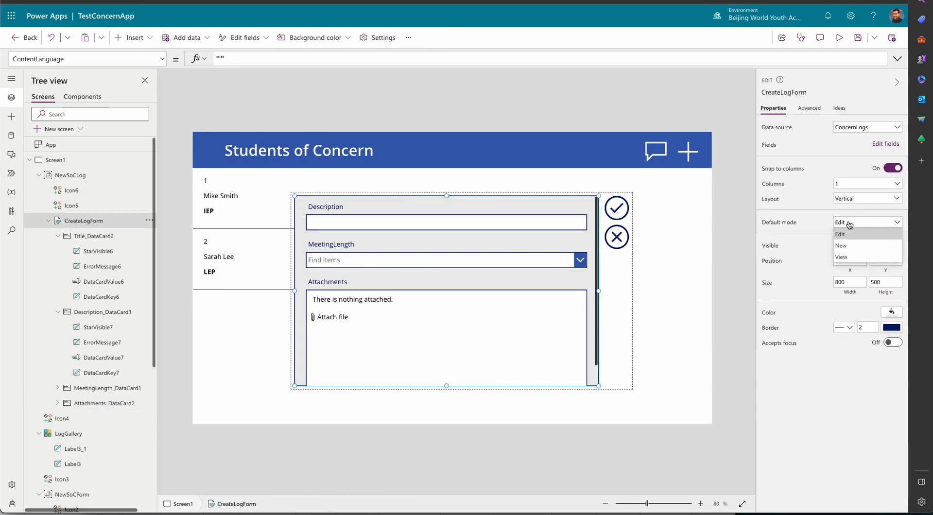
pyautogui.click(845, 236)
pyautogui.click(846, 228)
pyautogui.click(845, 248)
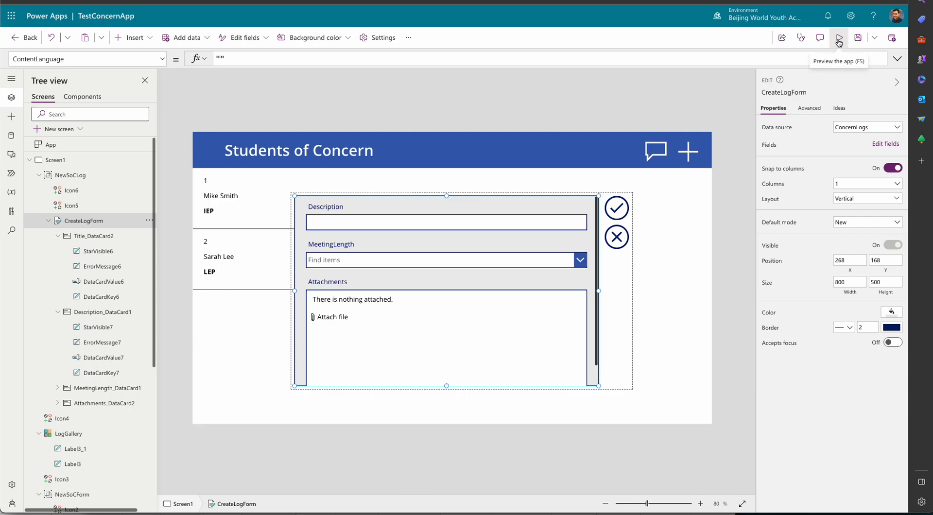
# Preview the app and test the log form: cancel and reopen it, enter "Met with teacher" as Description, cancel again, and exit the preview.
pyautogui.click(839, 39)
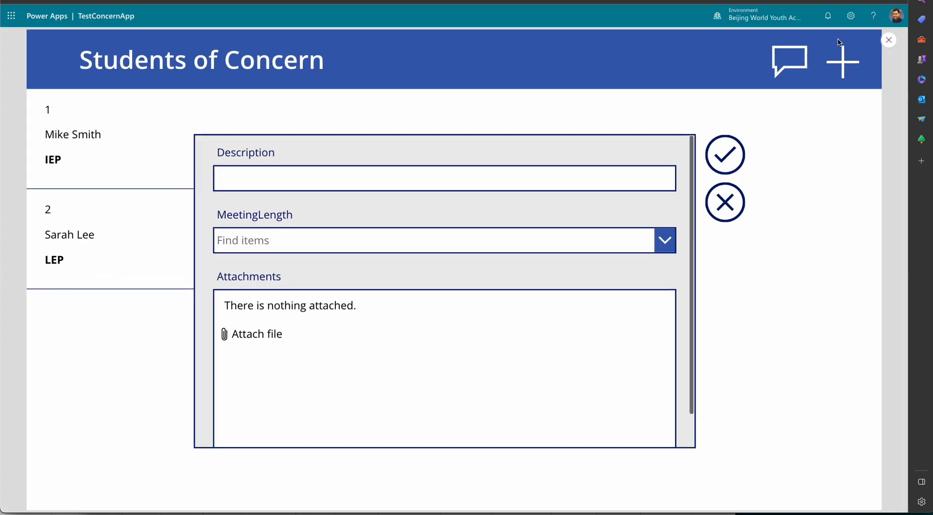
pyautogui.click(724, 202)
pyautogui.click(786, 67)
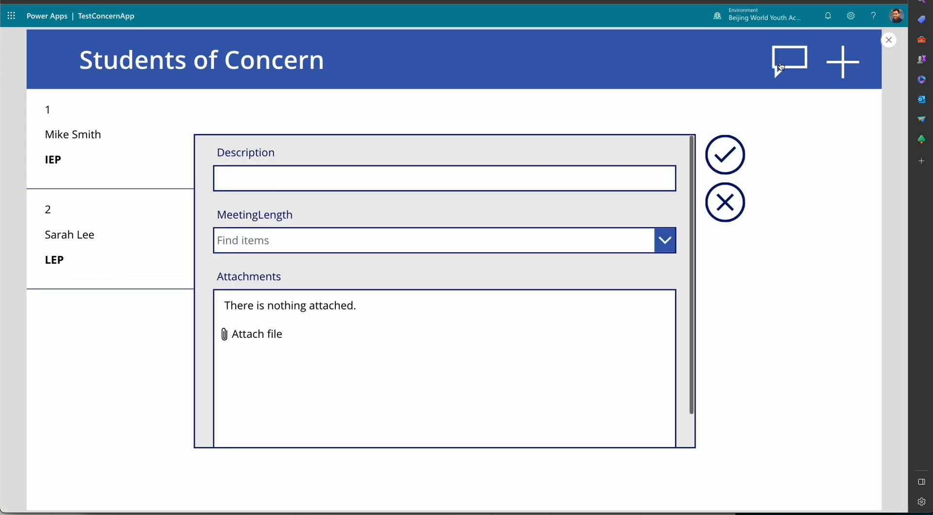
pyautogui.click(425, 186)
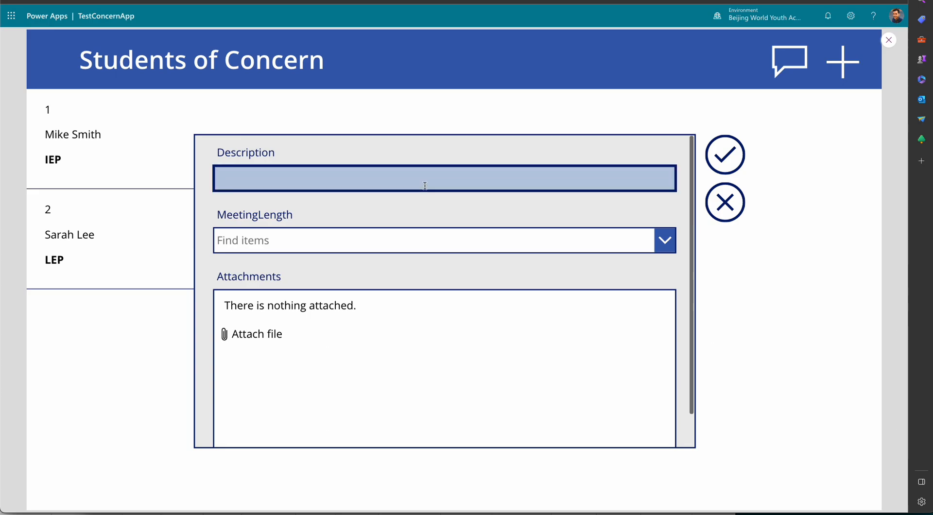
pyautogui.write('Met with teacher')
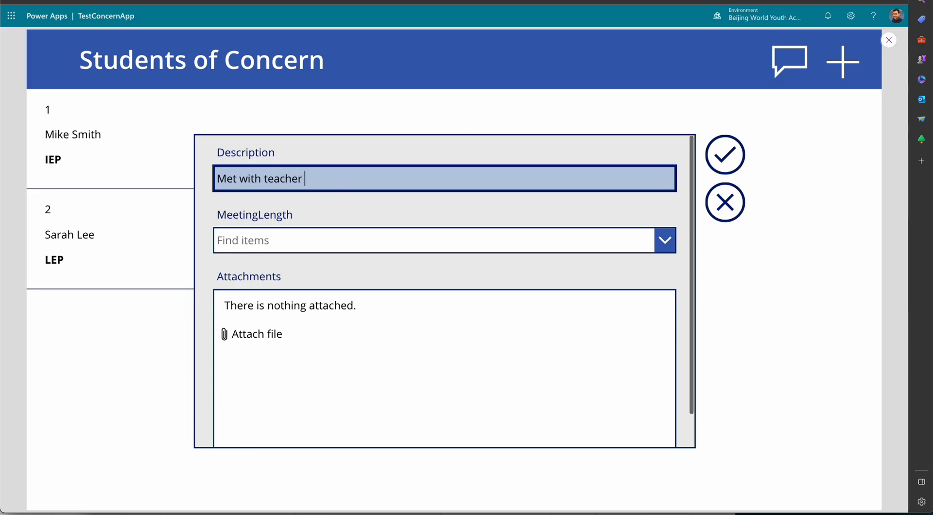
pyautogui.click(725, 202)
pyautogui.click(889, 40)
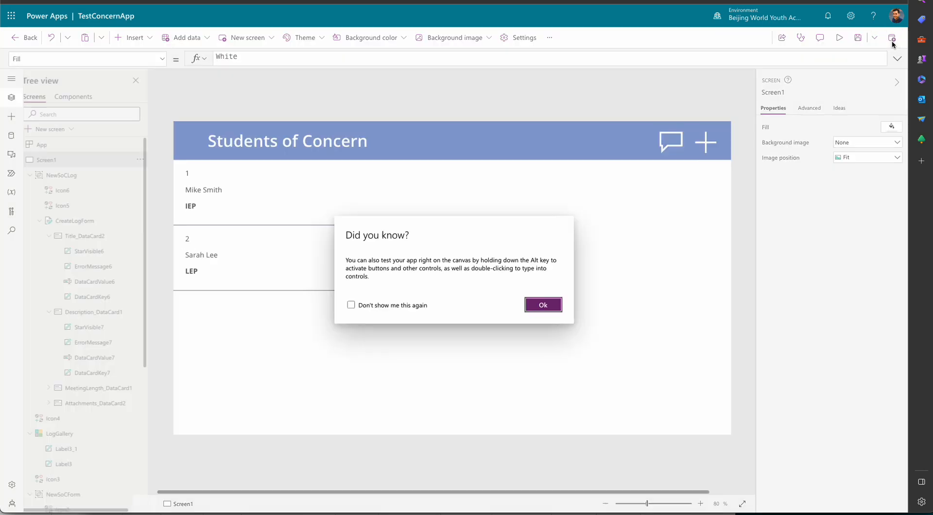
pyautogui.click(554, 303)
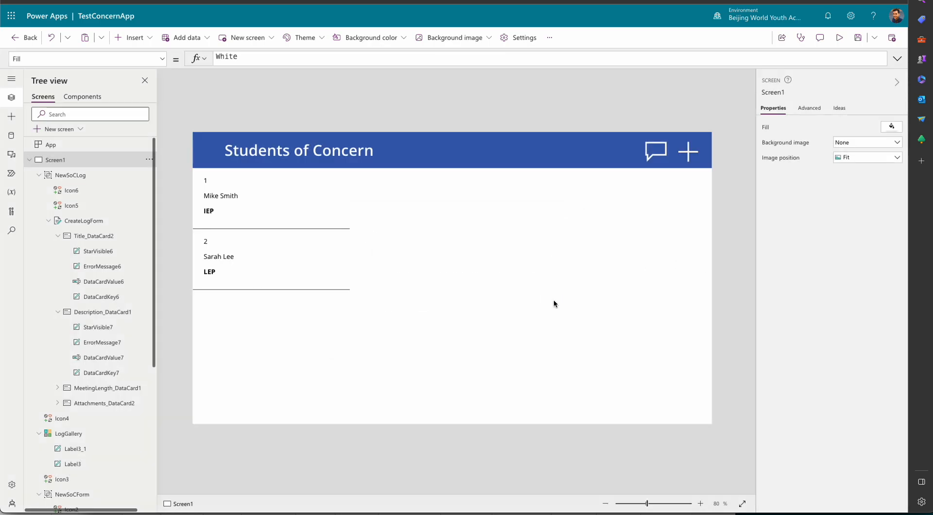
# Switch to the ConcernLogs list in SharePoint and change the Description column's type to Multiple lines of text.
pyautogui.click(11, 137)
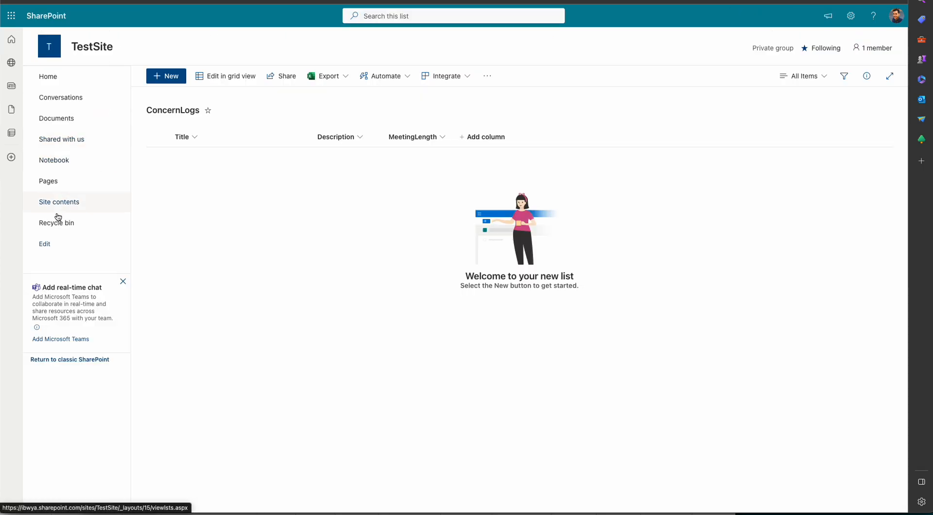
pyautogui.click(342, 138)
pyautogui.moveTo(360, 225)
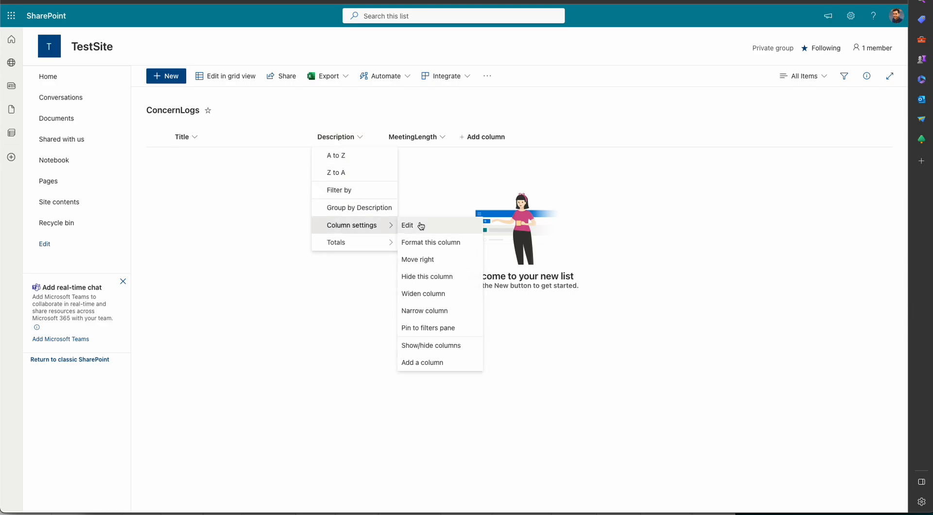
pyautogui.click(436, 225)
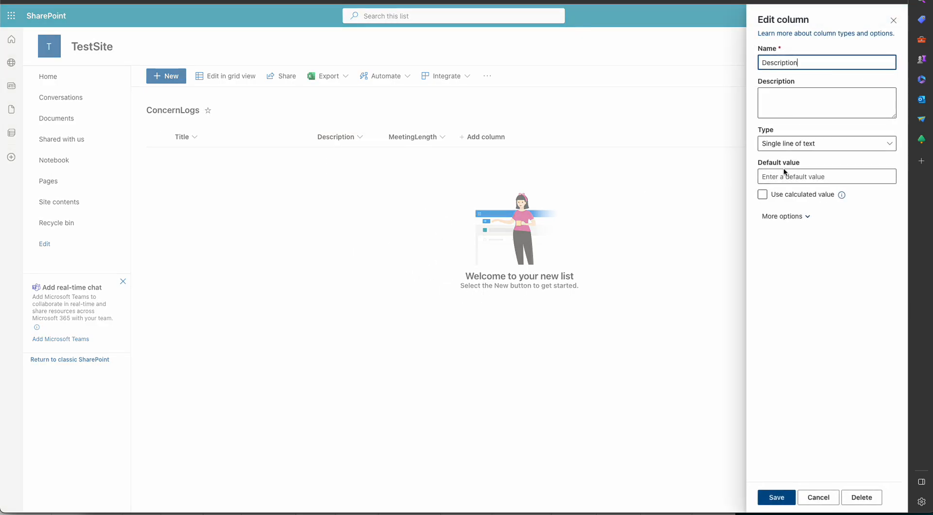
pyautogui.click(785, 145)
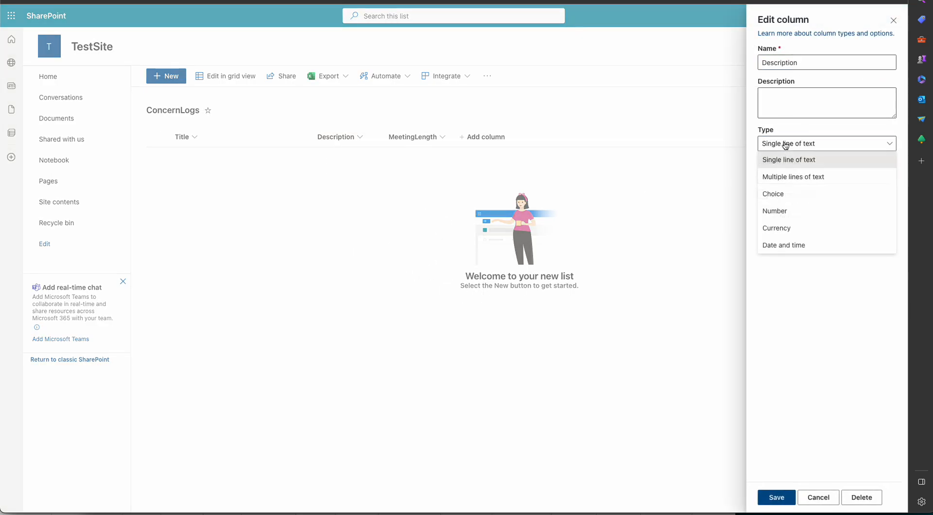
pyautogui.click(786, 176)
pyautogui.click(780, 500)
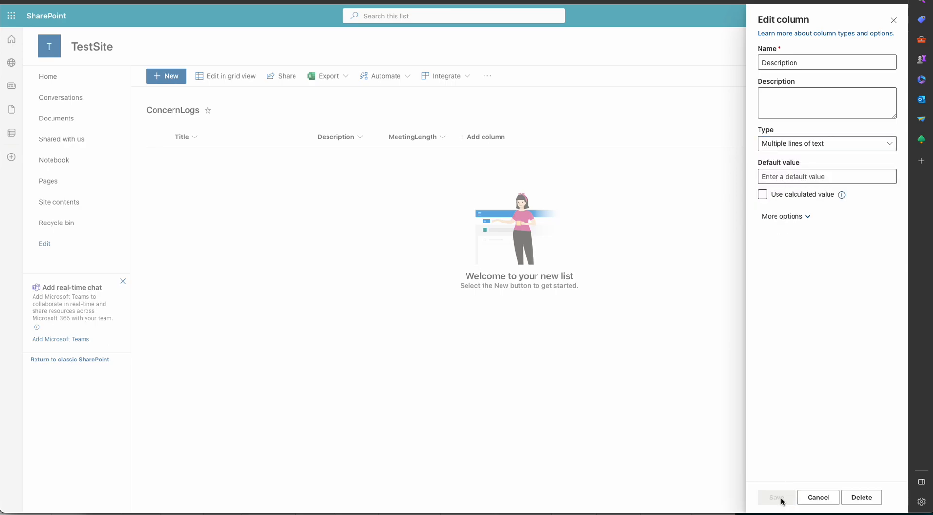
# Enable enhanced rich text for the Description column of ConcernLogs and save the column.
pyautogui.click(357, 135)
pyautogui.click(357, 155)
pyautogui.click(398, 155)
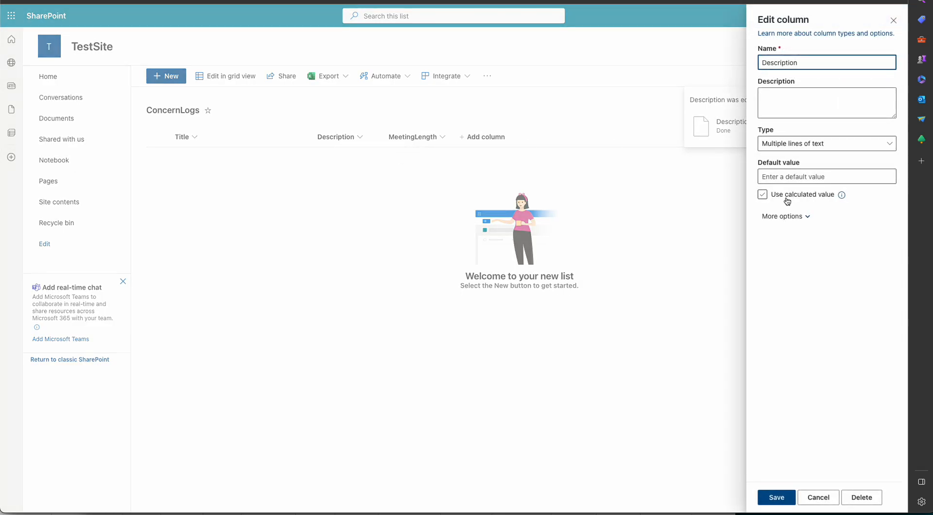
pyautogui.click(777, 218)
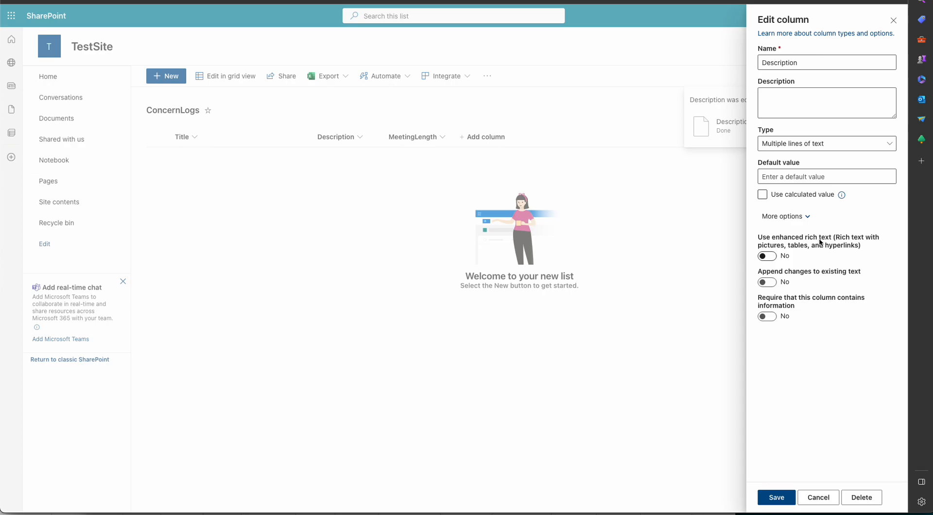
pyautogui.click(778, 257)
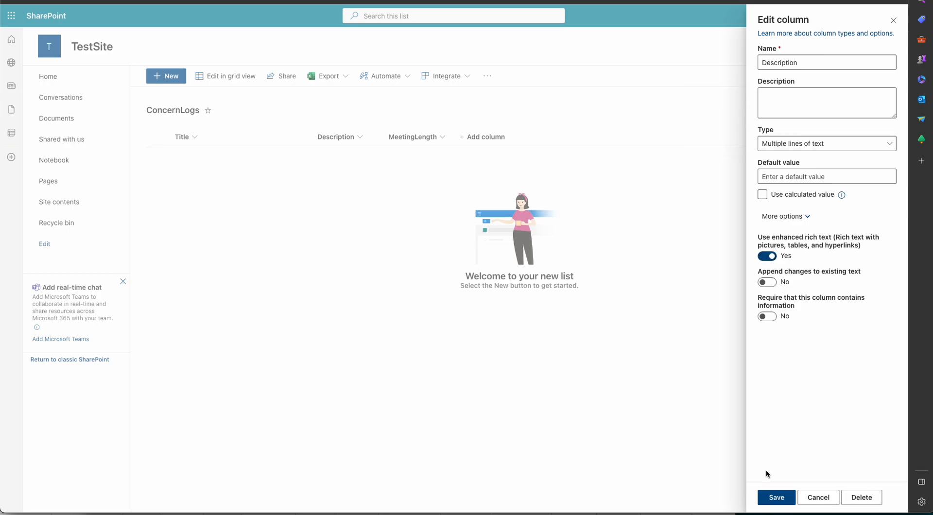
pyautogui.click(776, 498)
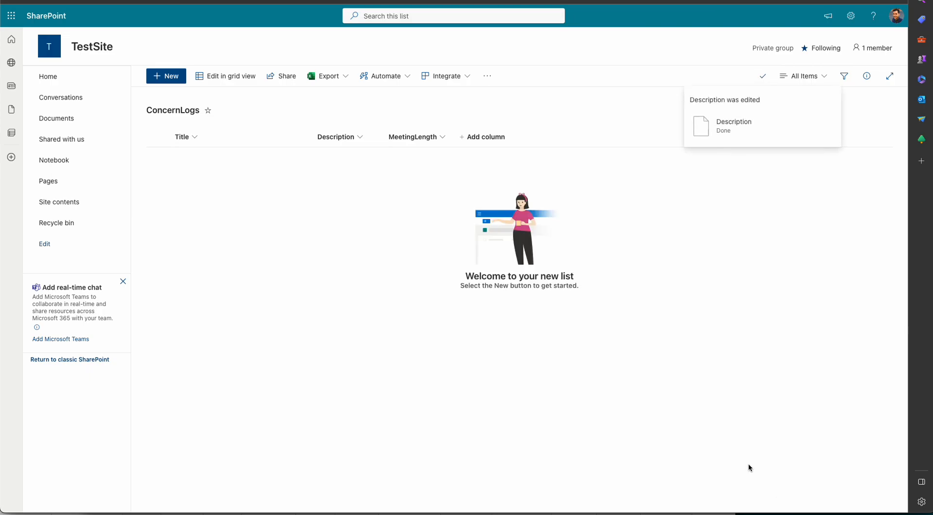
# Switch back to Power Apps and refresh the ConcernLogs data source.
pyautogui.hotkey('ctrl', 'Tab')
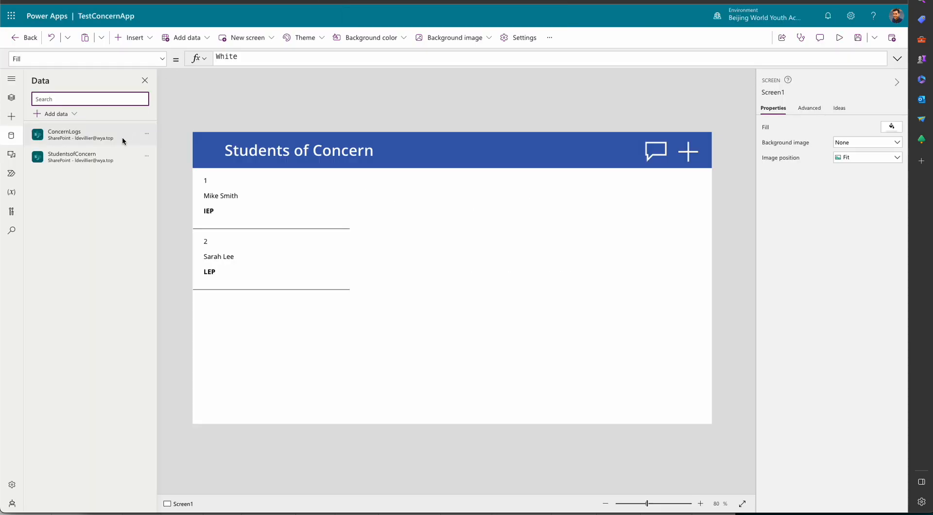
pyautogui.moveTo(88, 135)
pyautogui.click(147, 134)
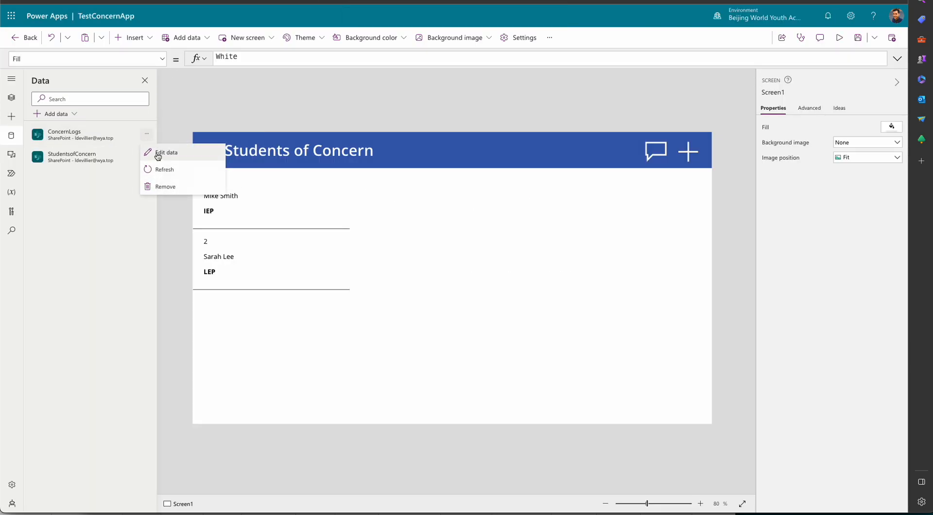
pyautogui.click(157, 169)
pyautogui.moveTo(155, 165)
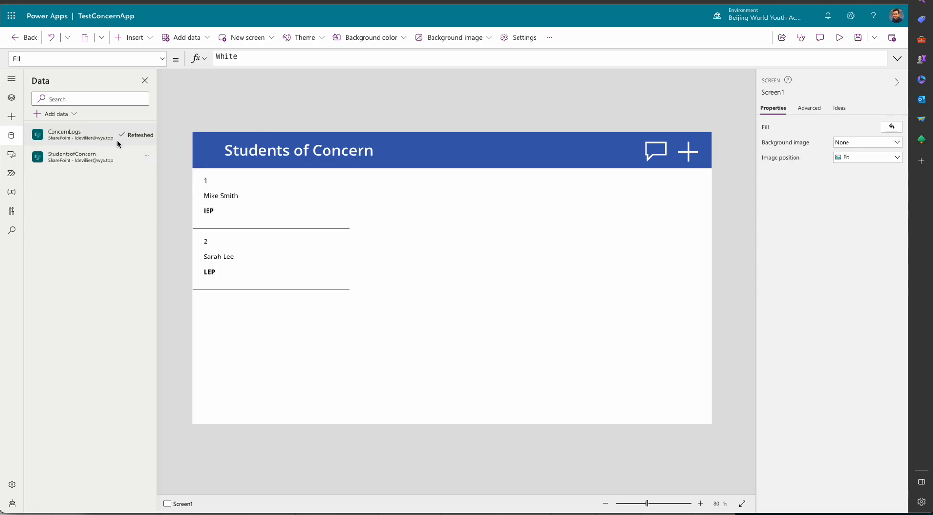
# Show the log form on the canvas and remove the Description field from CreateLogForm.
pyautogui.keyDown('alt'); pyautogui.click(652, 161); pyautogui.keyUp('alt')
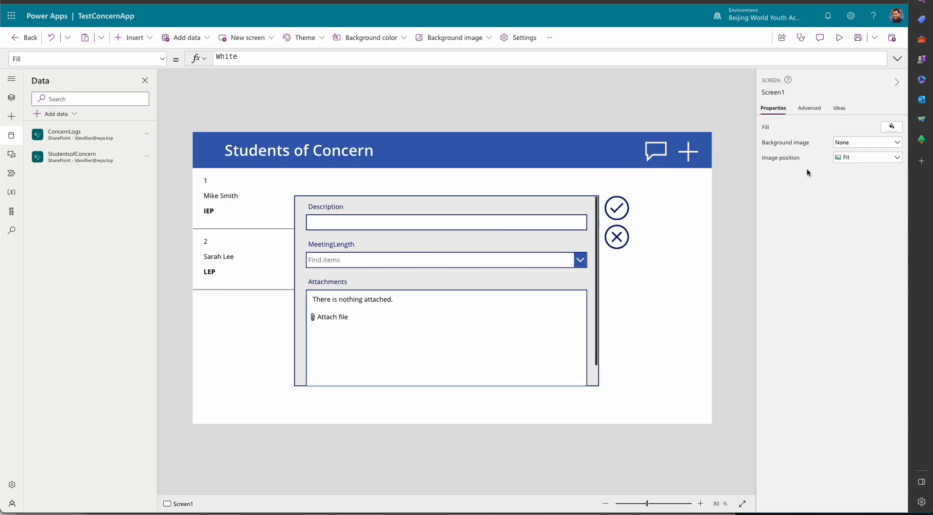
pyautogui.click(529, 259)
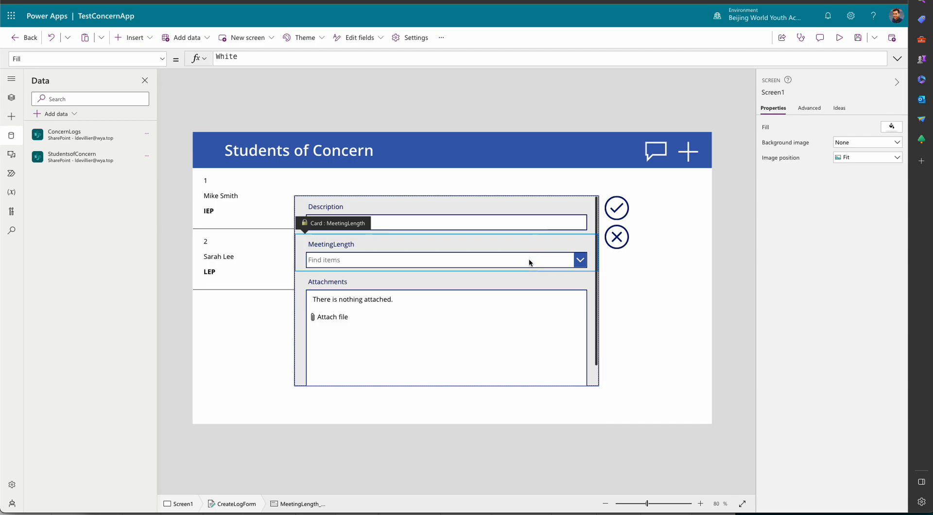
pyautogui.click(11, 97)
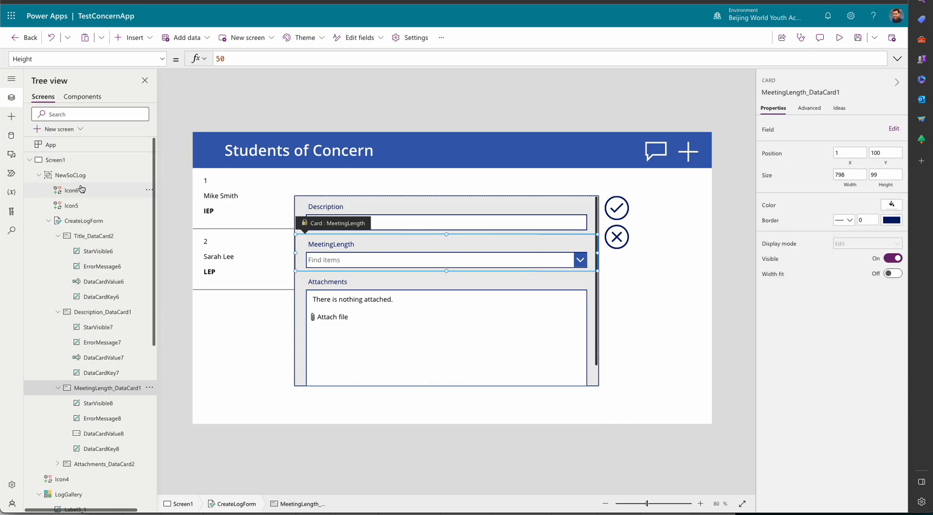
pyautogui.click(89, 221)
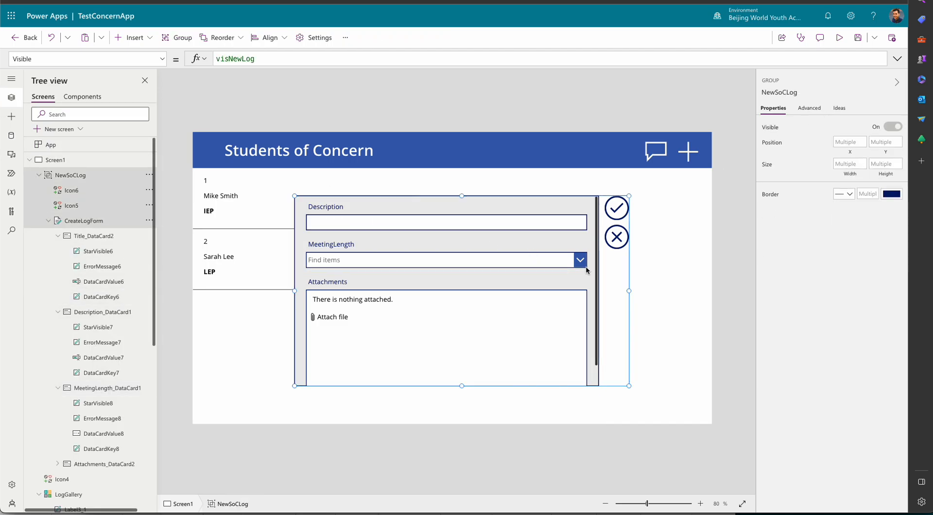
pyautogui.click(102, 222)
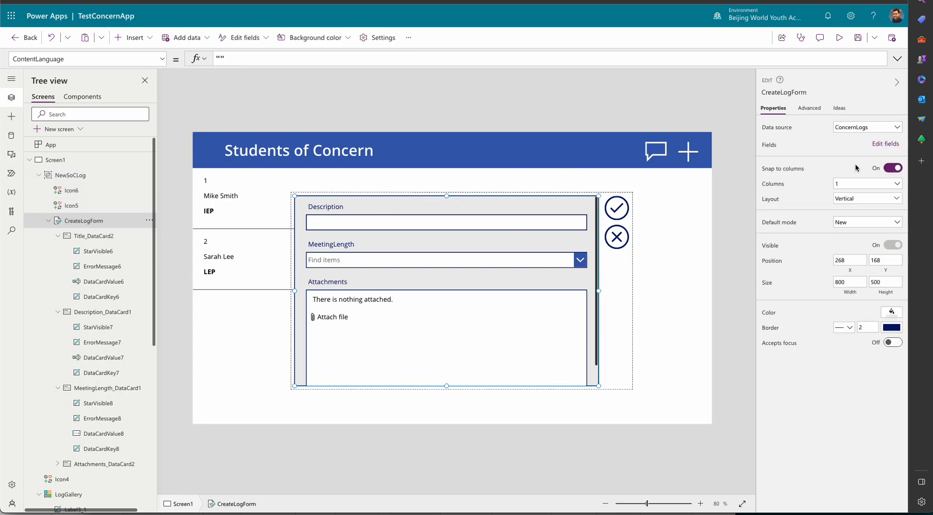
pyautogui.click(886, 144)
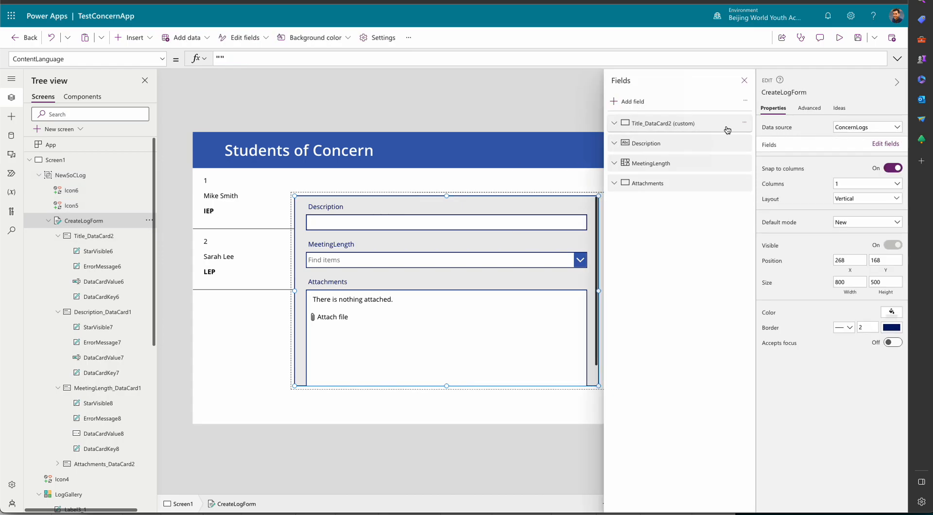
pyautogui.click(743, 144)
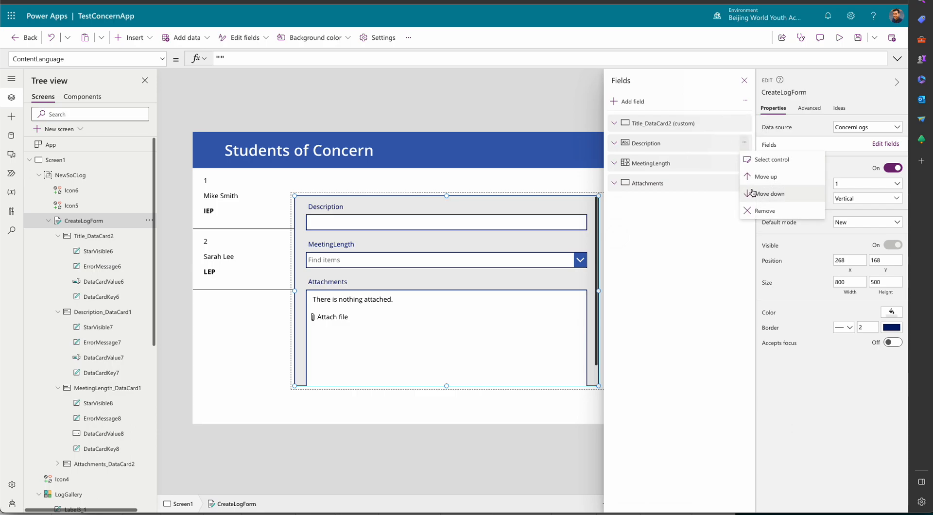
pyautogui.click(754, 210)
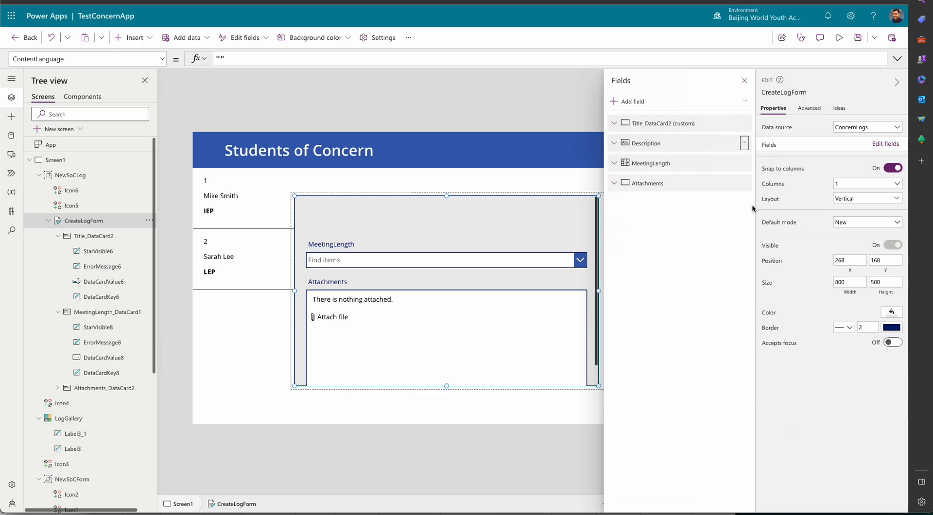
# Add the Description field back to CreateLogForm and place it directly below the Title card in the field order.
pyautogui.click(613, 101)
pyautogui.click(624, 261)
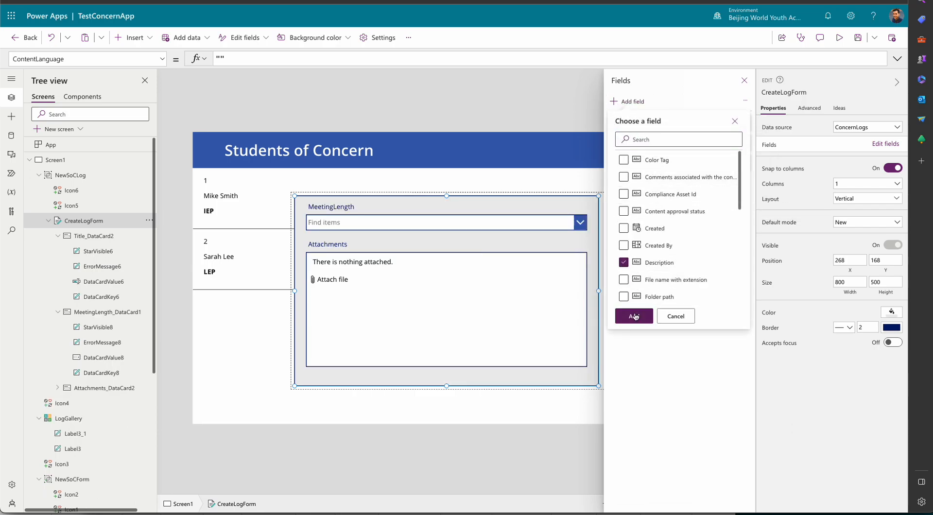
pyautogui.click(634, 316)
pyautogui.moveTo(638, 185); pyautogui.dragTo(643, 147)
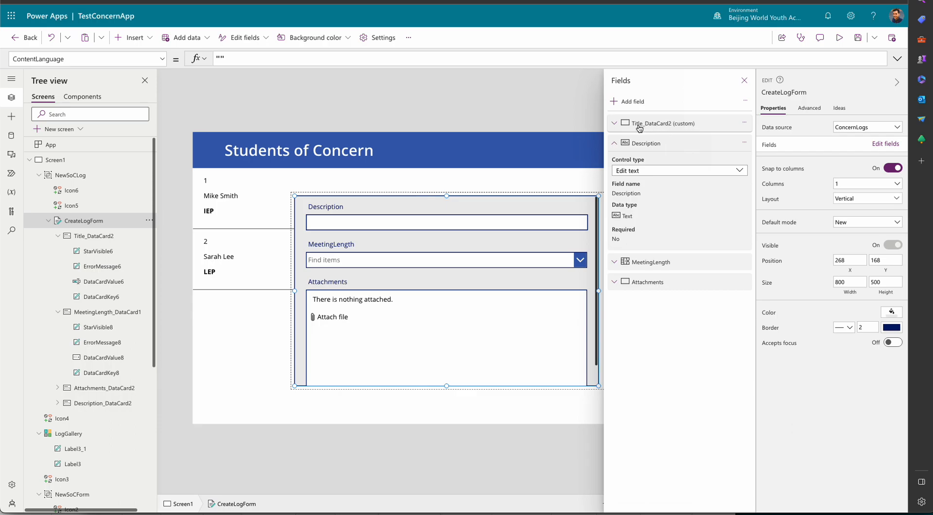
# Change the control type of the Description field in CreateLogForm to Edit rich text.
pyautogui.click(646, 169)
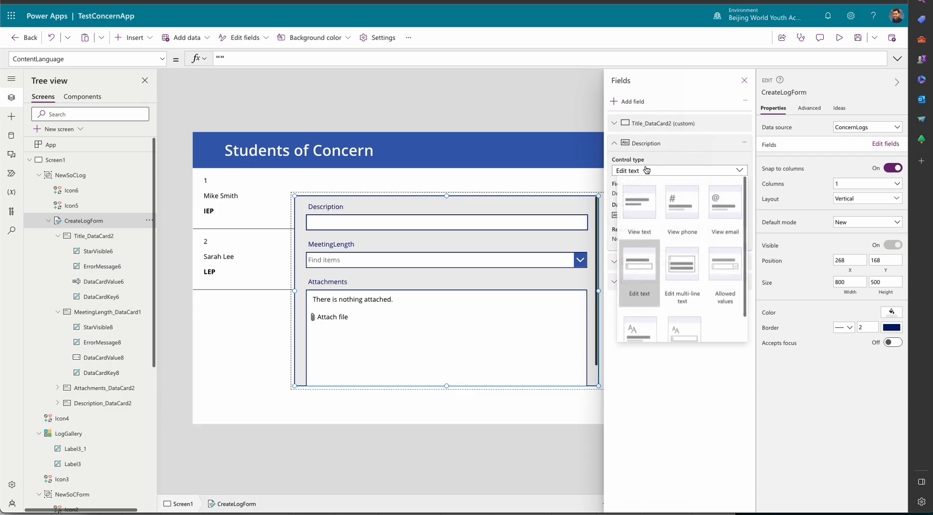
pyautogui.scroll(-2, 646, 236)
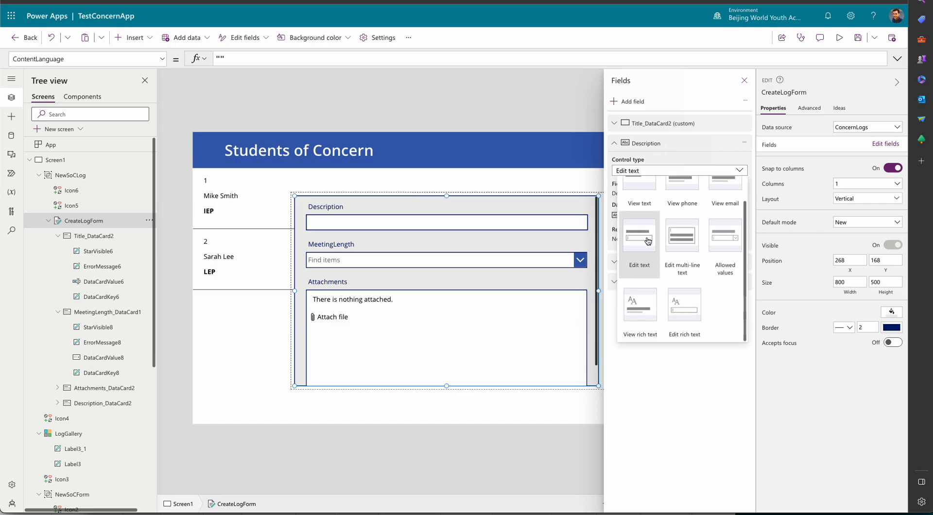
pyautogui.click(675, 306)
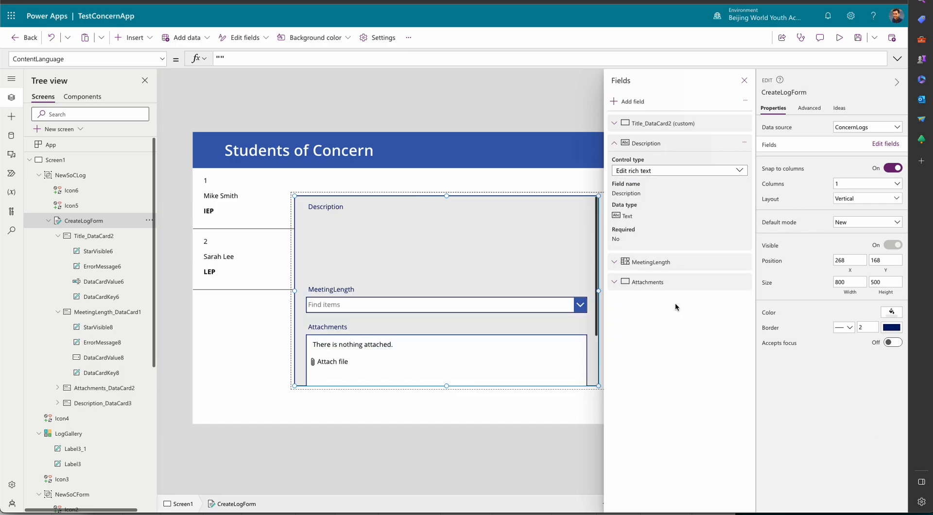
# Close the field settings and make the rich text editor in the Description card taller.
pyautogui.click(462, 250)
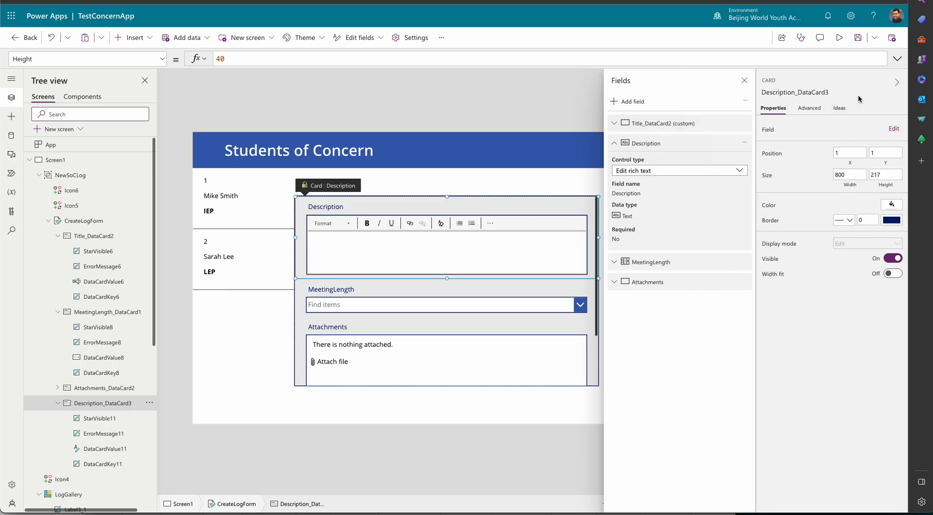
pyautogui.click(896, 82)
pyautogui.click(872, 81)
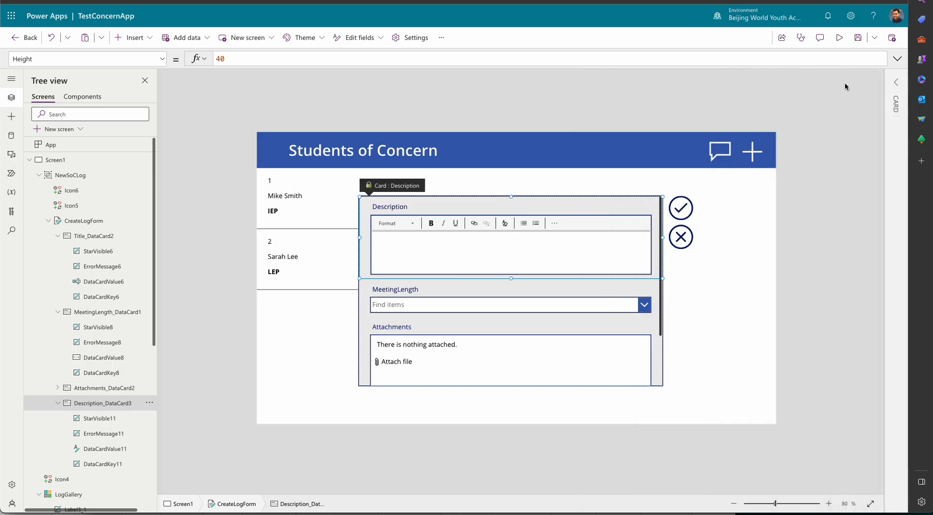
pyautogui.click(512, 266)
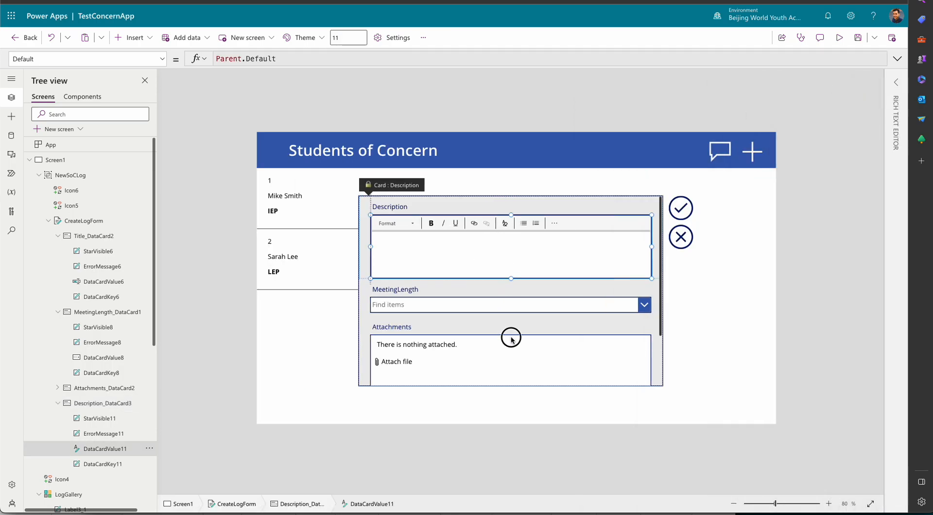
pyautogui.moveTo(511, 340); pyautogui.dragTo(511, 348)
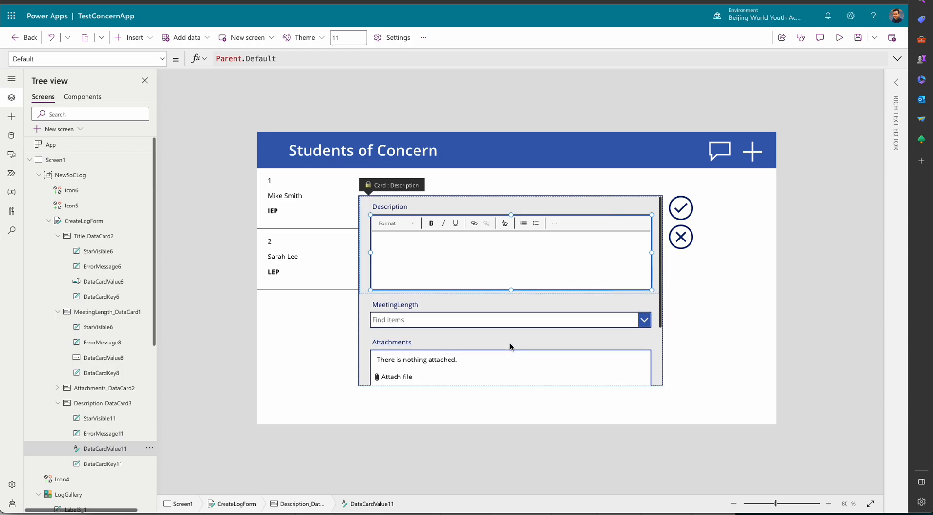
# Preview the app and enter a bulleted Description: "Met with teacher", "Discussed action plan", "Will meet again in 2 weeks".
pyautogui.click(839, 37)
pyautogui.click(333, 214)
pyautogui.click(466, 184)
pyautogui.write('Met with teacher Discus')
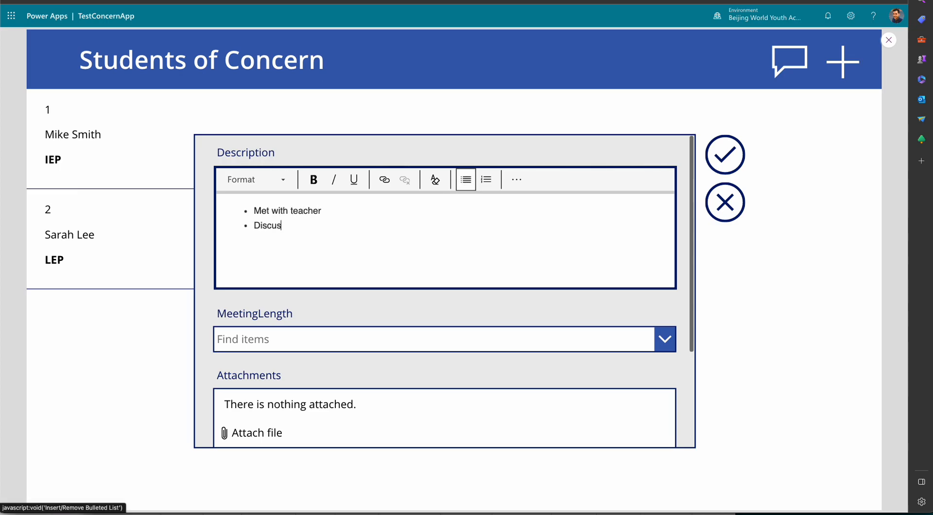
pyautogui.write('sed action plan Will meet ')
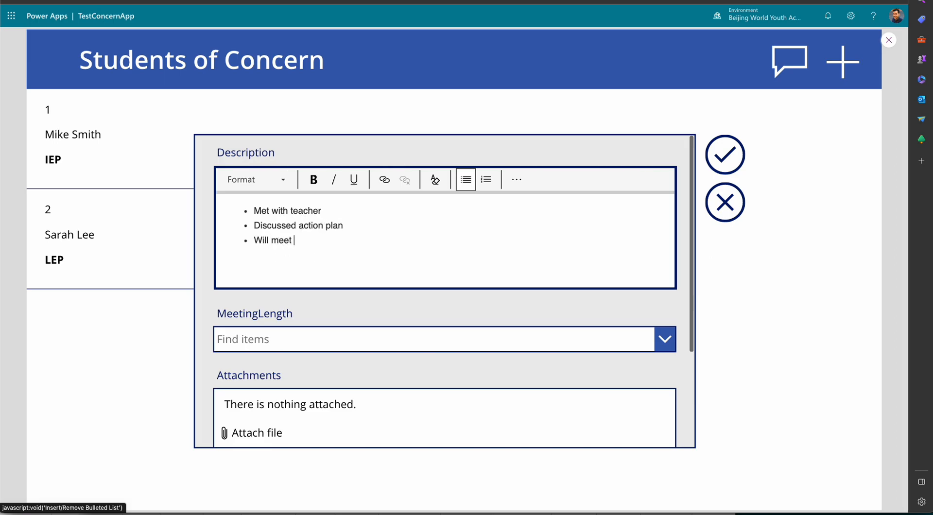
pyautogui.write('again in 2 weeks')
# Set MeetingLength to 45 Minutes and submit the log entry.
pyautogui.click(465, 333)
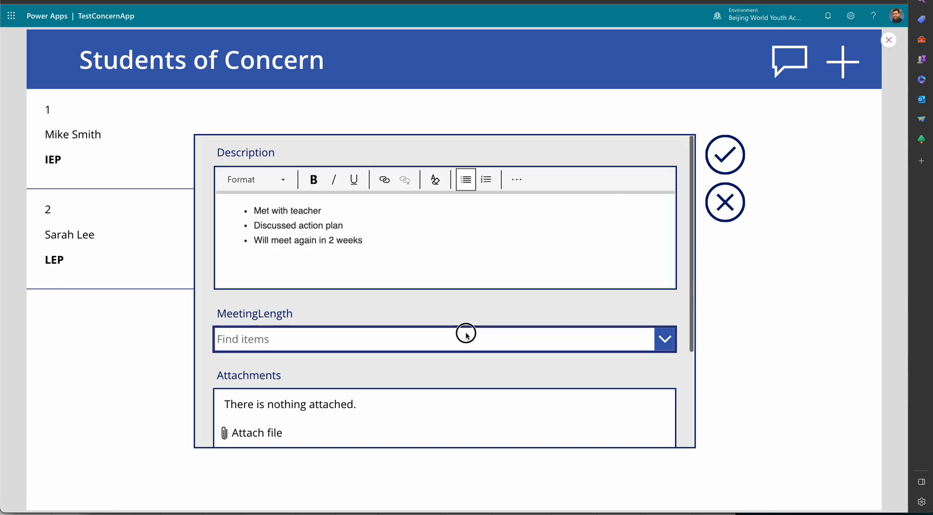
pyautogui.click(243, 468)
pyautogui.scroll(-3, 351, 331)
pyautogui.scroll(2, 571, 249)
pyautogui.scroll(-2, 578, 227)
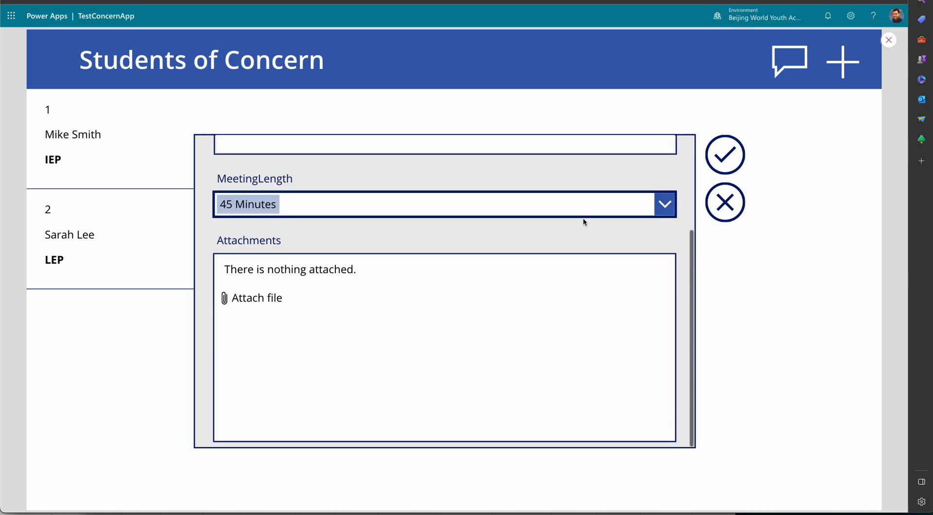
pyautogui.click(723, 163)
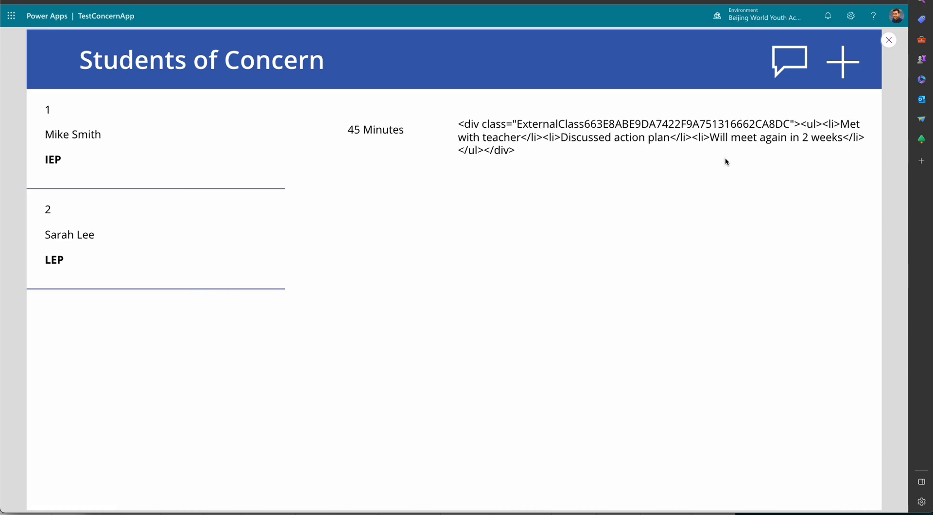
# Exit the preview and delete the label showing ThisItem.Description from LogGallery.
pyautogui.click(888, 40)
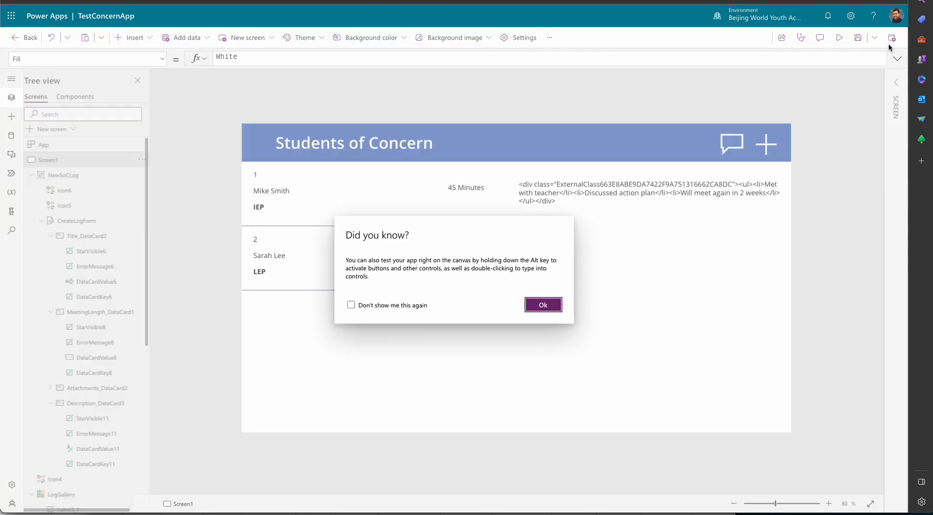
pyautogui.click(535, 304)
pyautogui.click(552, 210)
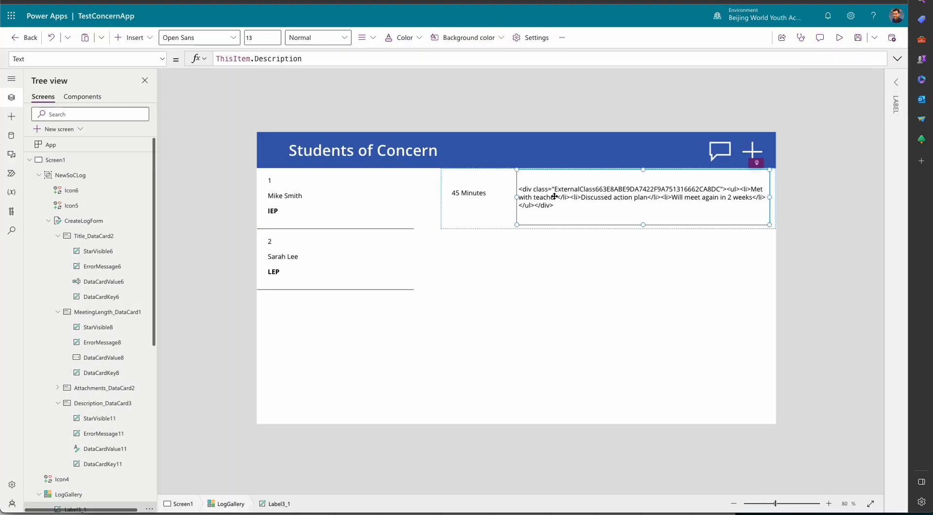
pyautogui.click(163, 59)
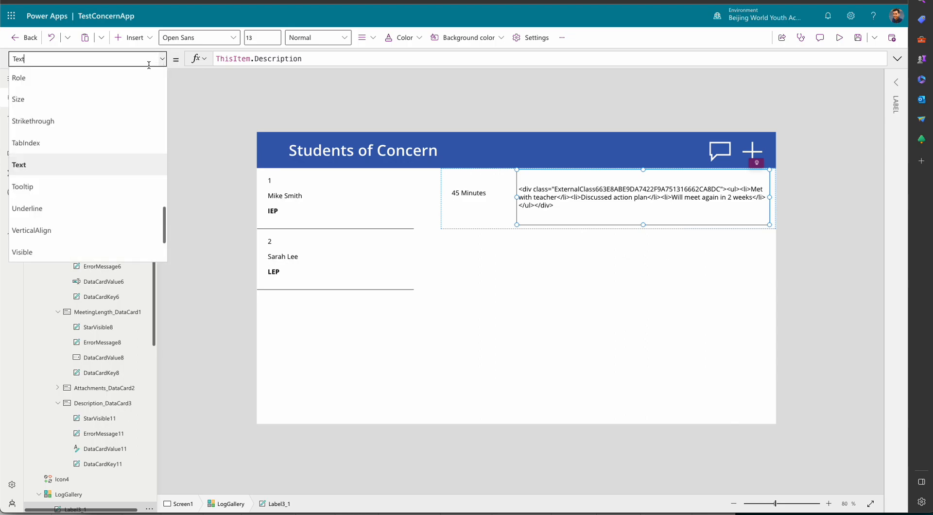
pyautogui.scroll(2, 129, 142)
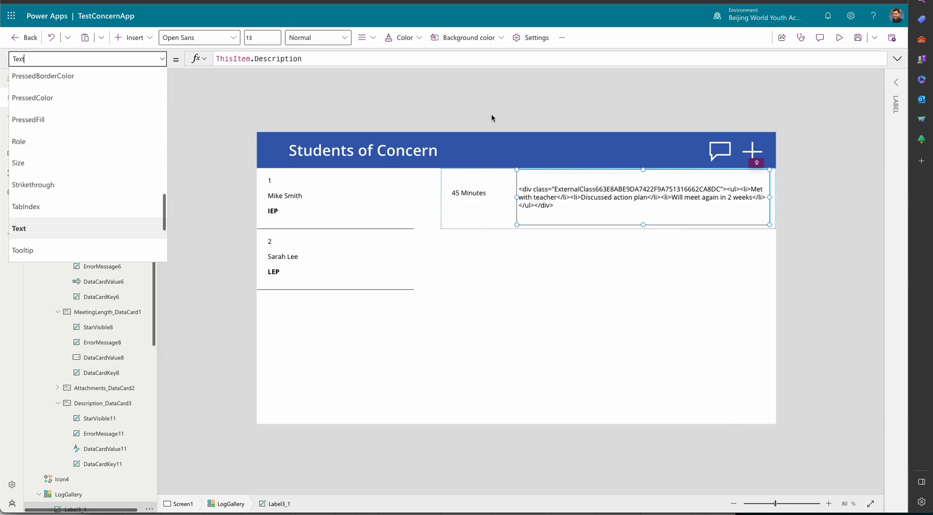
pyautogui.click(517, 186)
pyautogui.press('Delete')
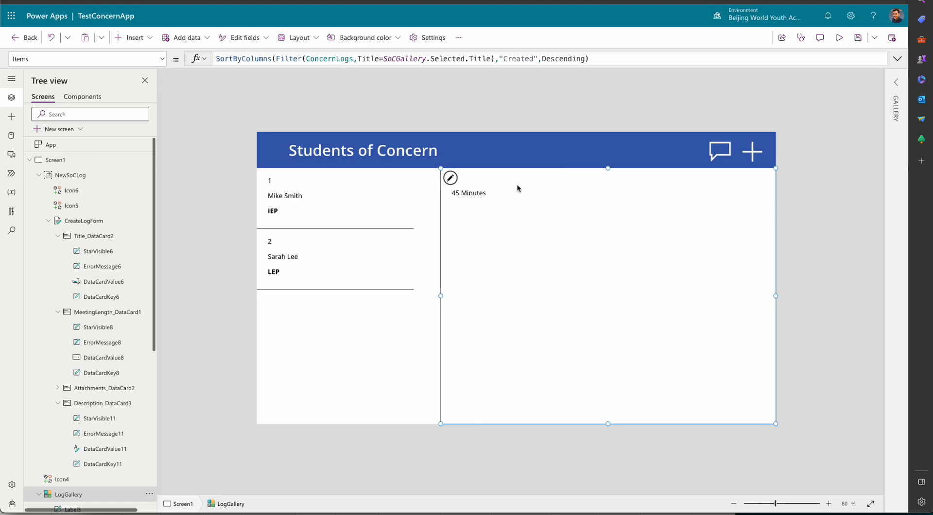
# Insert an HTML text control into the LogGallery template and place it beside the meeting length label.
pyautogui.click(522, 190)
pyautogui.click(130, 37)
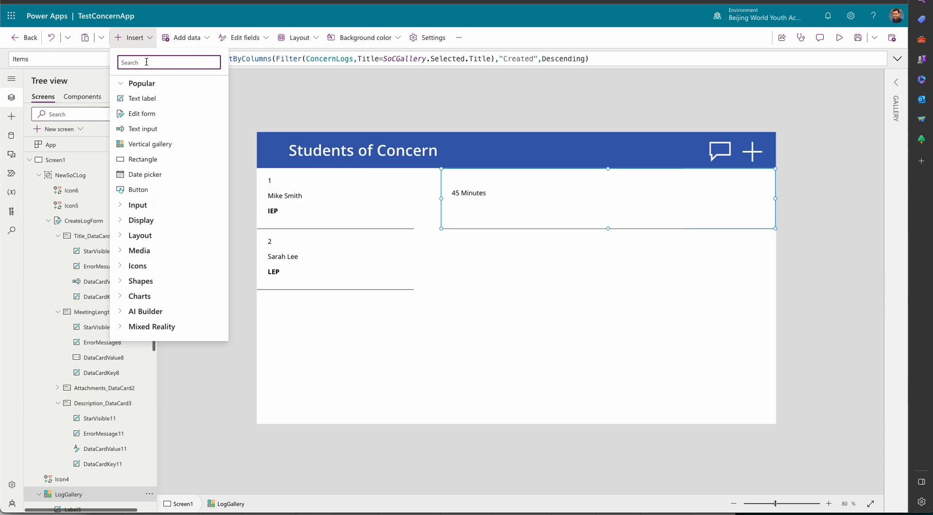
pyautogui.write('htmlte')
pyautogui.press('BackSpace')
pyautogui.press('BackSpace')
pyautogui.click(145, 99)
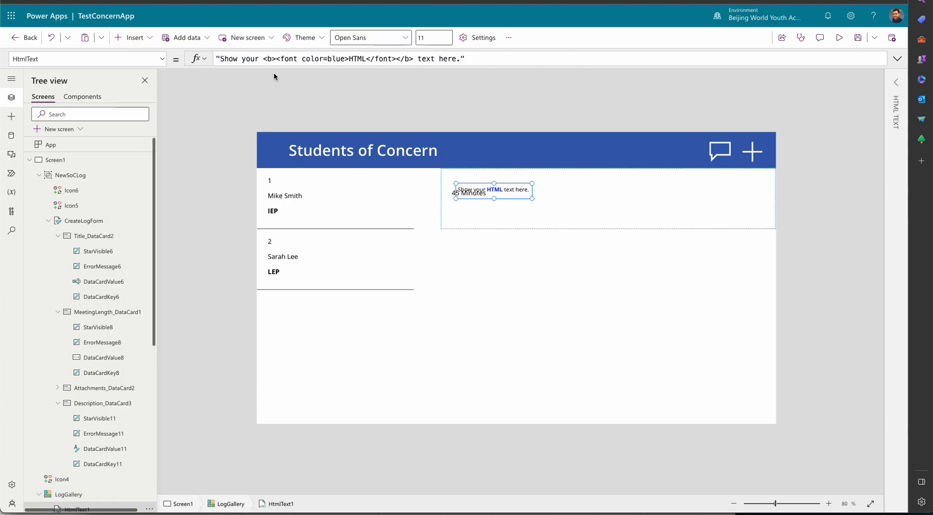
pyautogui.moveTo(516, 199); pyautogui.dragTo(544, 177)
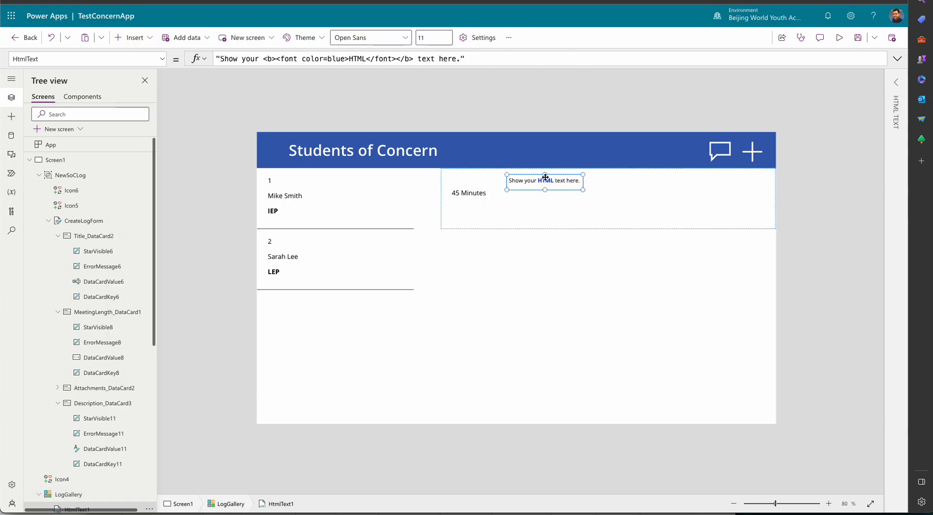
# Set the HTML text control's HtmlText to ThisItem.Description and enlarge it to fill the rest of the gallery row.
pyautogui.tripleClick(222, 58)
pyautogui.write('ThisIte')
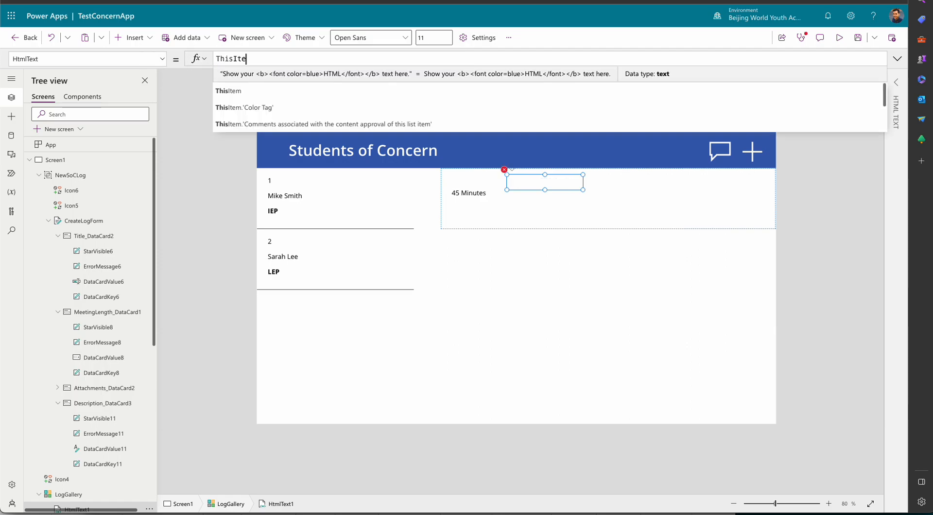
pyautogui.write('m.Description')
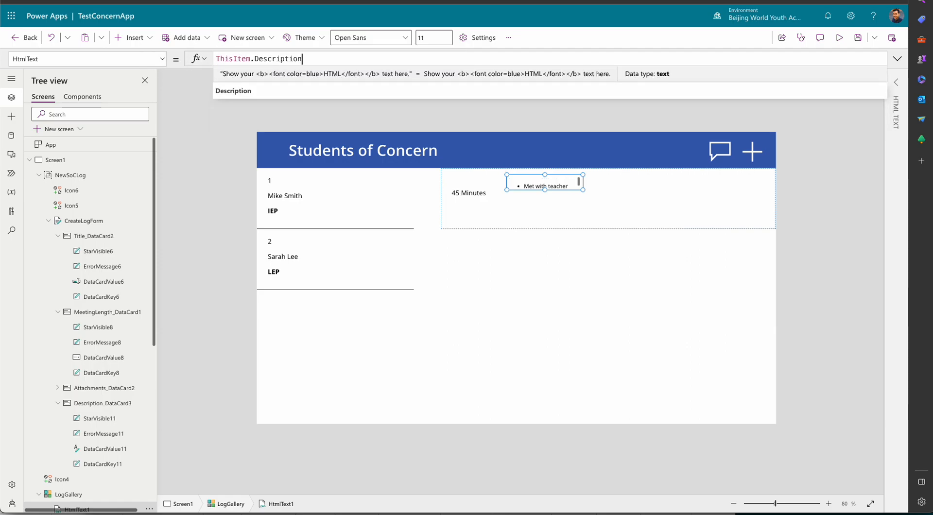
pyautogui.moveTo(582, 193); pyautogui.dragTo(759, 223)
pyautogui.click(617, 321)
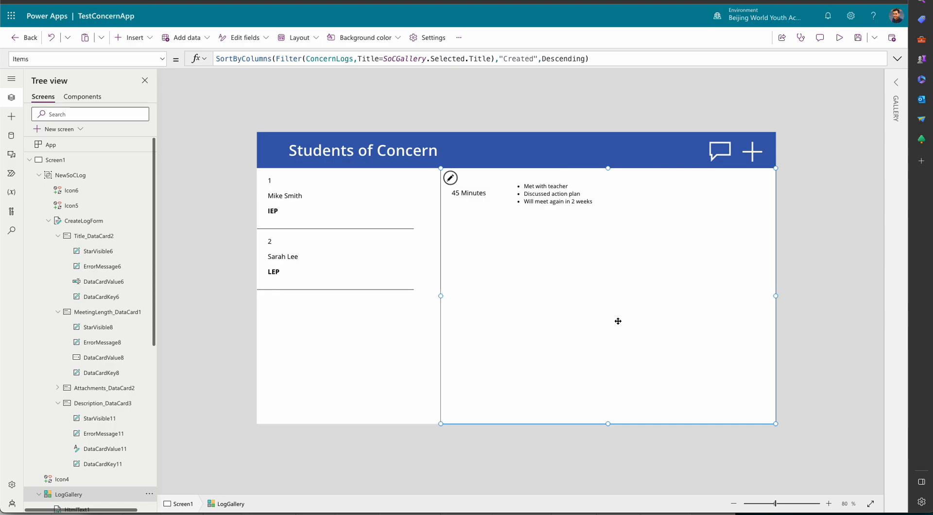
# Preview the app and start a log for the second student, with the Description lines "Add some information", "Here" and "and Here".
pyautogui.click(839, 37)
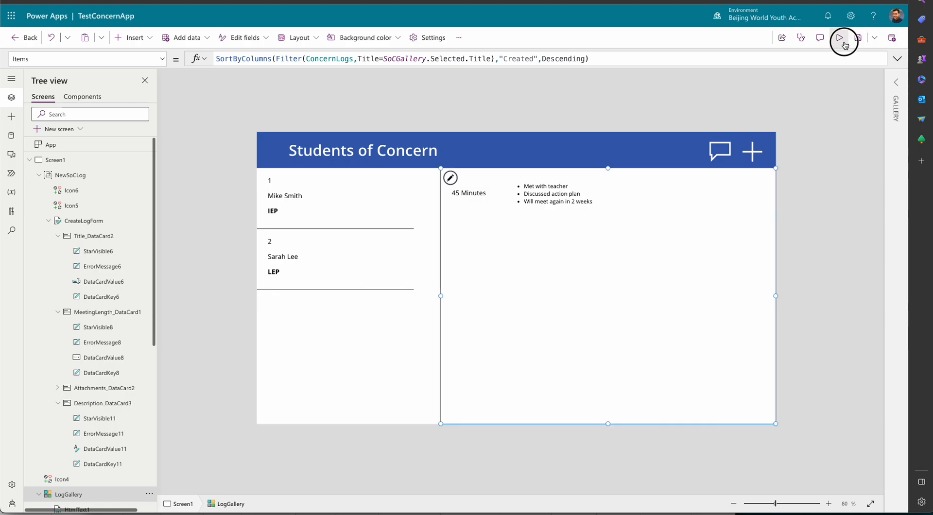
pyautogui.click(116, 223)
pyautogui.click(772, 63)
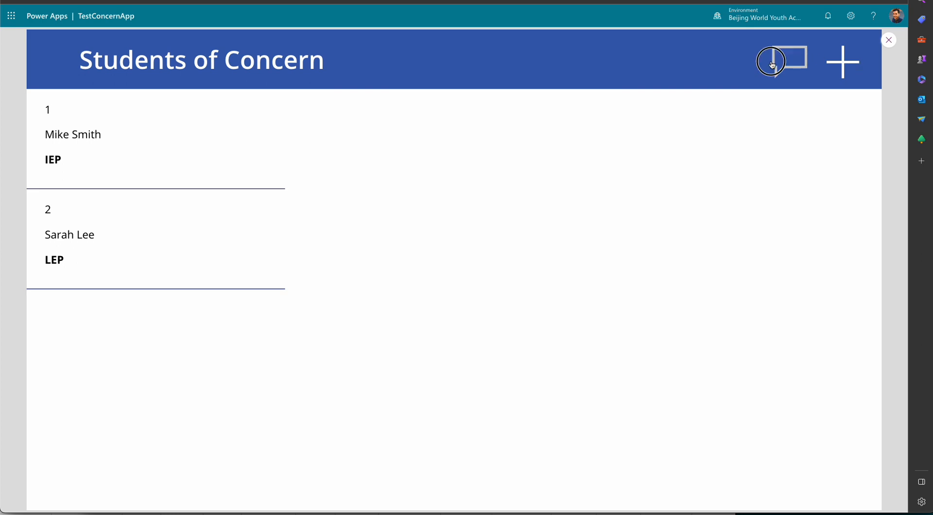
pyautogui.click(294, 219)
pyautogui.write('A')
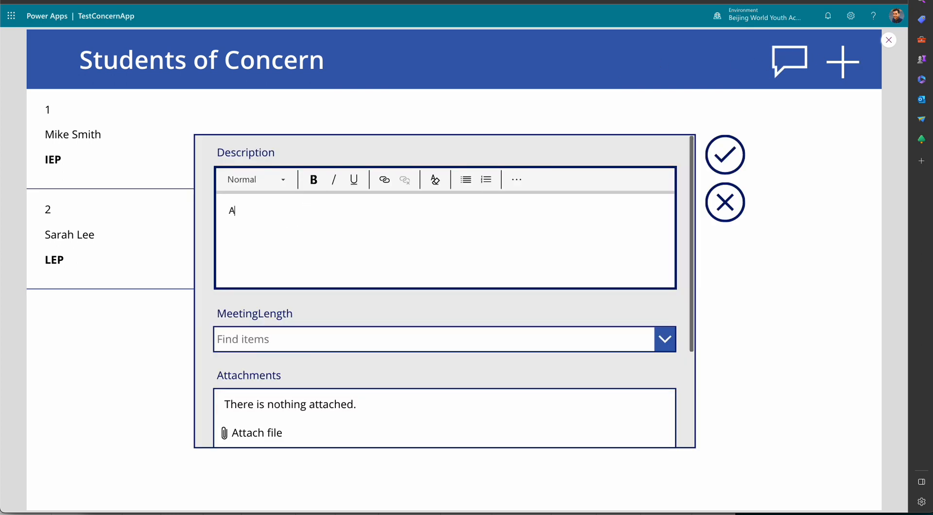
pyautogui.write('sddd some information')
pyautogui.press('Return')
pyautogui.write('Here')
pyautogui.press('Return')
pyautogui.write('and Here')
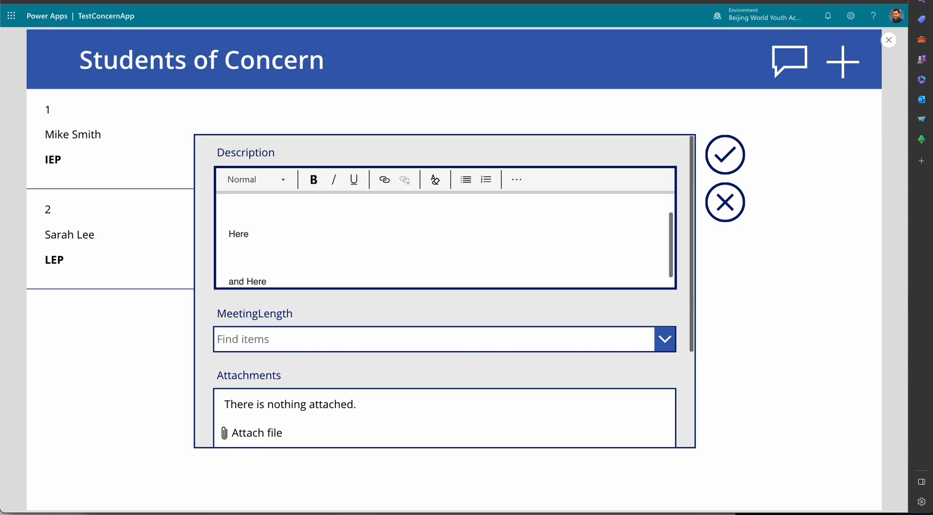
# Set MeetingLength to 10 Minutes and submit the second student's log entry.
pyautogui.click(360, 327)
pyautogui.click(308, 370)
pyautogui.click(734, 174)
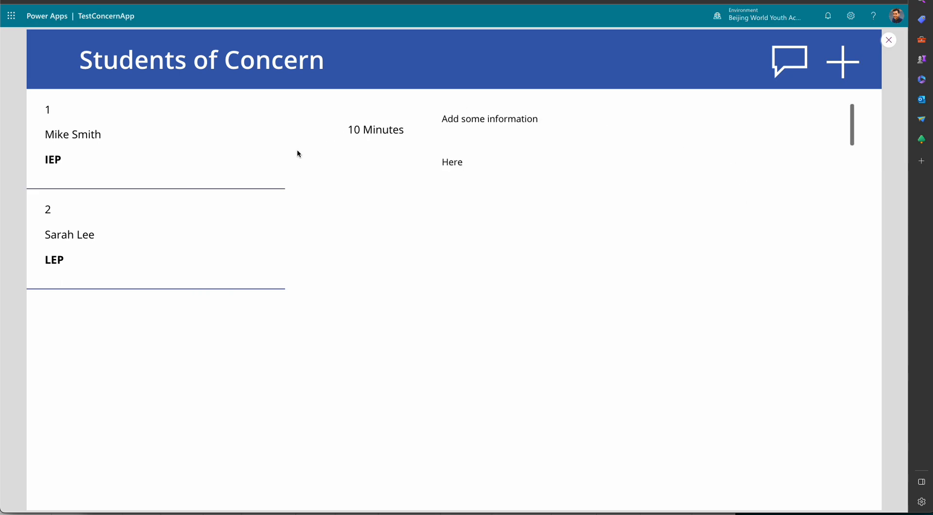
# Open the new student form over the second student's logs in the preview and return to editing.
pyautogui.click(194, 250)
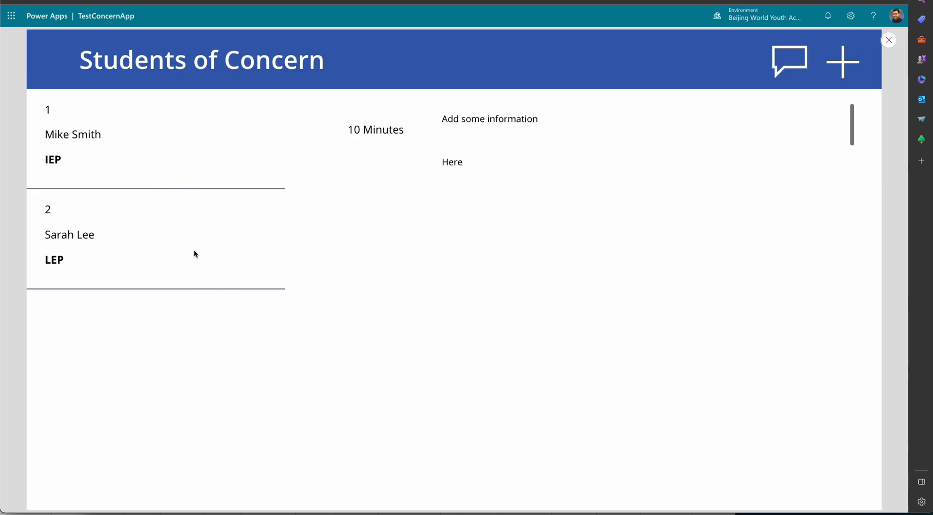
pyautogui.click(847, 68)
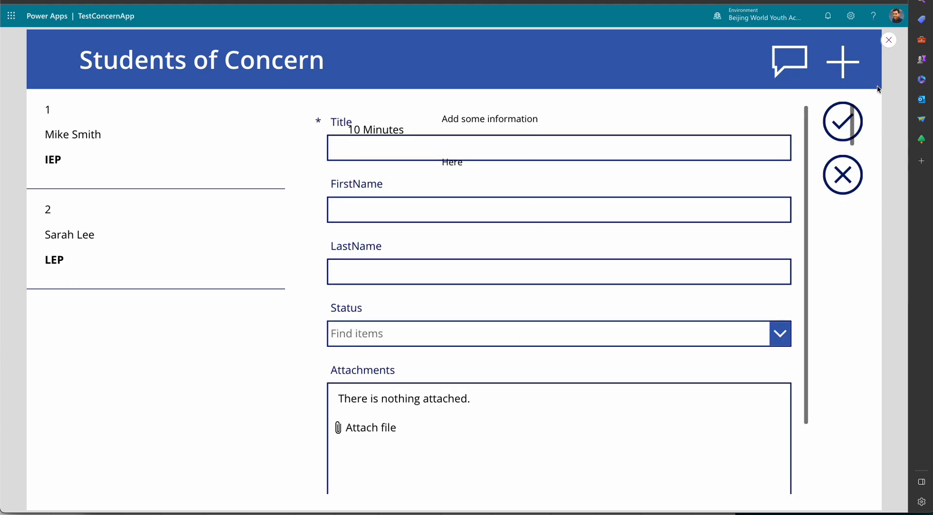
pyautogui.click(888, 40)
pyautogui.click(542, 305)
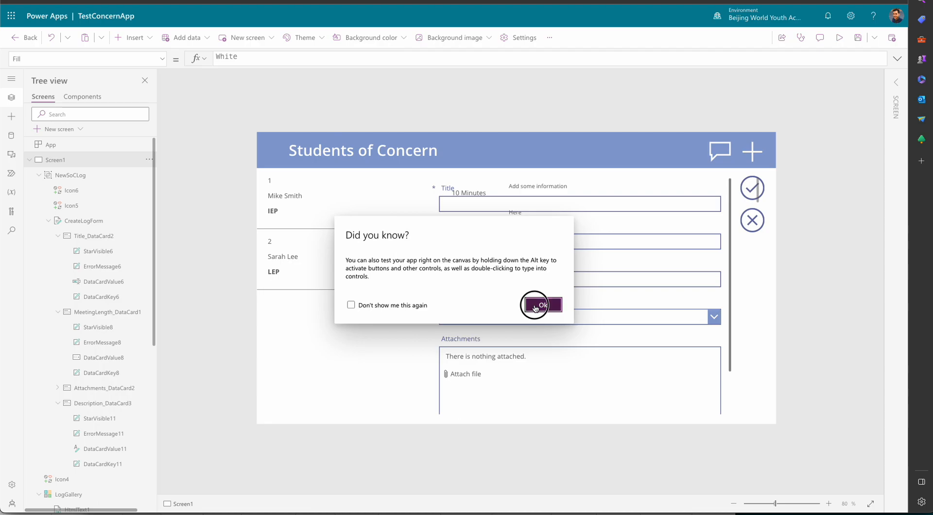
# Set the fill colour of the SubmitSOC form to the light grey RGBA(237, 237, 237, 1).
pyautogui.scroll(-5, 115, 336)
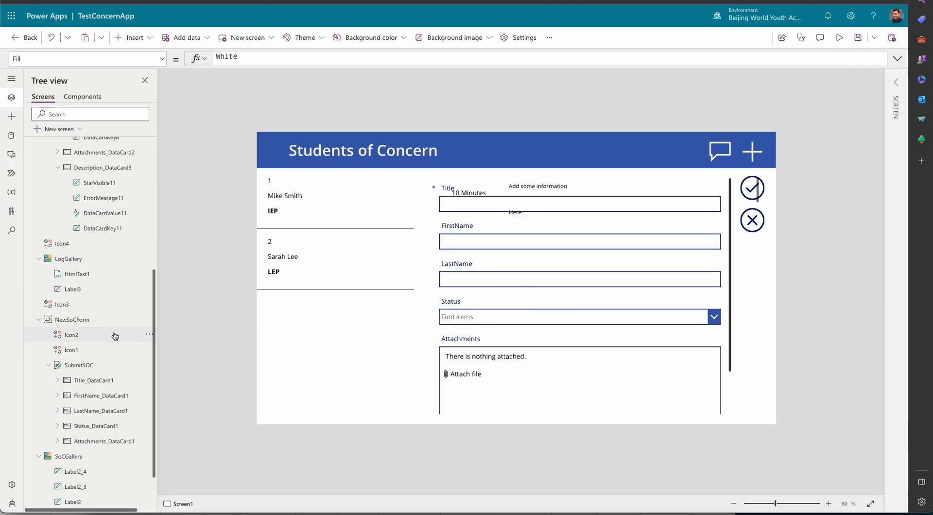
pyautogui.click(86, 371)
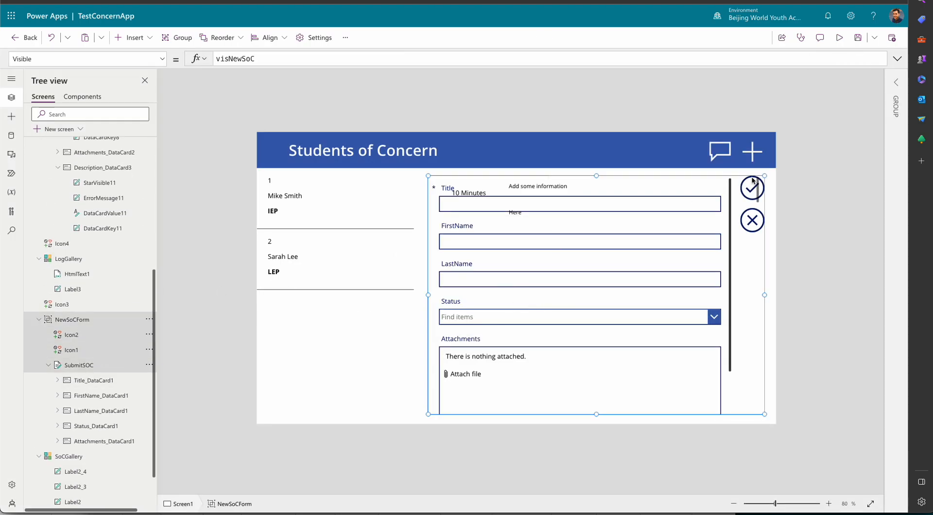
pyautogui.click(80, 362)
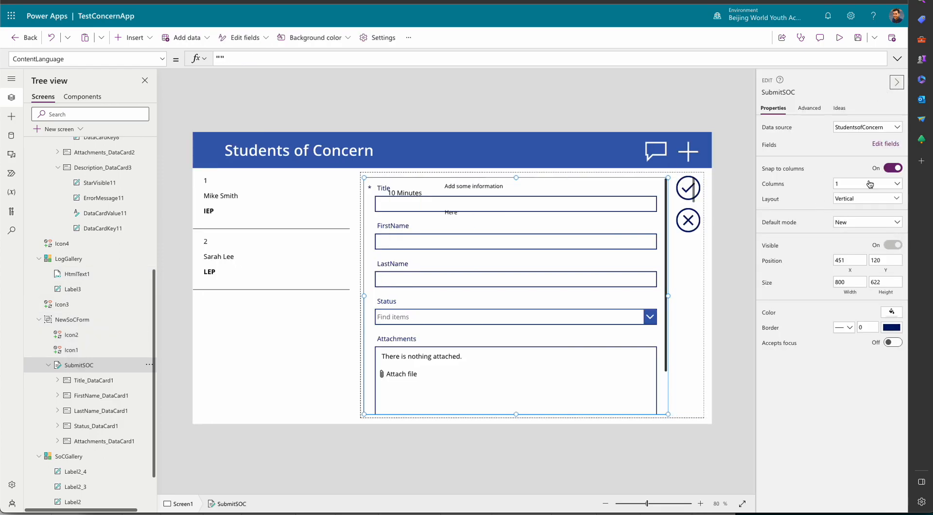
pyautogui.click(892, 314)
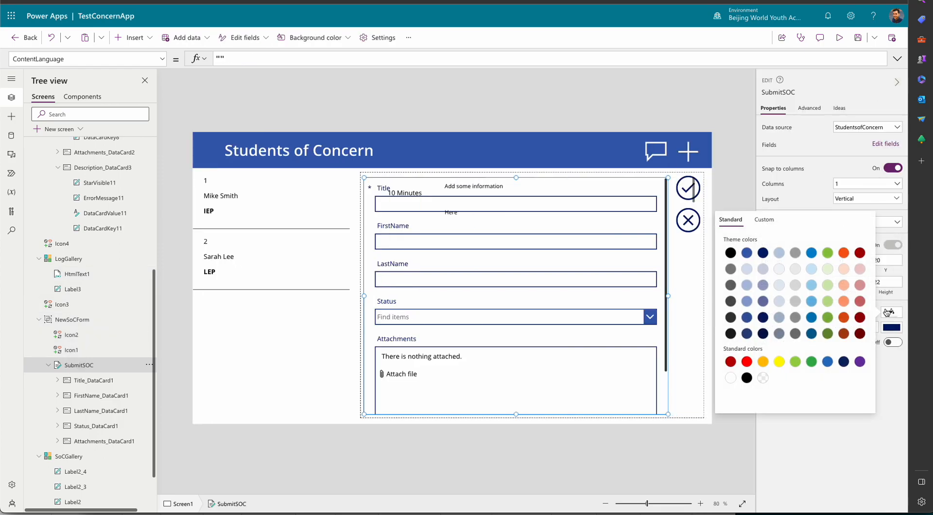
pyautogui.click(797, 271)
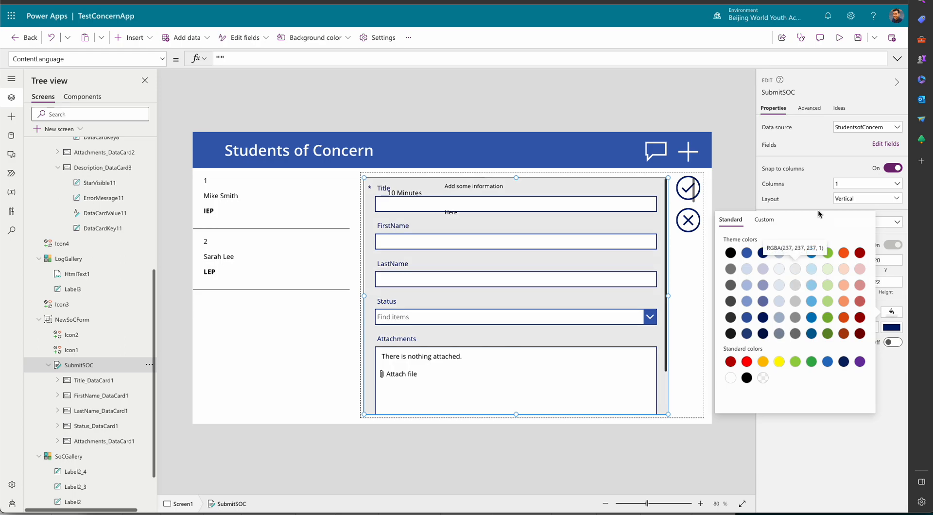
pyautogui.click(898, 84)
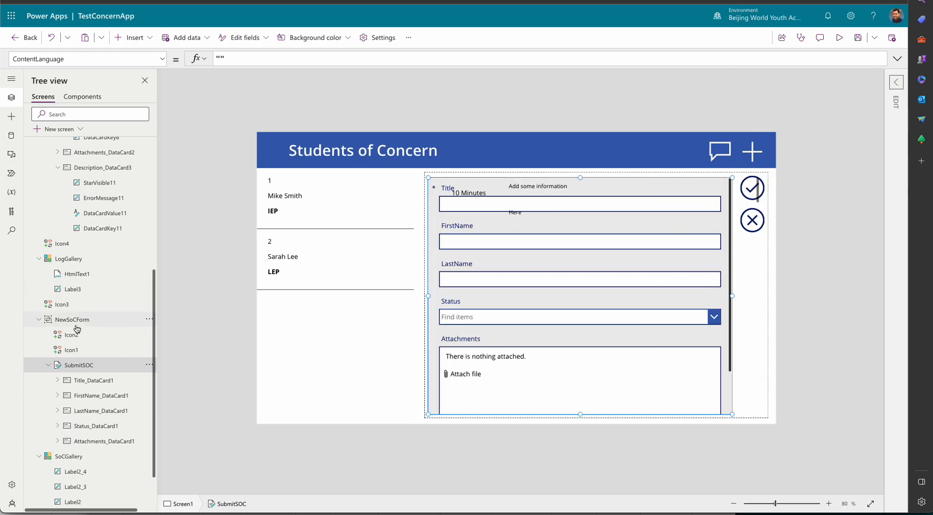
# Bring the NewSoCForm group to the front so it covers the log gallery.
pyautogui.click(75, 322)
pyautogui.rightClick(76, 325)
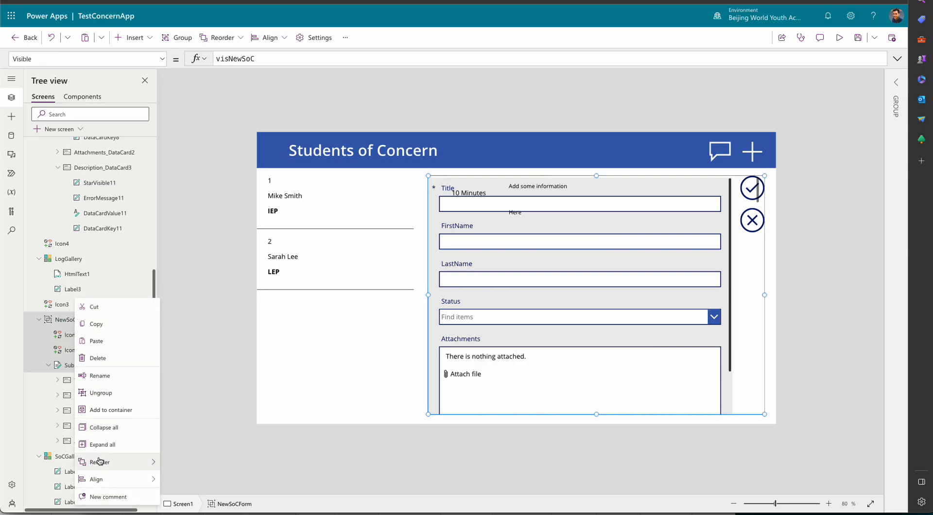
pyautogui.moveTo(102, 462)
pyautogui.click(181, 449)
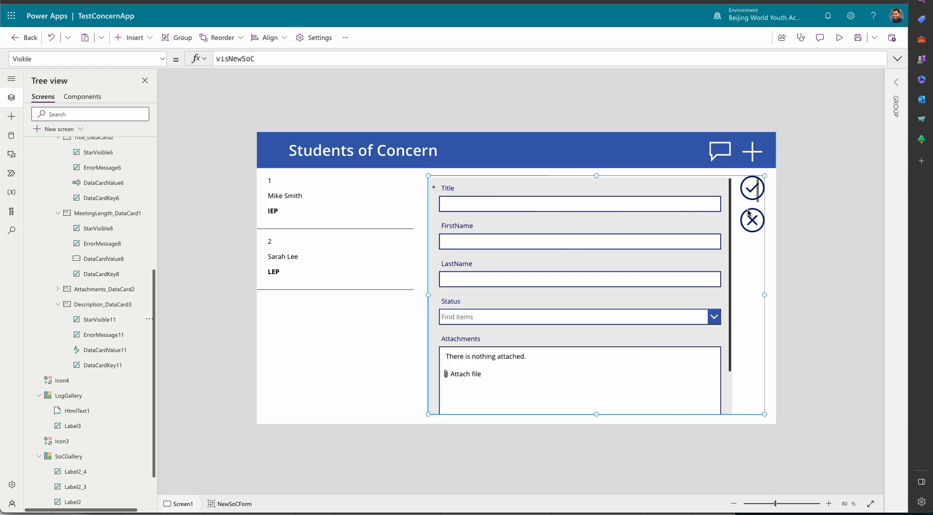
# Preview the app and enter Title 3 plus the student's first and last name in the new student form.
pyautogui.click(839, 37)
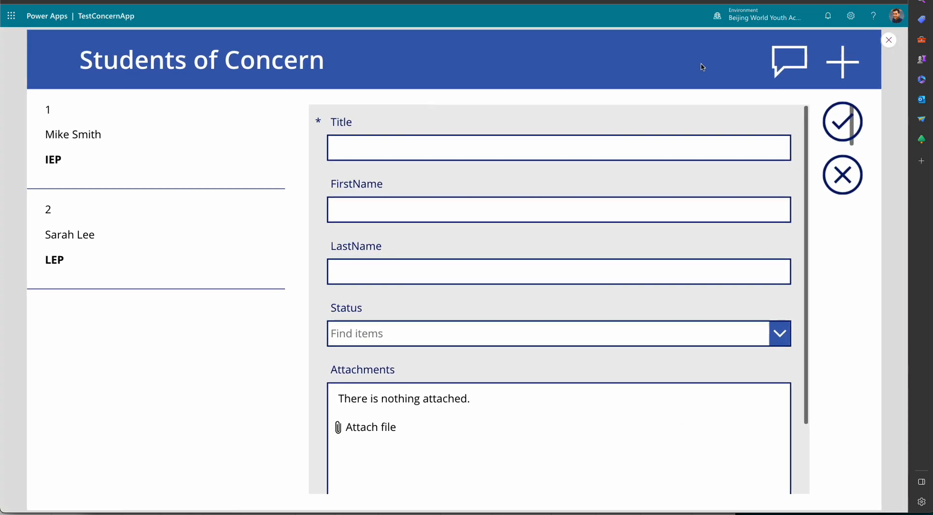
pyautogui.click(437, 155)
pyautogui.write('3')
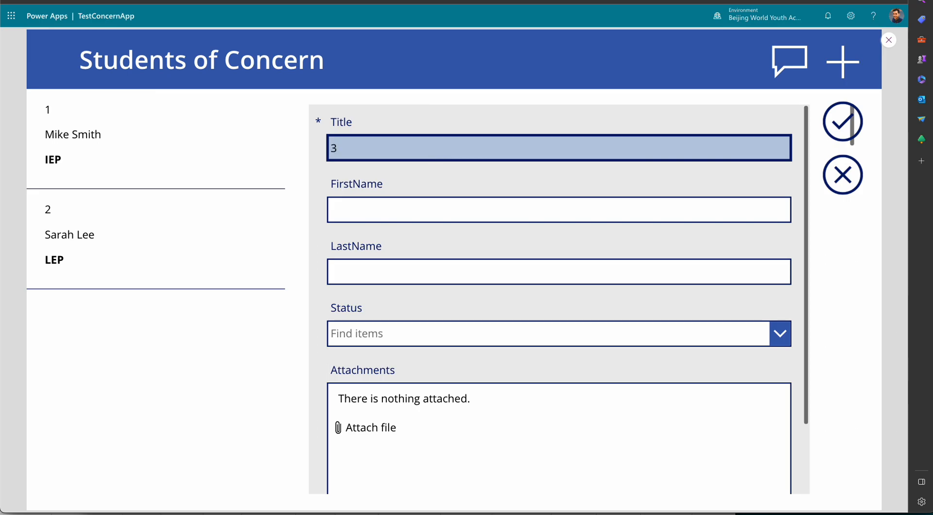
pyautogui.click(414, 203)
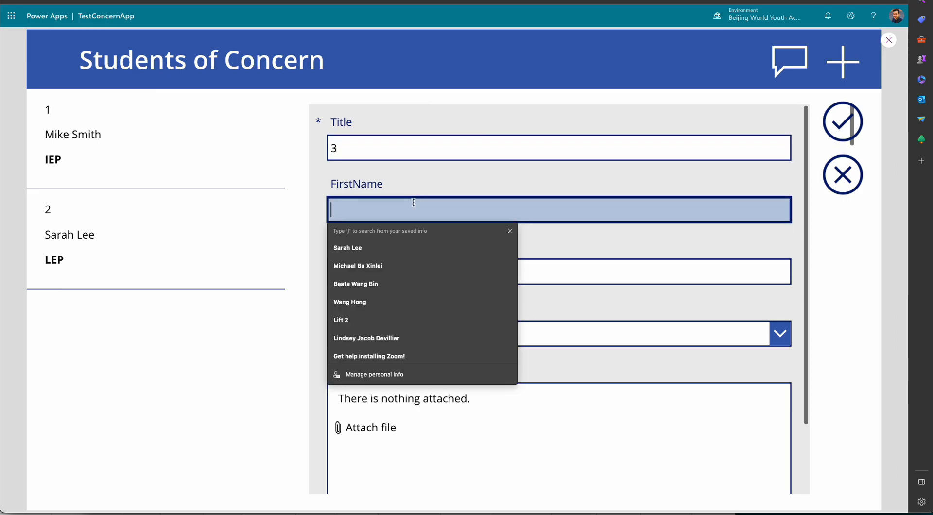
pyautogui.write('Gina')
pyautogui.press('Tab')
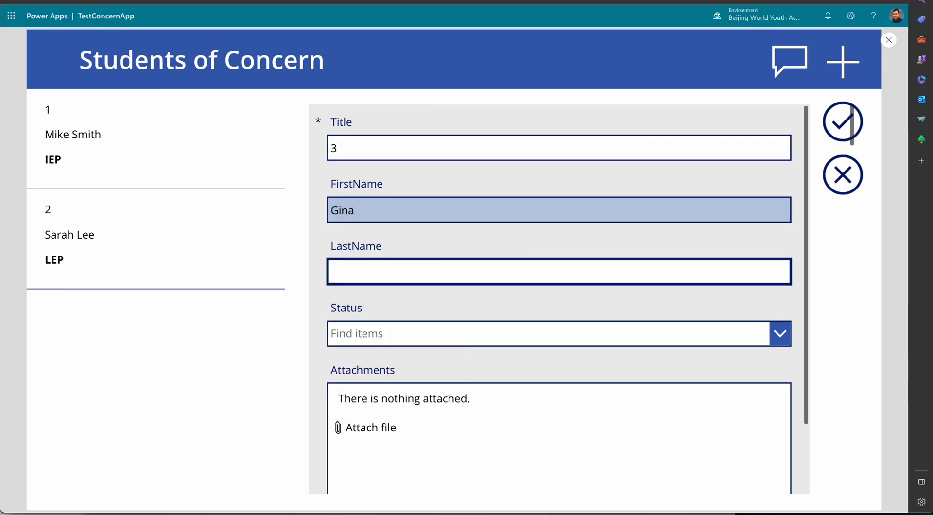
pyautogui.write('Ma')
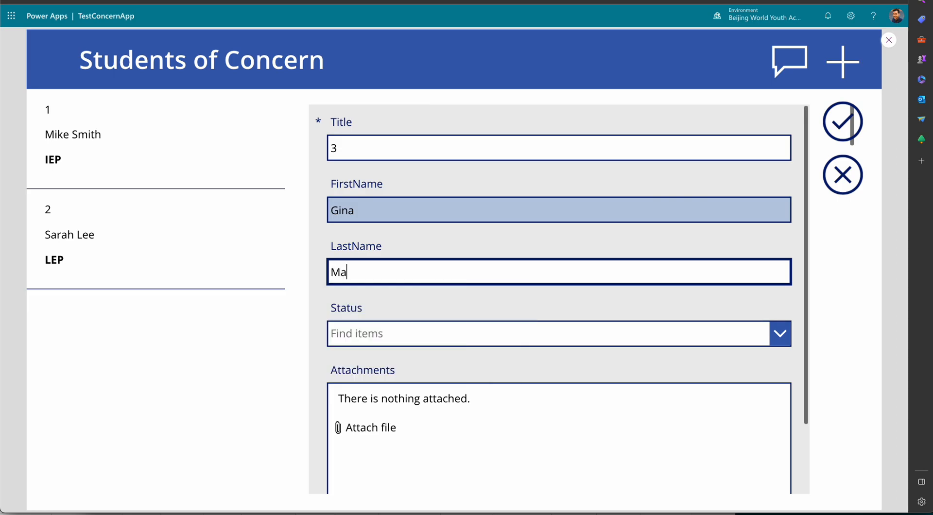
# Set the new student's Status to Intervention, submit the form and select the third student in the list.
pyautogui.click(382, 326)
pyautogui.click(361, 403)
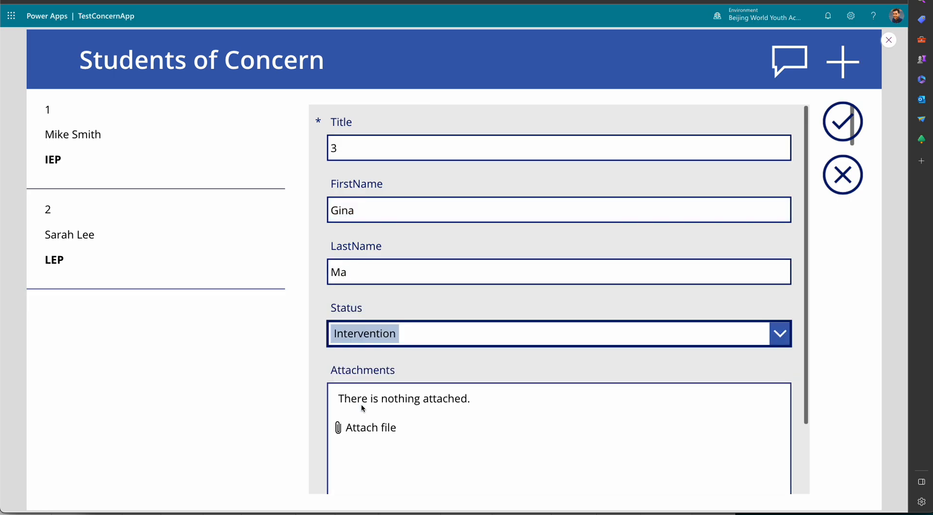
pyautogui.click(842, 123)
pyautogui.click(188, 379)
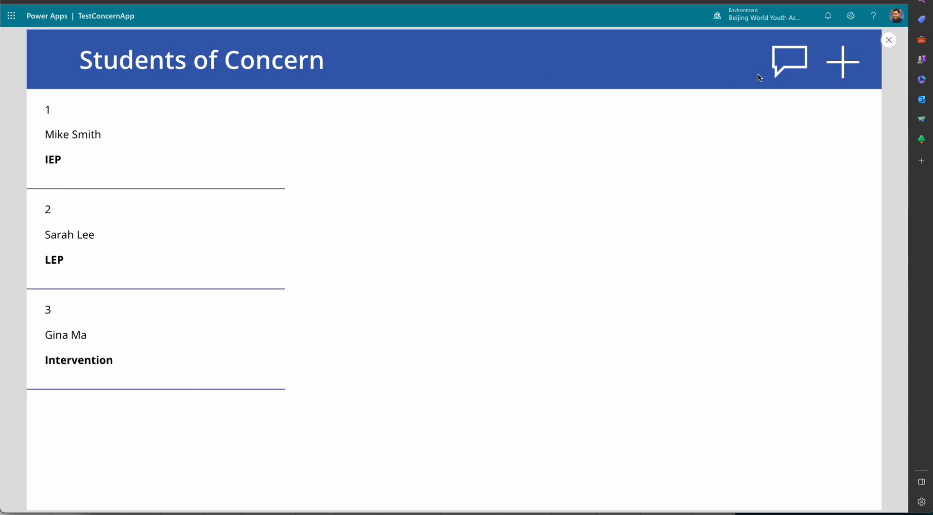
# Submit a log for the third student with the Description "Add a new log" and MeetingLength 20 Minutes.
pyautogui.click(775, 66)
pyautogui.click(570, 233)
pyautogui.write('A')
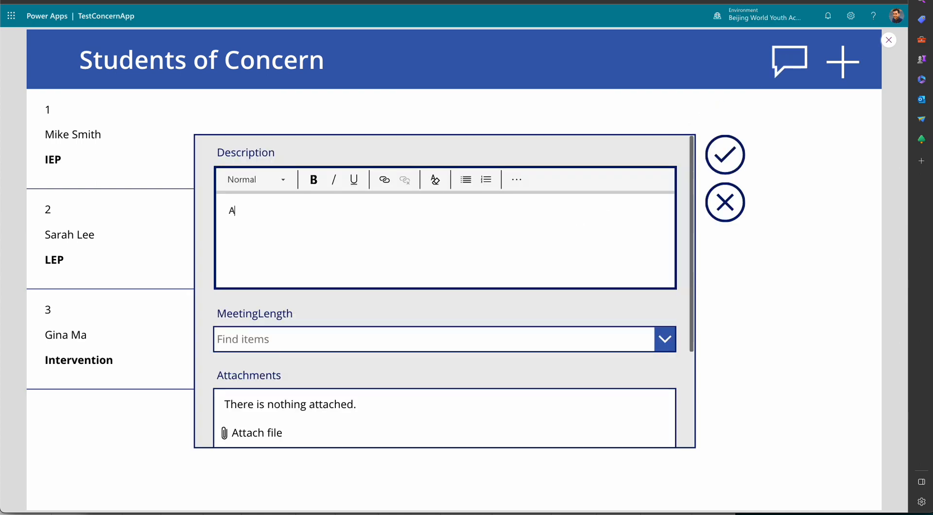
pyautogui.write('dd a new log')
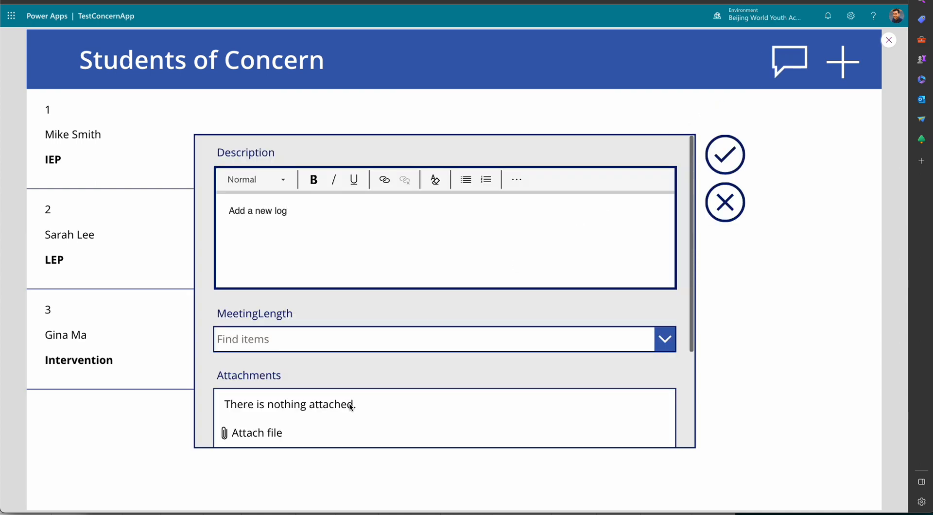
pyautogui.click(342, 344)
pyautogui.click(311, 410)
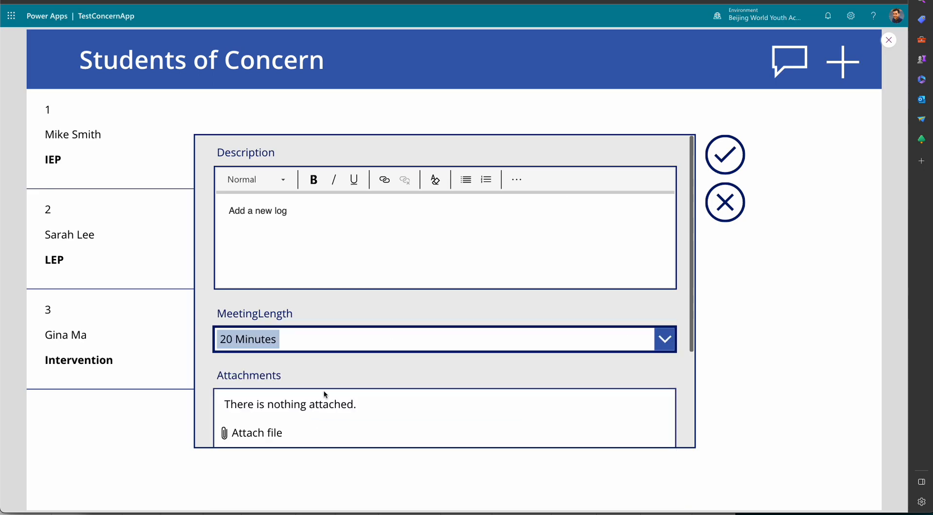
pyautogui.click(713, 161)
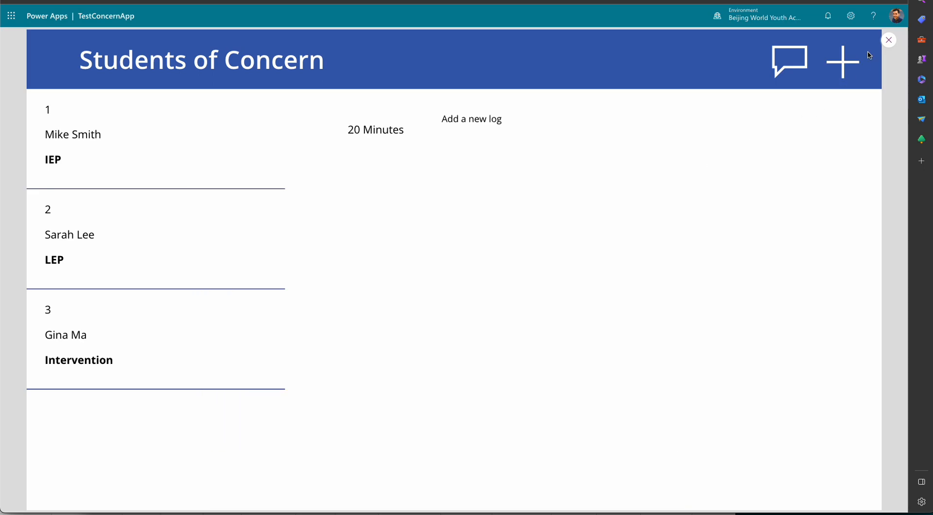
# Return to editing, move the log gallery's meeting length label up slightly and place a copy directly beneath it.
pyautogui.click(889, 39)
pyautogui.click(538, 304)
pyautogui.click(482, 220)
pyautogui.moveTo(475, 194)
pyautogui.mouseDown()
pyautogui.moveTo(473, 186)
pyautogui.moveTo(464, 197)
pyautogui.mouseUp()
pyautogui.hotkey('ctrl', 'c')
pyautogui.hotkey('ctrl', 'v')
# Set the copied label's Text to ThisItem.'Created By'.DisplayName.
pyautogui.moveTo(254, 59); pyautogui.dragTo(406, 59)
pyautogui.write('Created')
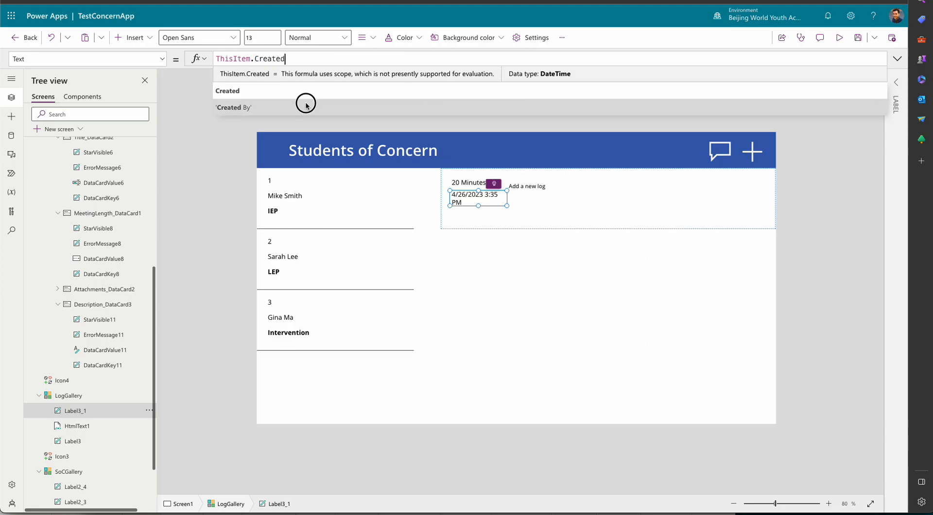
pyautogui.click(305, 106)
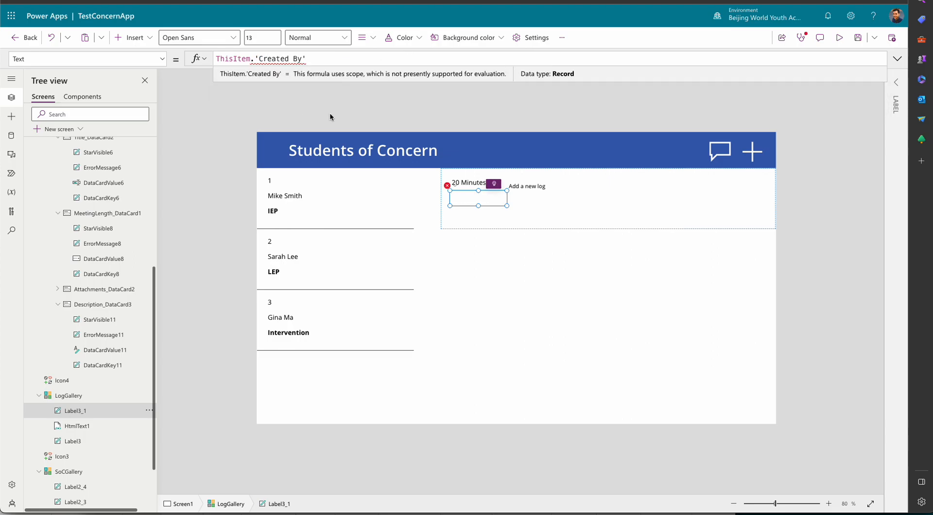
pyautogui.write('.')
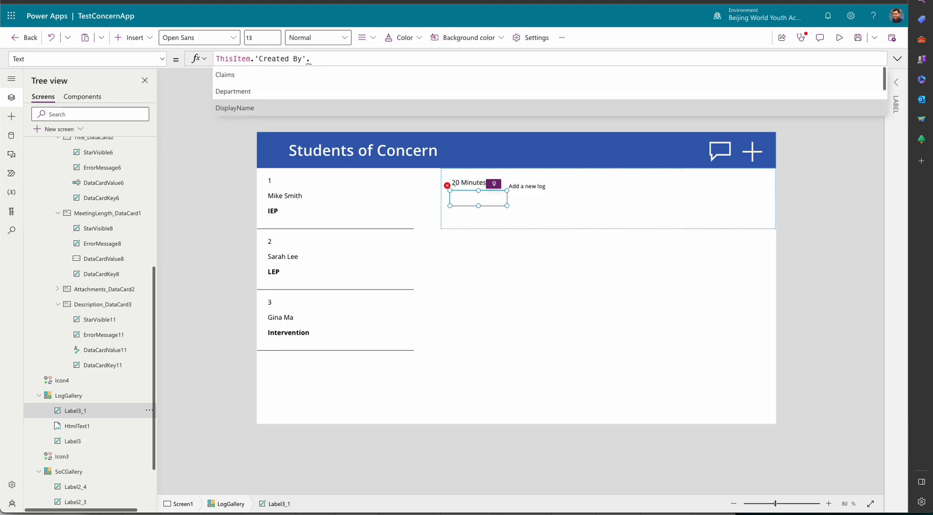
pyautogui.write('Displa')
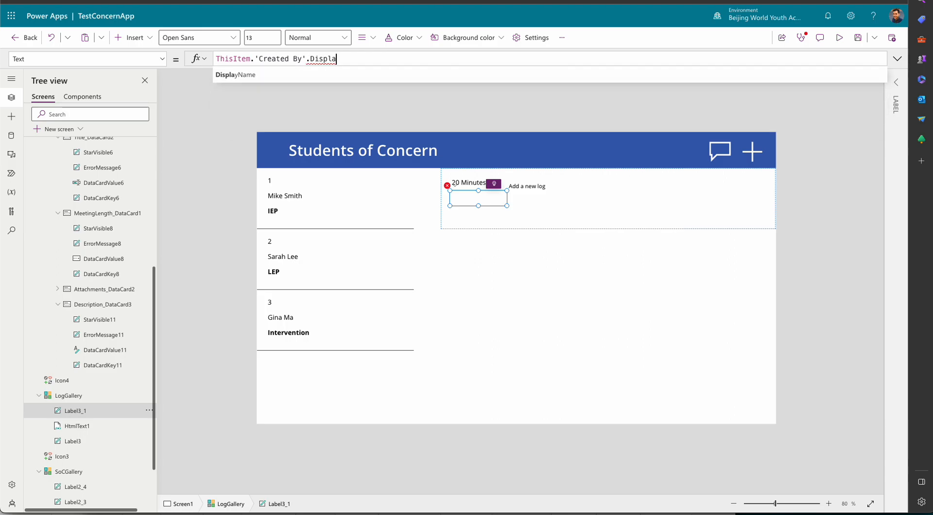
pyautogui.click(290, 76)
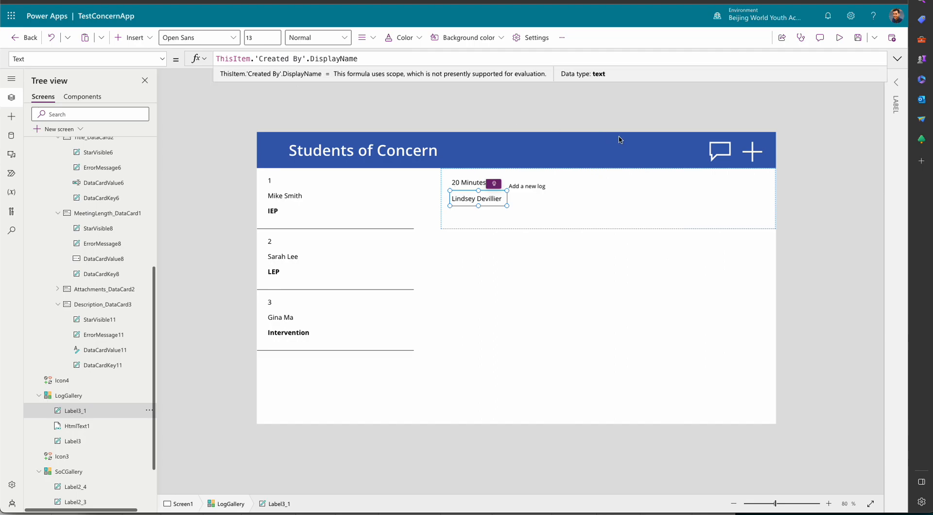
# Preview the app and check the log entries of the different students, ending on the first student.
pyautogui.click(839, 37)
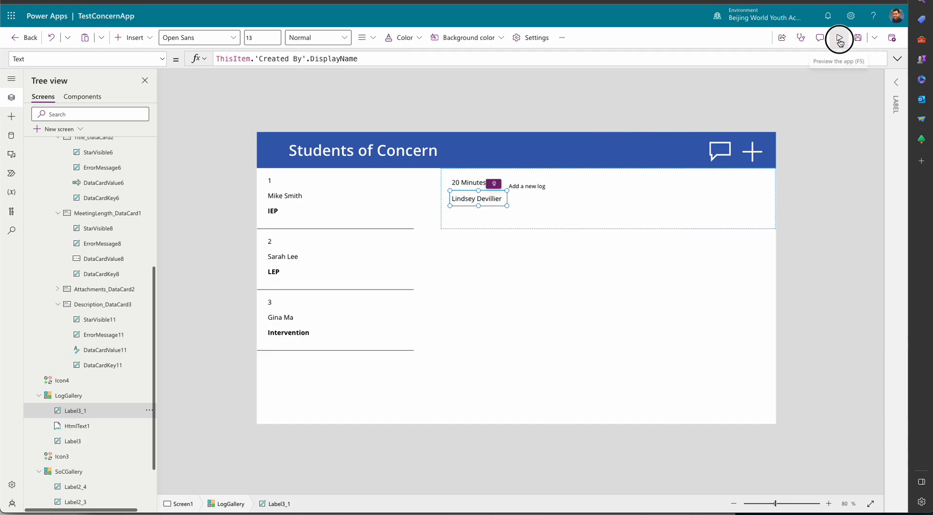
pyautogui.click(86, 158)
pyautogui.click(121, 209)
pyautogui.click(116, 293)
pyautogui.click(179, 139)
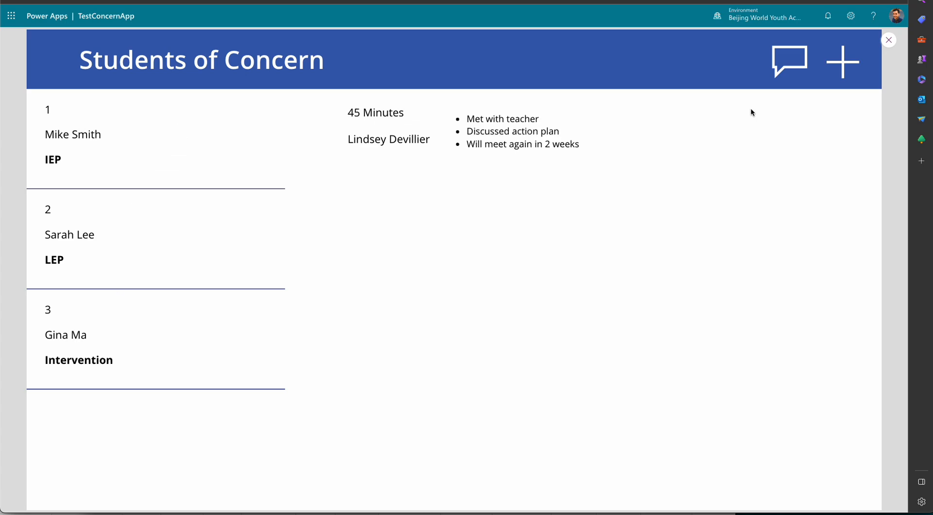
# Submit a log for the first student with the Description "This is an exmaple" and MeetingLength 20 Minutes.
pyautogui.click(789, 65)
pyautogui.click(358, 220)
pyautogui.write('This is an exmaple')
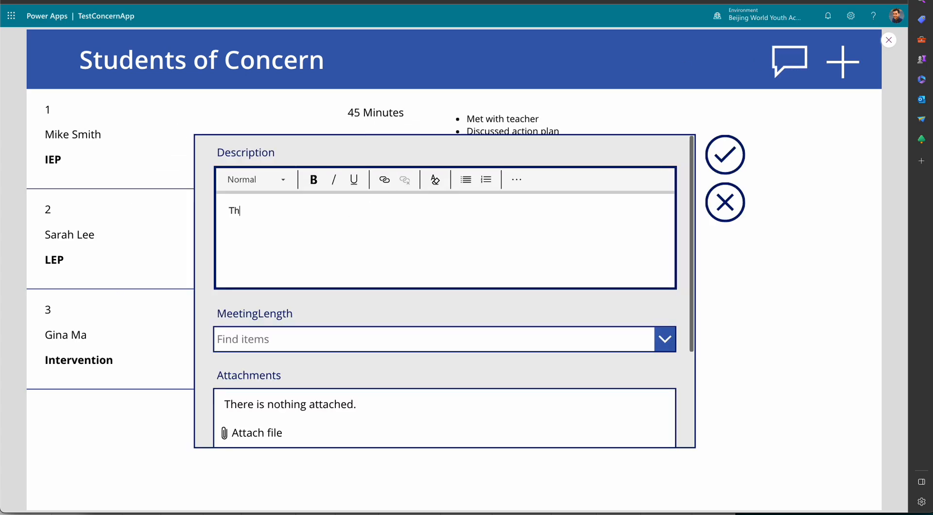
pyautogui.click(287, 340)
pyautogui.click(271, 395)
pyautogui.click(728, 154)
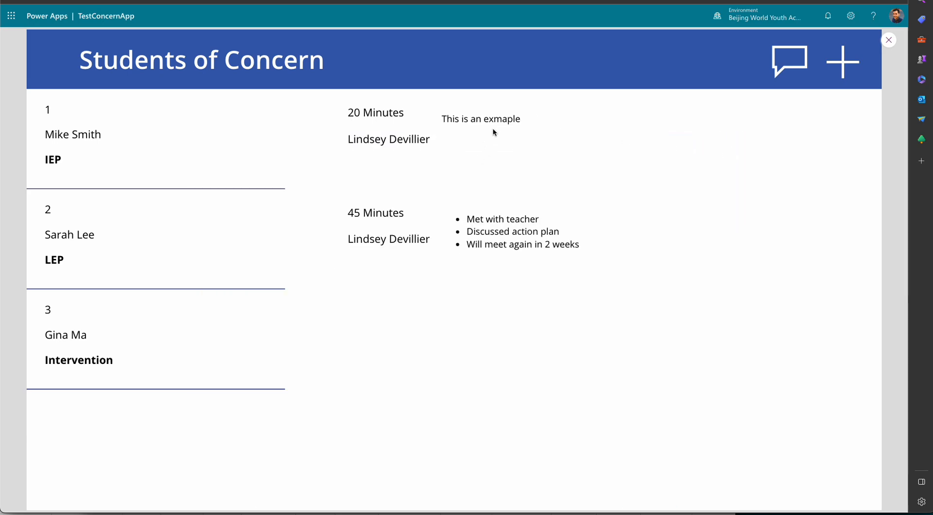
# Submit another log for the first student with the Description "Keep adding logs" and MeetingLength 1 Hour.
pyautogui.click(795, 64)
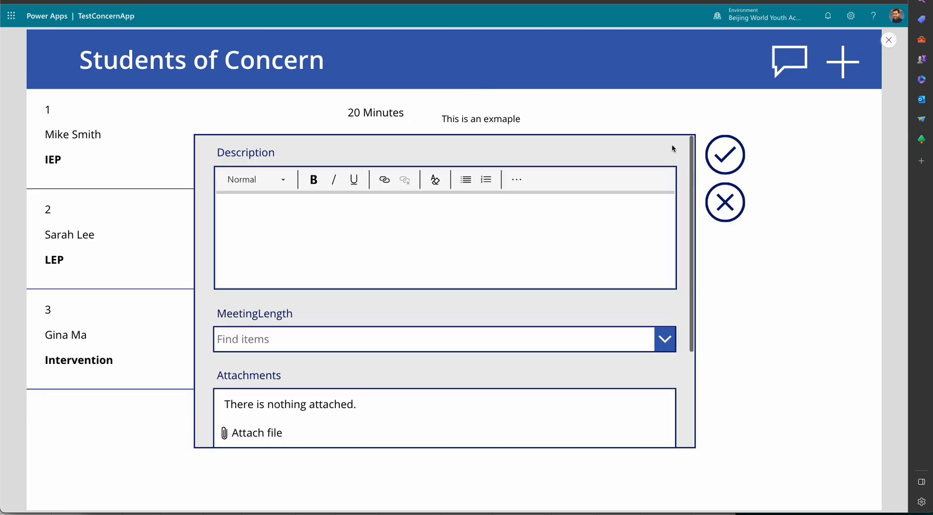
pyautogui.click(587, 215)
pyautogui.write('Keep a')
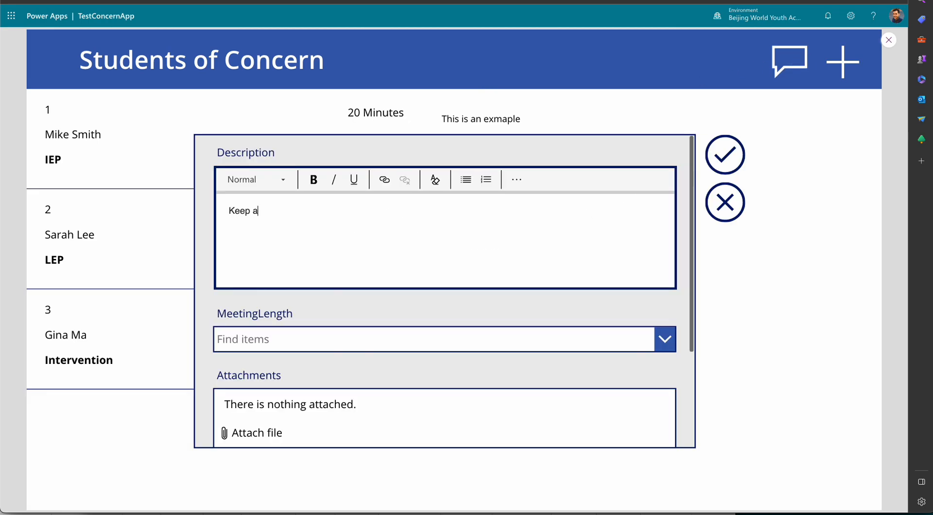
pyautogui.write('dding logs')
pyautogui.click(363, 339)
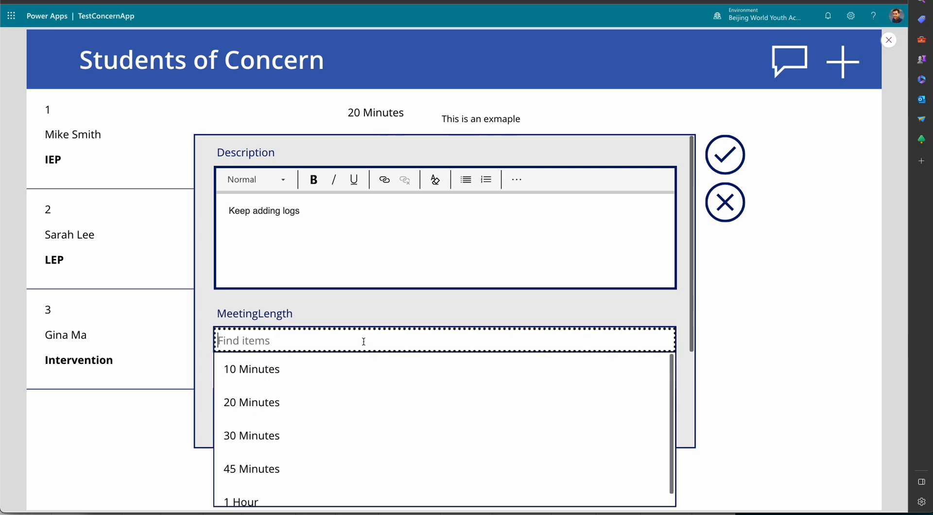
pyautogui.click(268, 475)
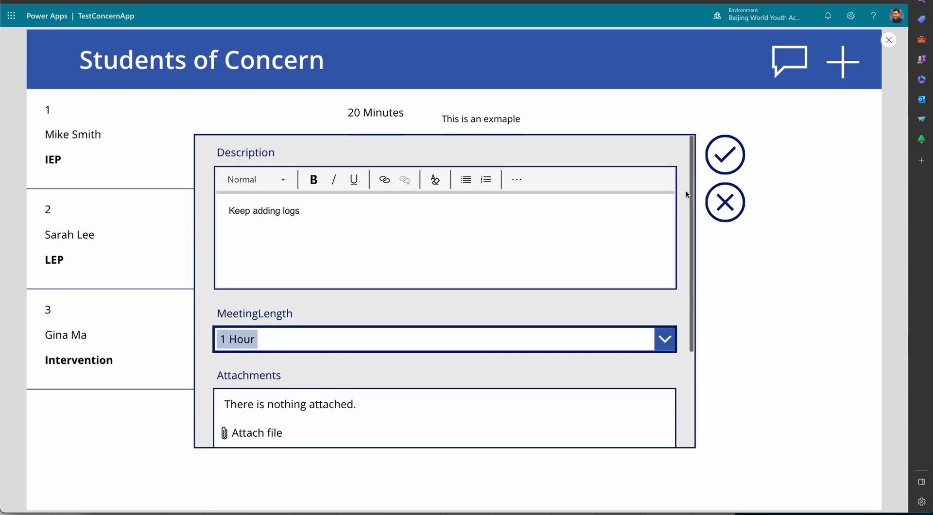
pyautogui.click(724, 155)
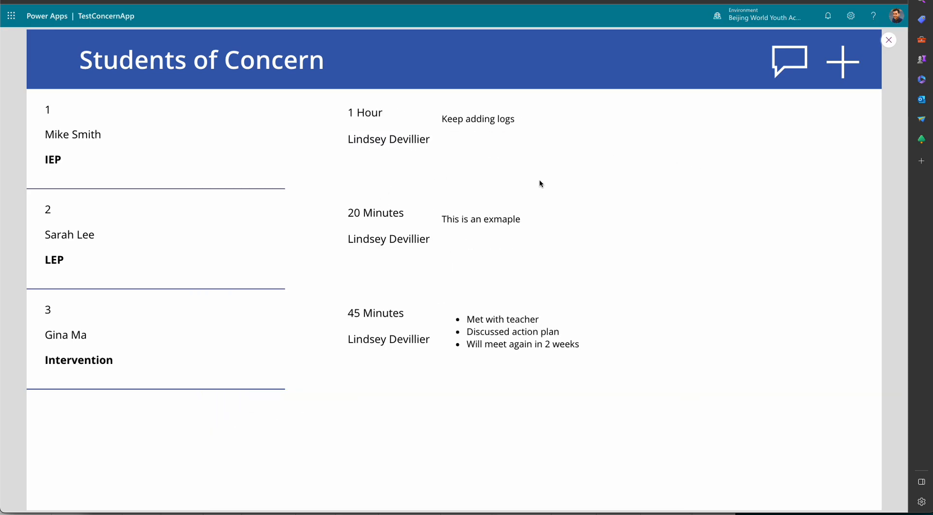